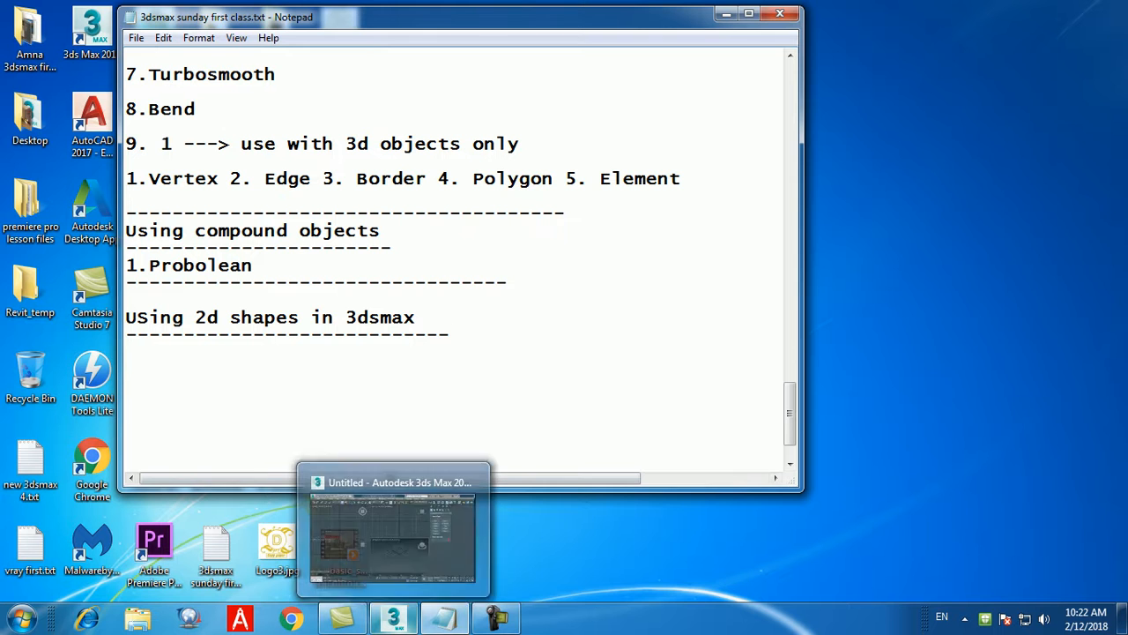
Switch to 3ds Max, maximize the Perspective viewport and create a 600 by 600 mm rectangle spline centred at the origin.
left_click(393, 618)
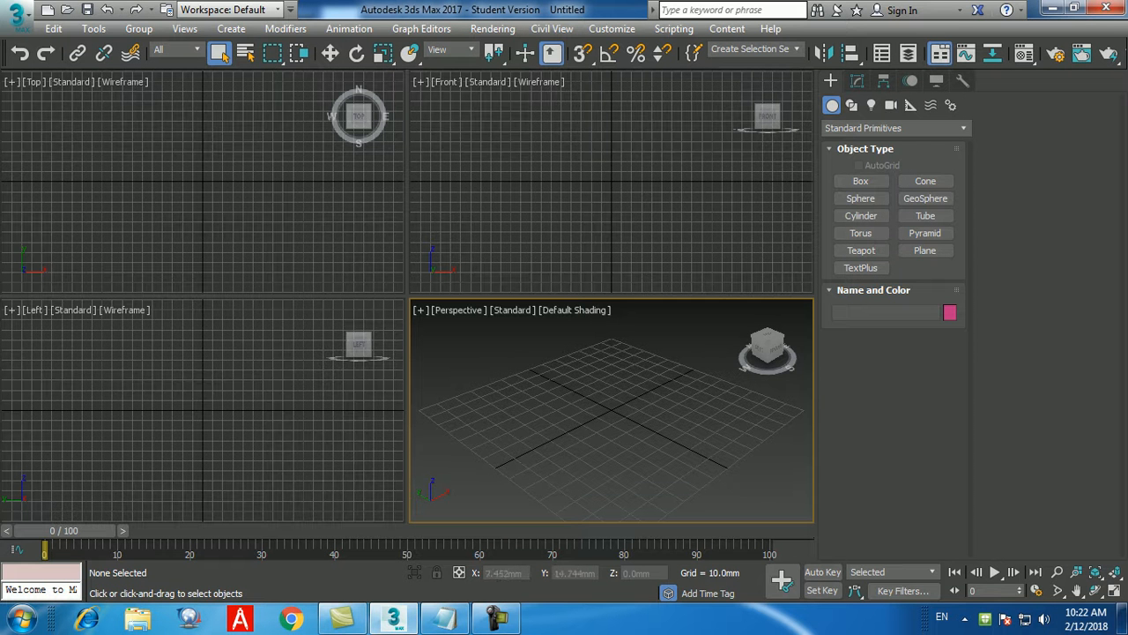
key("alt+w")
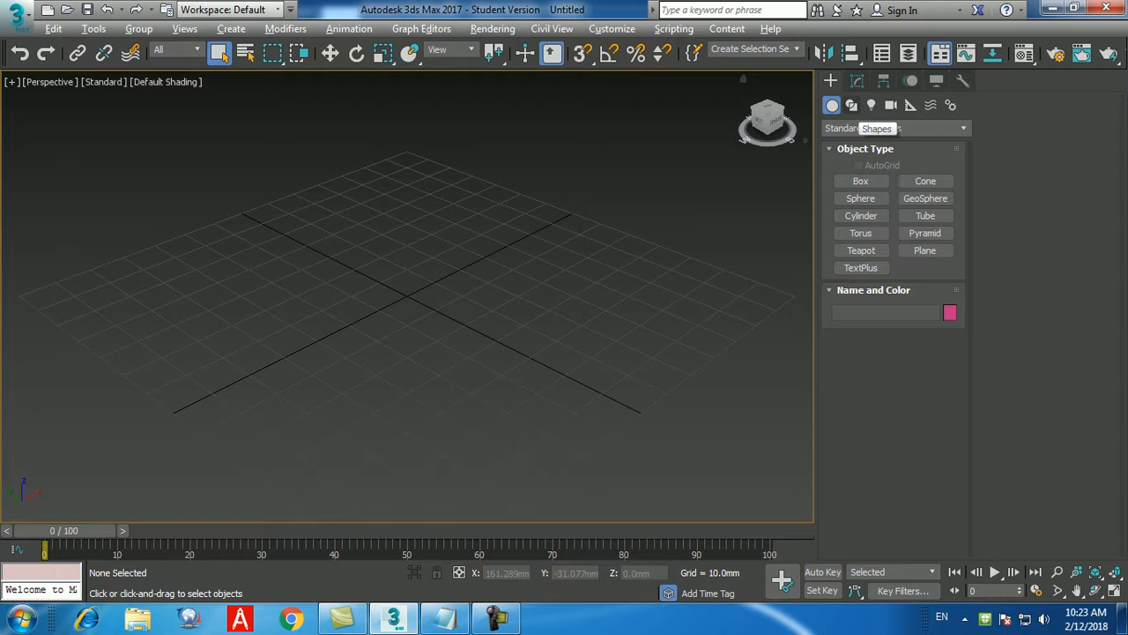
left_click(851, 104)
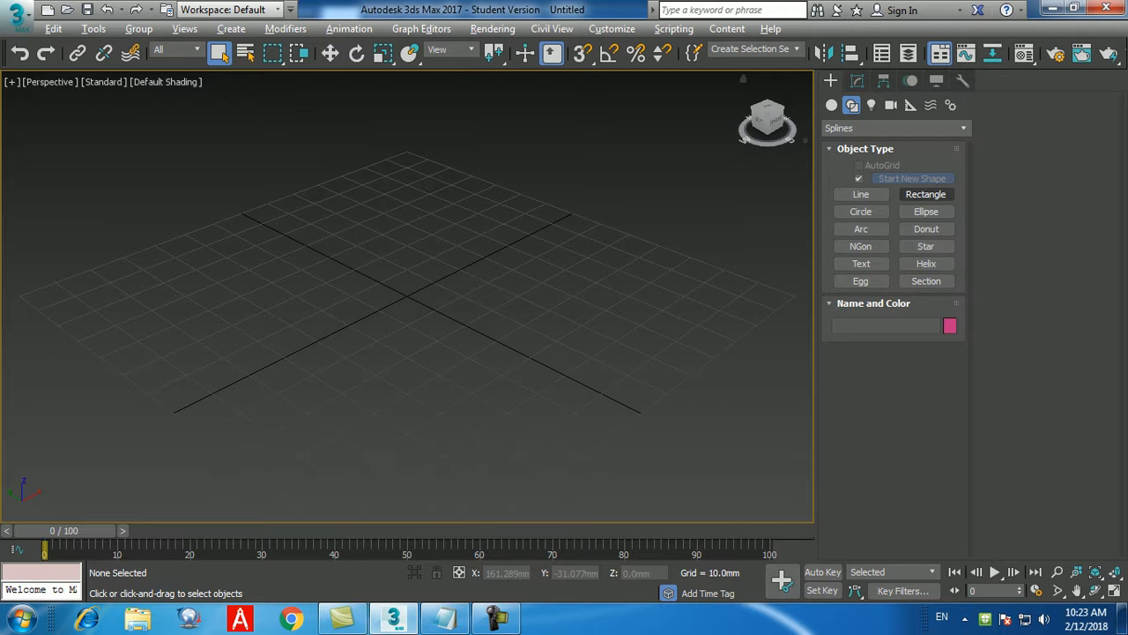
left_click(926, 194)
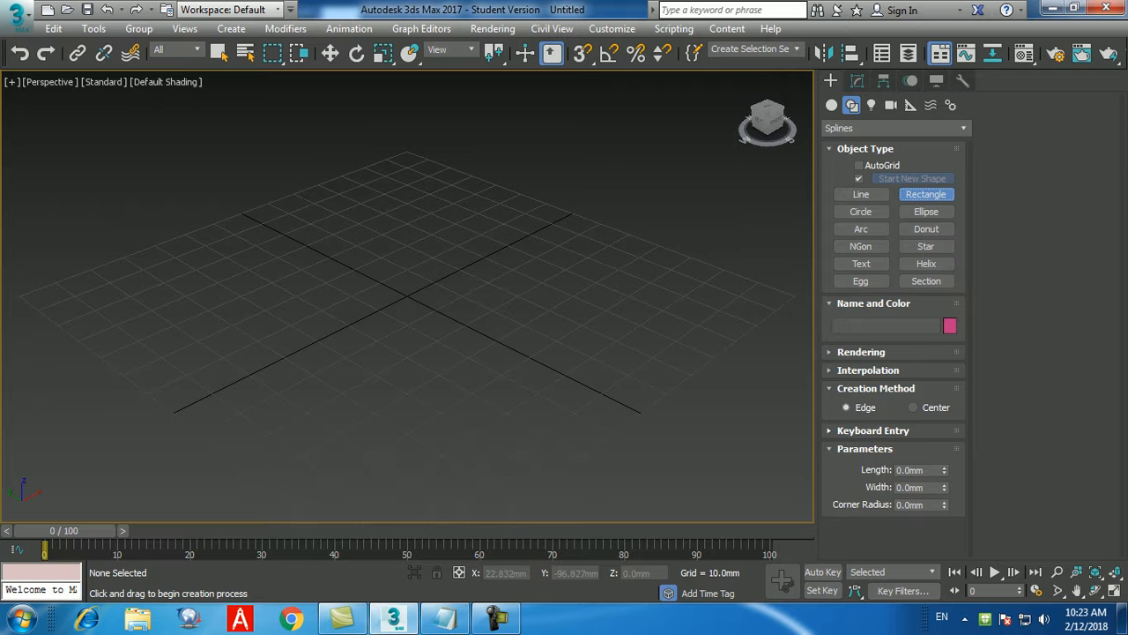
left_click(872, 431)
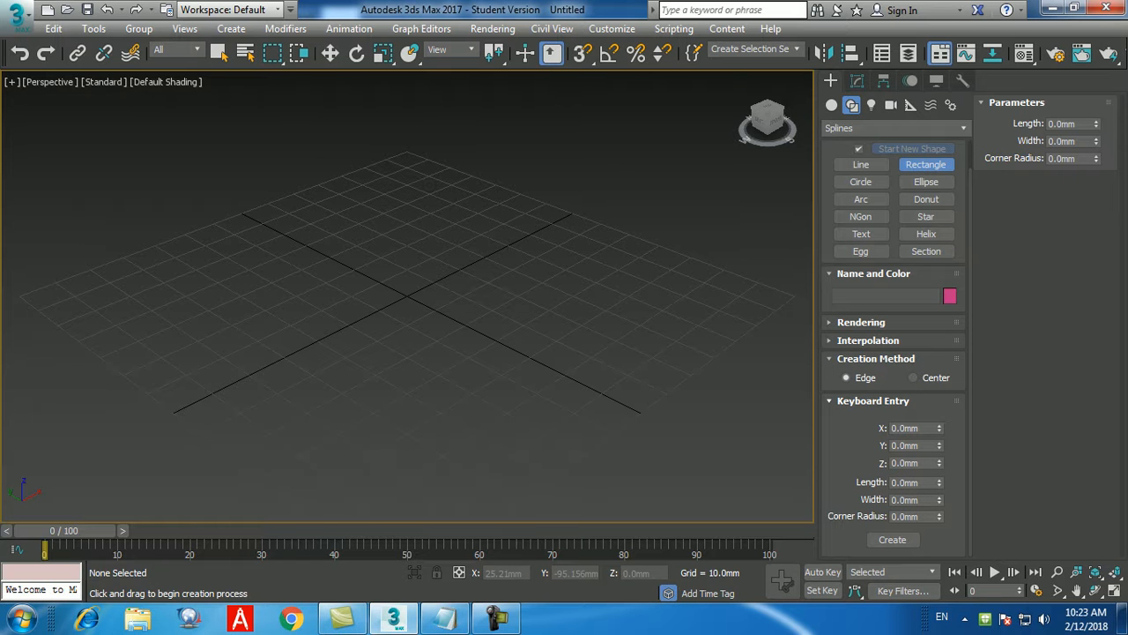
double_click(904, 482)
type("600")
key("Tab")
type("600")
key("Return")
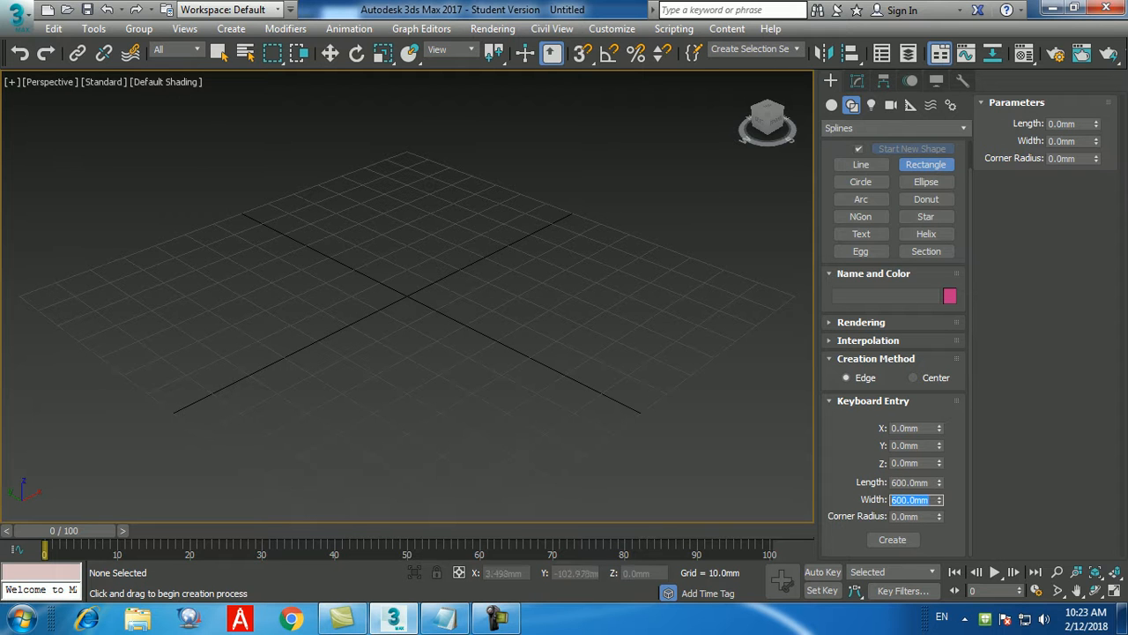
left_click(893, 539)
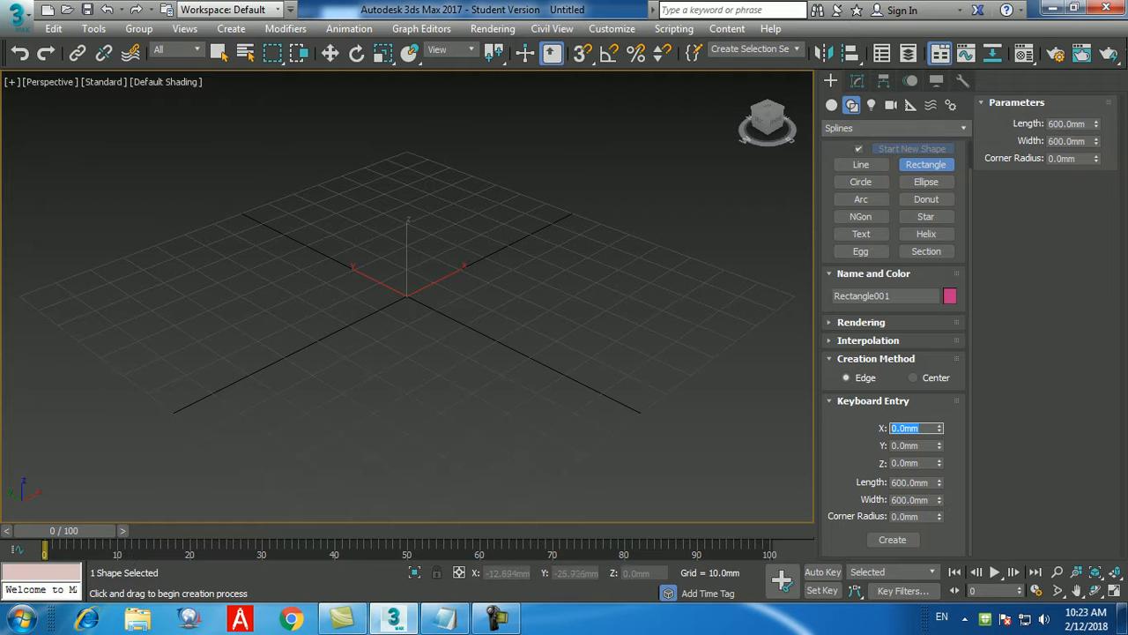
right_click(474, 386)
scroll(467, 386, "down", 8)
middle_click_drag(474, 386, 454, 360)
scroll(452, 363, "up", 2)
scroll(451, 363, "down", 2)
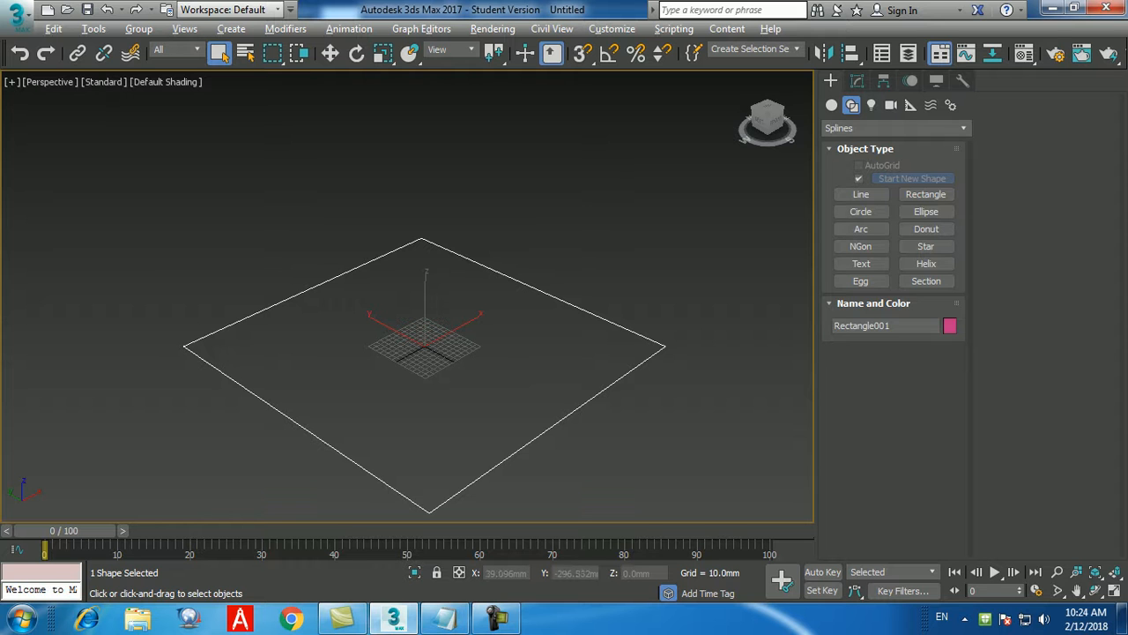
middle_click_drag(577, 408, 581, 374, "alt")
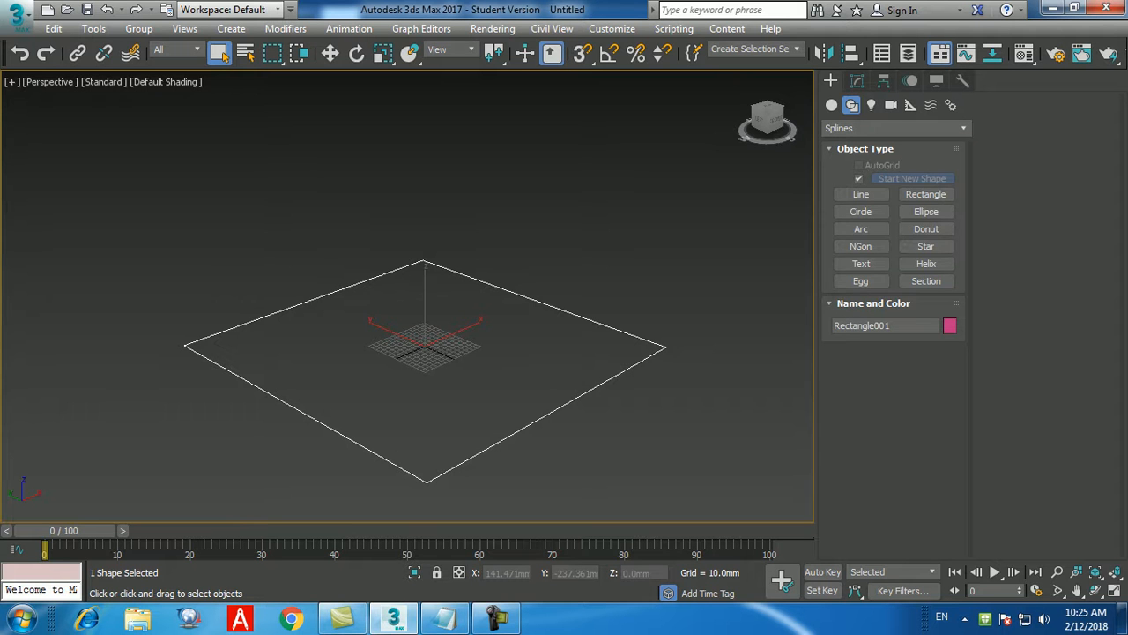
In the Notepad class notes, add "1. Extrude ---> convert 2d to 3d" below the 2d shapes heading.
left_click(446, 617)
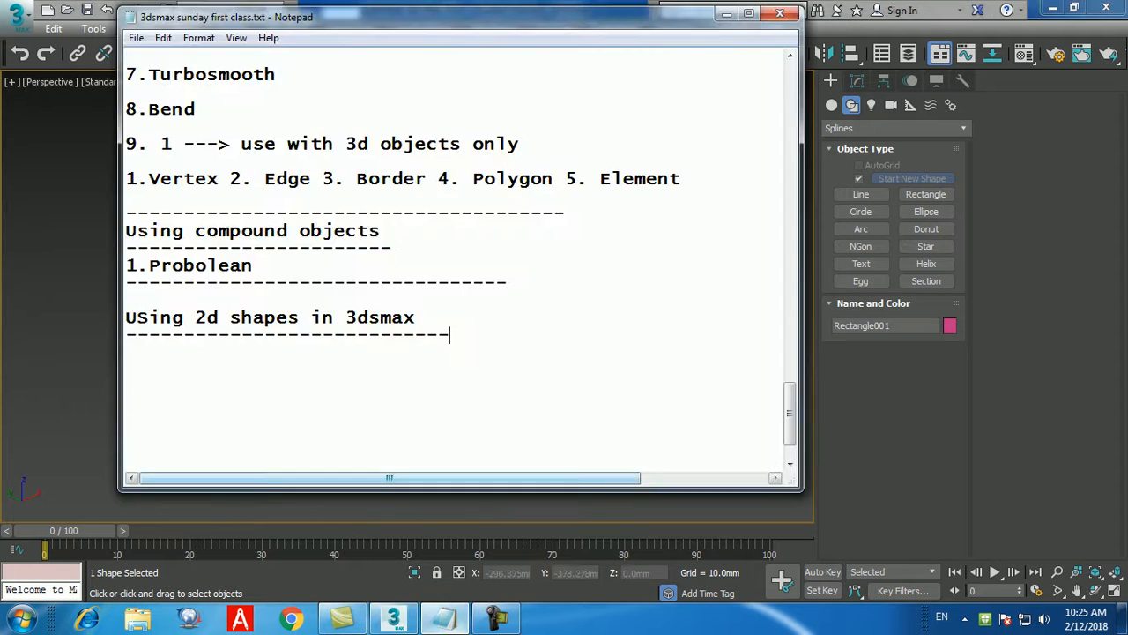
key("Return")
key("Return")
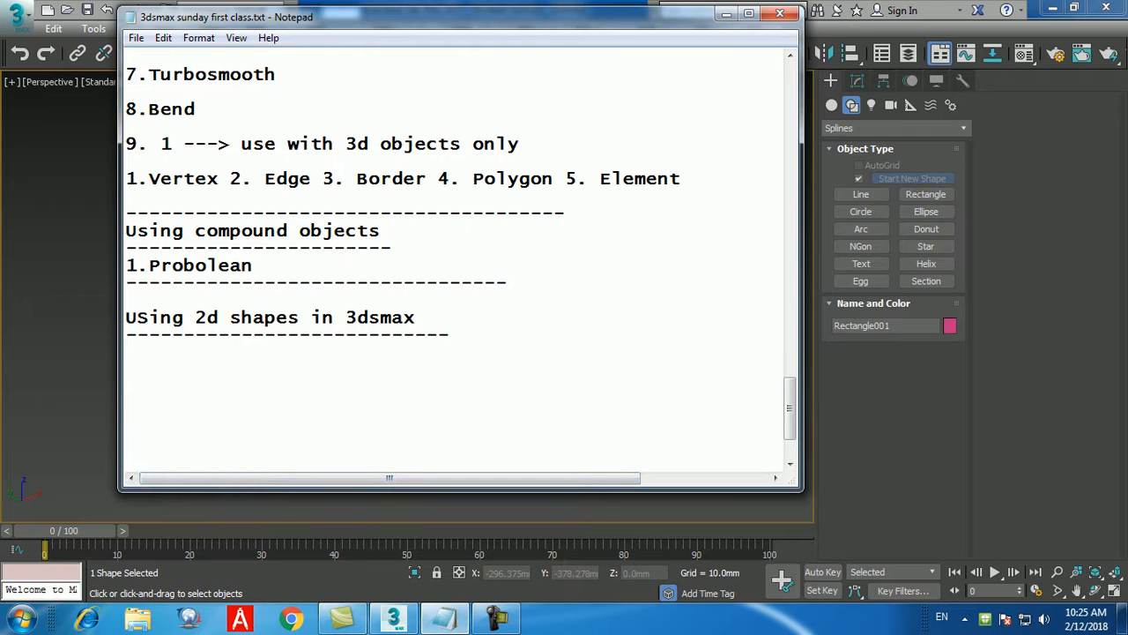
type("1. Extrude ")
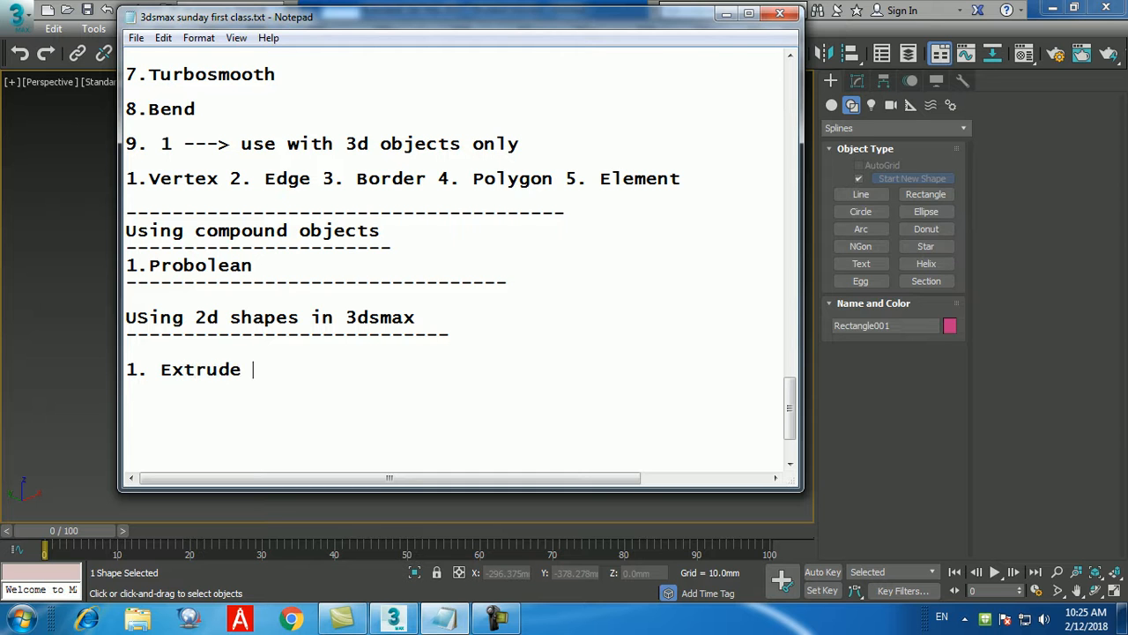
type("---> convert 22")
key("BackSpace")
type("d to 3d")
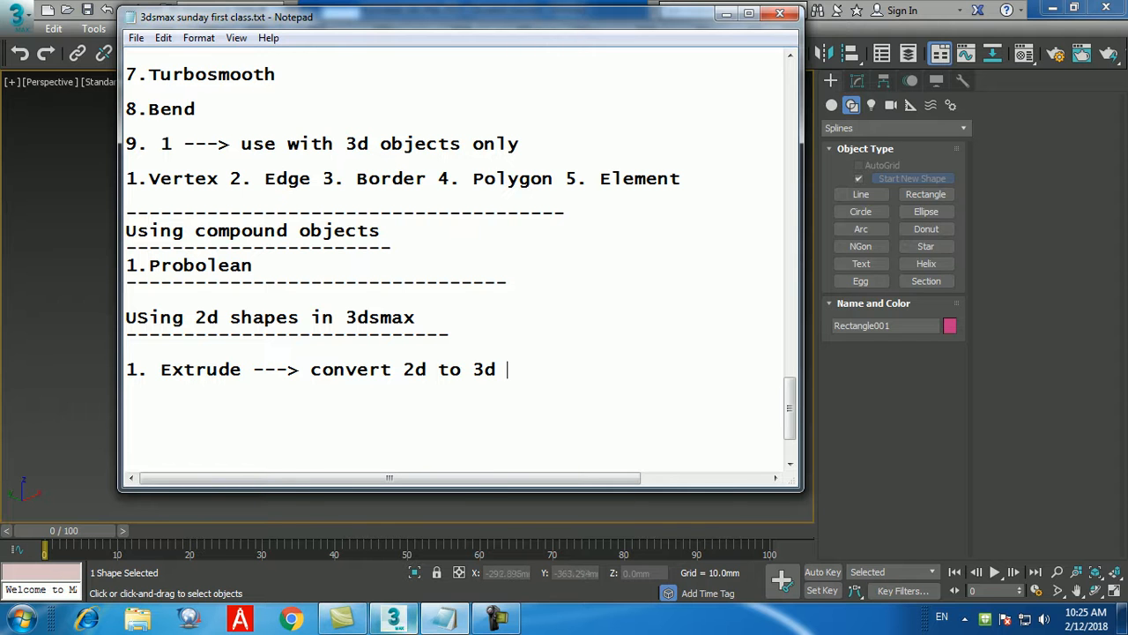
Return to 3ds Max and apply an Extrude modifier to the rectangle with an amount of 200 mm.
left_click(393, 618)
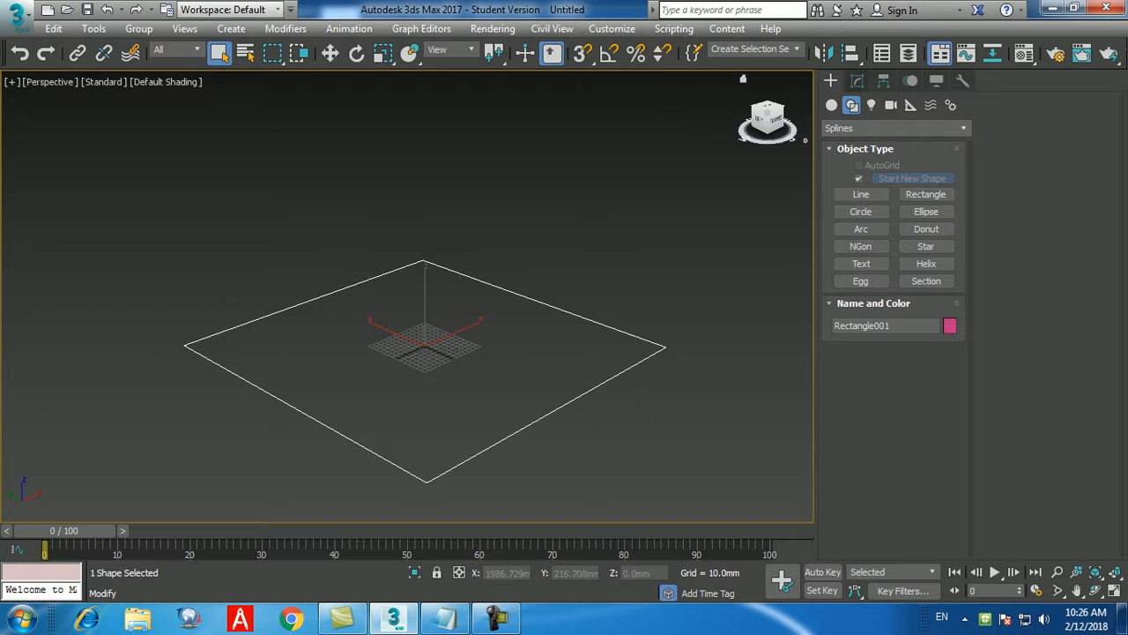
left_click(857, 80)
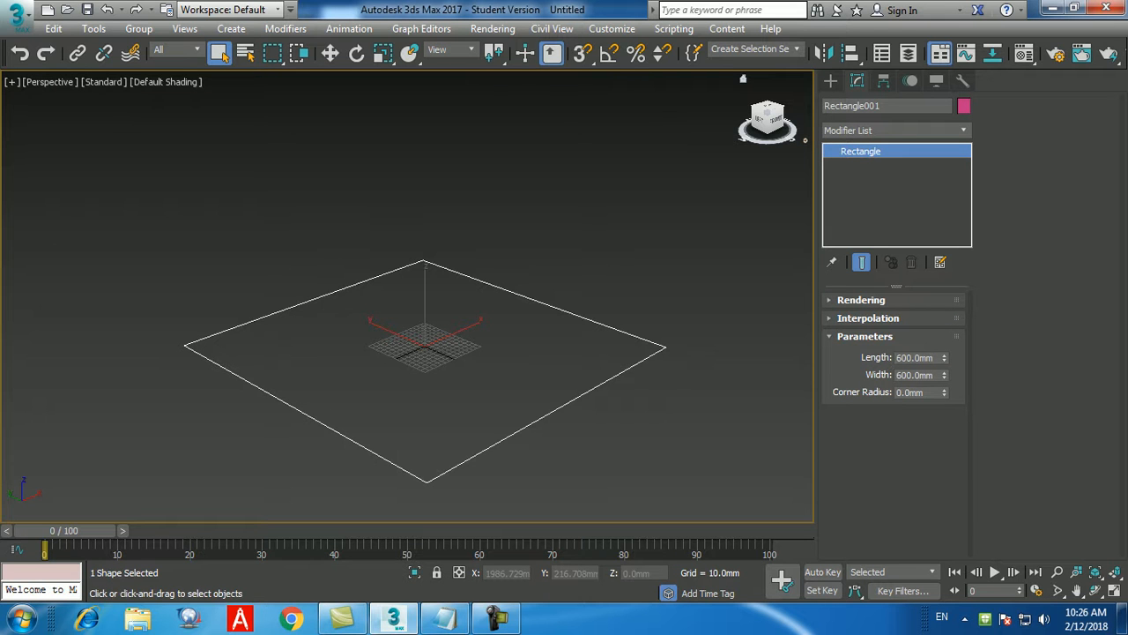
left_click(964, 130)
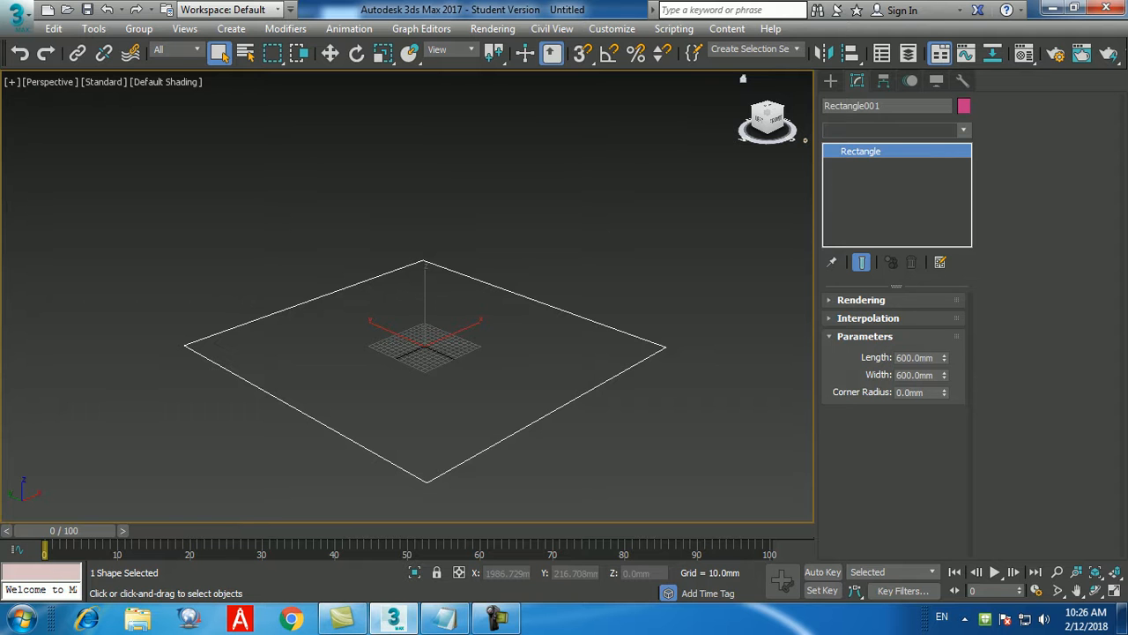
key("e")
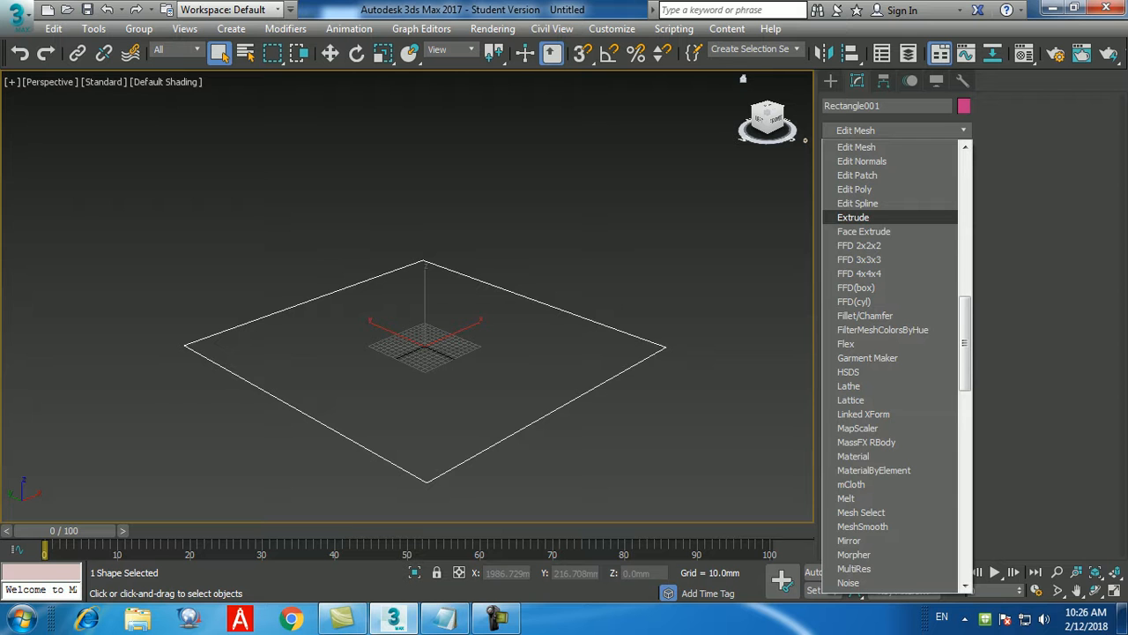
left_click(853, 217)
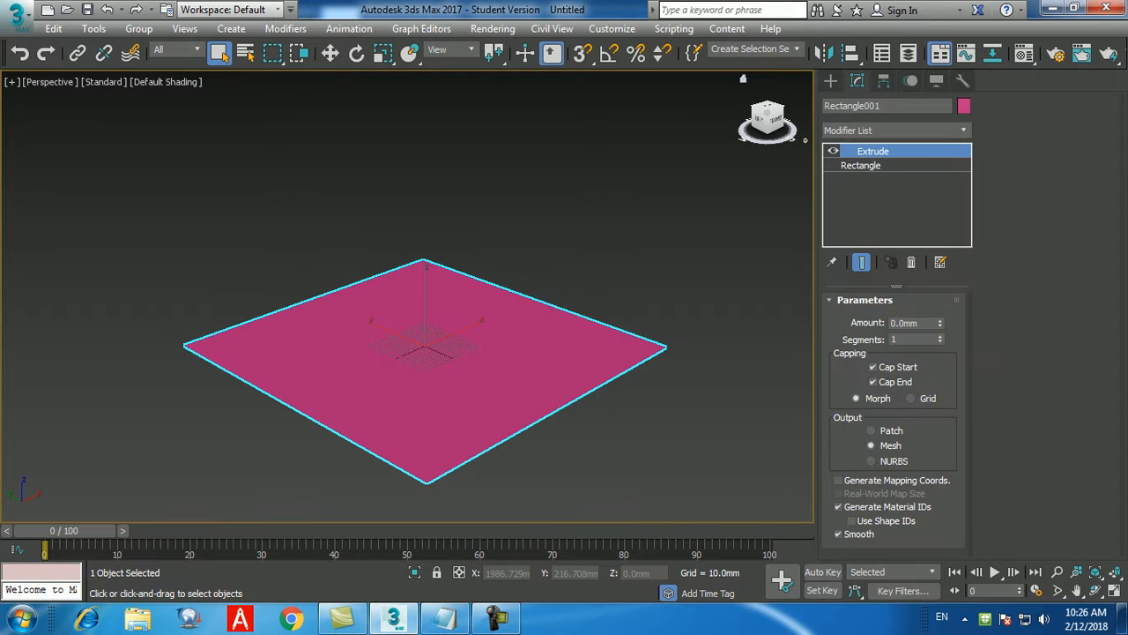
double_click(905, 323)
type("200")
key("Return")
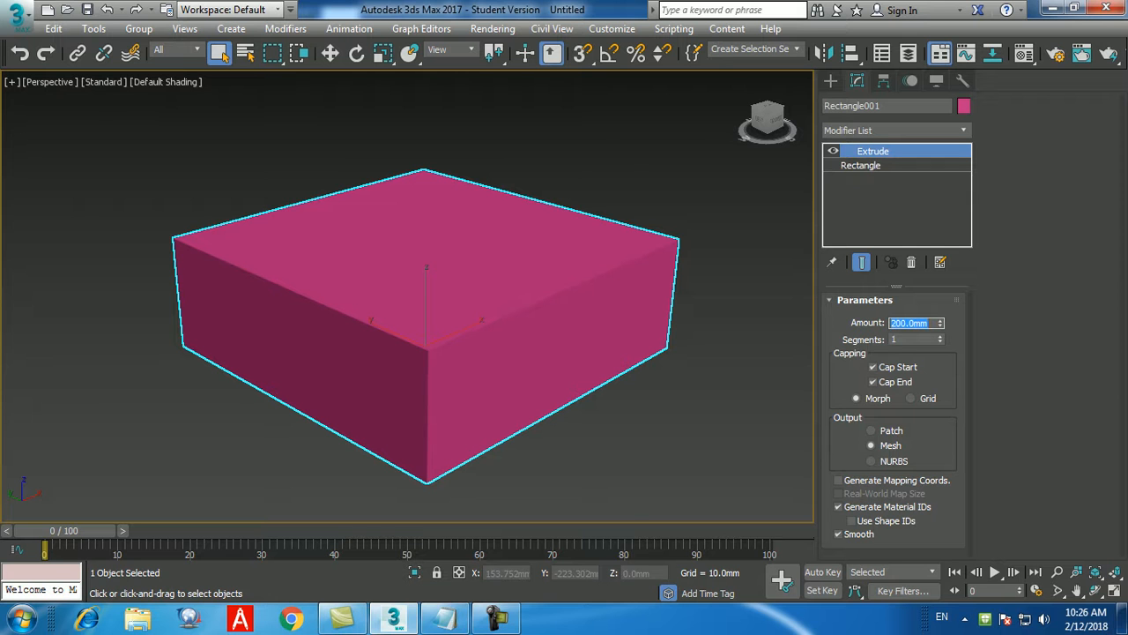
Open the top of the extruded box by disabling Cap End, with Cap Start enabled.
middle_click_drag(593, 362, 627, 376)
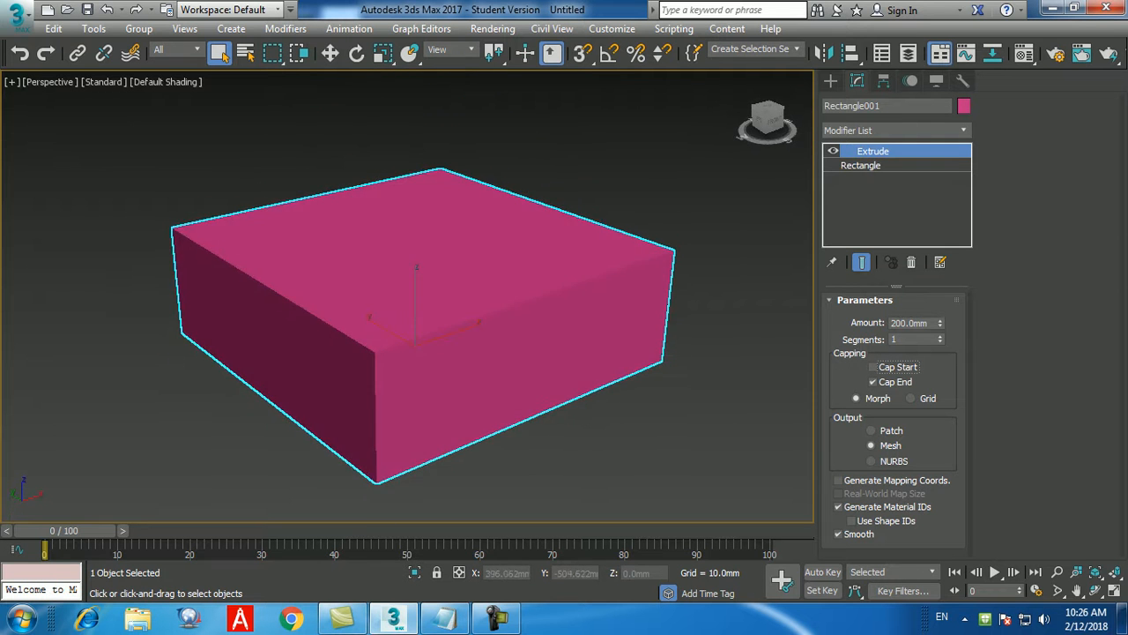
left_click(874, 367)
left_click(874, 382)
mouse_move(539, 404)
middle_mouse_down("alt")
mouse_move(516, 503)
mouse_move(492, 409)
mouse_move(536, 406)
mouse_move(550, 458)
mouse_move(549, 419)
middle_mouse_up("alt")
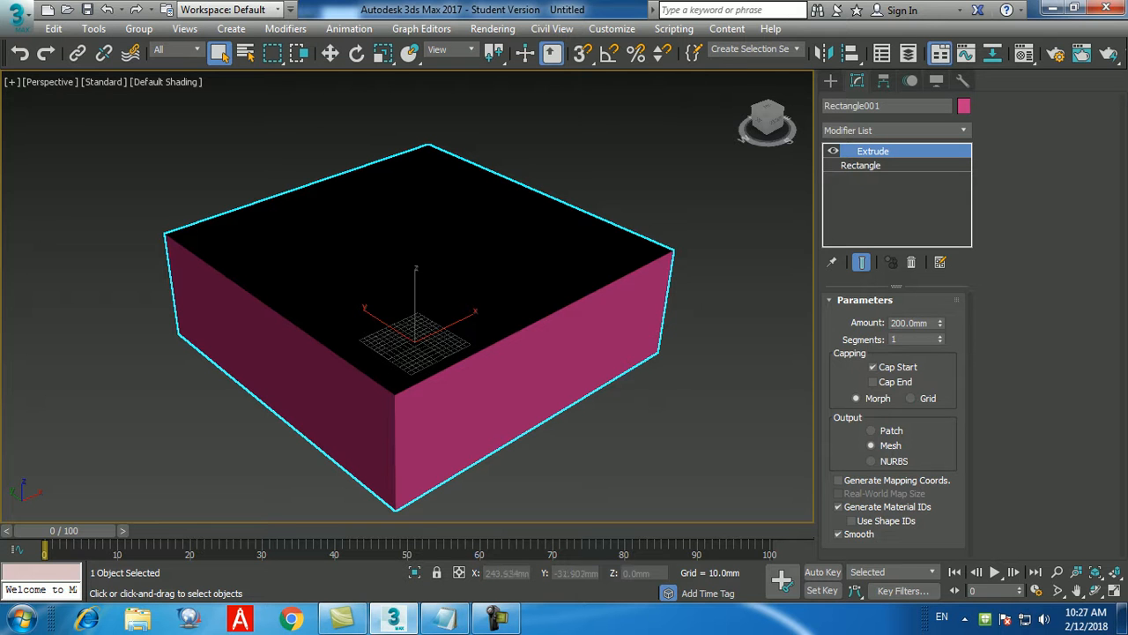
Apply a Shell modifier to the open box with an outer amount of 0 mm and an inner amount of 50 mm.
left_click(963, 131)
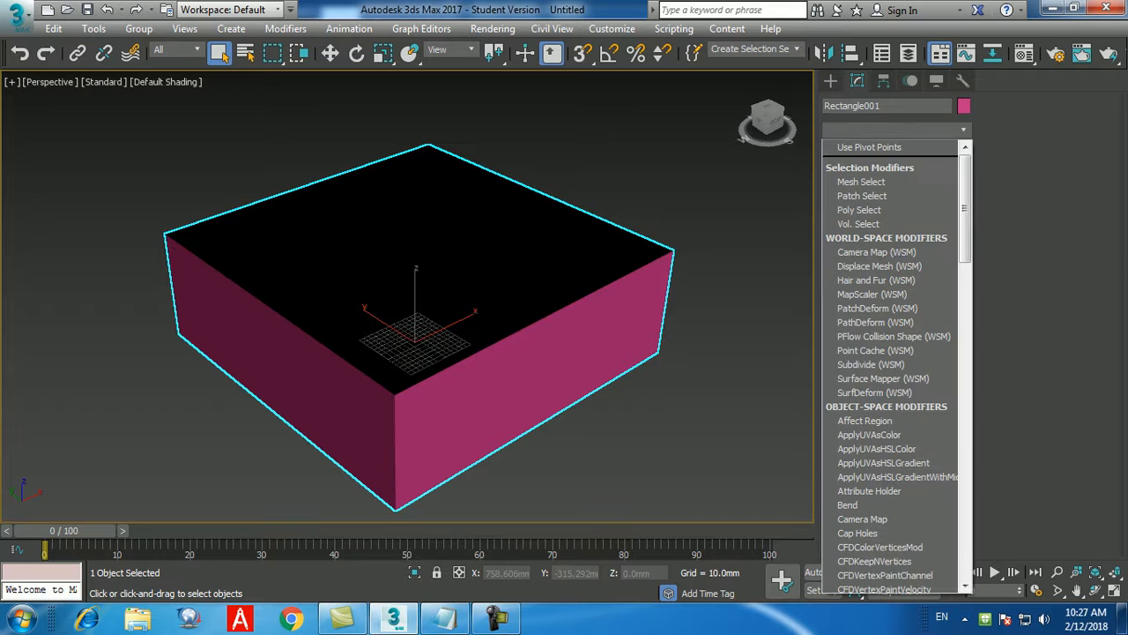
type("sh")
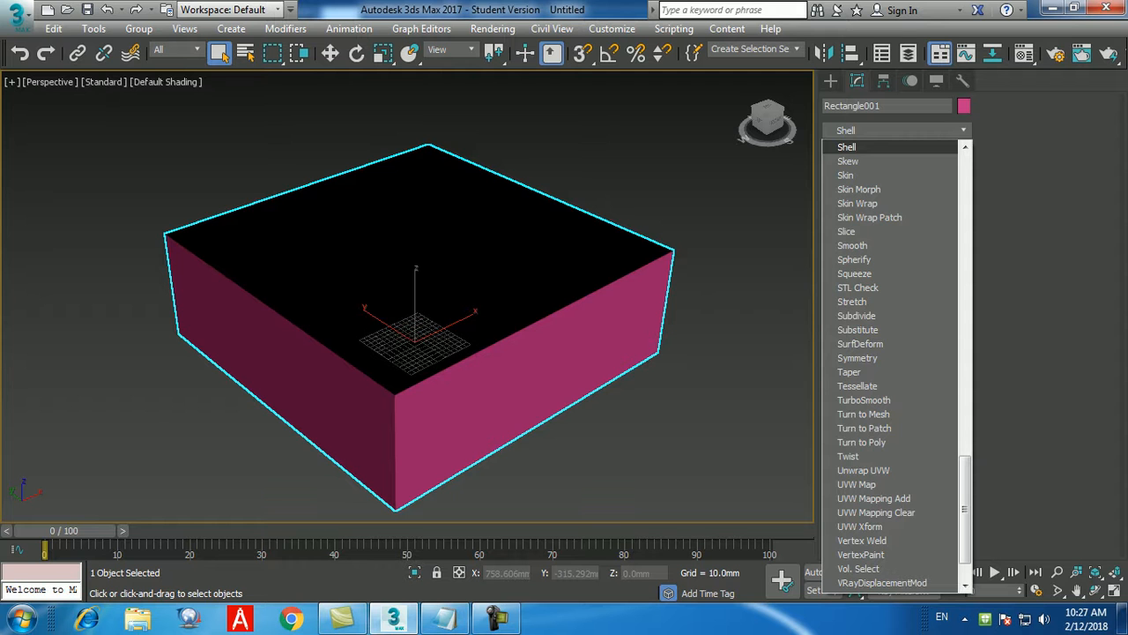
key("Return")
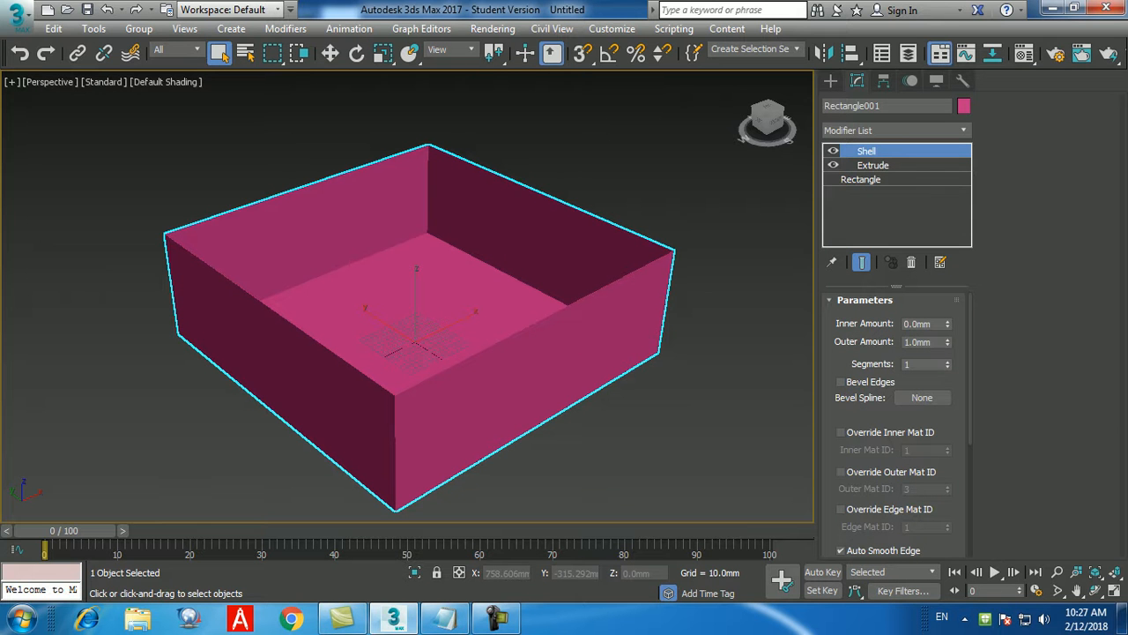
double_click(918, 342)
type("0")
key("Return")
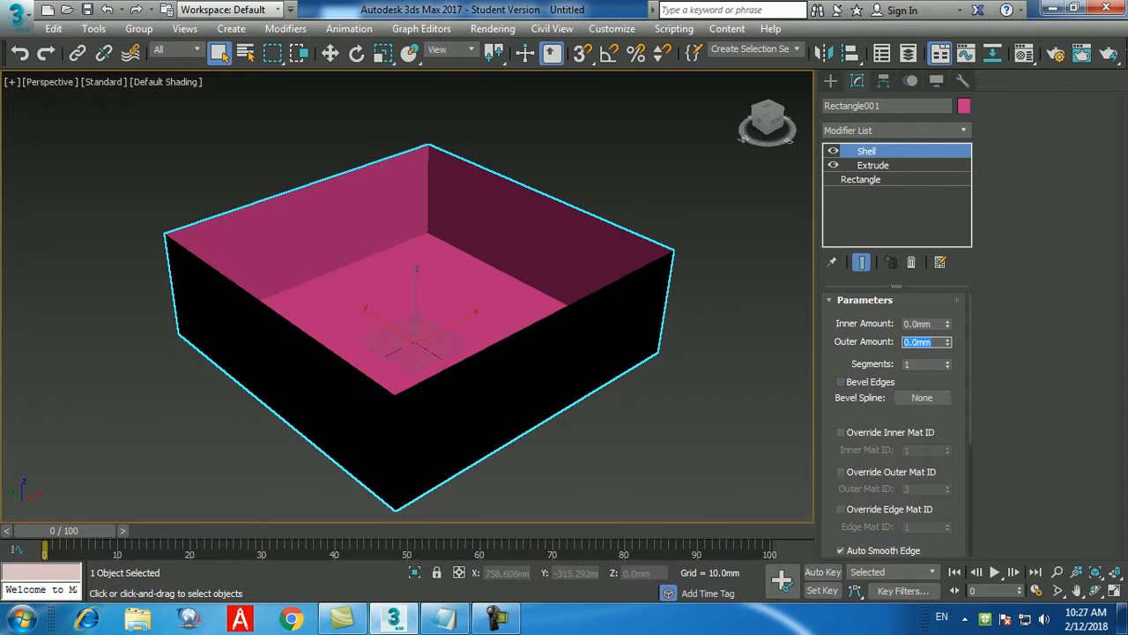
double_click(917, 324)
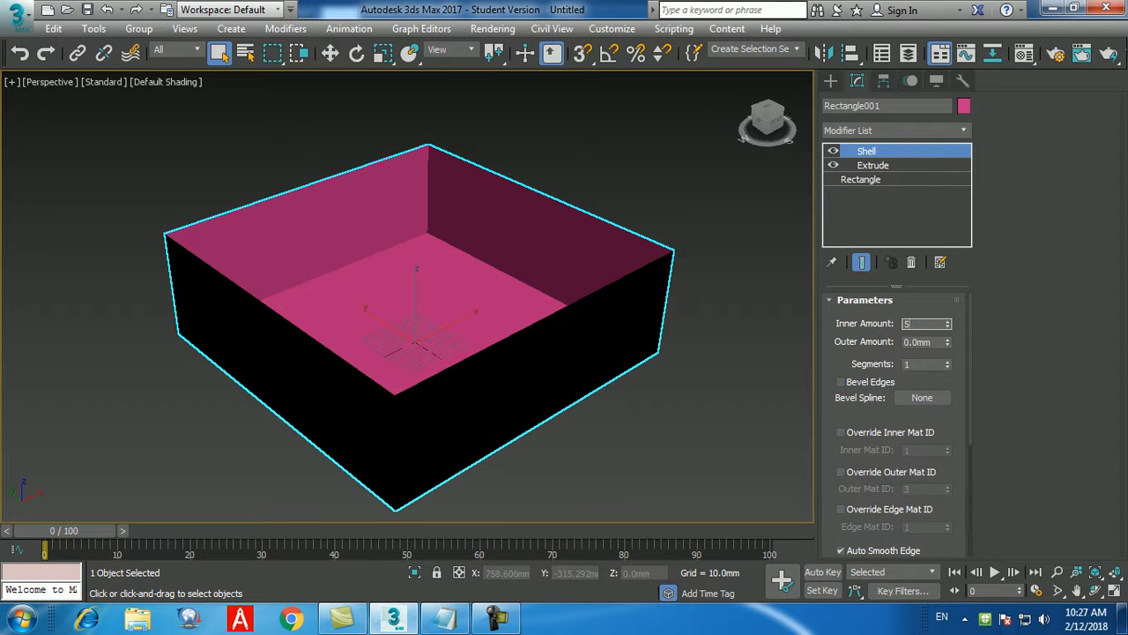
type("50")
key("Return")
middle_click_drag(265, 481, 344, 515, "alt")
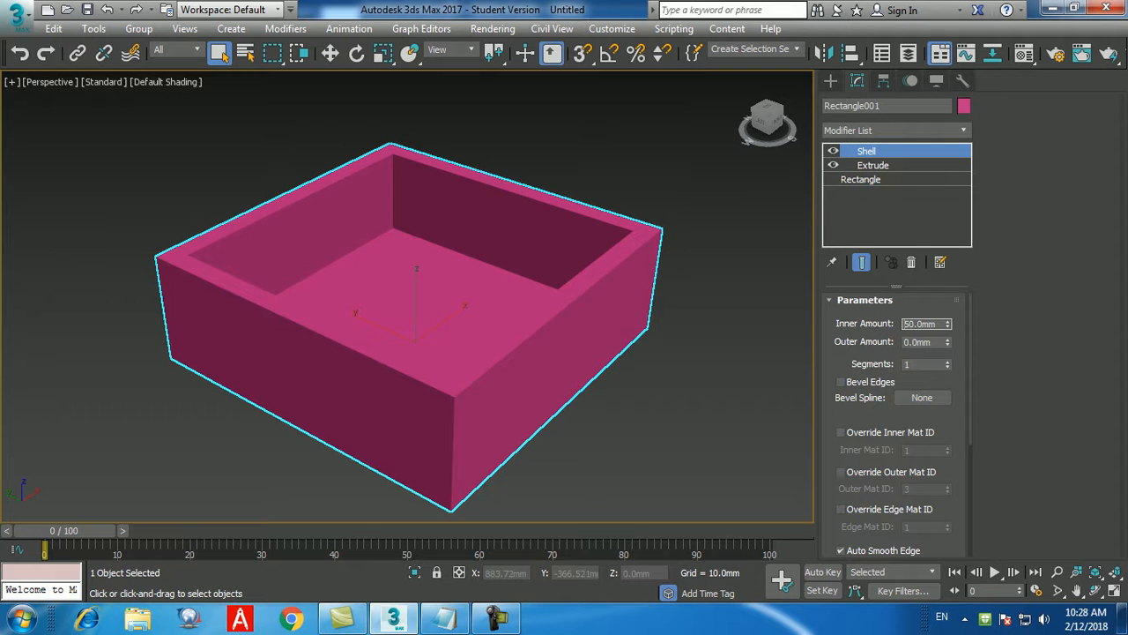
Remove the Shell and Extrude modifiers so only the base rectangle remains in the stack.
left_click(911, 262)
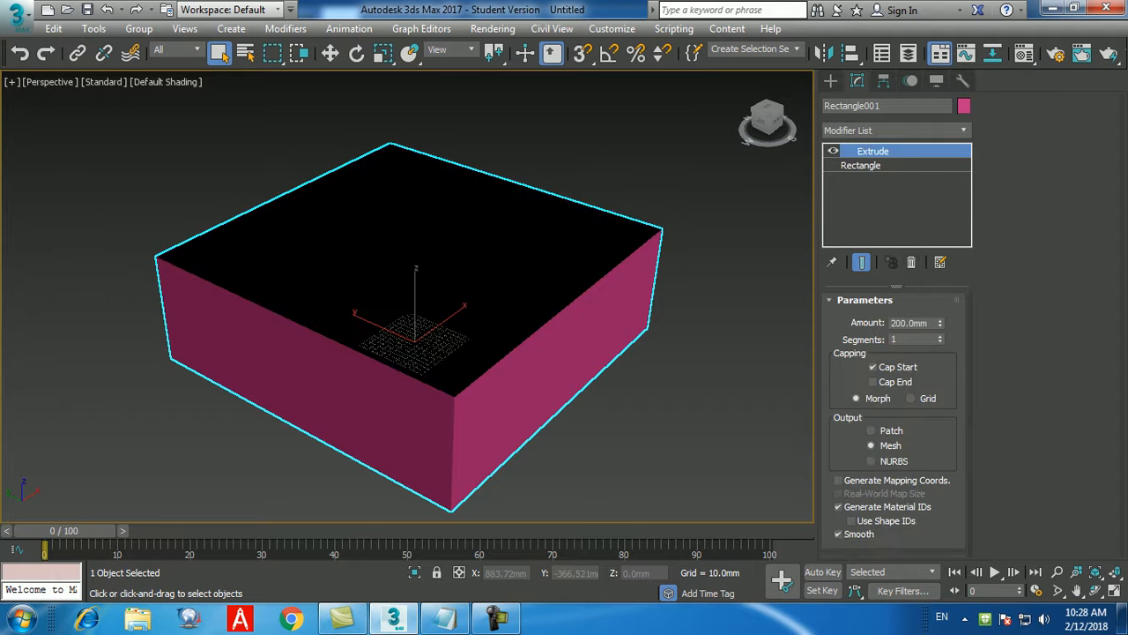
left_click(912, 262)
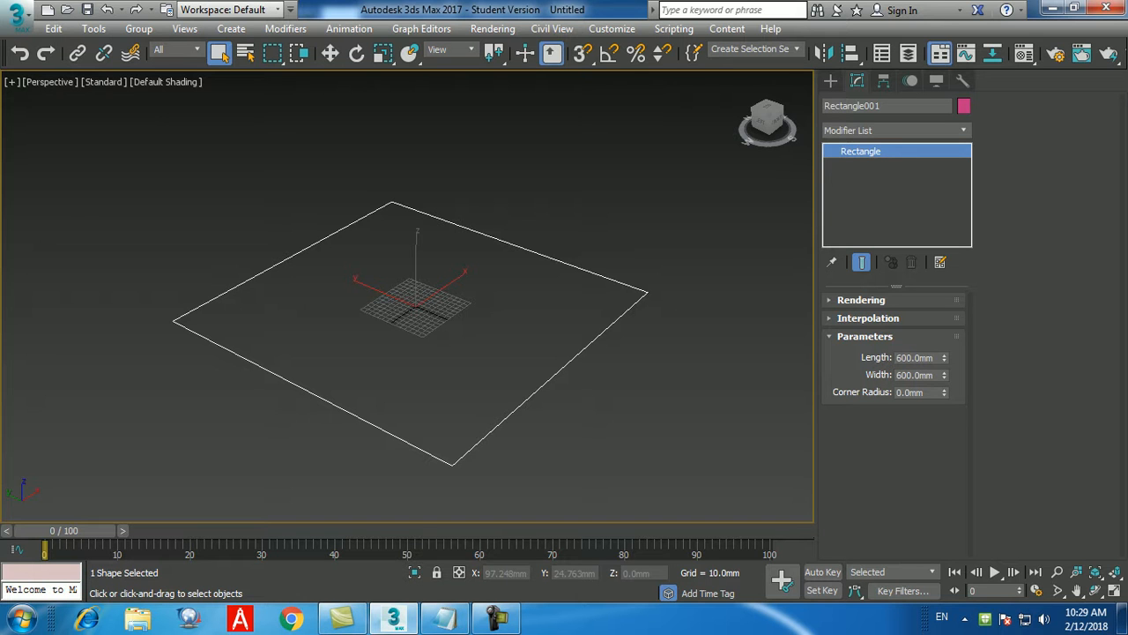
Switch to the Notepad class notes and add "2.Bevel" below the Extrude entry.
left_click(445, 617)
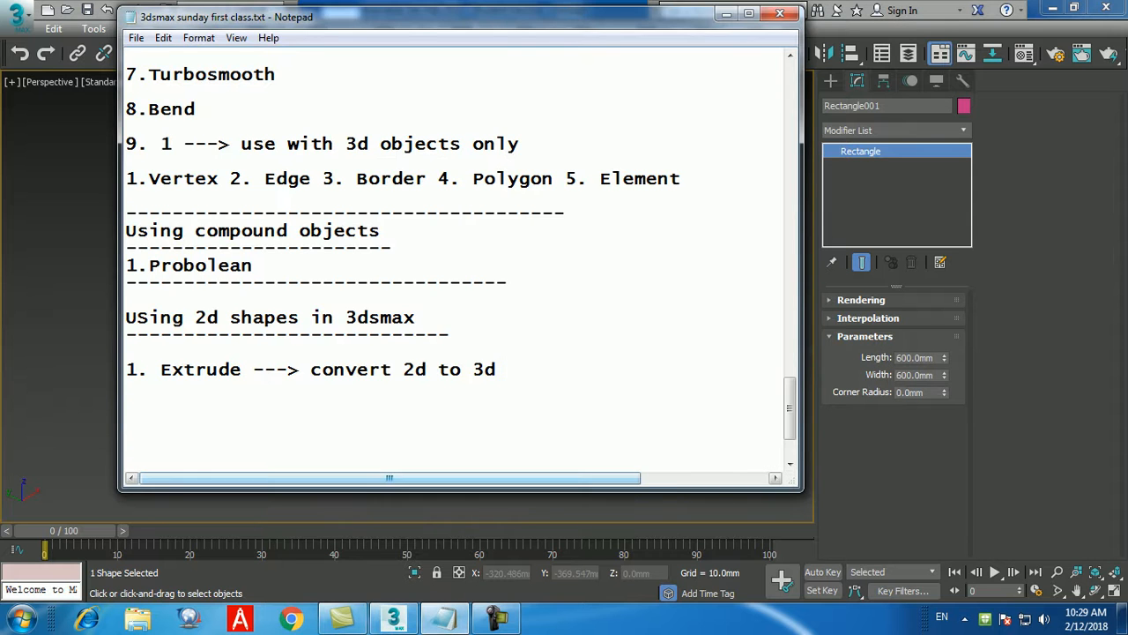
key("Return")
type("2.Bevel")
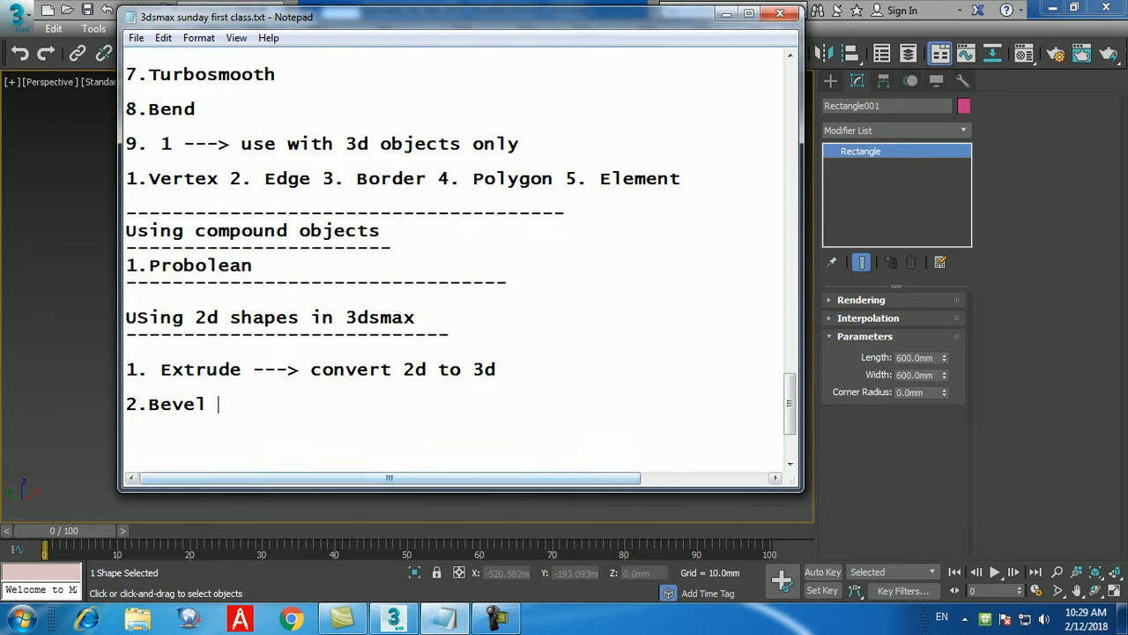
Return to 3ds Max and apply a Bevel modifier to the rectangle.
left_click(394, 619)
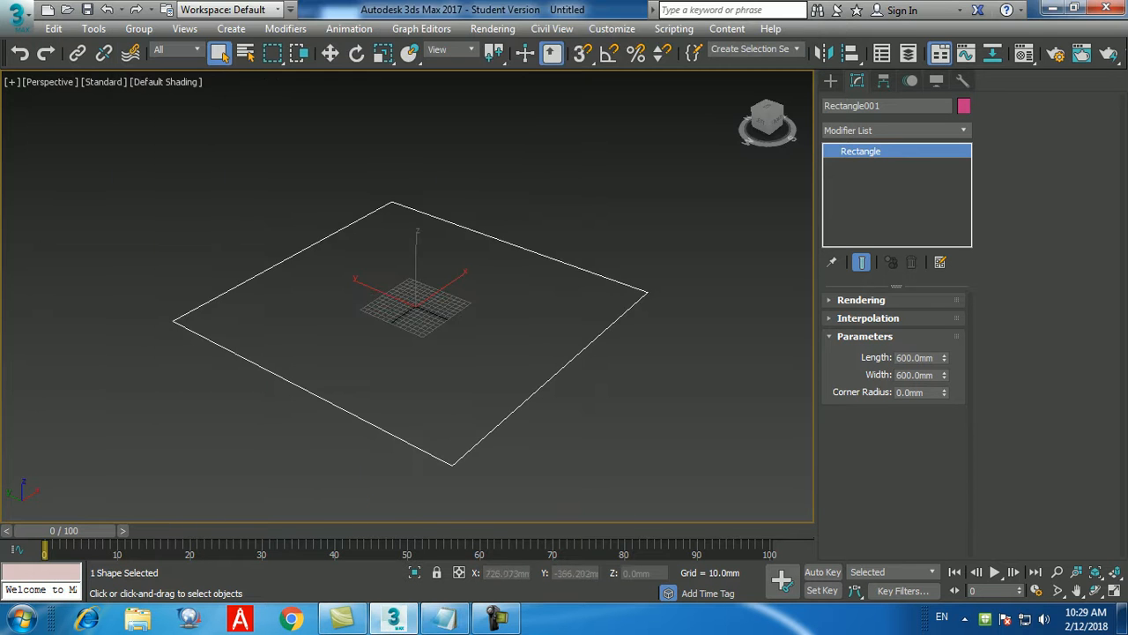
left_click(898, 131)
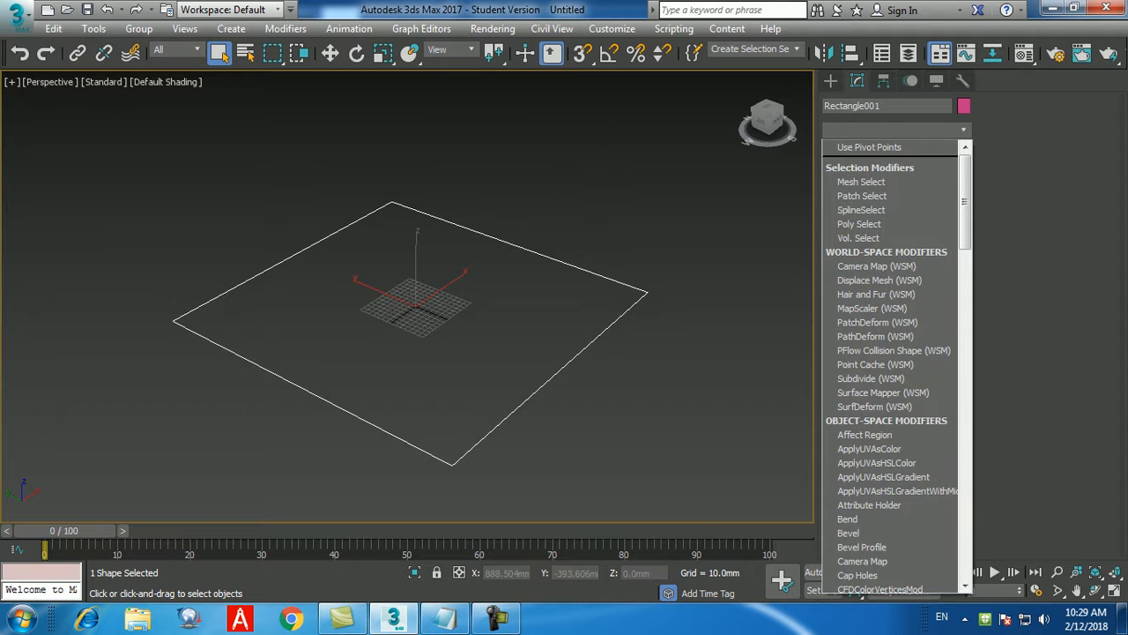
key("b")
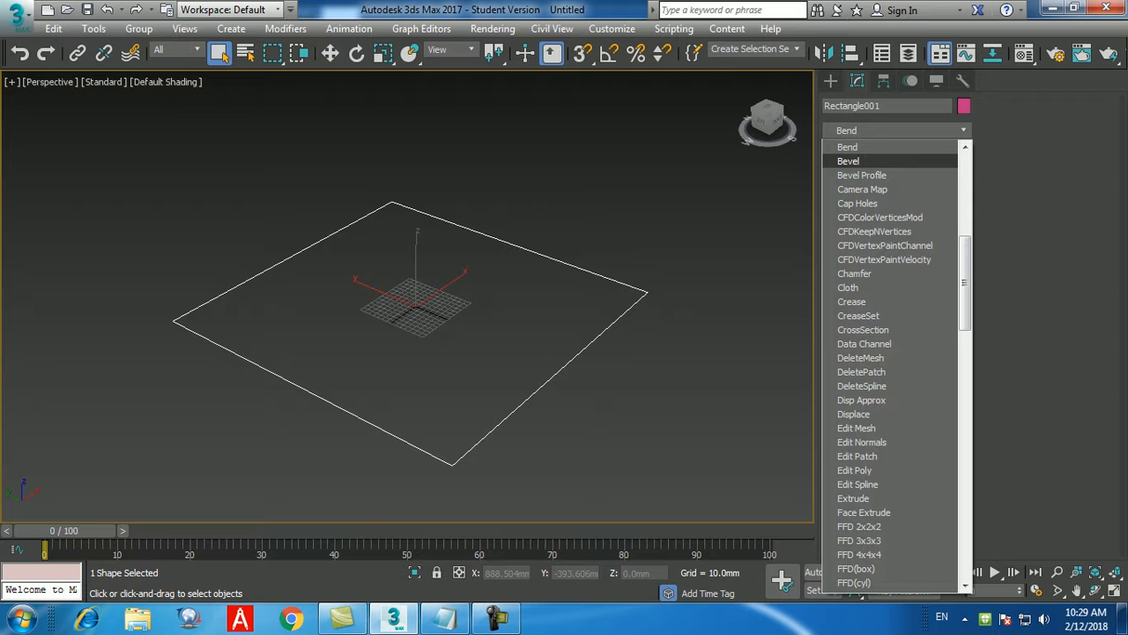
left_click(848, 162)
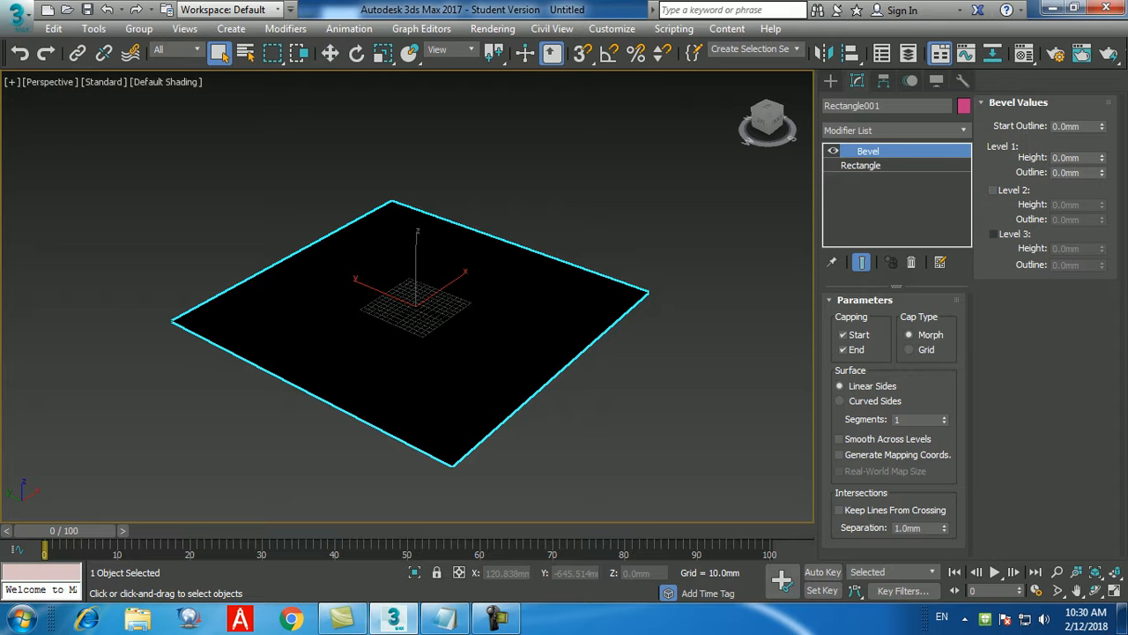
Set Level 1 of the Bevel modifier to a height of 50 mm and an outline of 20 mm.
left_click_drag(1083, 158, 1055, 158)
type("50")
key("Return")
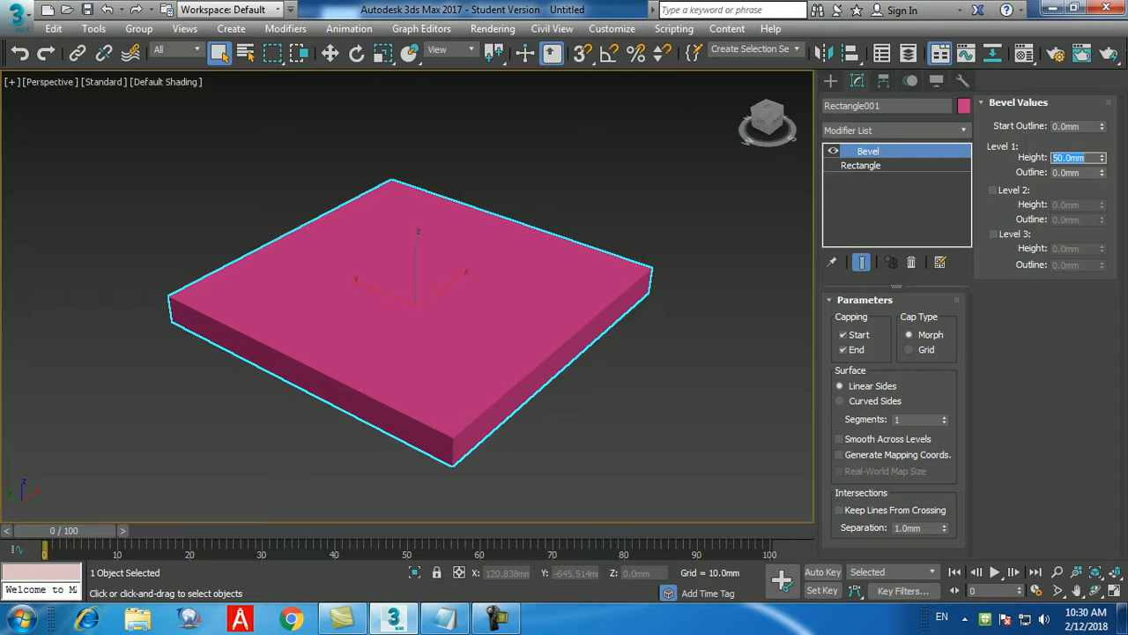
key("Tab")
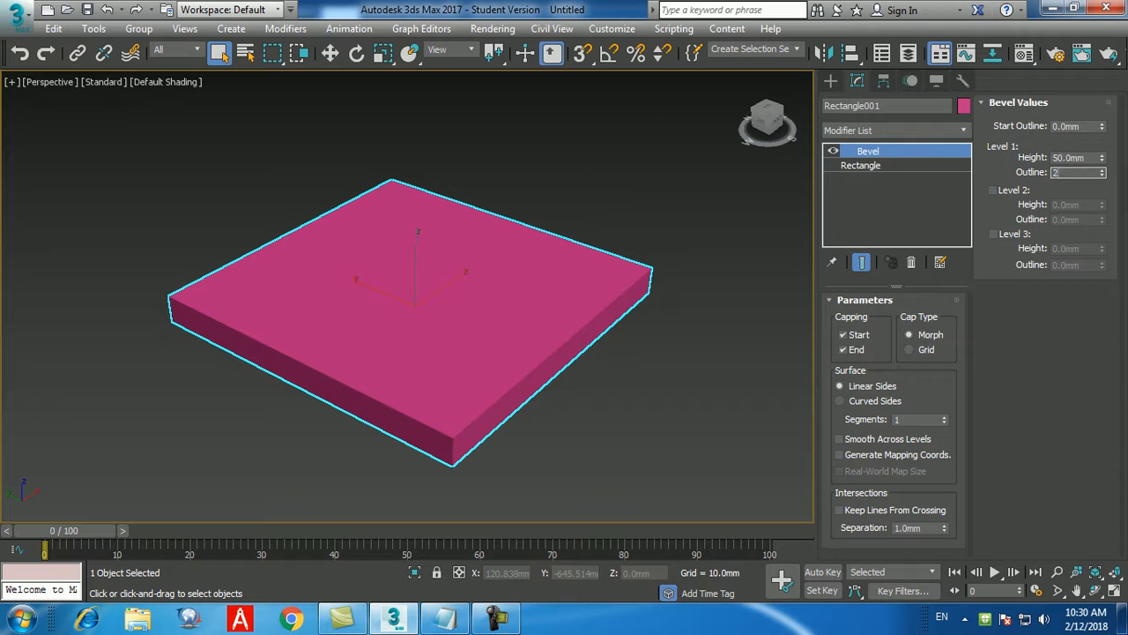
type("20")
key("Return")
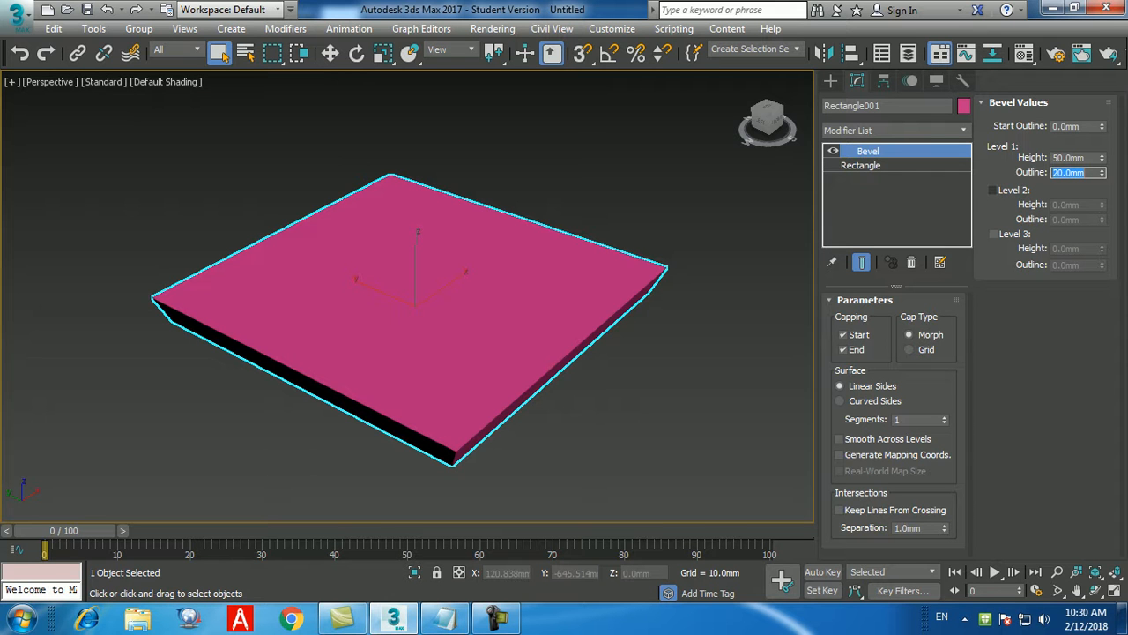
Enable Level 2 of the bevel with a height of 100 mm and an outline of -50 mm.
left_click(993, 189)
double_click(1067, 205)
type("100")
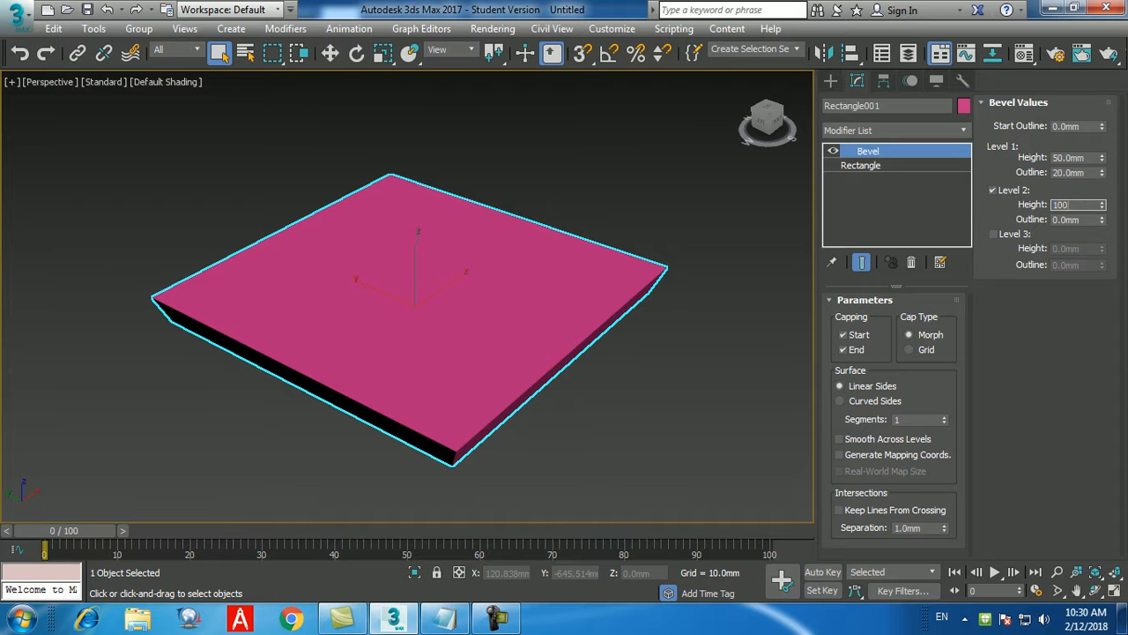
key("Return")
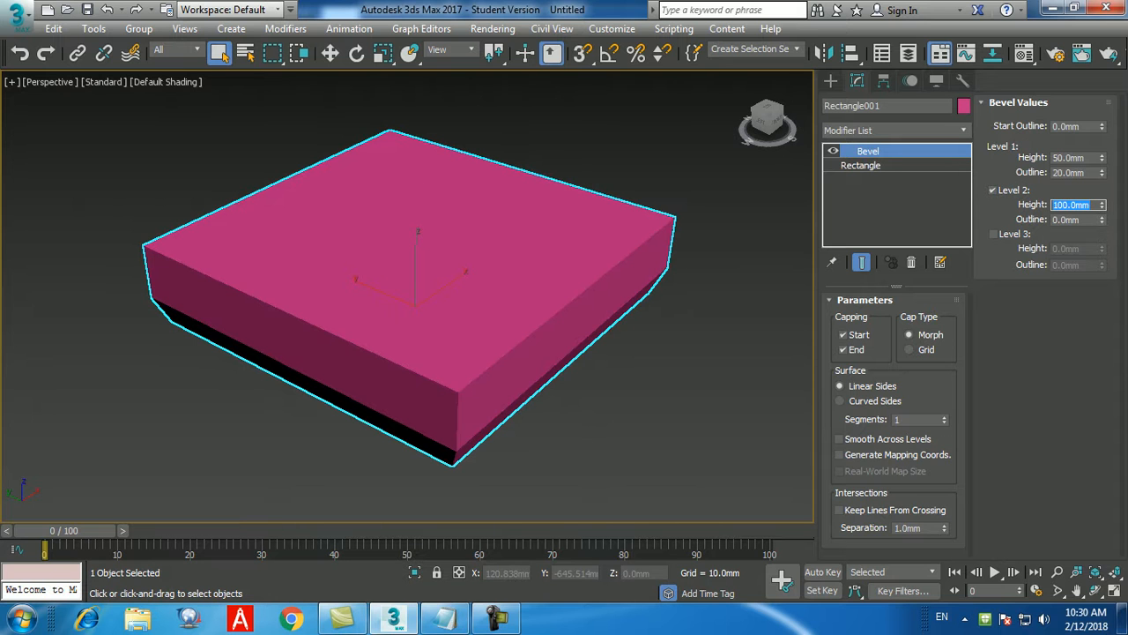
key("Tab")
type("-20")
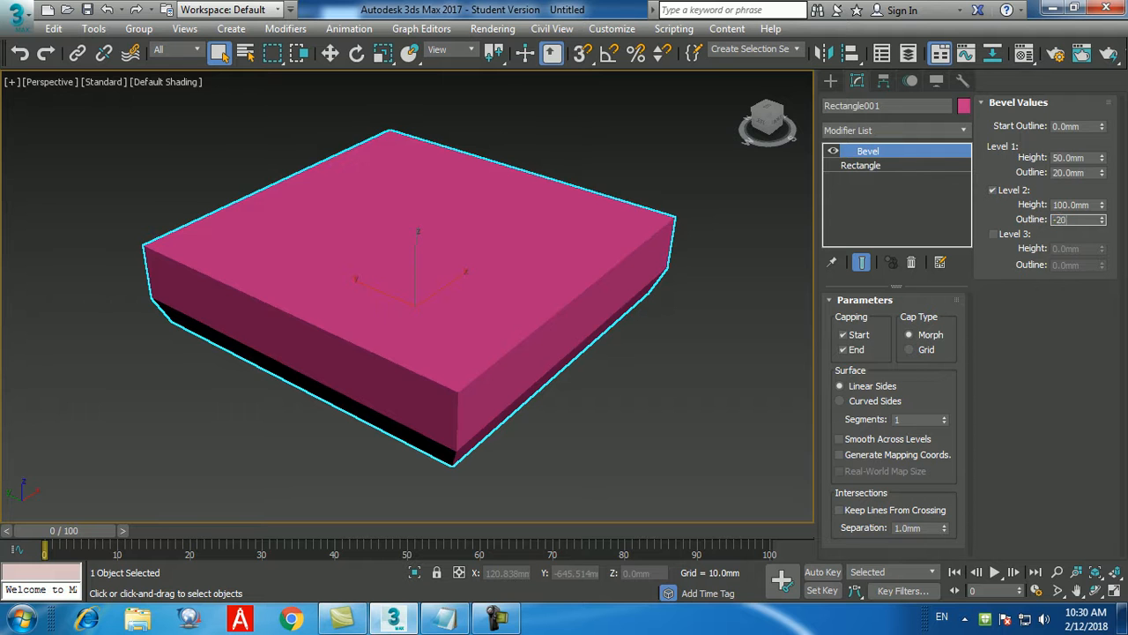
key("Return")
type("-50")
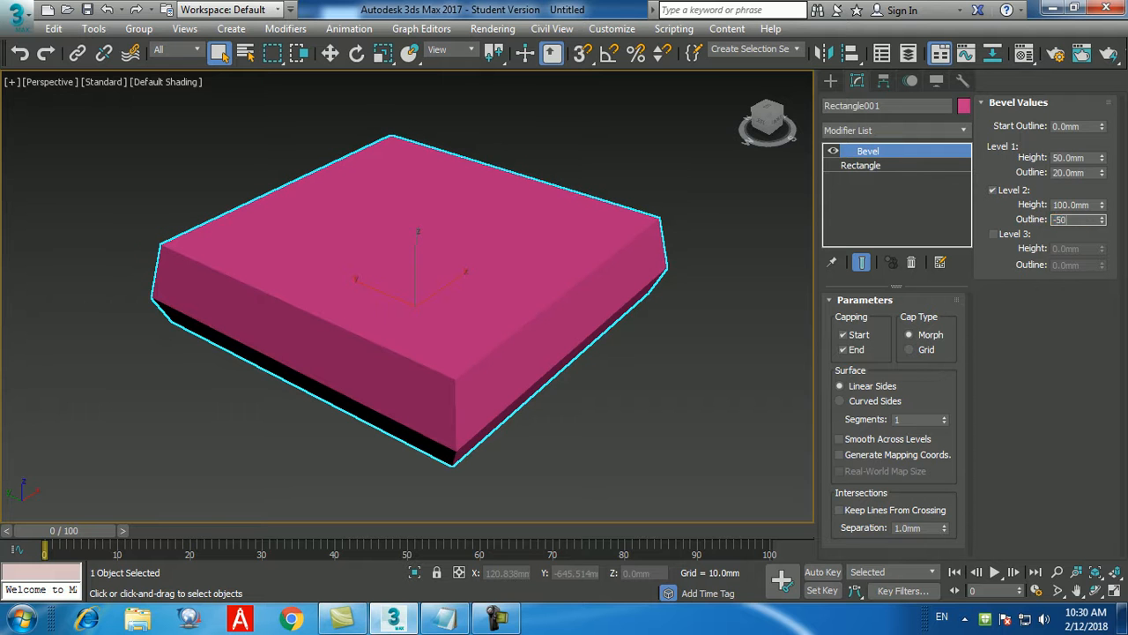
key("Return")
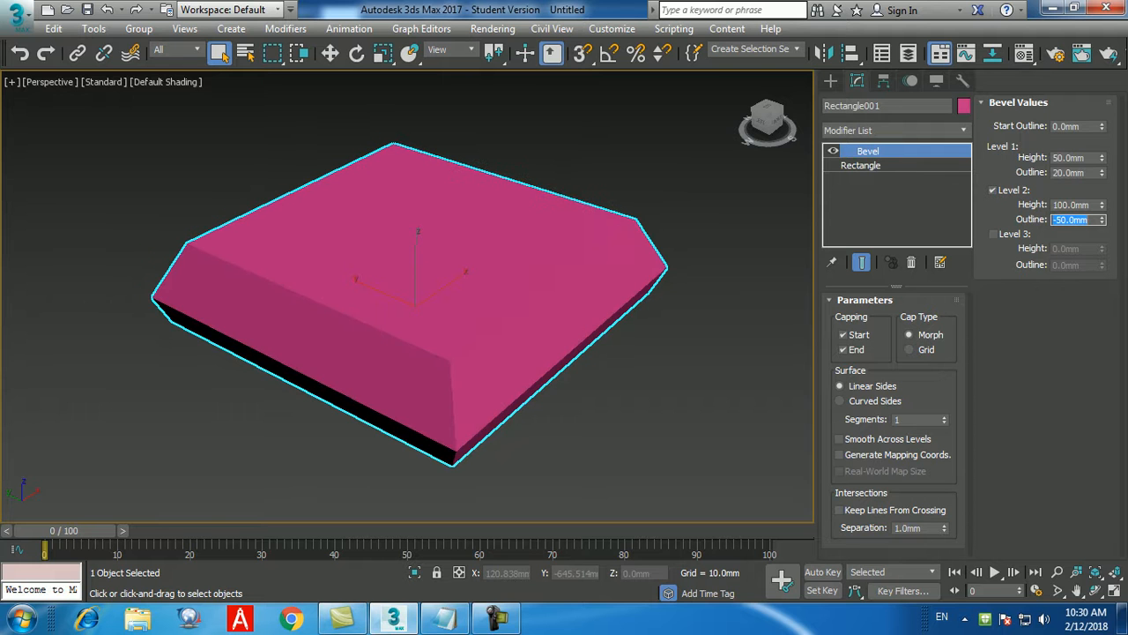
Enable Level 3 of the bevel with a height of 500 mm and inspect the beveled solid from a low side angle.
left_click(994, 233)
left_click(1055, 249)
type("500")
key("Return")
scroll(653, 319, "down", 3)
scroll(666, 313, "down", 2)
middle_click_drag(666, 313, 592, 274, "alt")
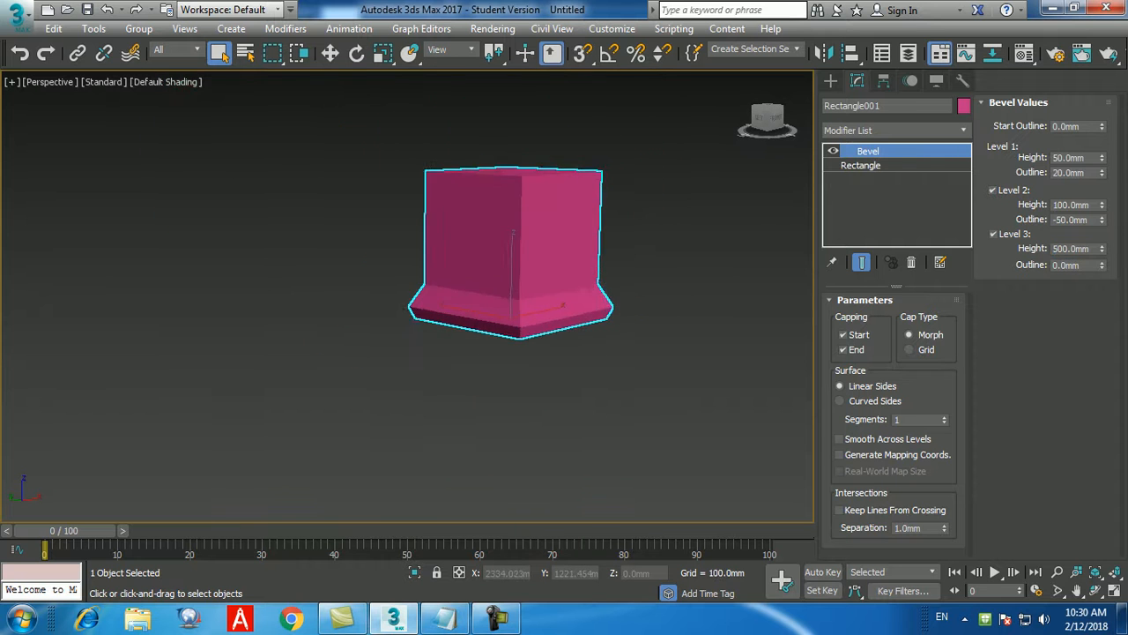
scroll(592, 275, "up", 4)
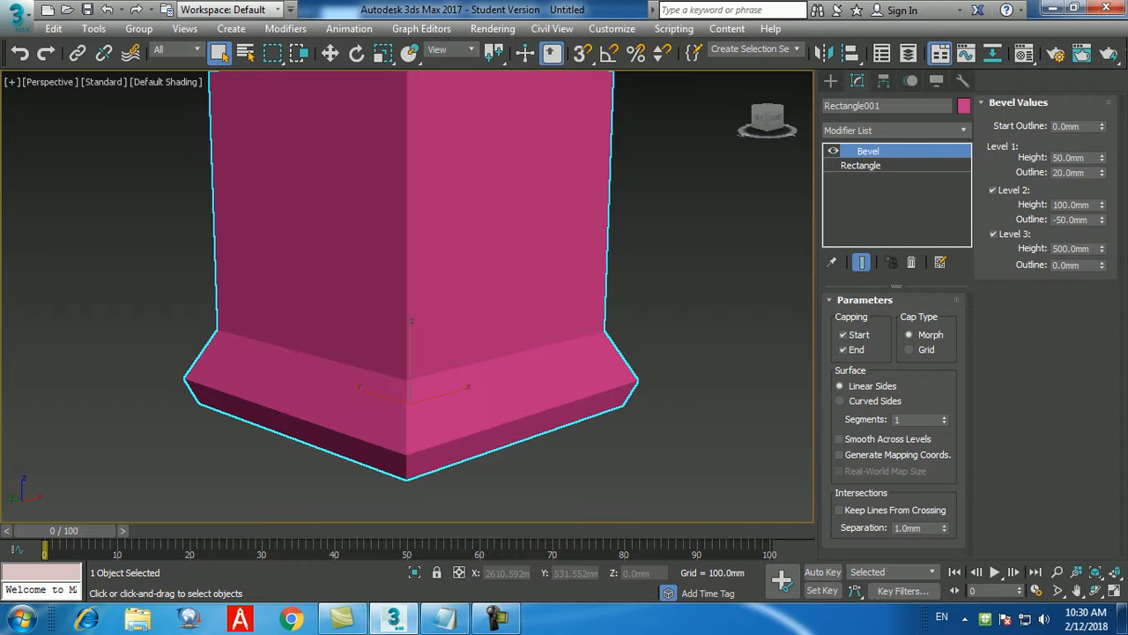
middle_click_drag(592, 274, 590, 299)
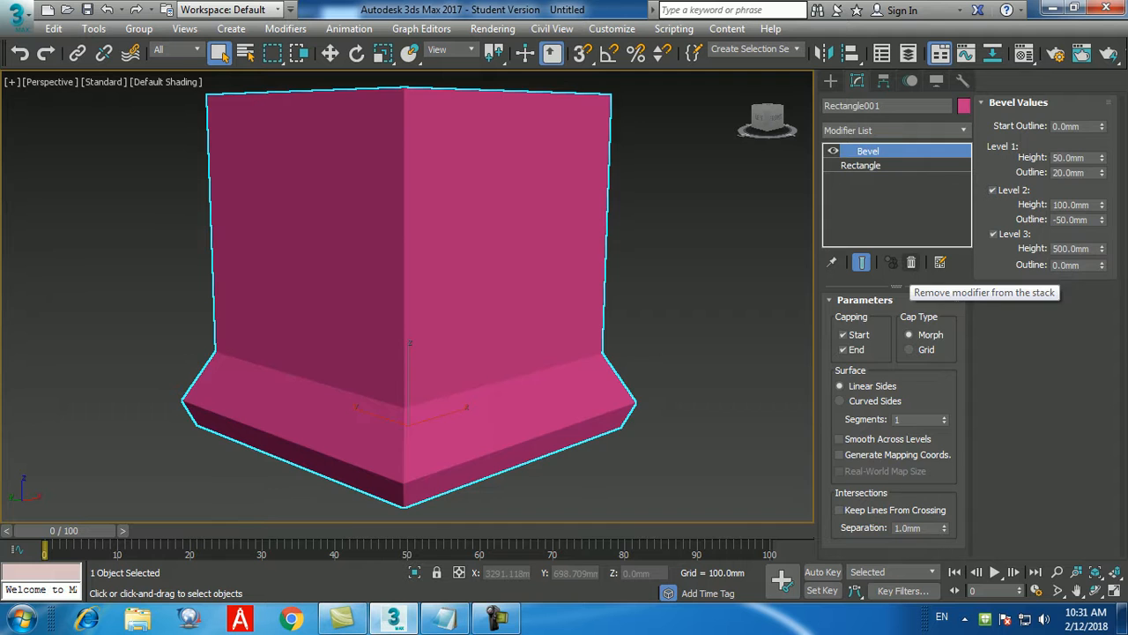
Remove the Bevel modifier from the rectangle's stack.
left_click(911, 263)
middle_click_drag(633, 384, 657, 332, "alt")
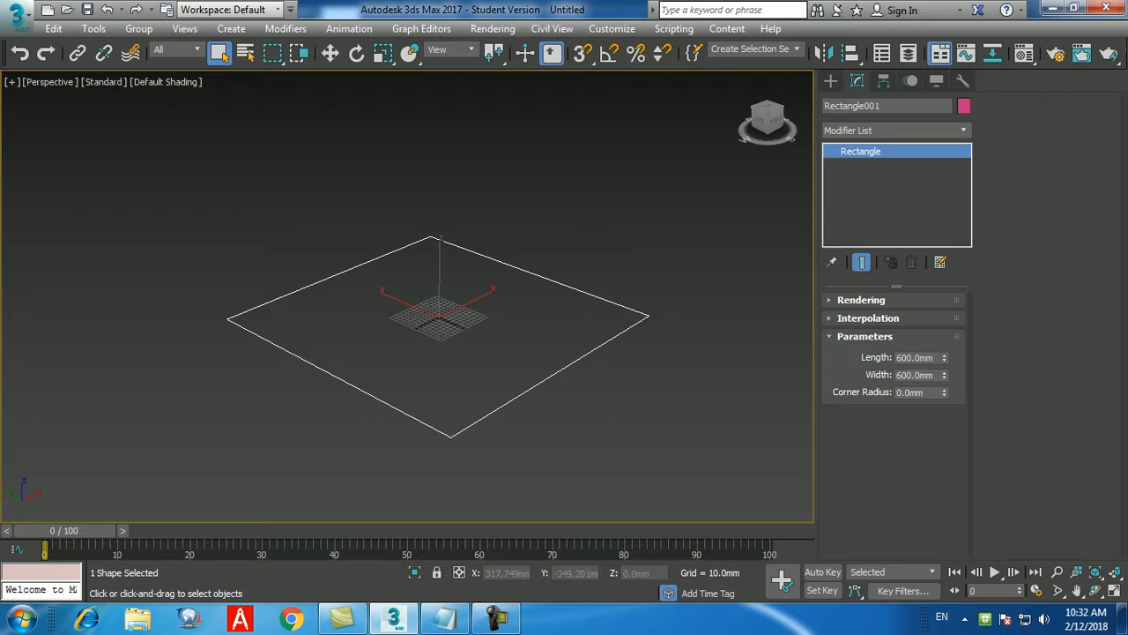
middle_click_drag(672, 321, 655, 306)
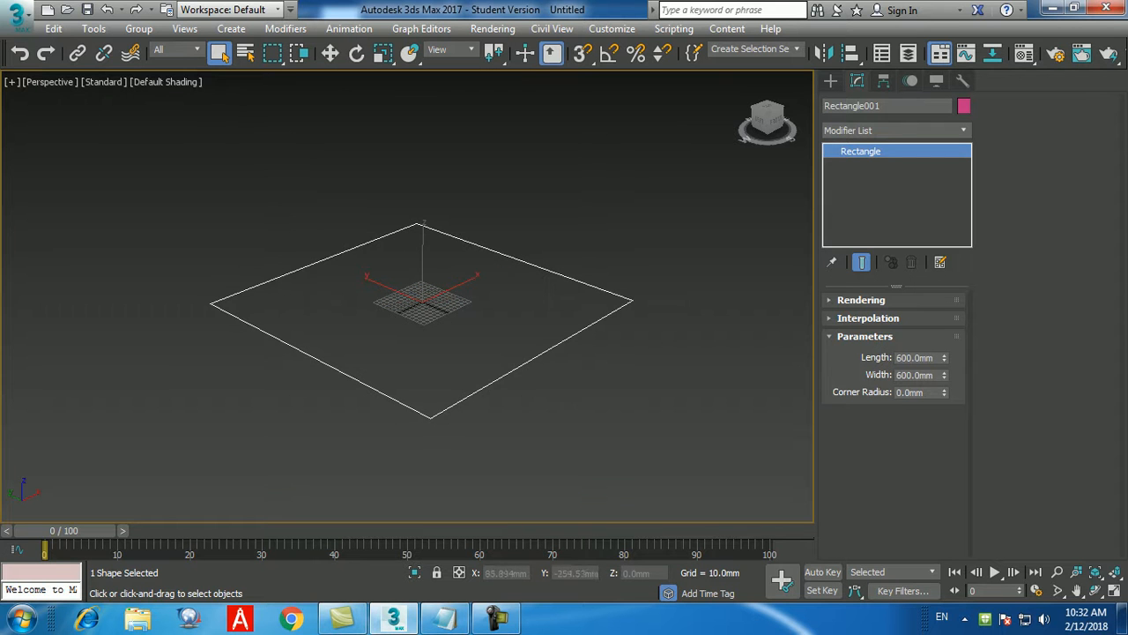
middle_click_drag(552, 309, 558, 314)
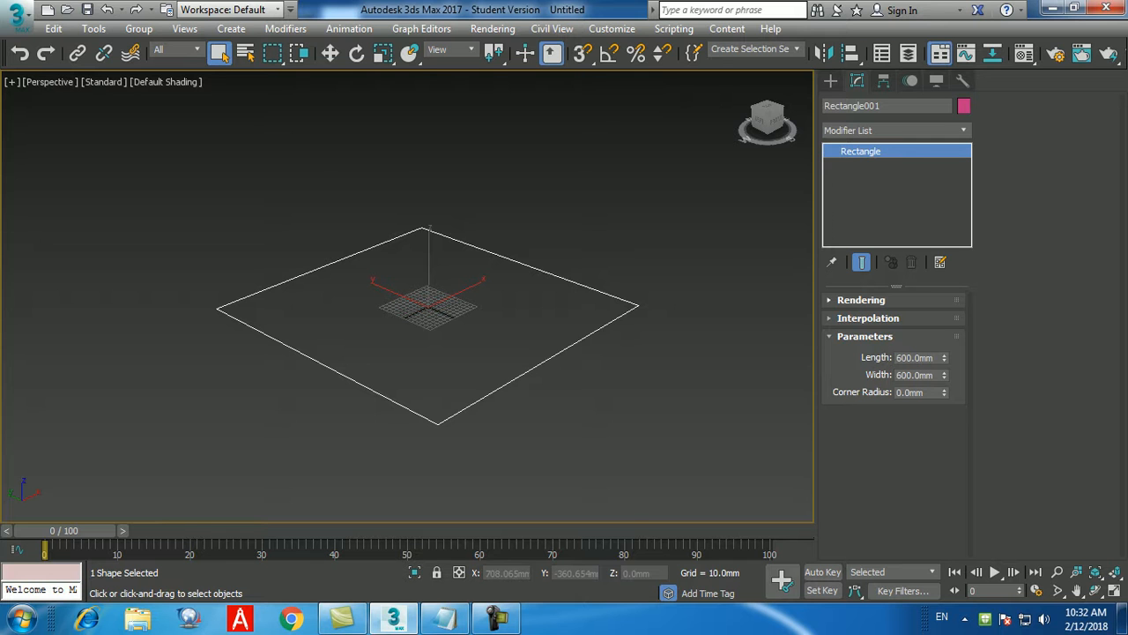
Open the rectangle's Rendering settings and enable the spline in both the renderer and the viewport.
left_click(861, 299)
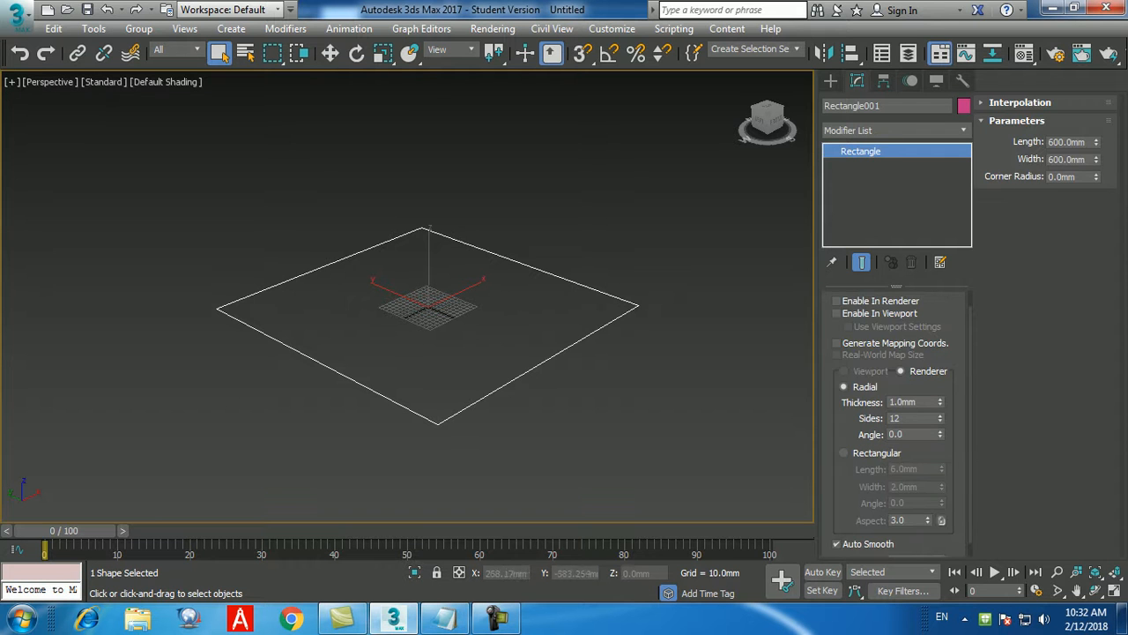
scroll(895, 423, "up", 1)
middle_click_drag(429, 326, 464, 331)
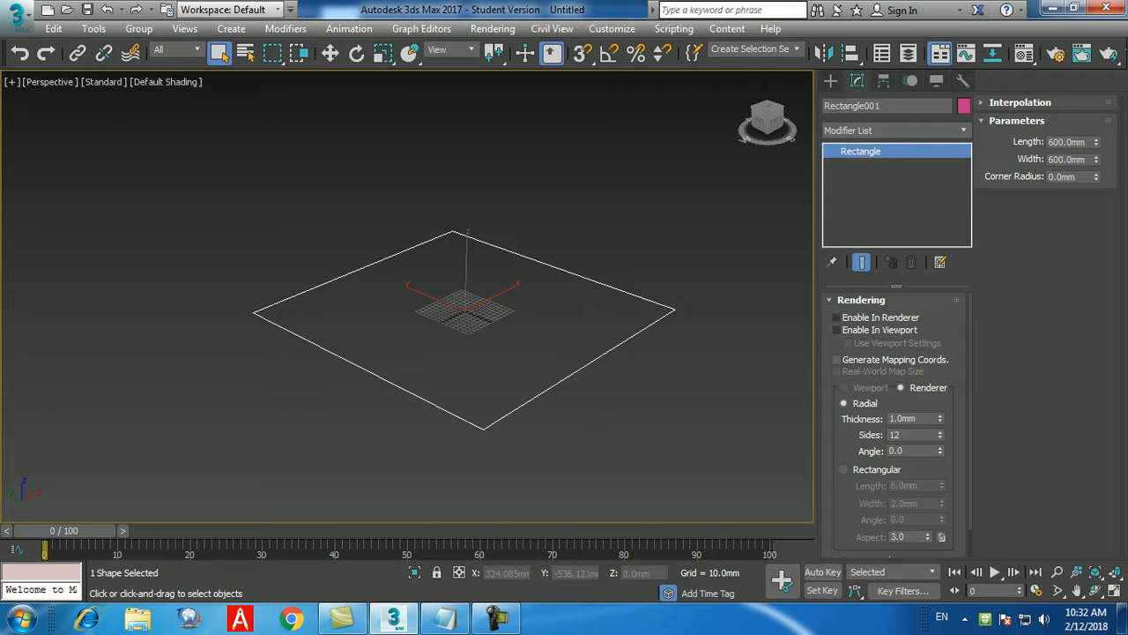
left_click(837, 318)
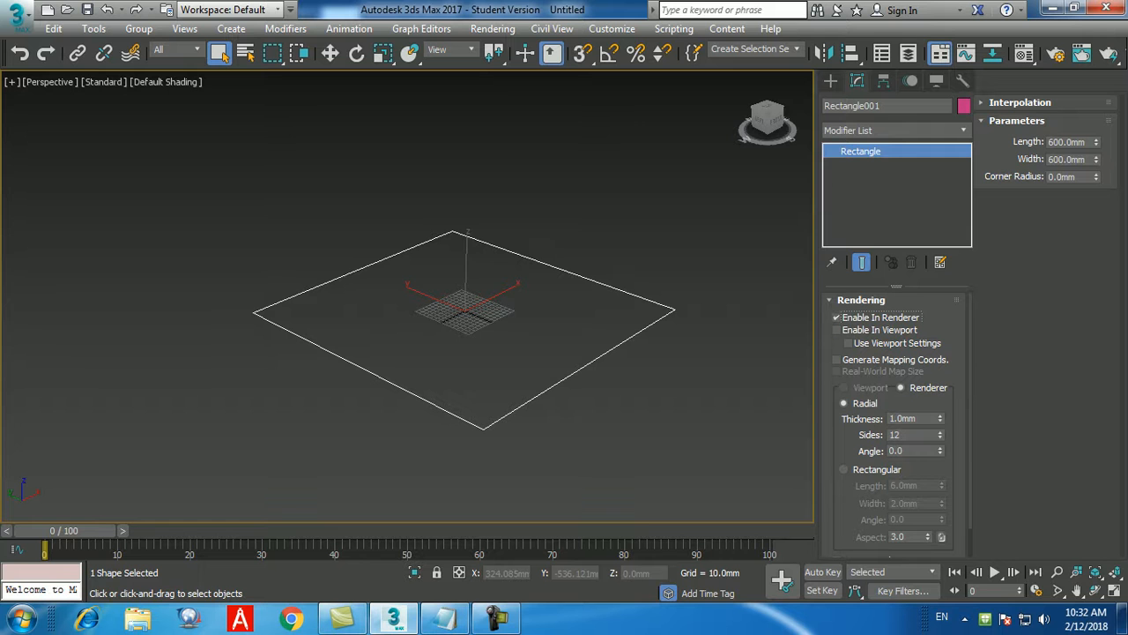
left_click(838, 330)
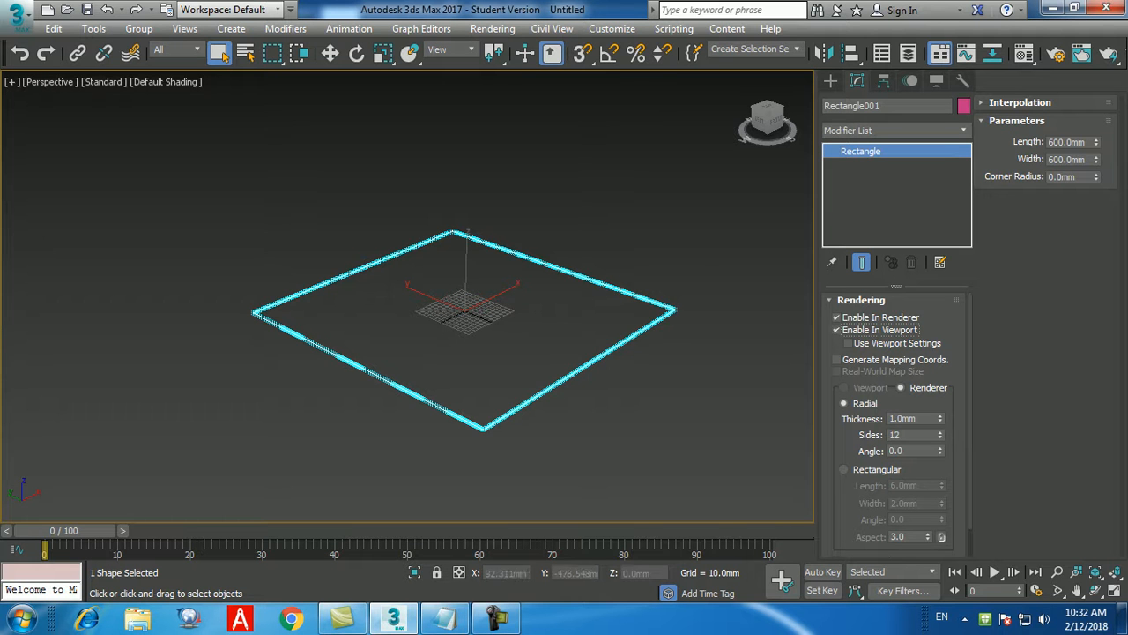
Set the radial thickness of the renderable rectangle spline to 20 mm.
scroll(389, 286, "up", 3)
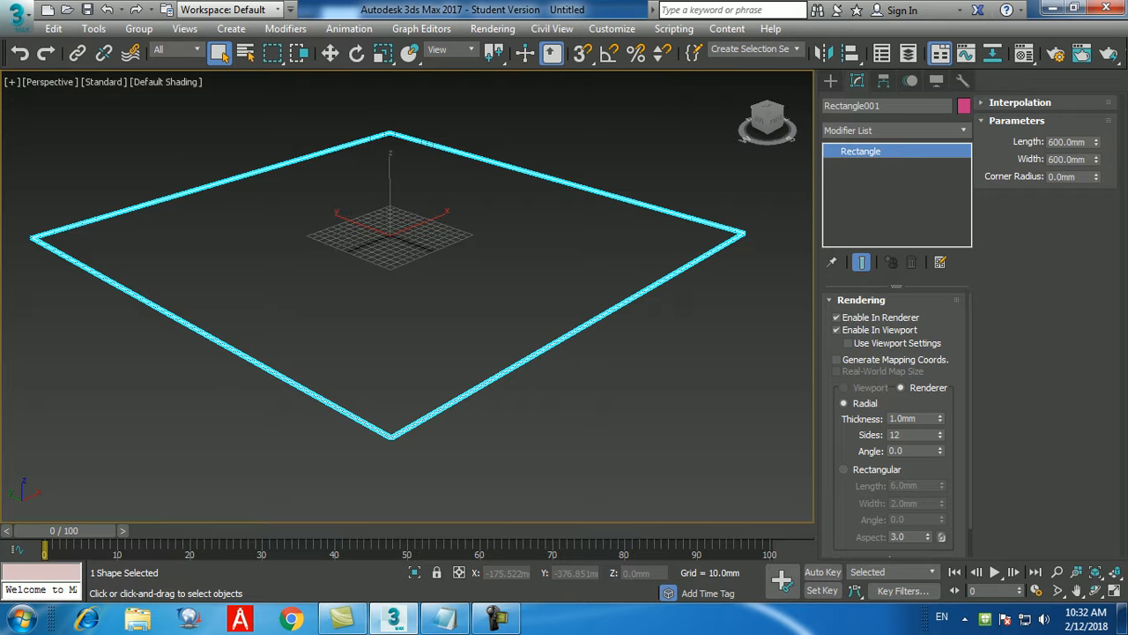
middle_click_drag(562, 415, 603, 429)
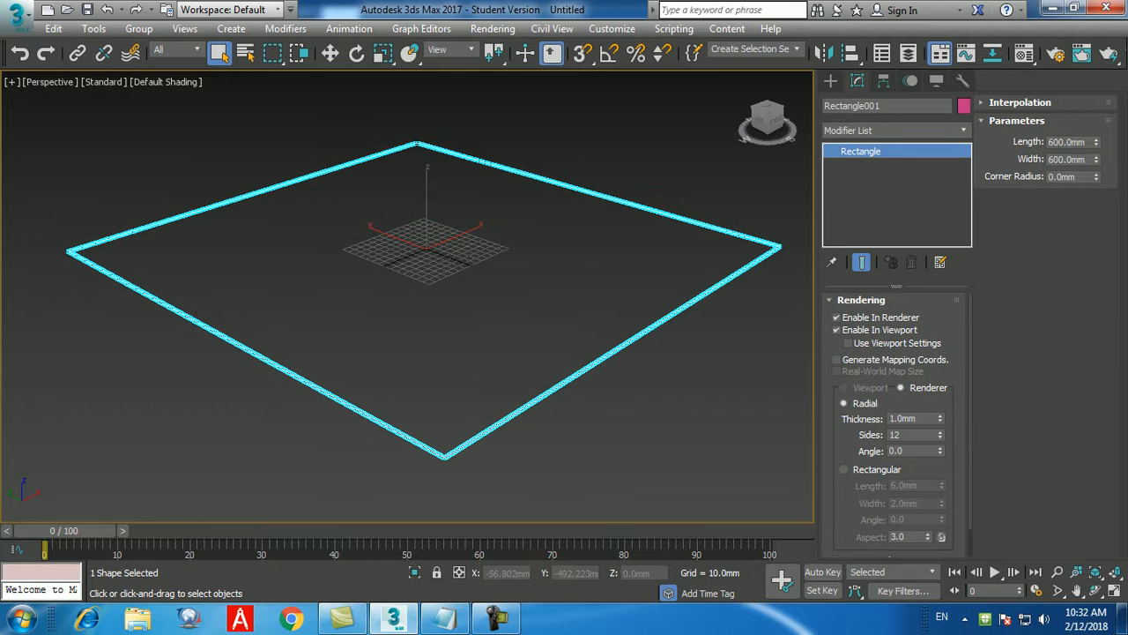
left_click_drag(918, 419, 887, 419)
type("20")
key("Return")
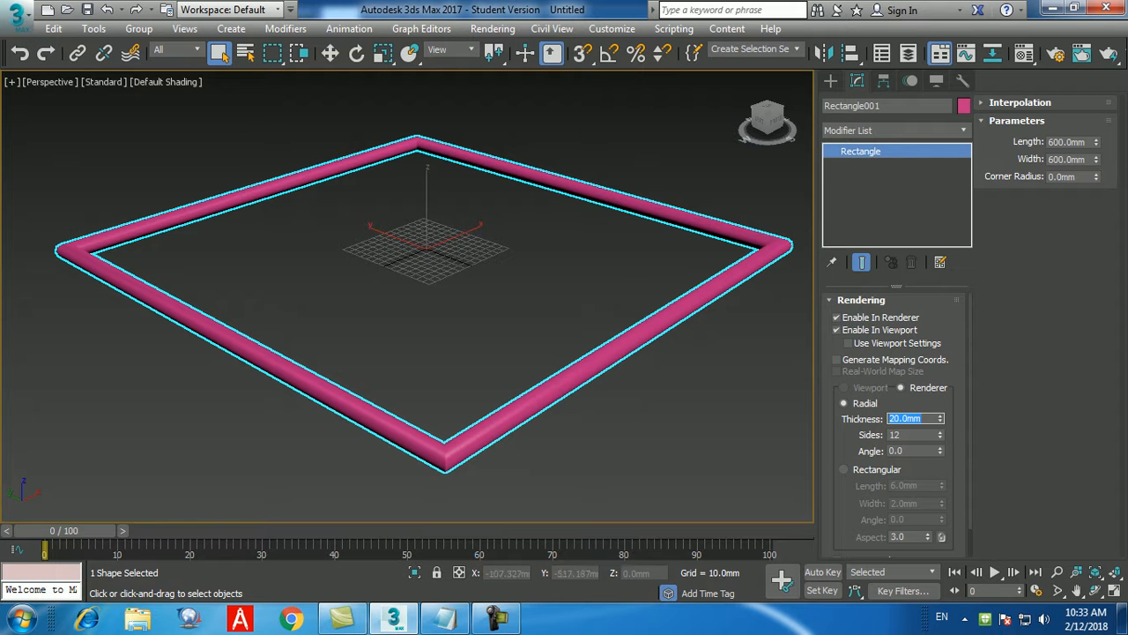
Switch the spline's render cross-section to Rectangular with a length of 50 mm and a width of 50 mm.
scroll(891, 423, "down", 1)
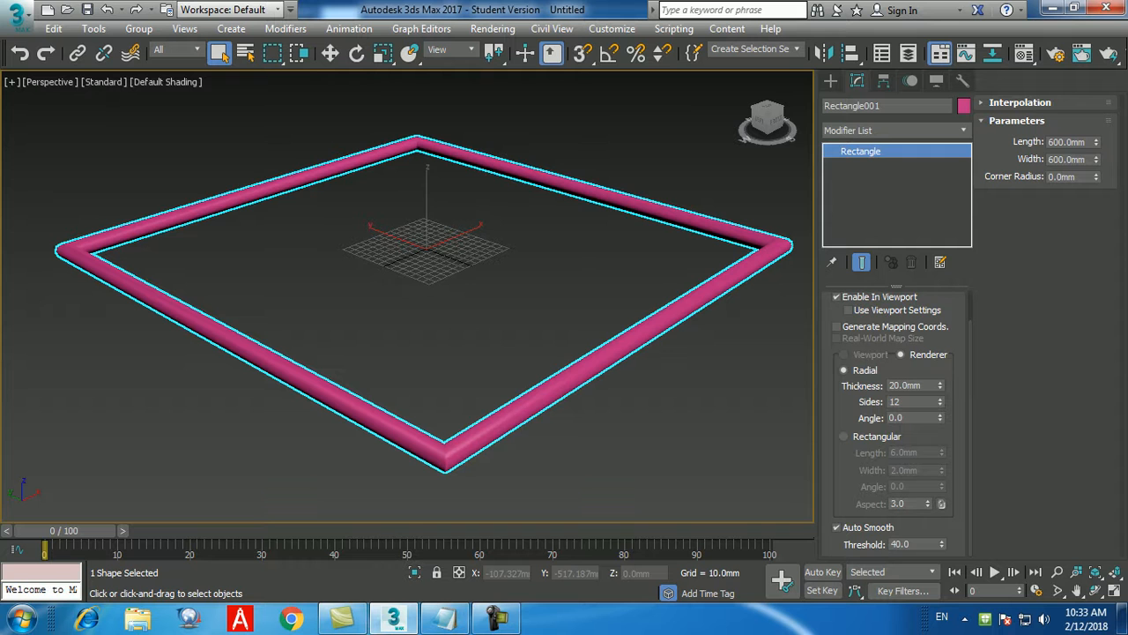
left_click(844, 437)
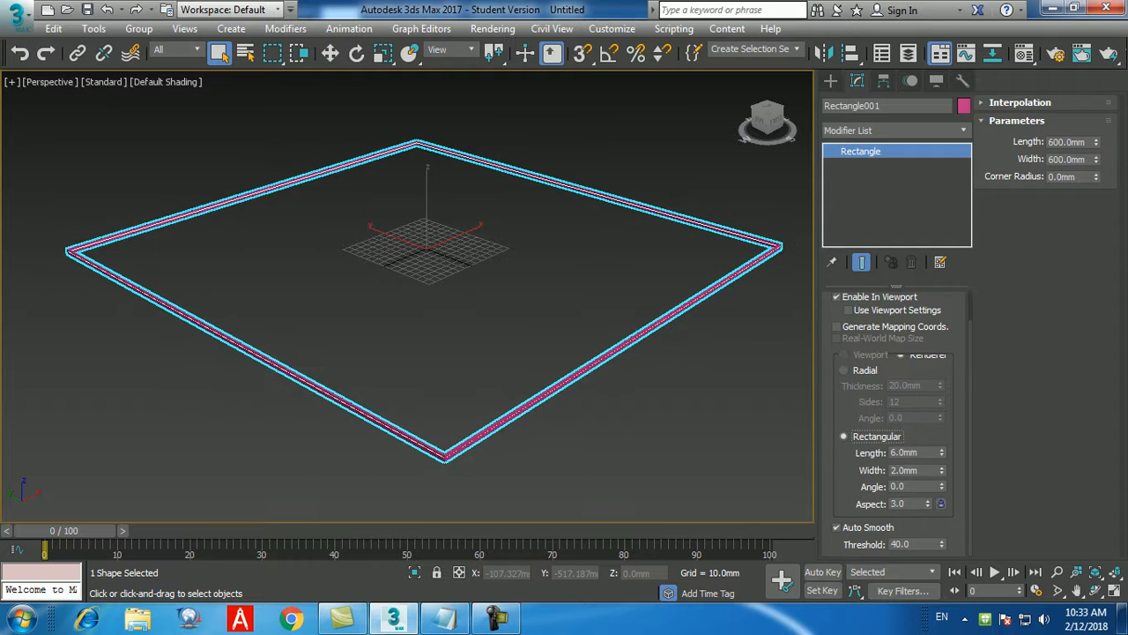
double_click(905, 453)
type("50")
key("Return")
key("Tab")
type("50")
key("Return")
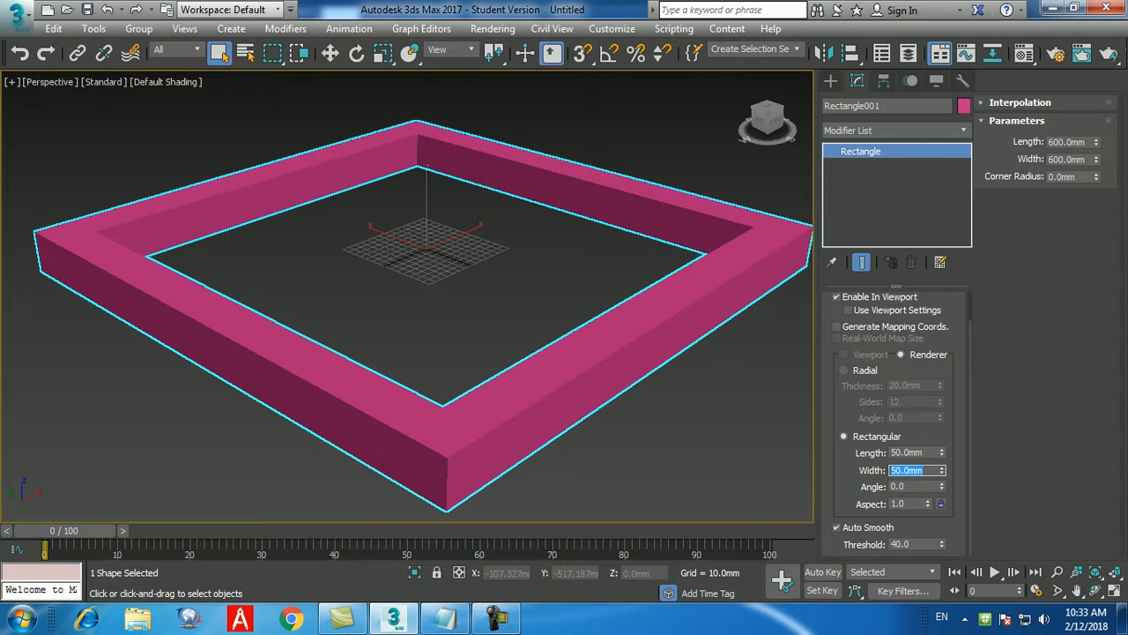
Try aspect values of 5 and 10 for the rectangular cross-section, and set the aspect back to 1.
middle_click_drag(560, 388, 602, 399, "alt")
scroll(612, 415, "down", 2)
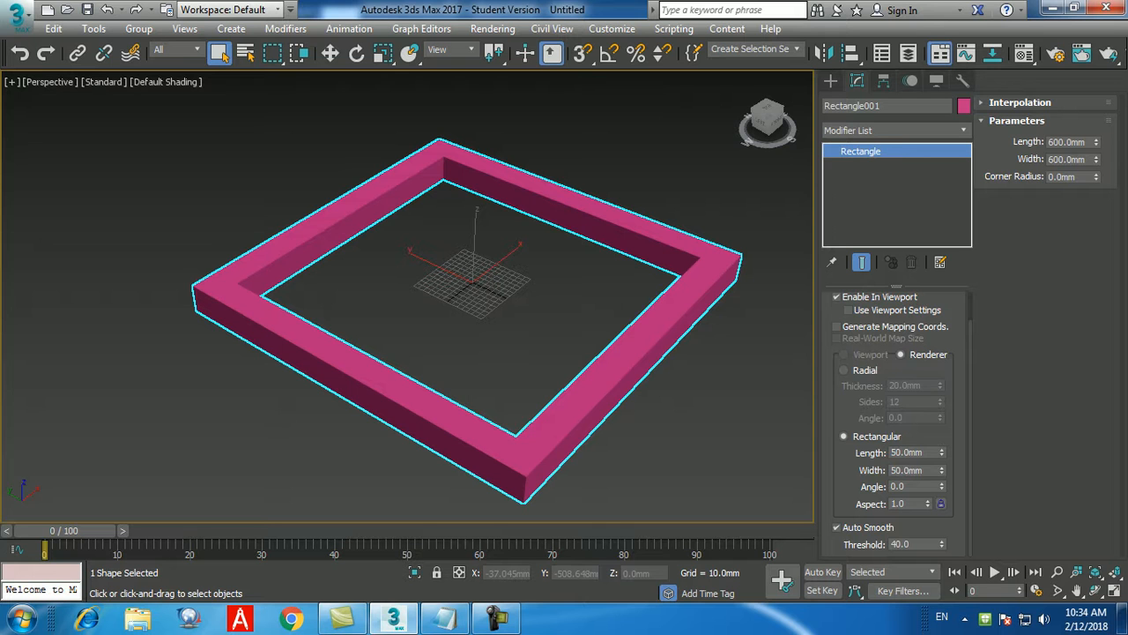
double_click(900, 503)
type("5")
key("Return")
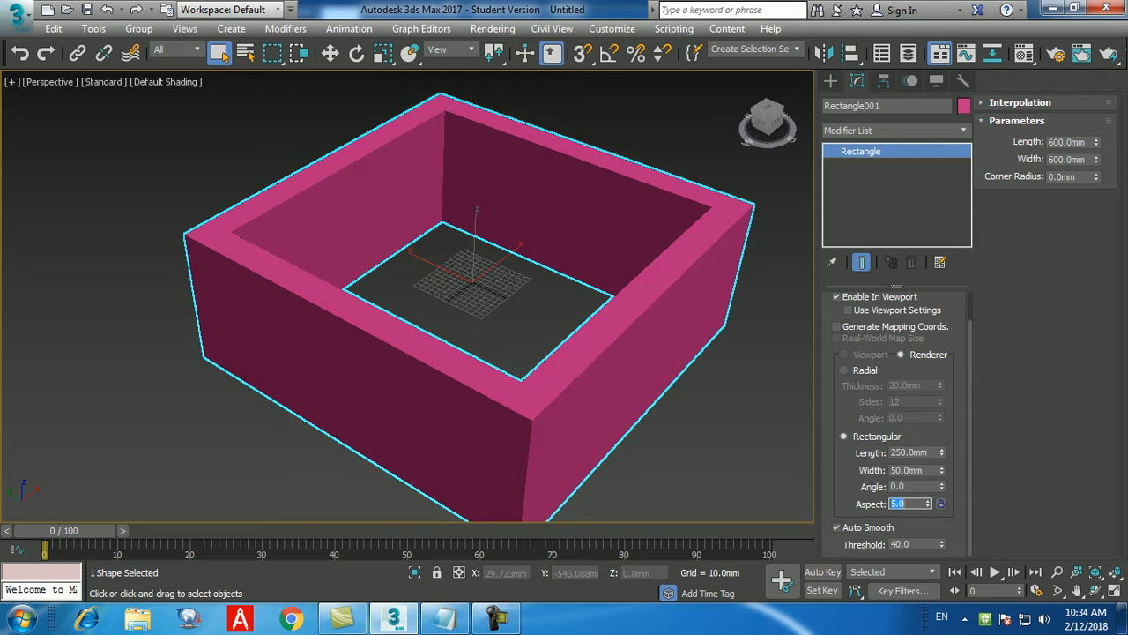
type("10")
key("Return")
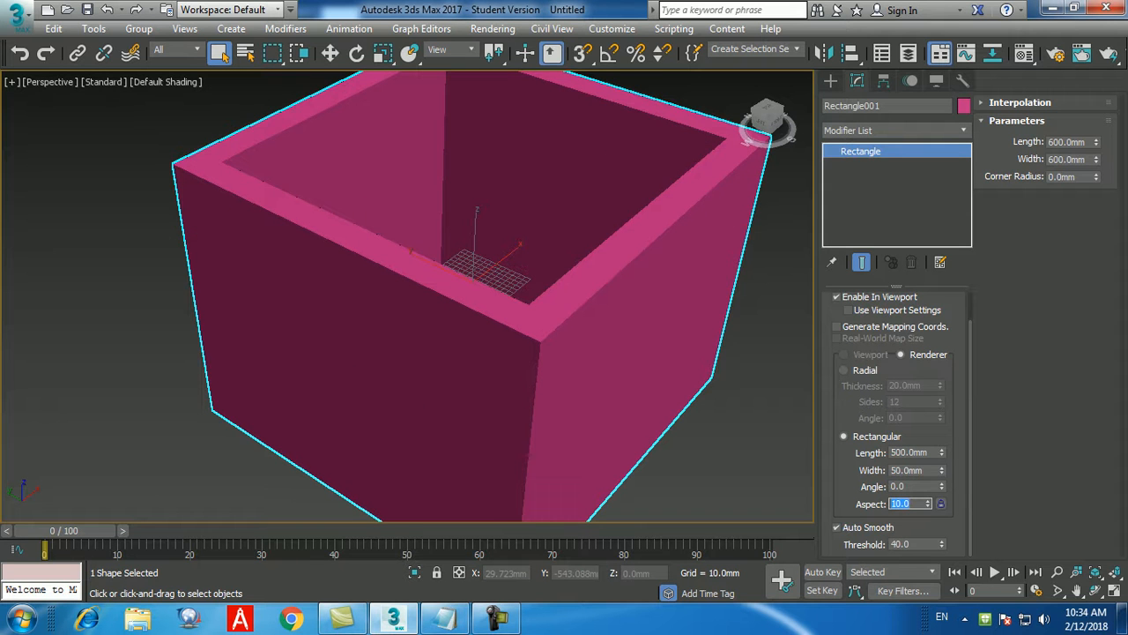
type("1")
key("Return")
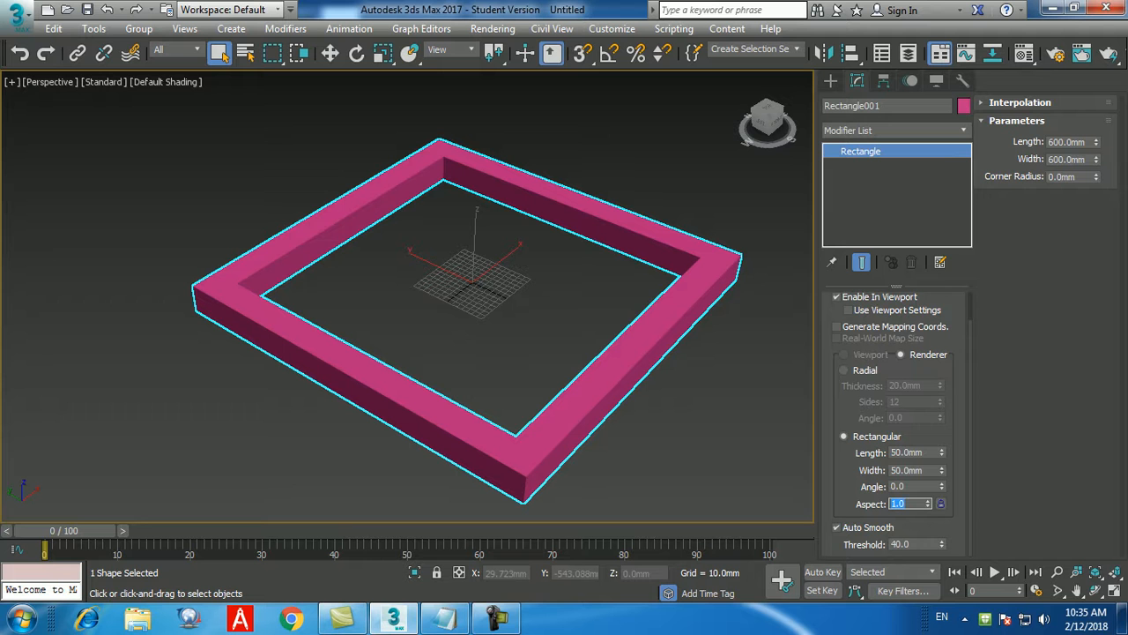
Check the display unit scale and the system unit scale in Units Setup.
left_click(612, 28)
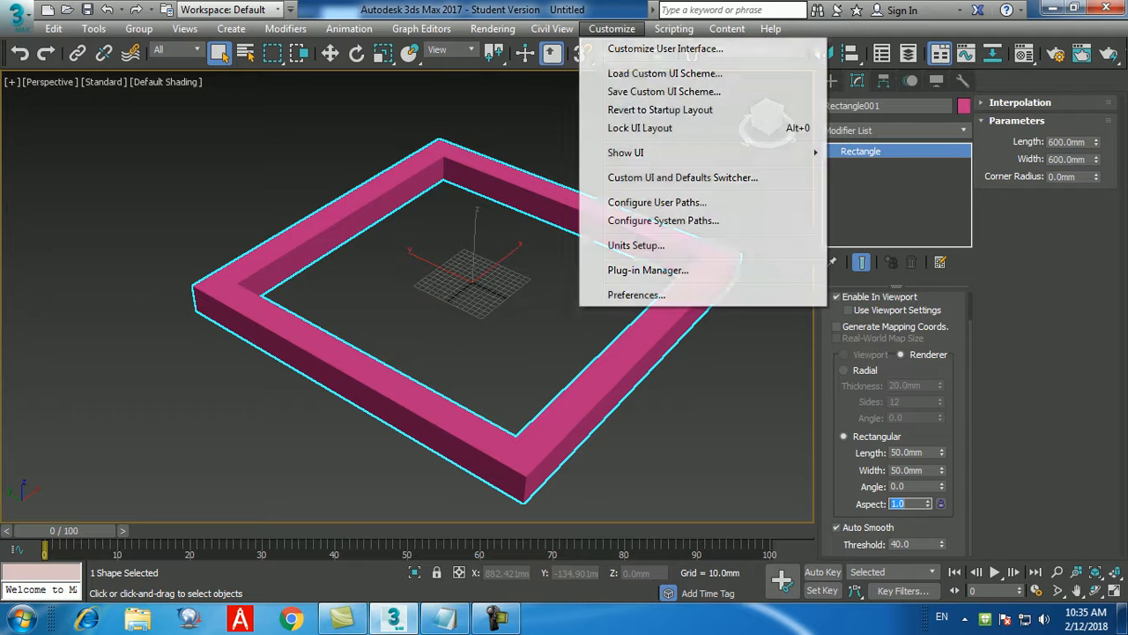
left_click(636, 245)
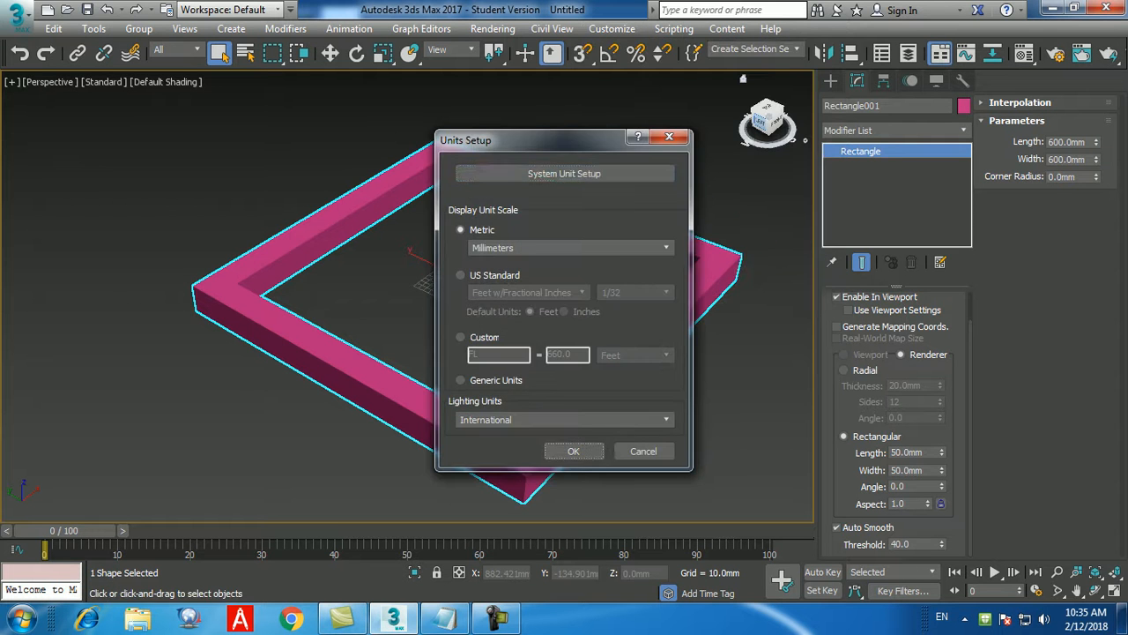
left_click(564, 172)
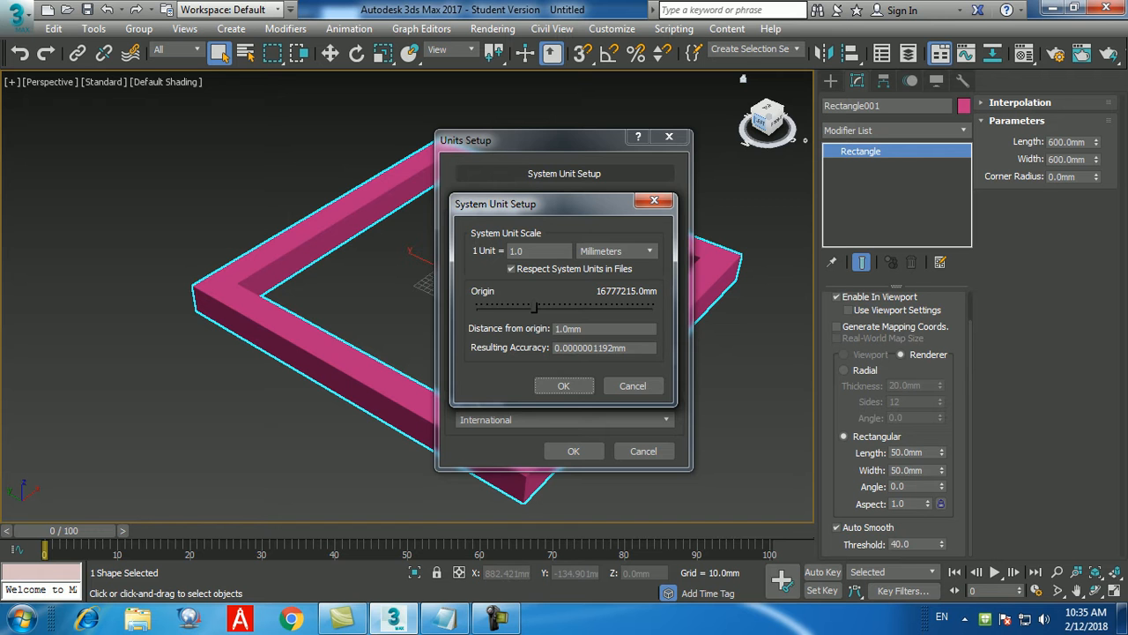
left_click(563, 386)
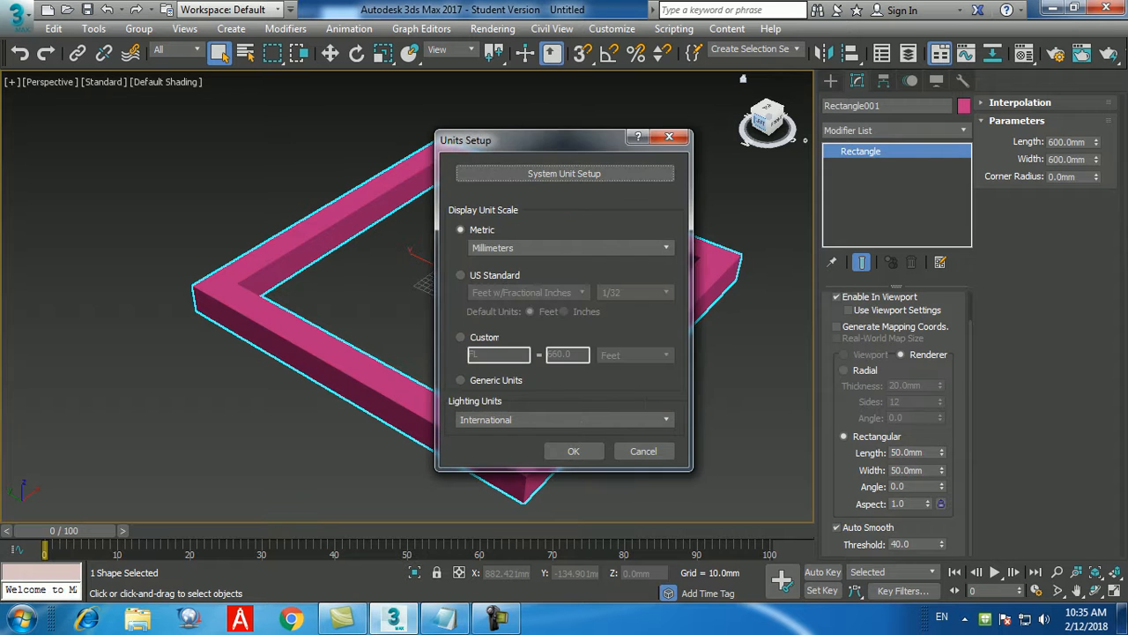
left_click(573, 451)
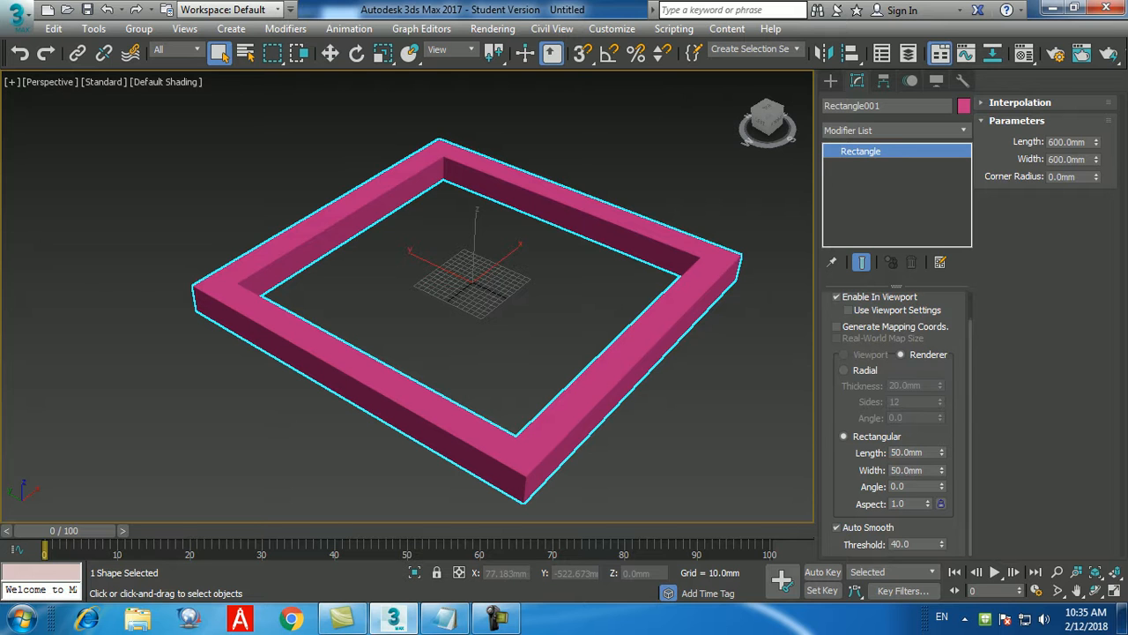
Disable the rectangle spline's Enable In Renderer and Enable In Viewport options.
scroll(899, 423, "up", 2)
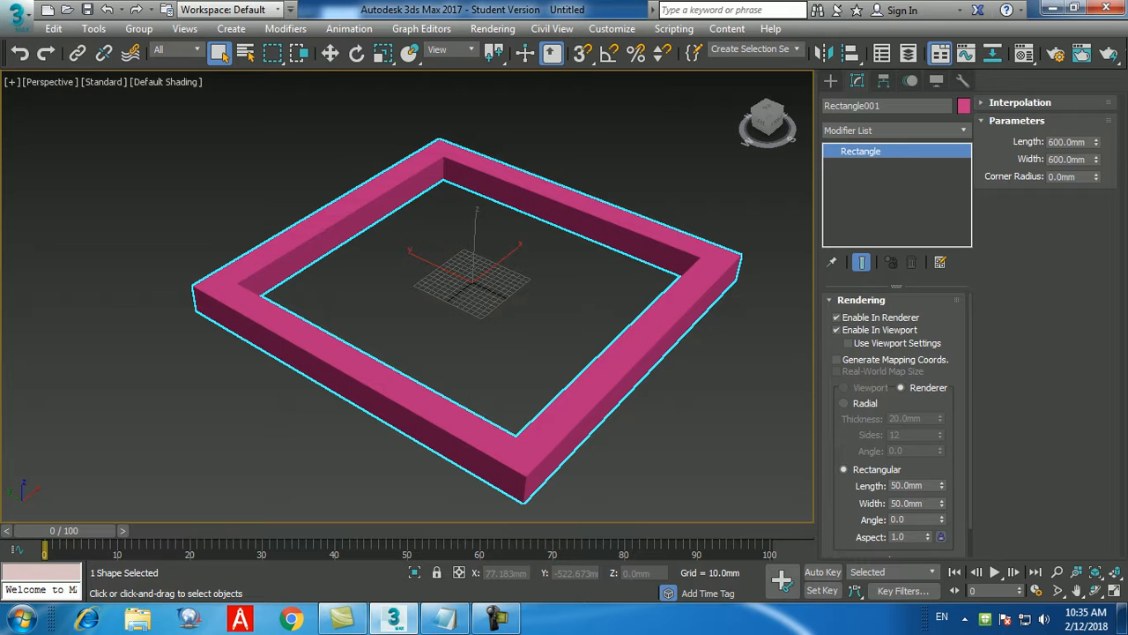
left_click(836, 317)
left_click(837, 330)
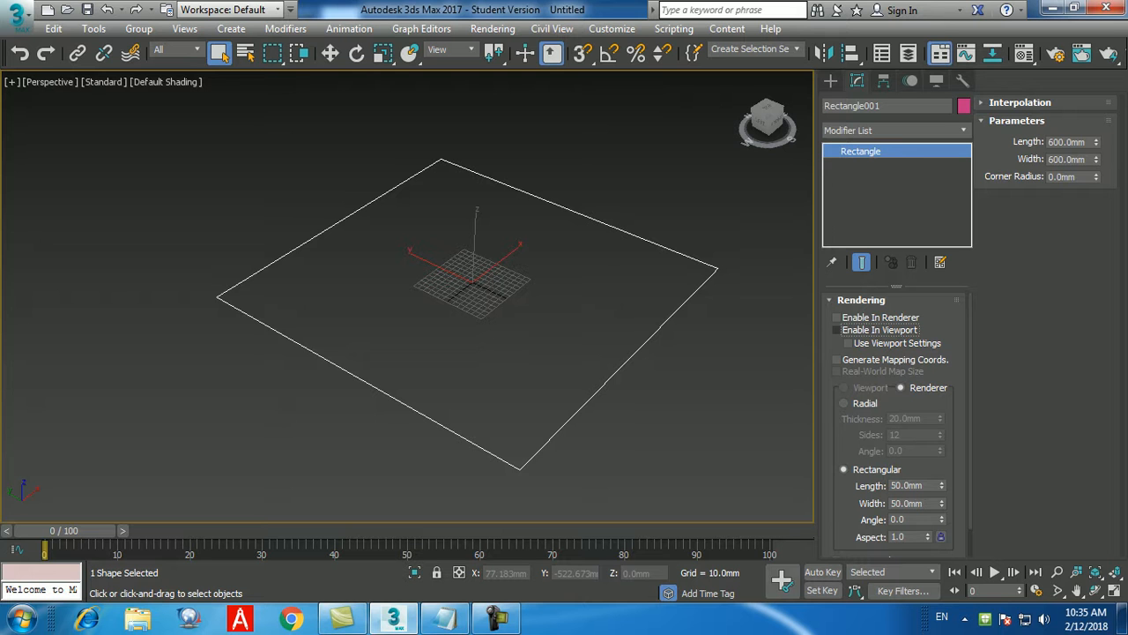
Look through the full list of modifiers available for the rectangle spline without applying any.
left_click(895, 130)
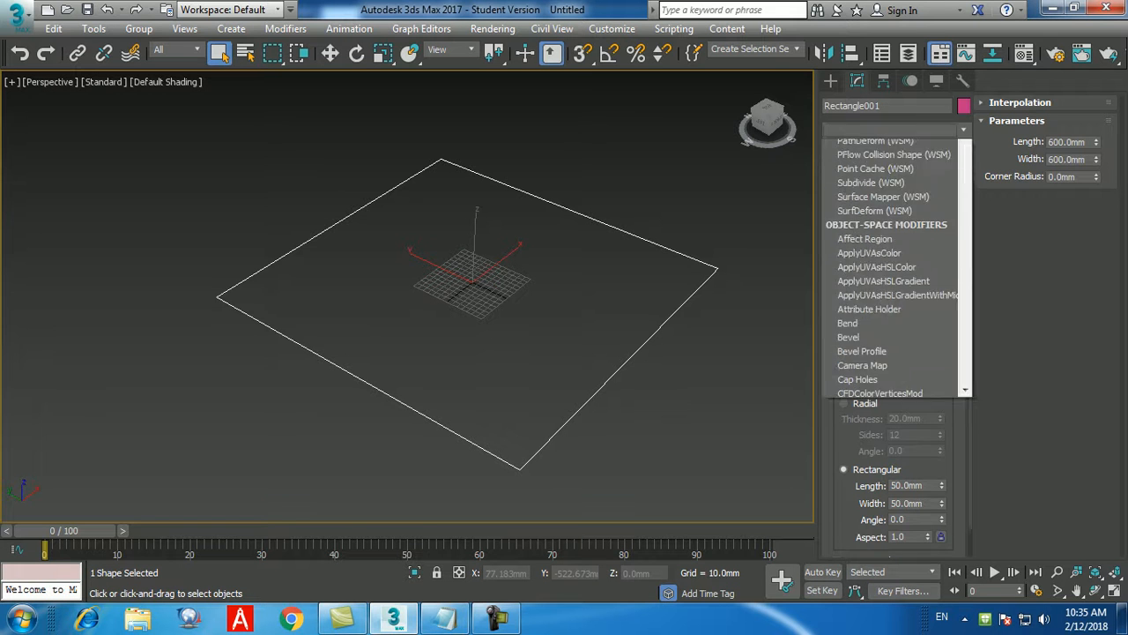
scroll(881, 203, "down", 7)
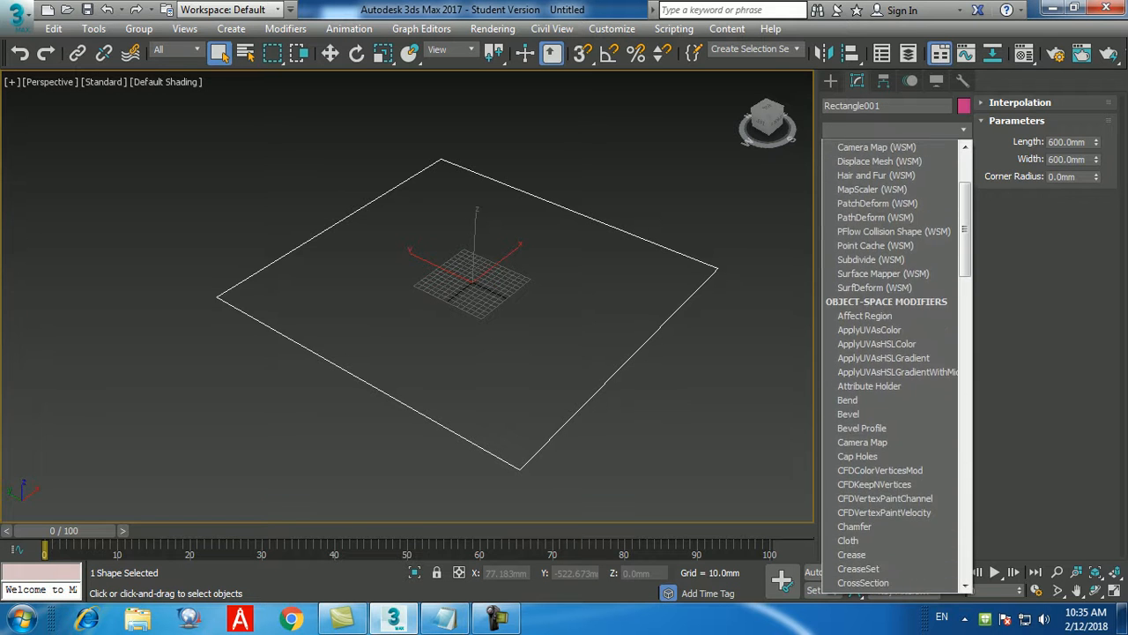
scroll(895, 365, "down", 6)
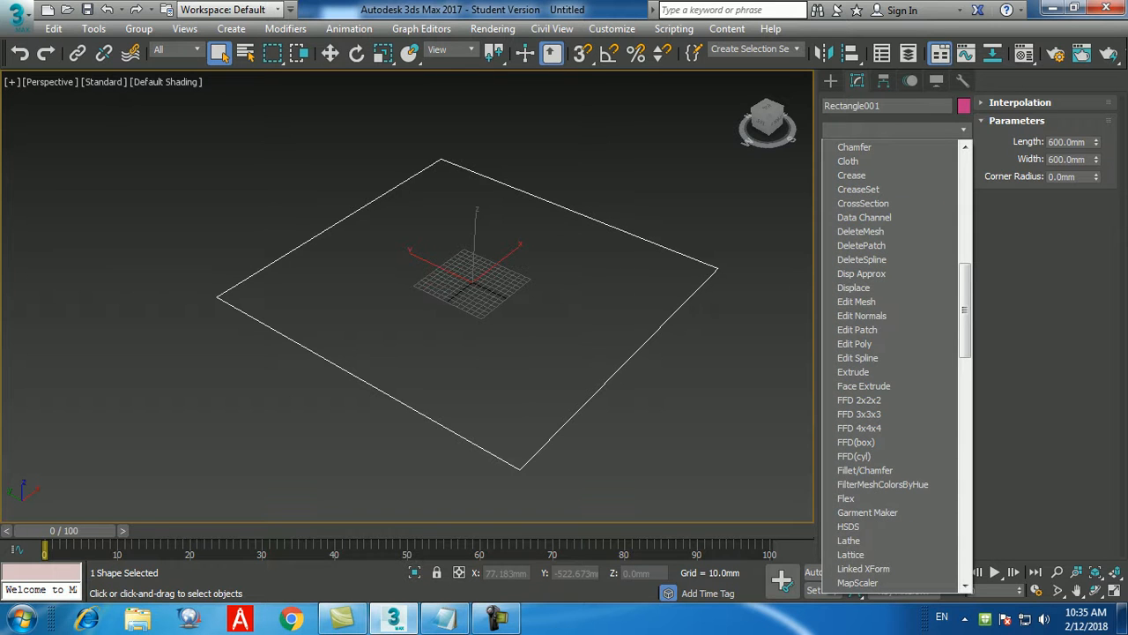
scroll(883, 366, "down", 7)
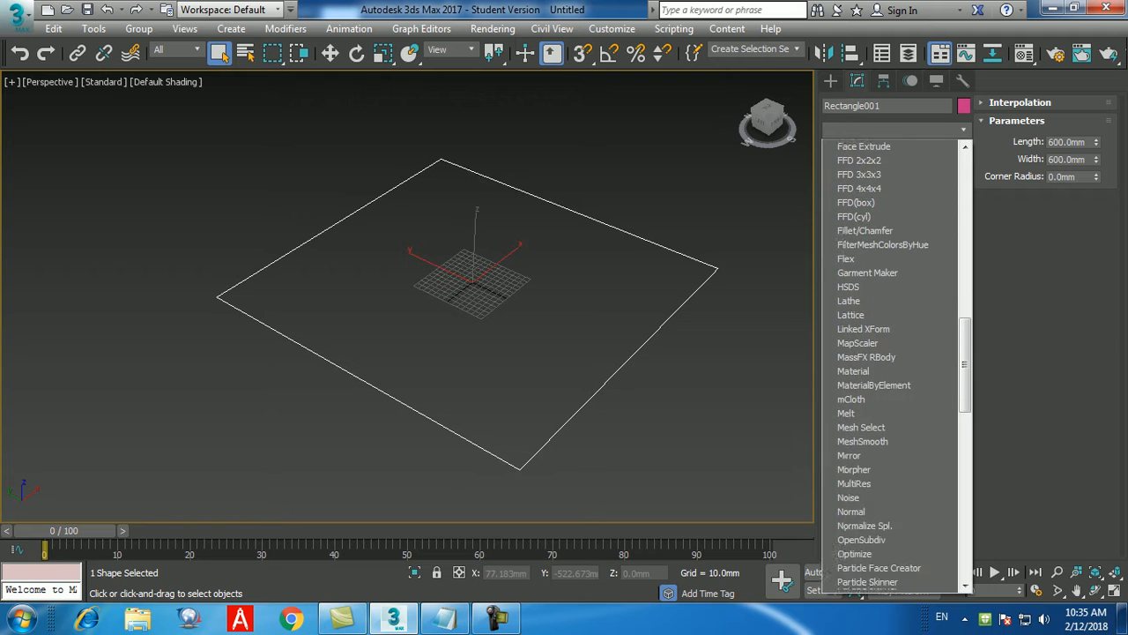
scroll(882, 366, "down", 2)
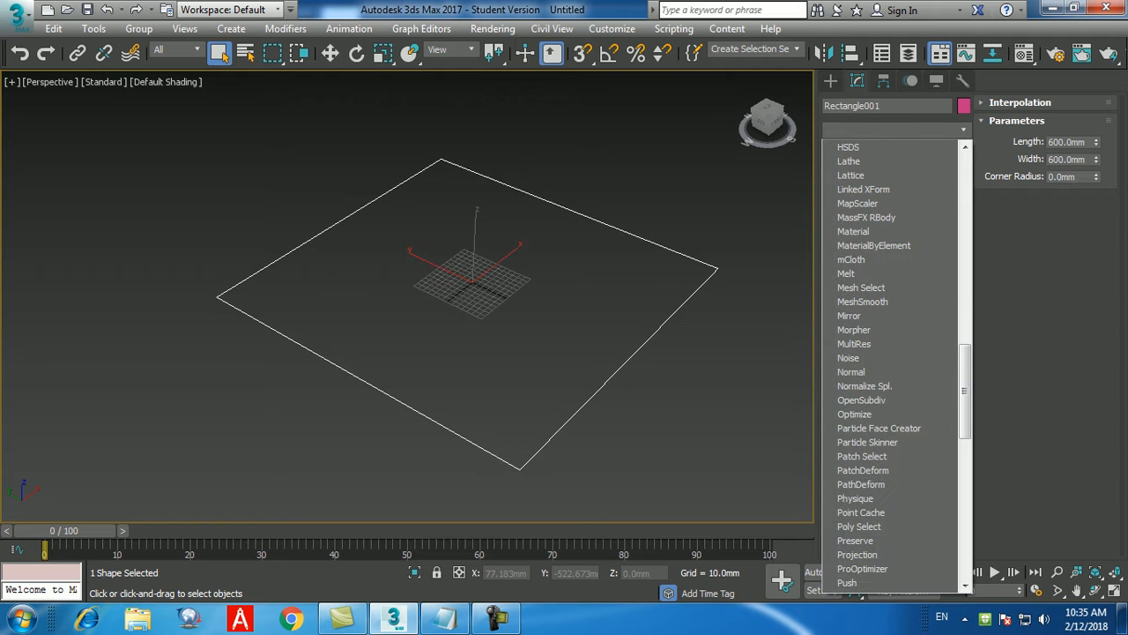
scroll(895, 366, "down", 4)
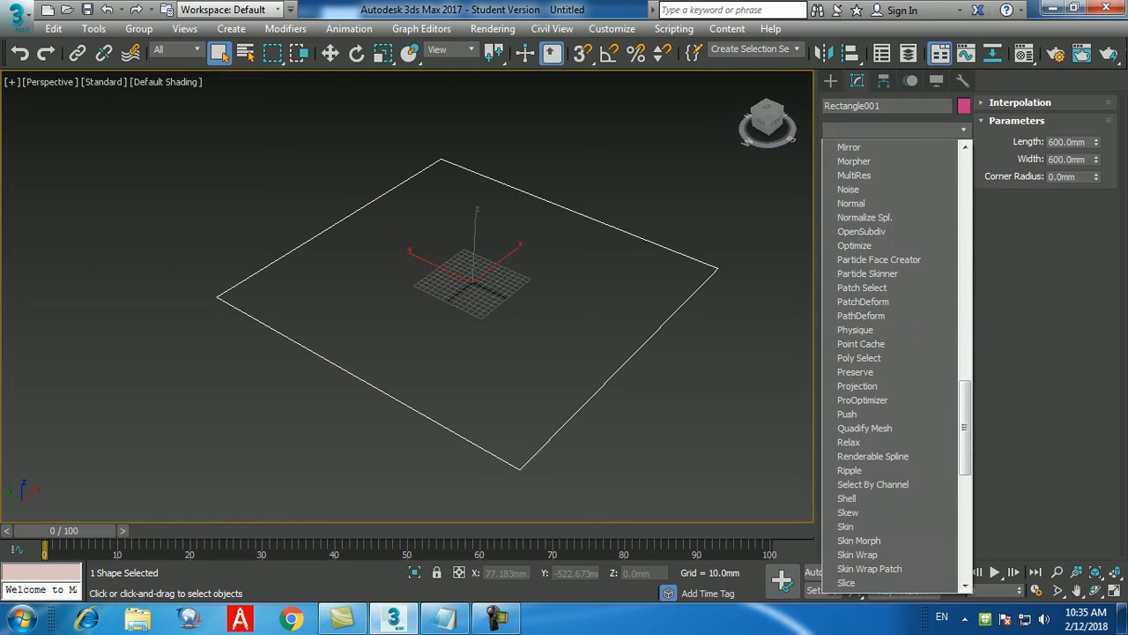
scroll(890, 366, "down", 4)
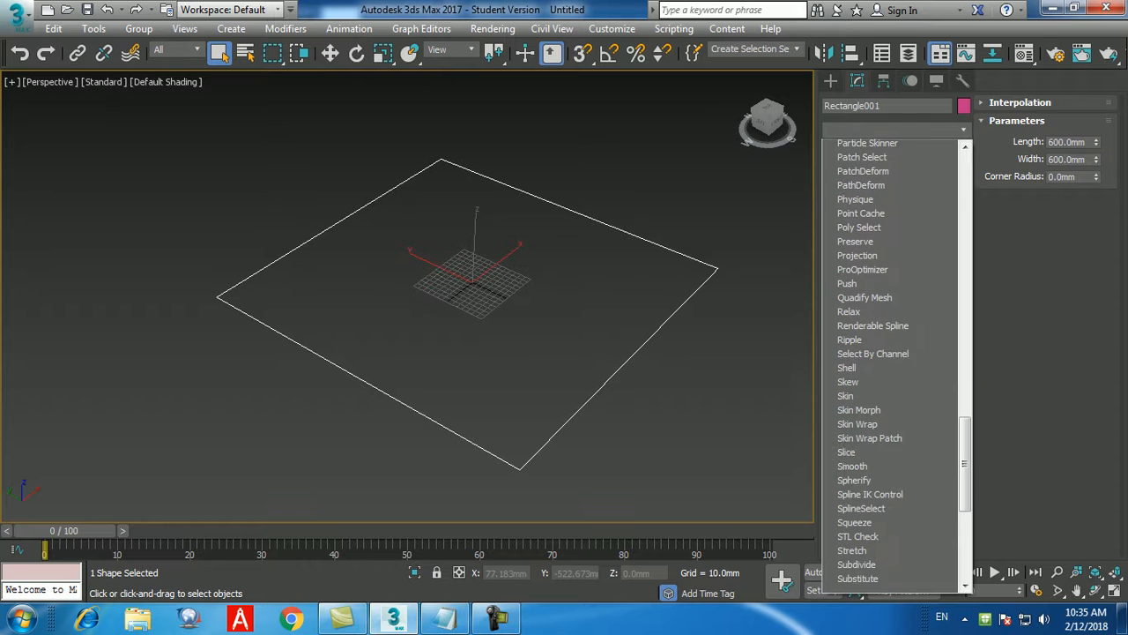
scroll(895, 365, "down", 4)
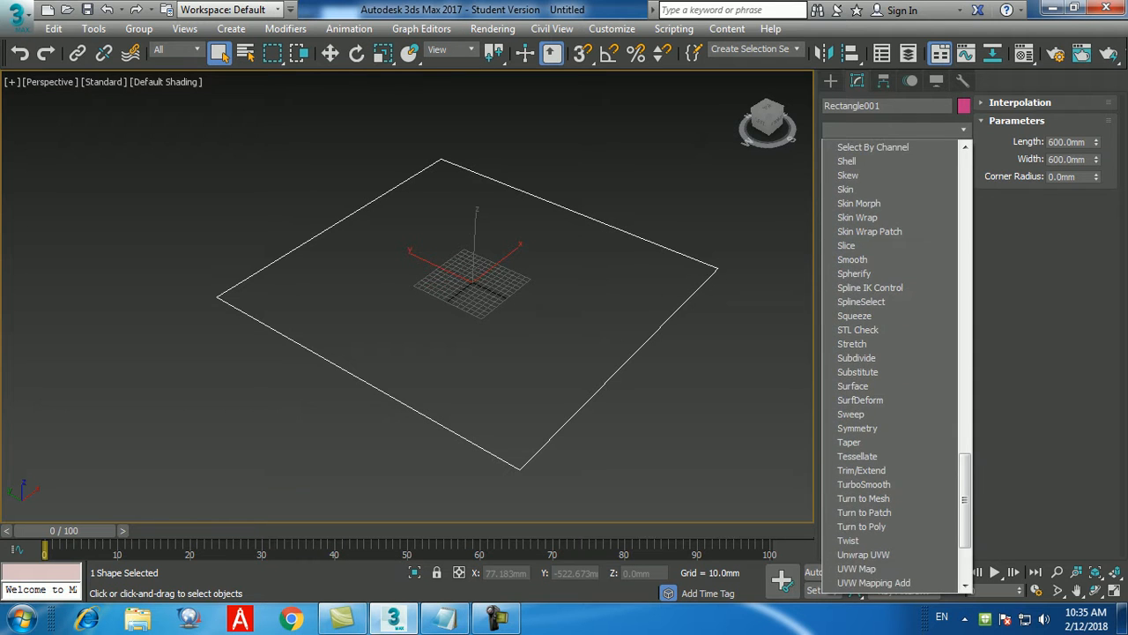
scroll(890, 274, "down", 3)
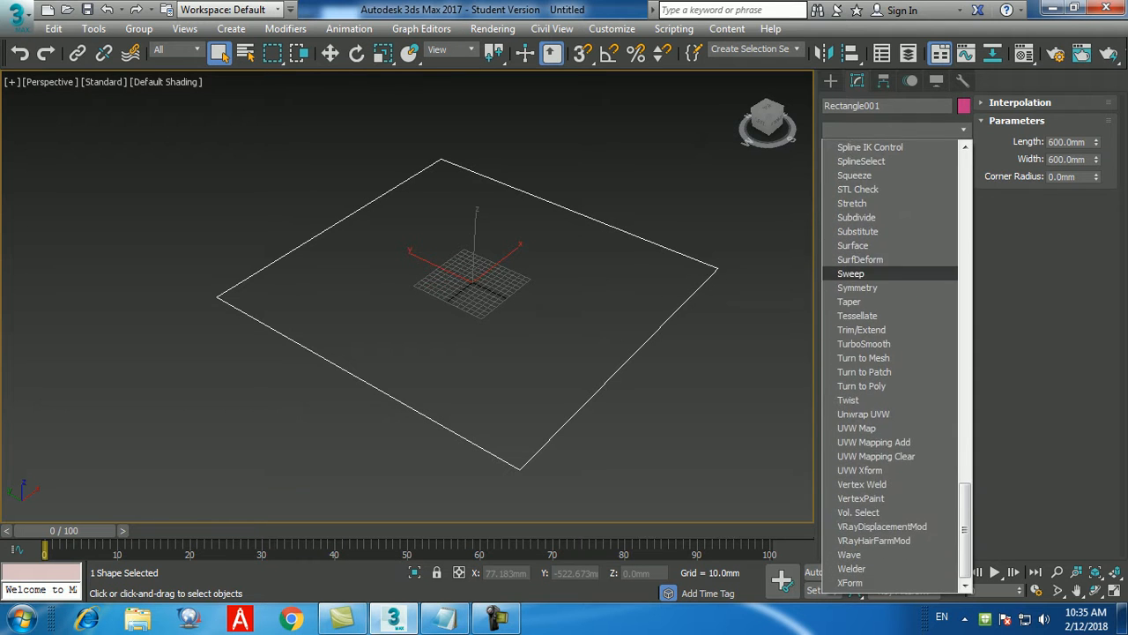
left_click(678, 411)
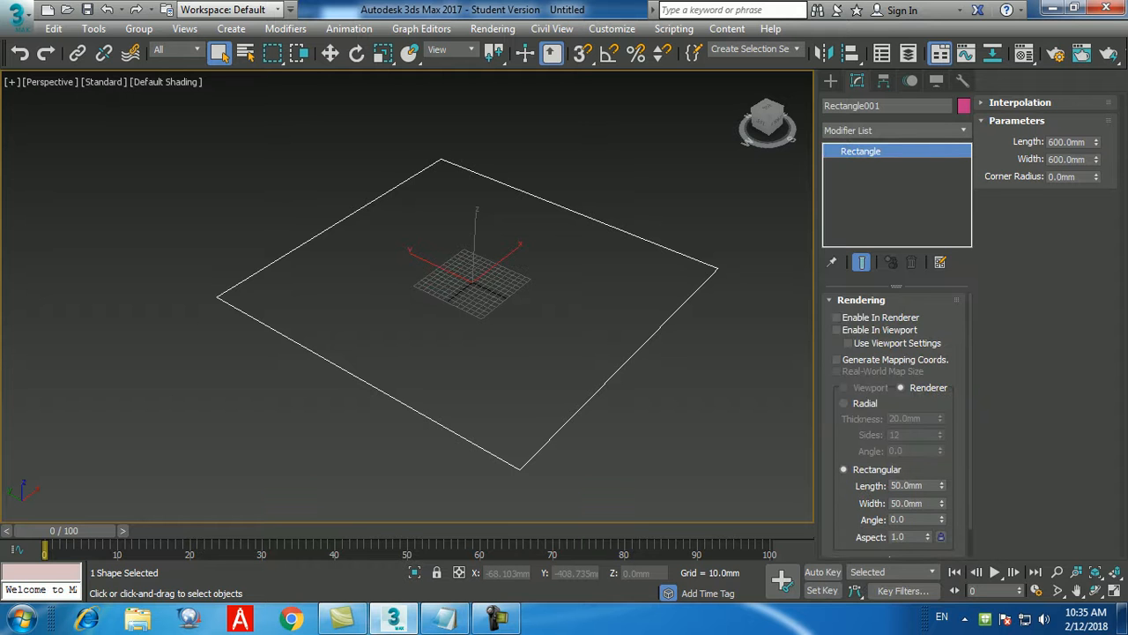
Reset 3ds Max to a new empty scene without saving the rectangle.
middle_click_drag(676, 402, 662, 393)
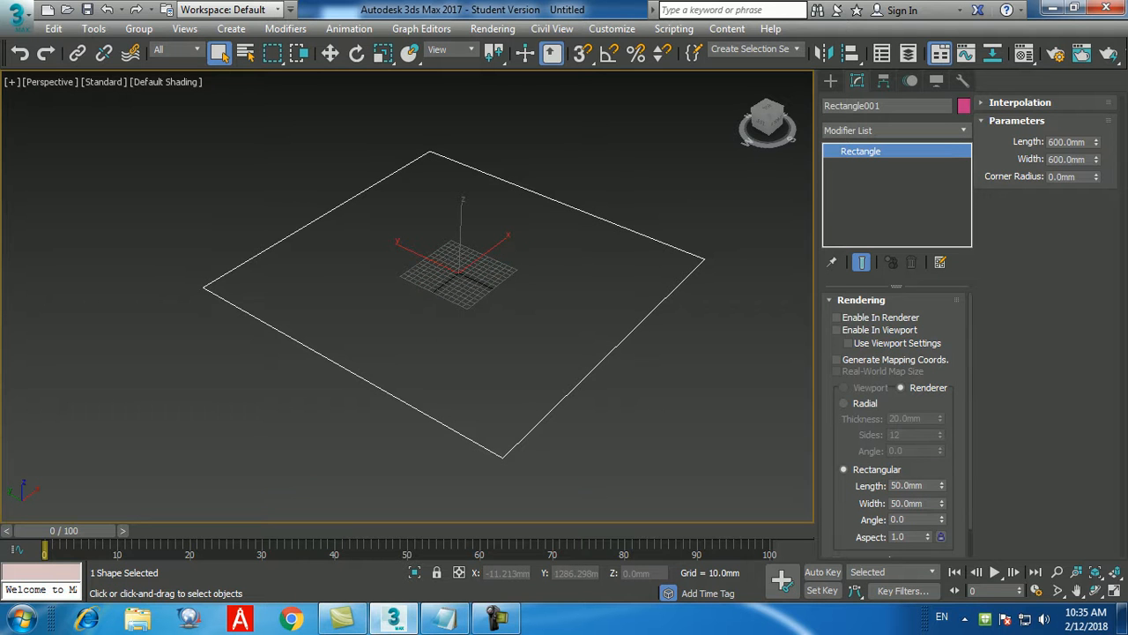
left_click(16, 16)
left_click(50, 88)
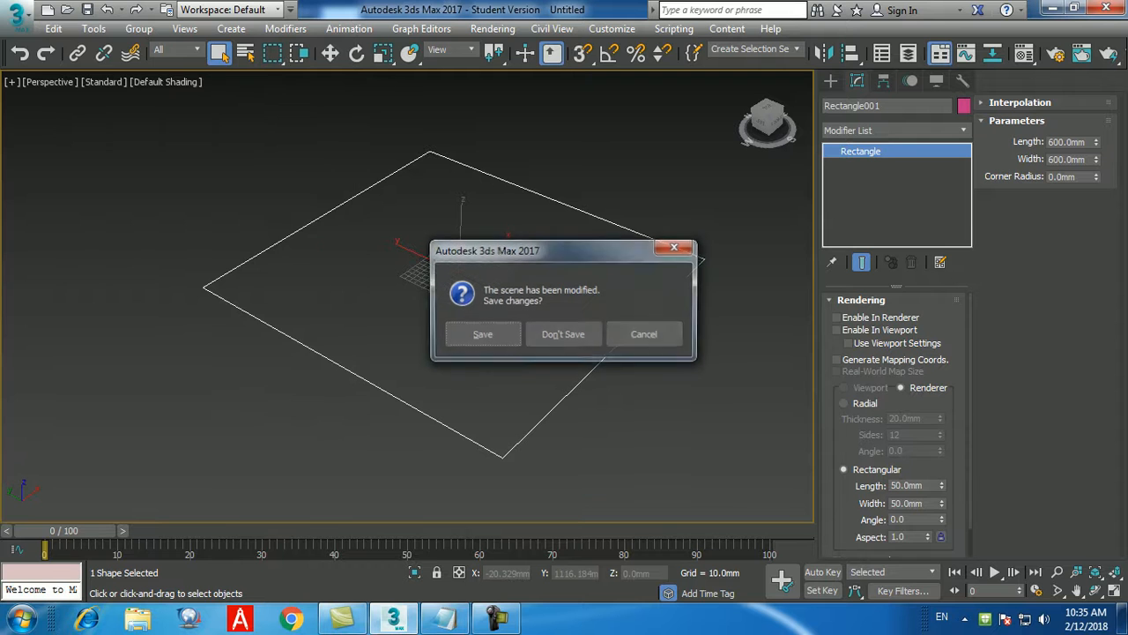
left_click(562, 335)
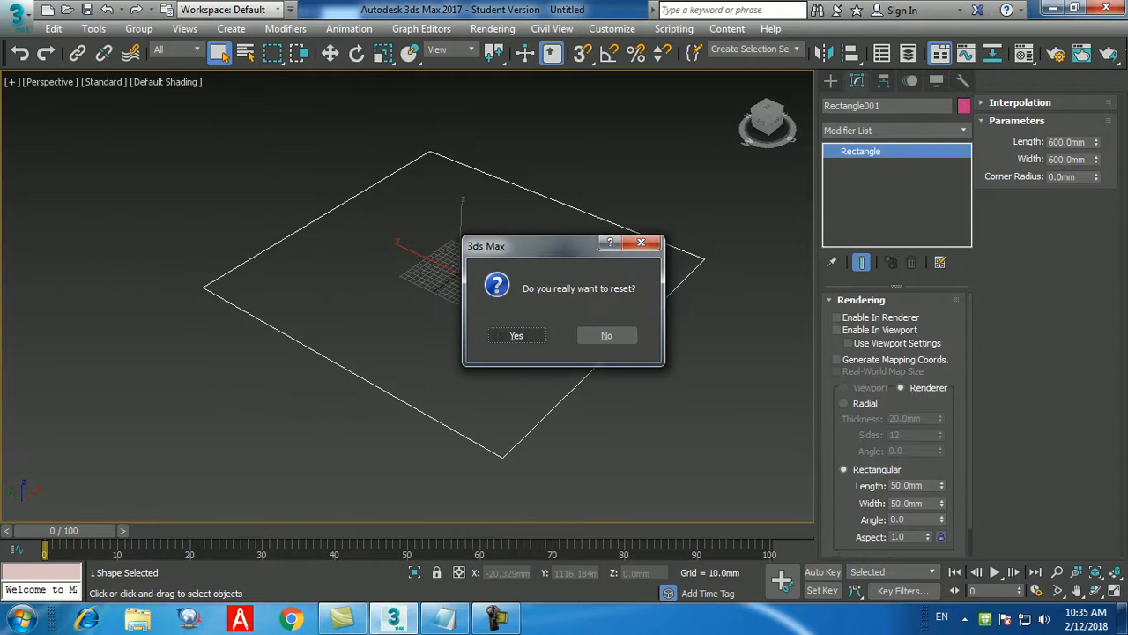
left_click(512, 333)
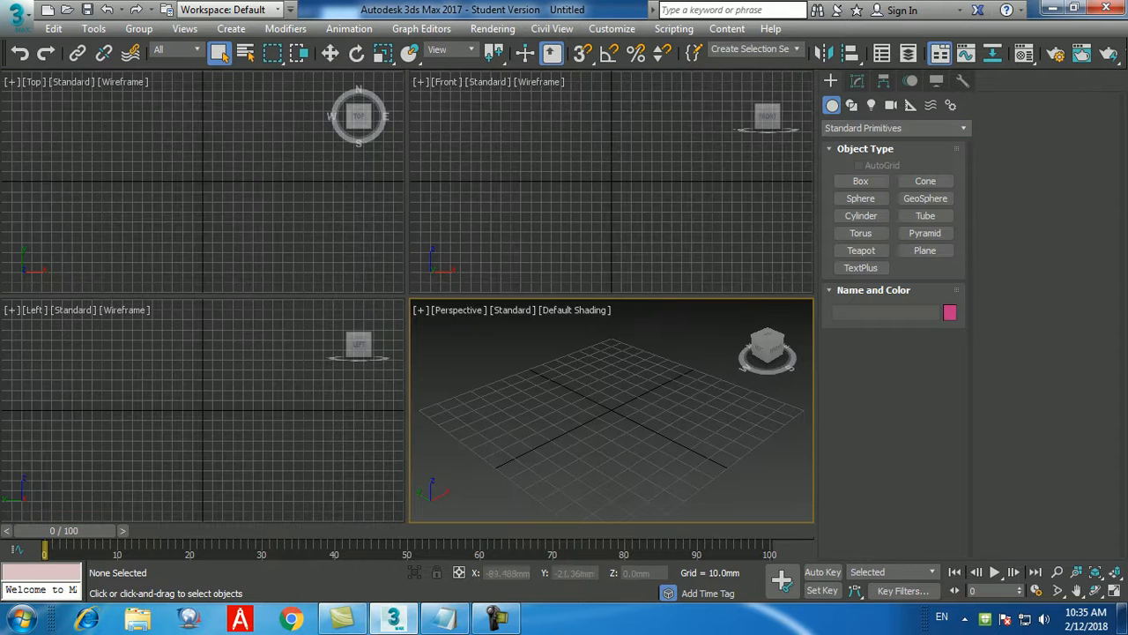
Switch to the Notepad notes and add the entry "2.shapemerge" below "1.Probolean" in the compound objects section.
left_click(443, 618)
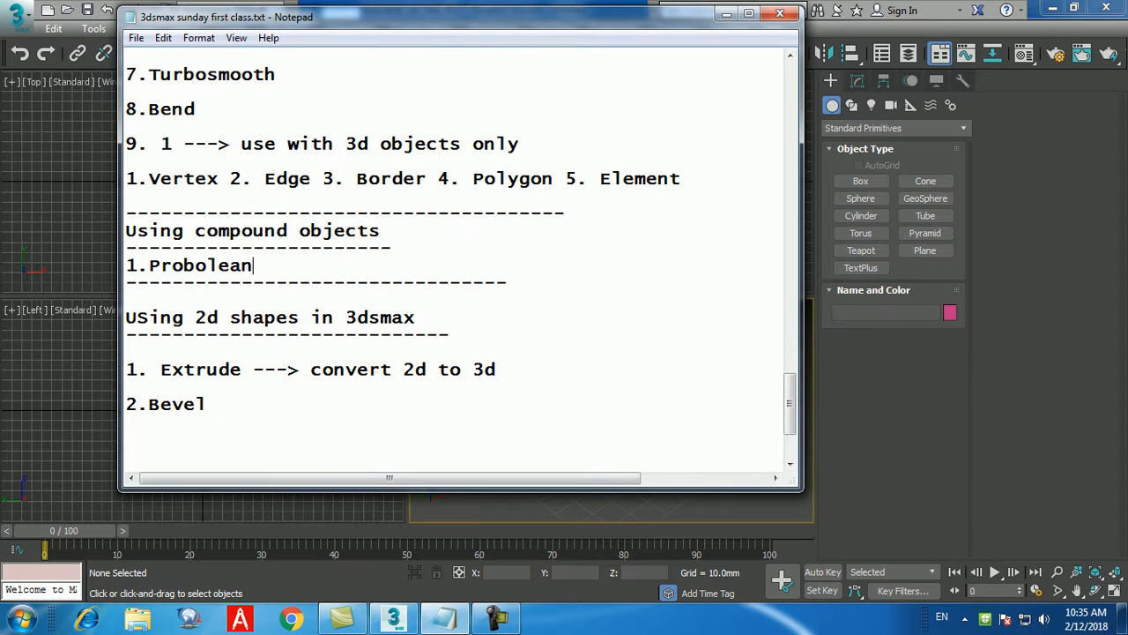
key("Return")
key("Return")
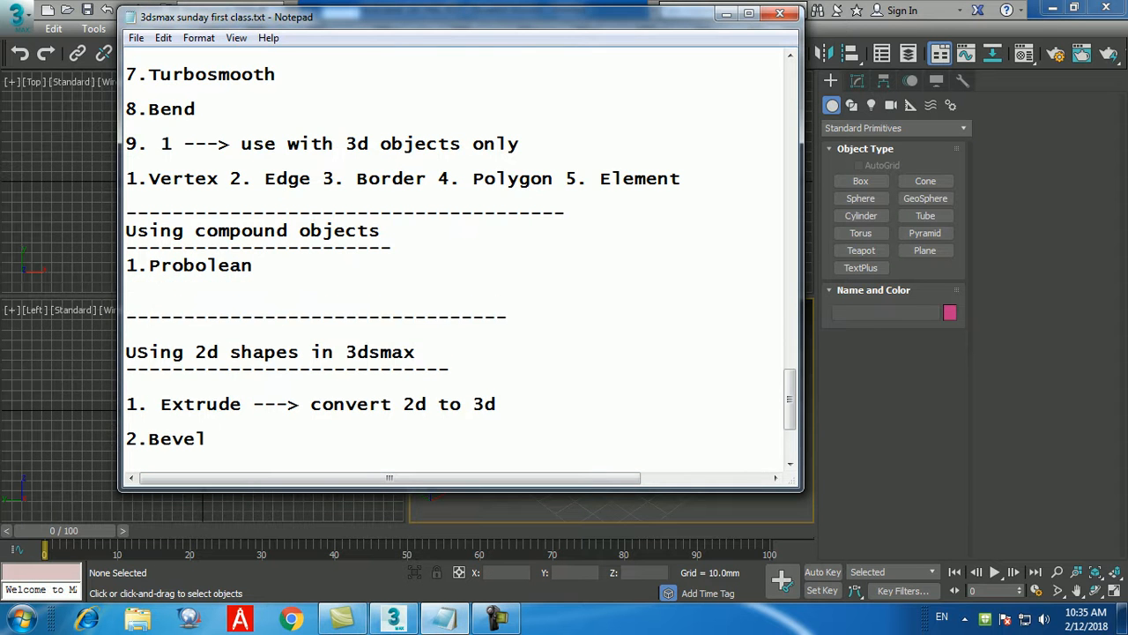
type("2.shame")
key("BackSpace")
type("pemerg")
type("e ")
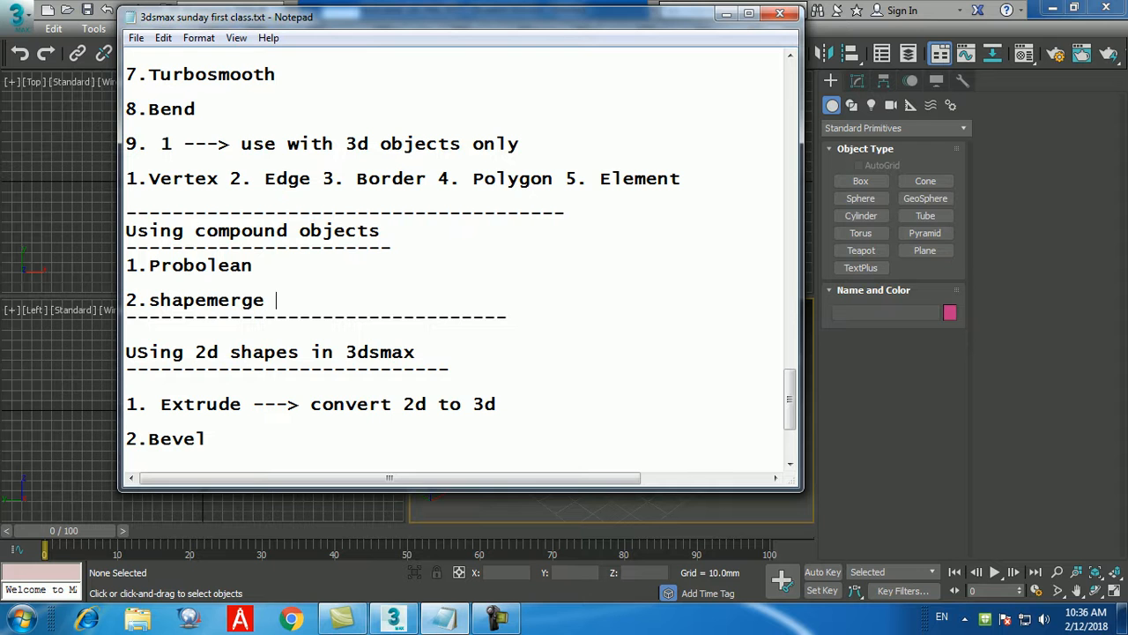
Complete the shapemerge entry with the explanation "---> 2d and 3d together".
type("---> 2d and 3d sh")
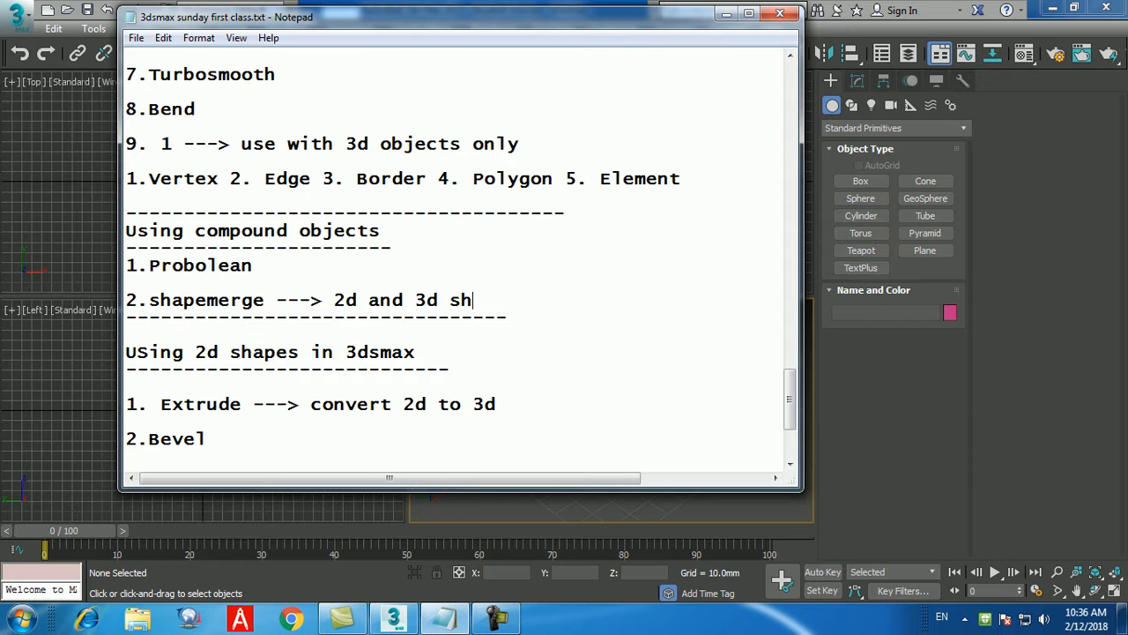
key("BackSpace")
key("BackSpace")
type("toget")
type("her")
key("BackSpace")
type("er")
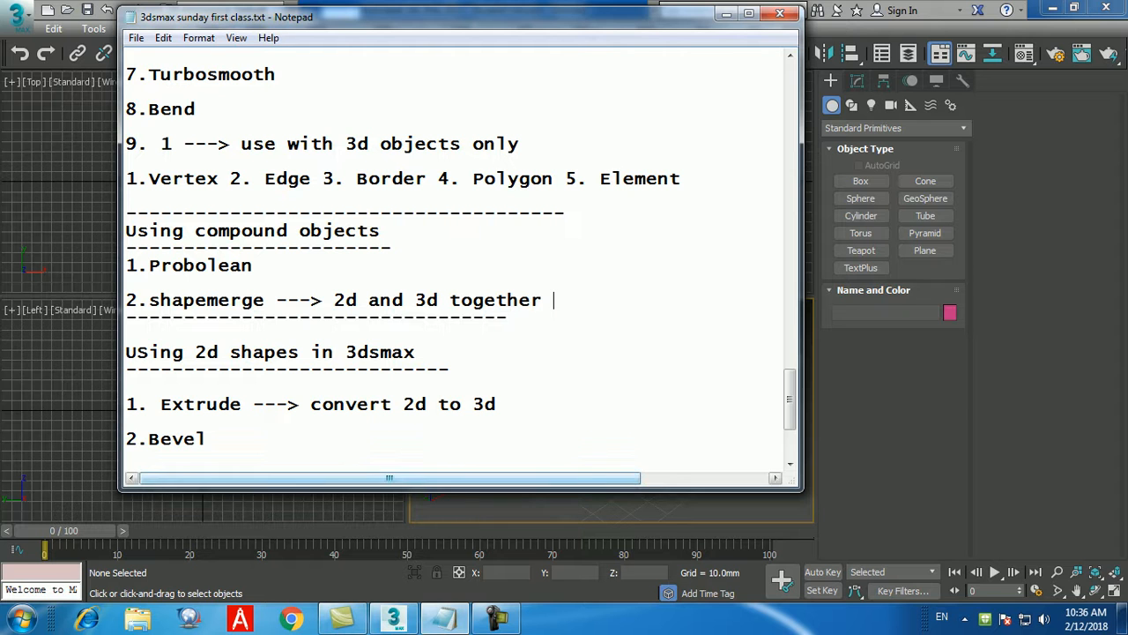
Switch to Chrome, open google.com and search for "sign board in wall".
left_click(291, 618)
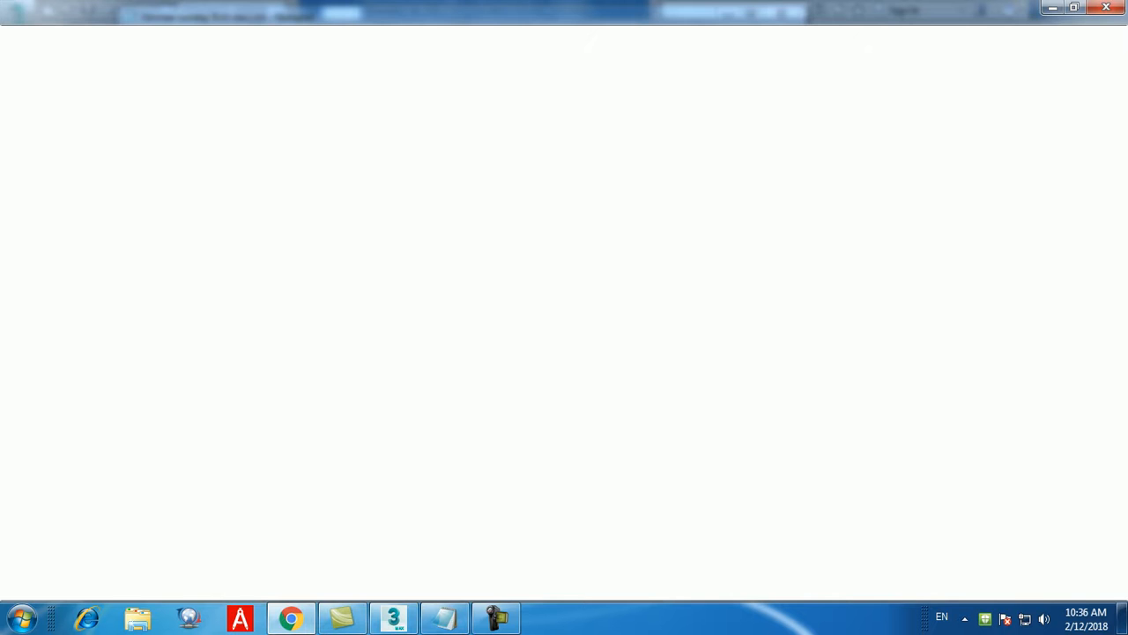
type("google.com")
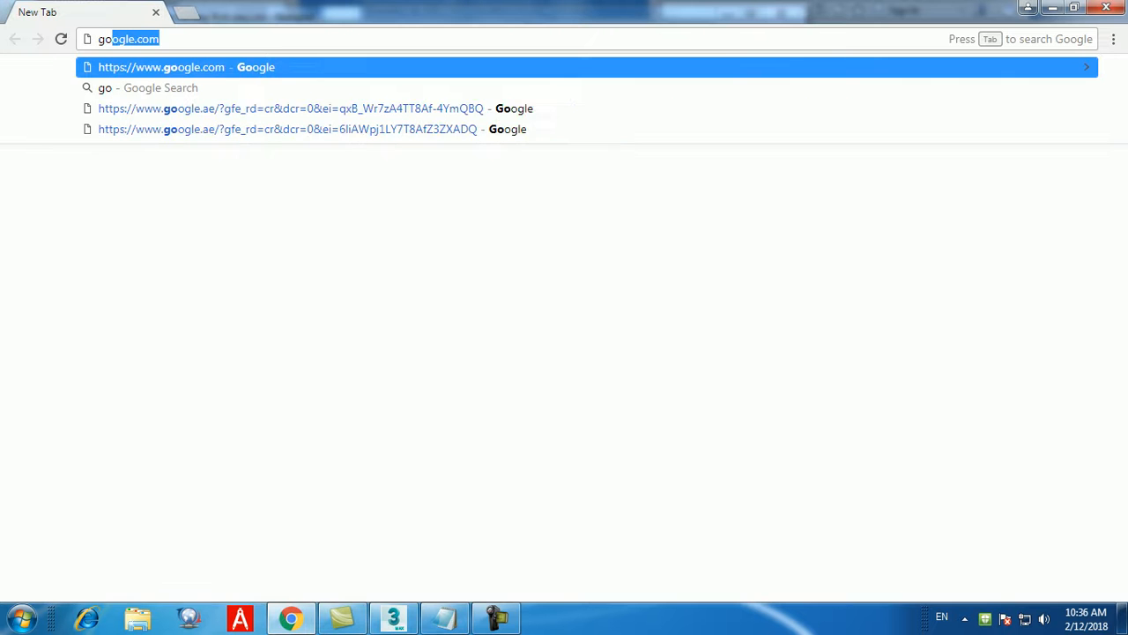
key("Return")
type("sign")
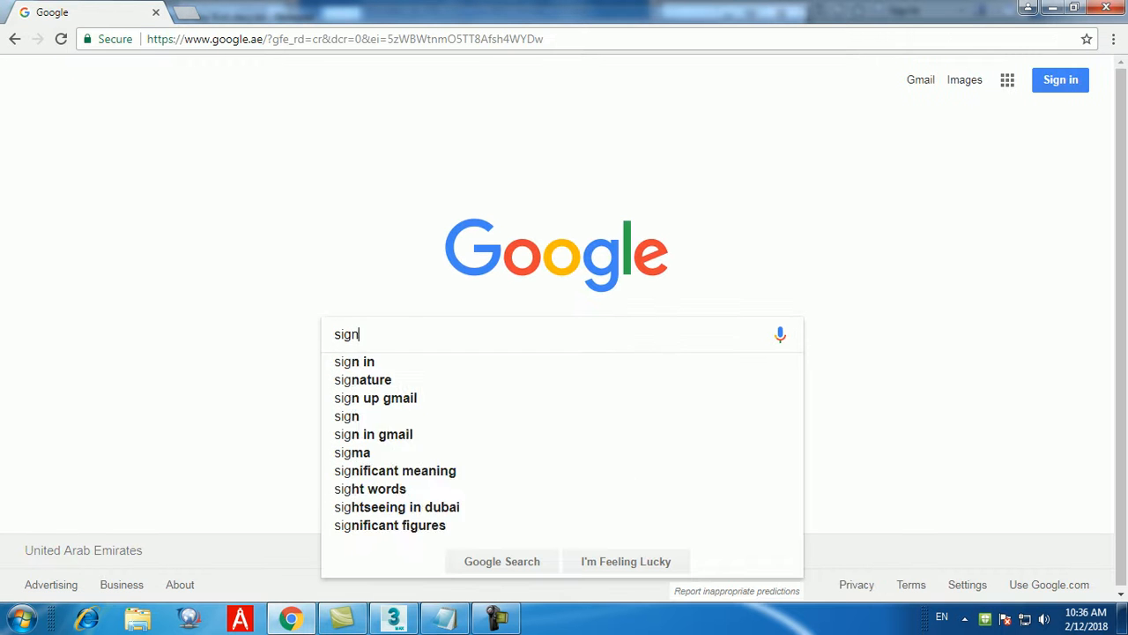
type(" board in wall")
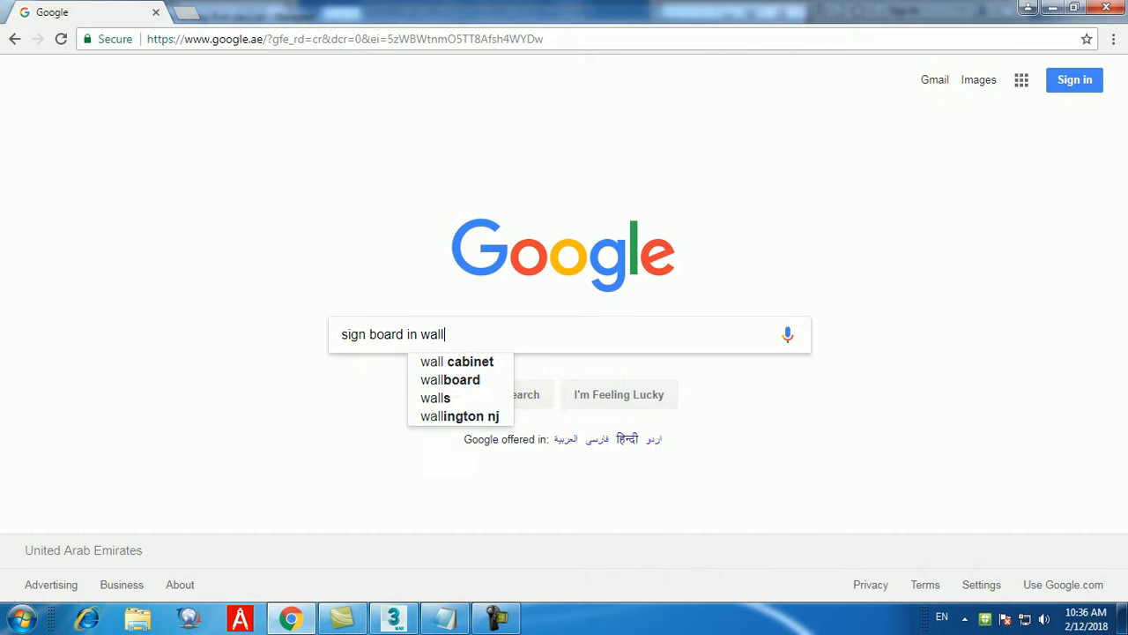
key("Return")
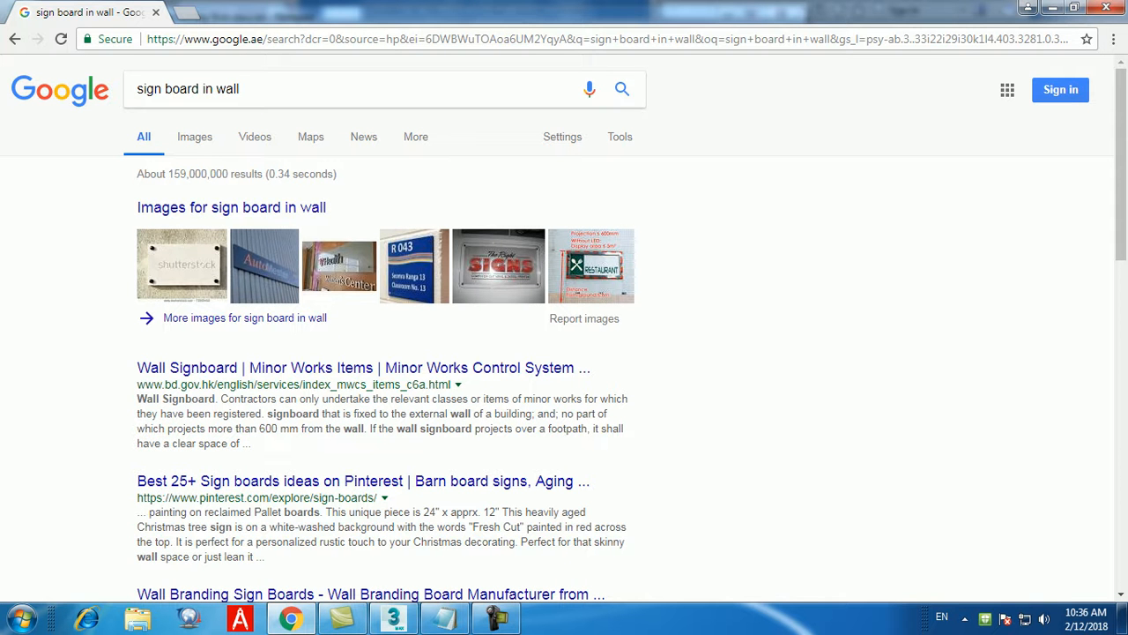
Browse the image results for wall signs and enlarge the picture of the Dior sign.
left_click(195, 137)
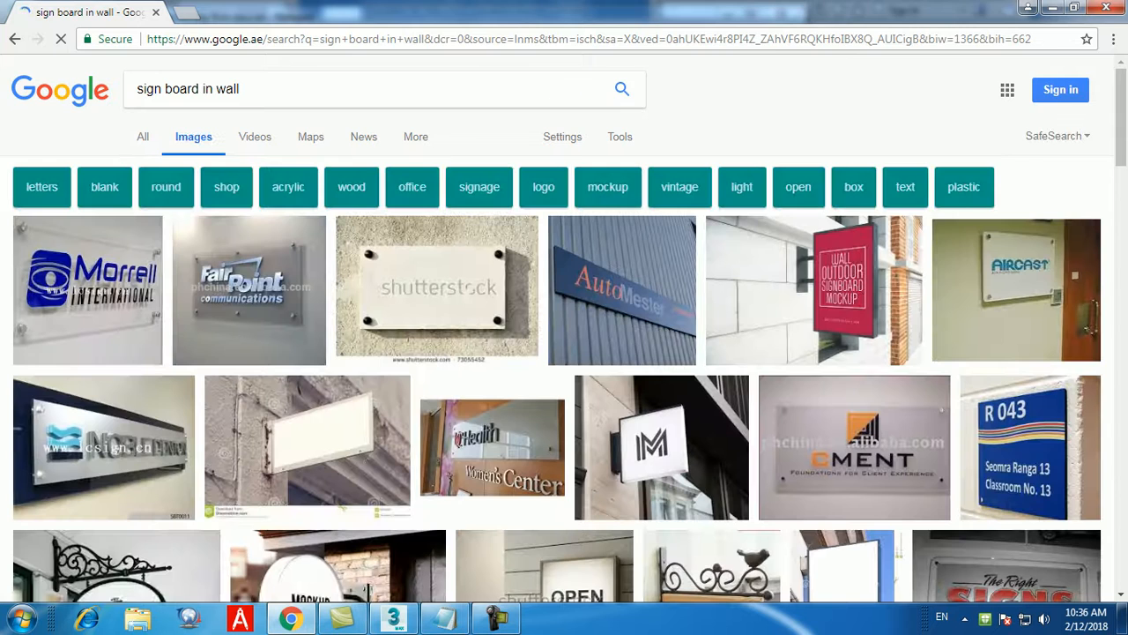
scroll(565, 335, "down", 5)
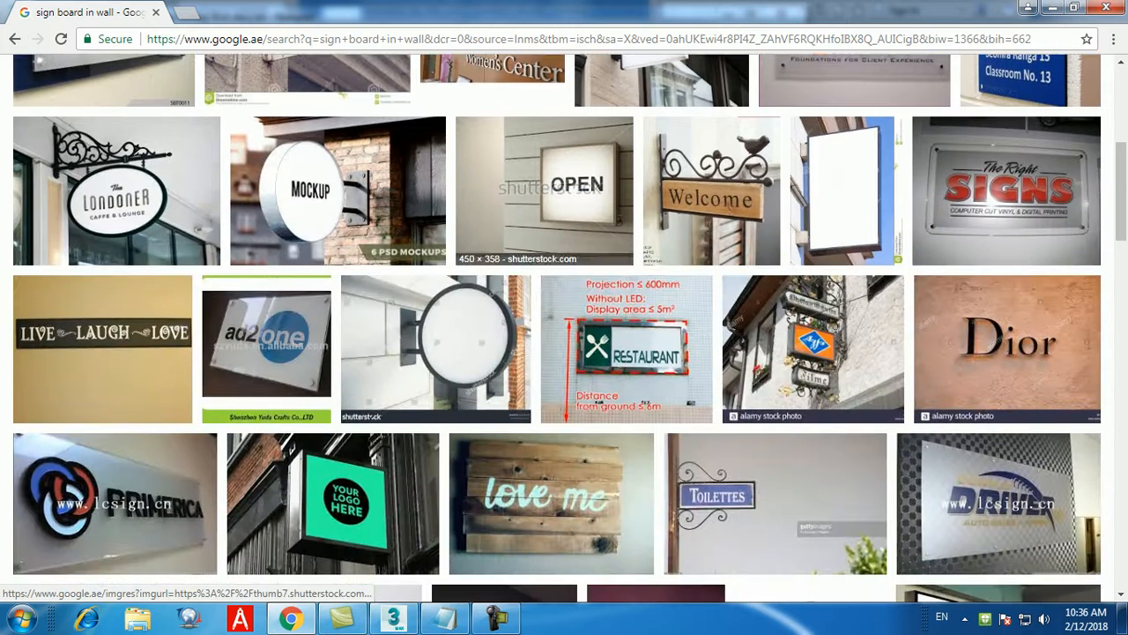
left_click(1007, 348)
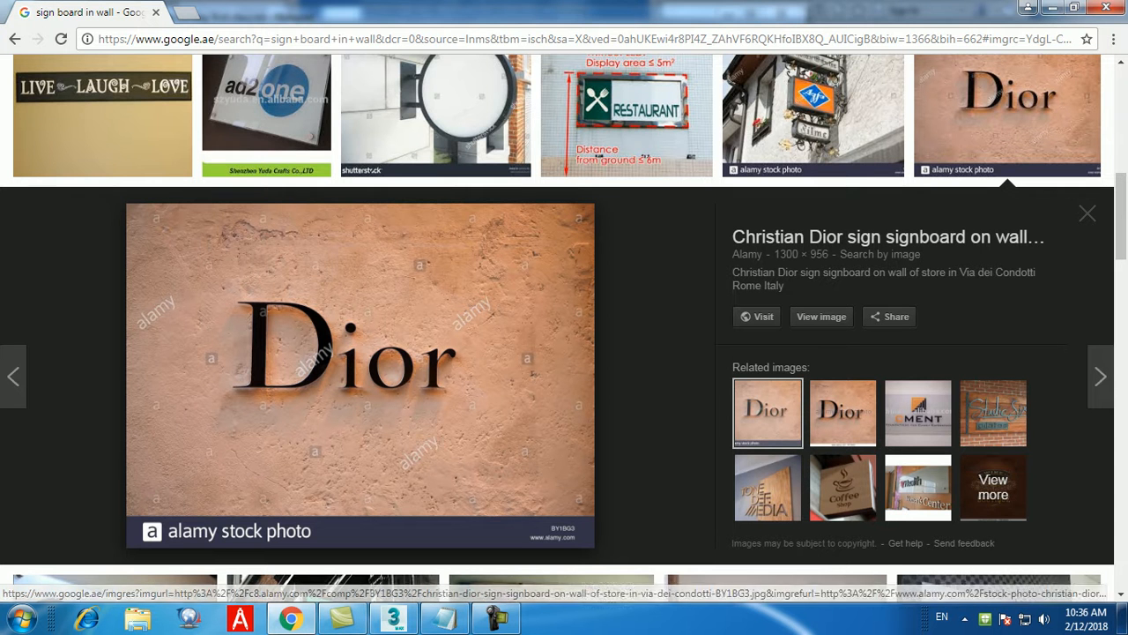
Go back to the Notepad notes, highlight "2.shapemerge", and return to 3ds Max.
left_click(1051, 7)
left_click_drag(265, 299, 125, 300)
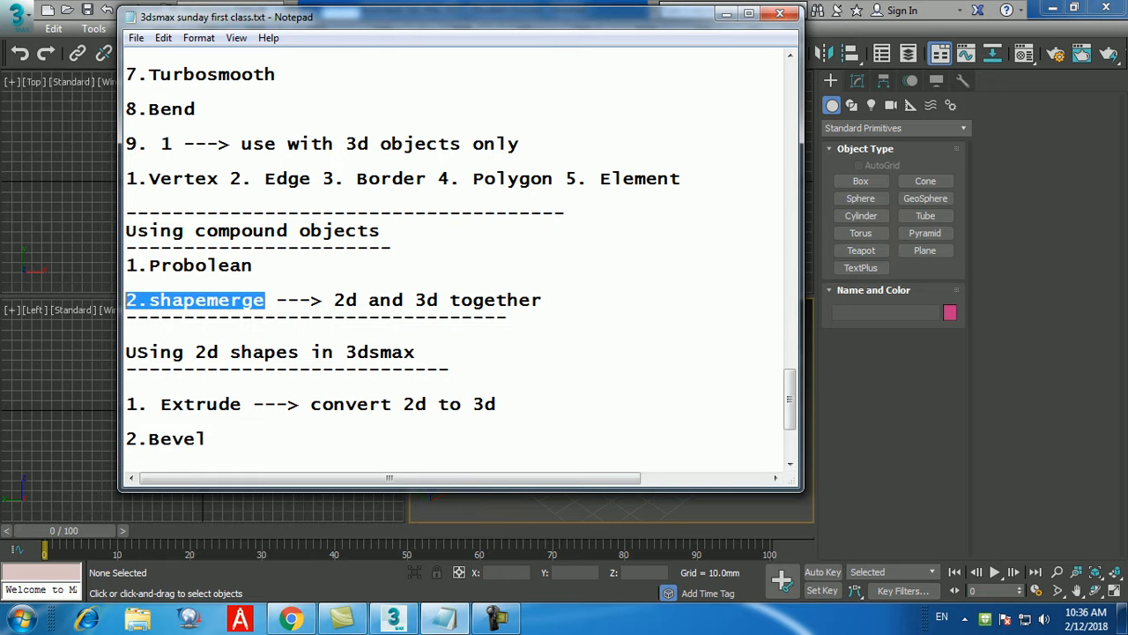
left_click(726, 13)
Maximize the Perspective viewport and enter a length of 100 mm, width of 1000 mm and height of 1500 mm for a new Box.
key("alt+w")
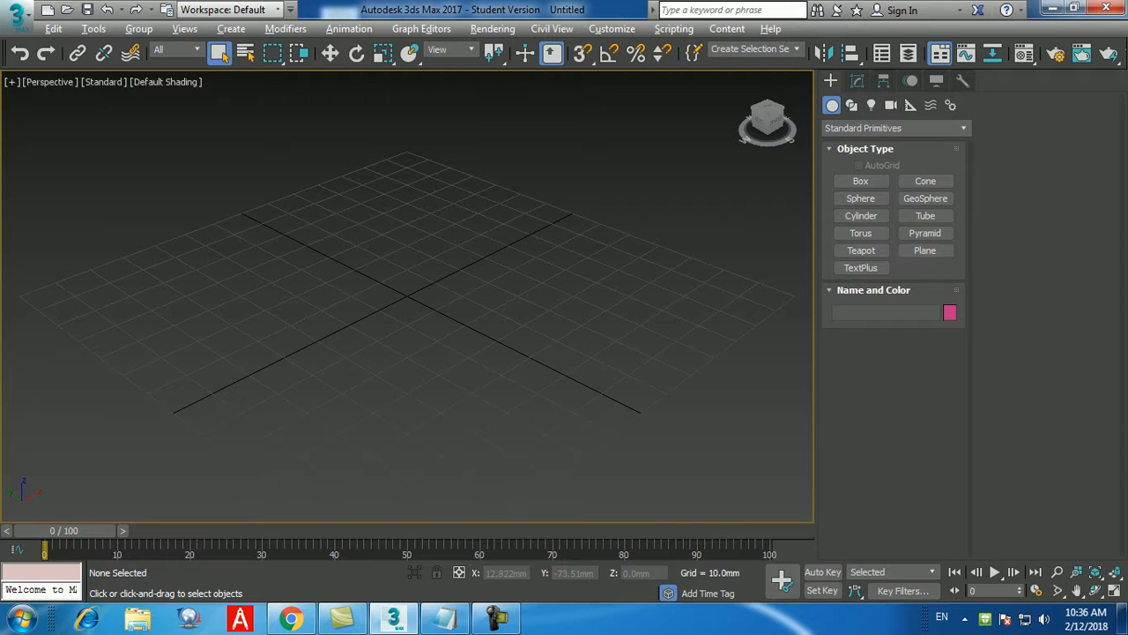
left_click(861, 181)
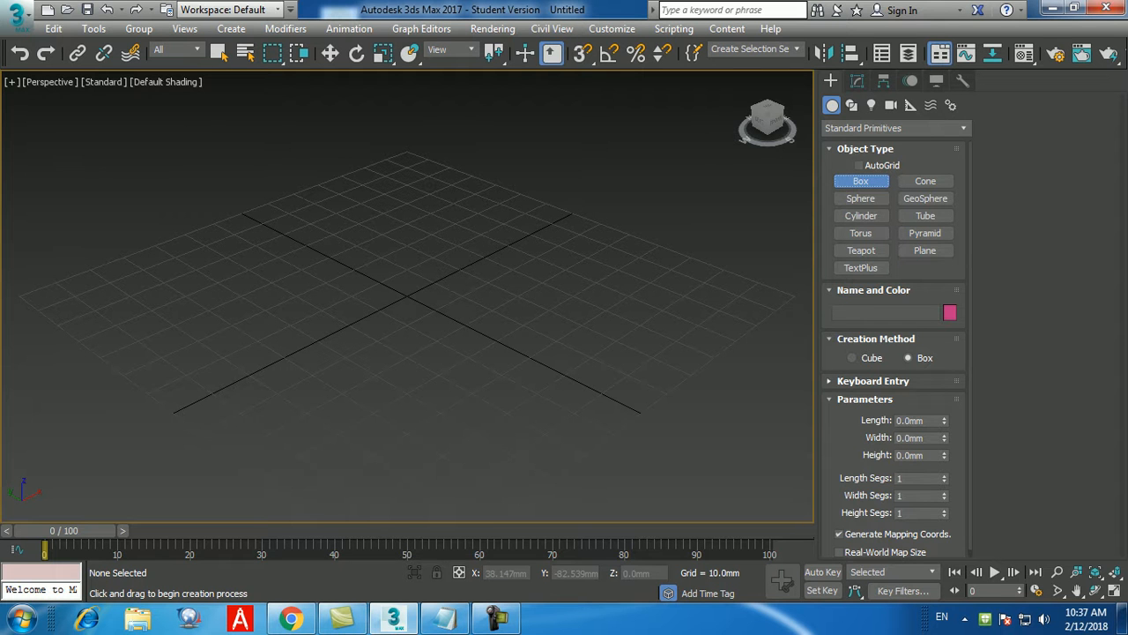
left_click(873, 381)
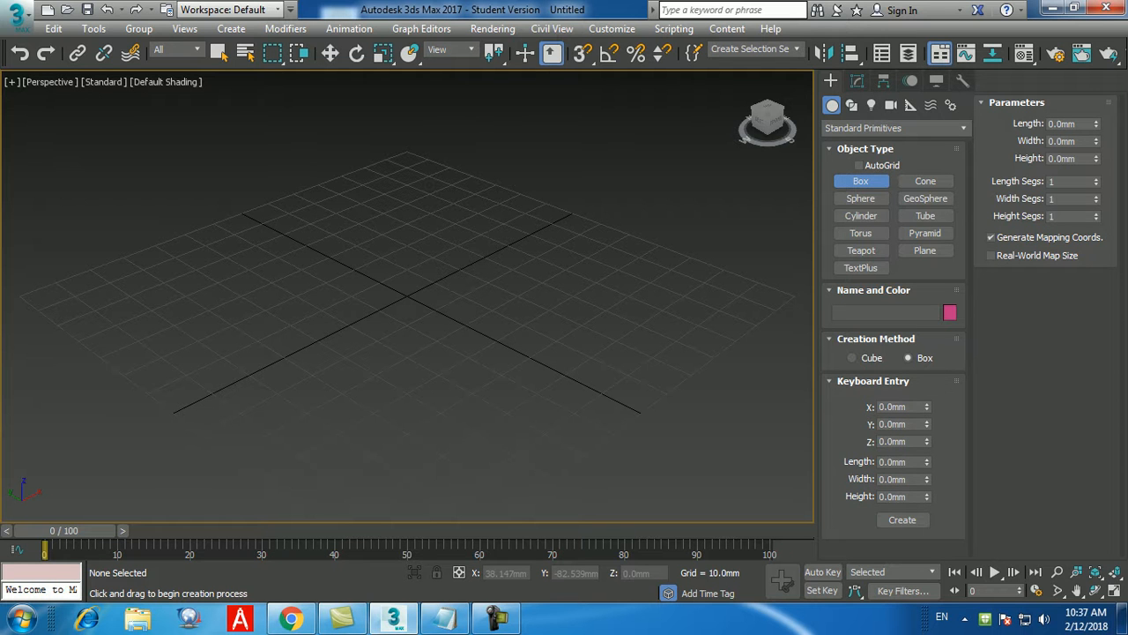
double_click(882, 462)
type("100")
key("Return")
key("Tab")
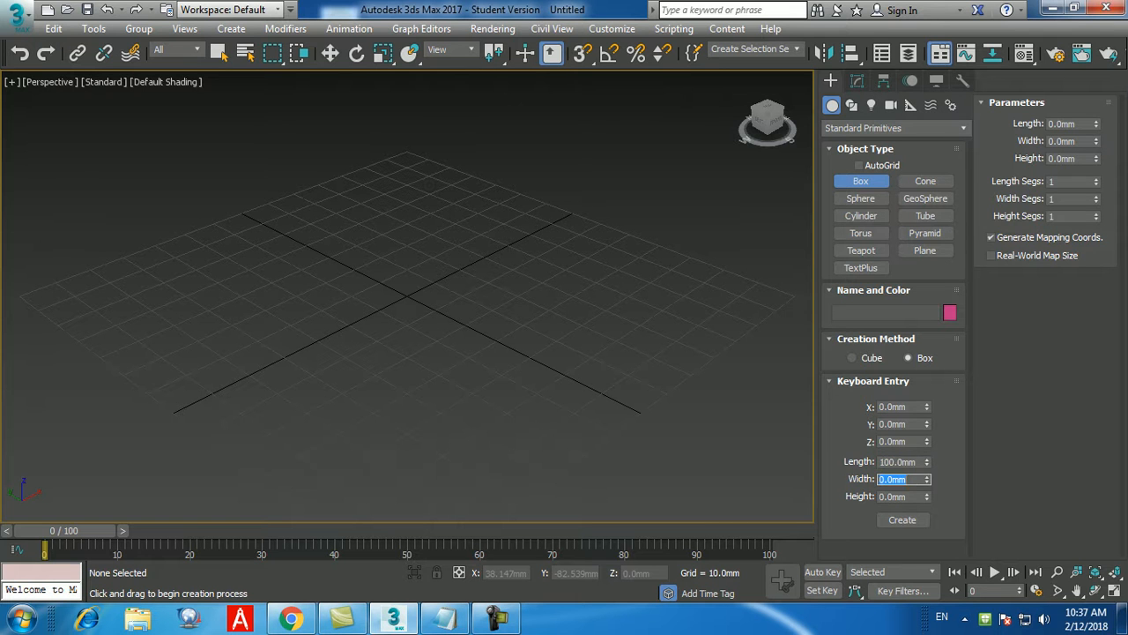
type("1000")
key("Return")
key("Tab")
type("1500")
key("Return")
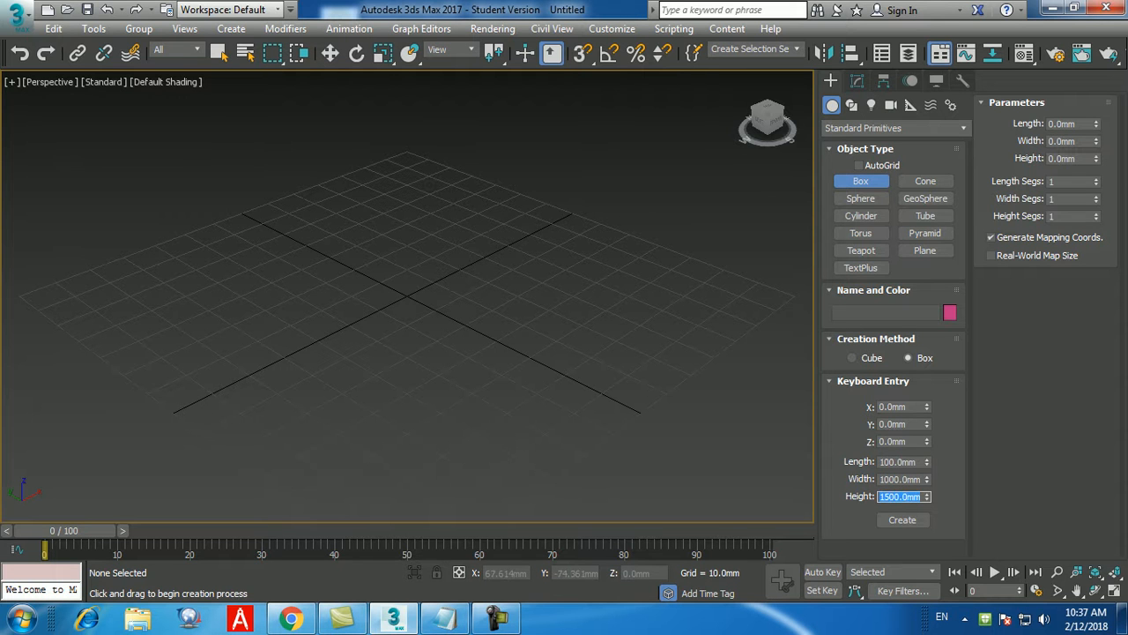
Create the wall-shaped box at the origin from the entered dimensions and leave the Box tool.
left_click(903, 520)
scroll(452, 377, "down", 10)
scroll(457, 507, "down", 2)
scroll(457, 507, "down", 2)
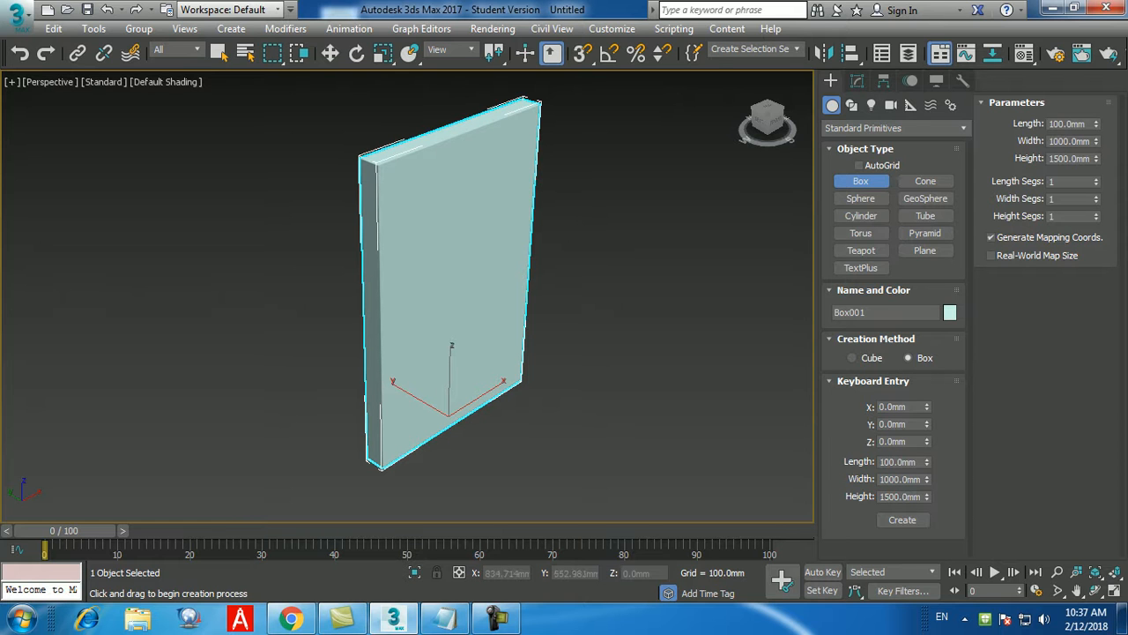
key("q")
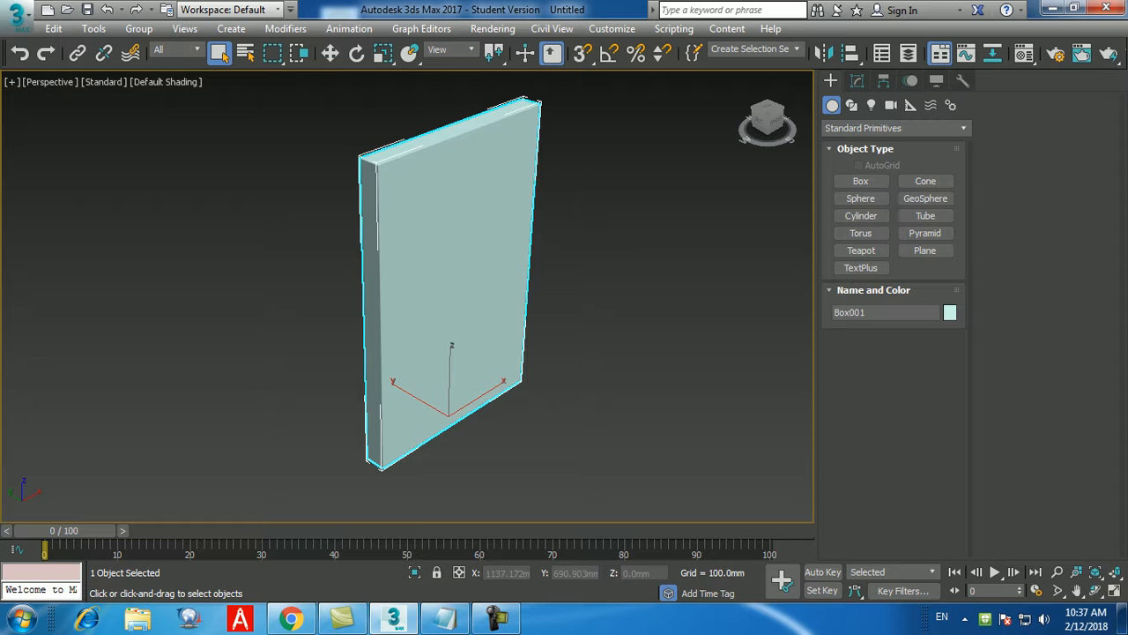
Turn on edged faces in the Perspective view and rename the box as Wall.
key("F4")
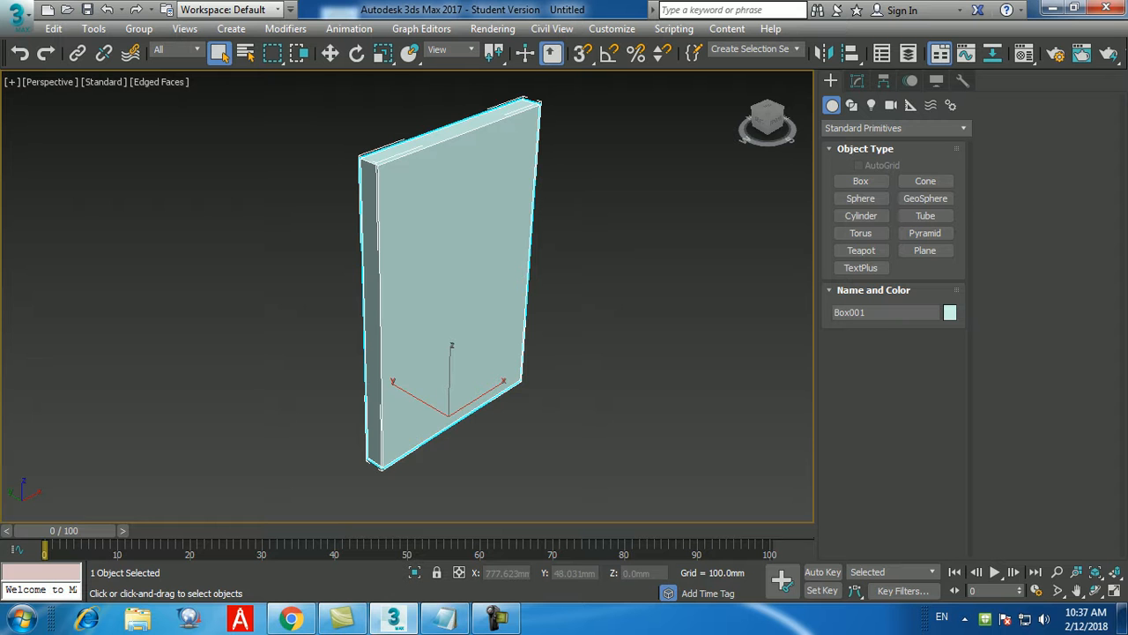
middle_click_drag(503, 318, 461, 305, "alt")
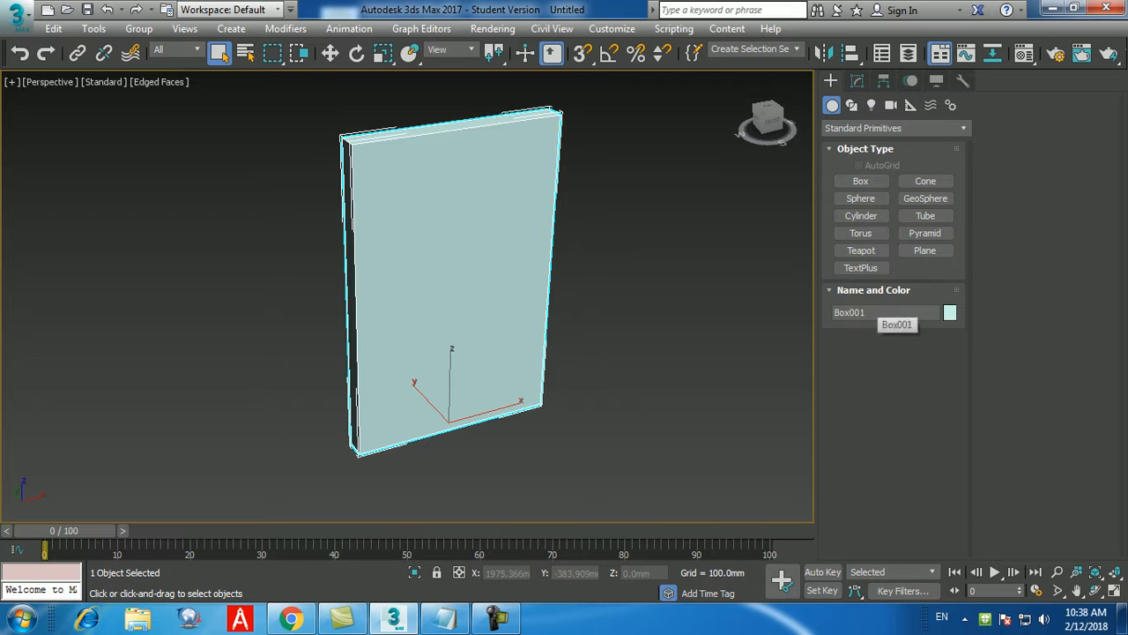
left_click_drag(876, 312, 823, 313)
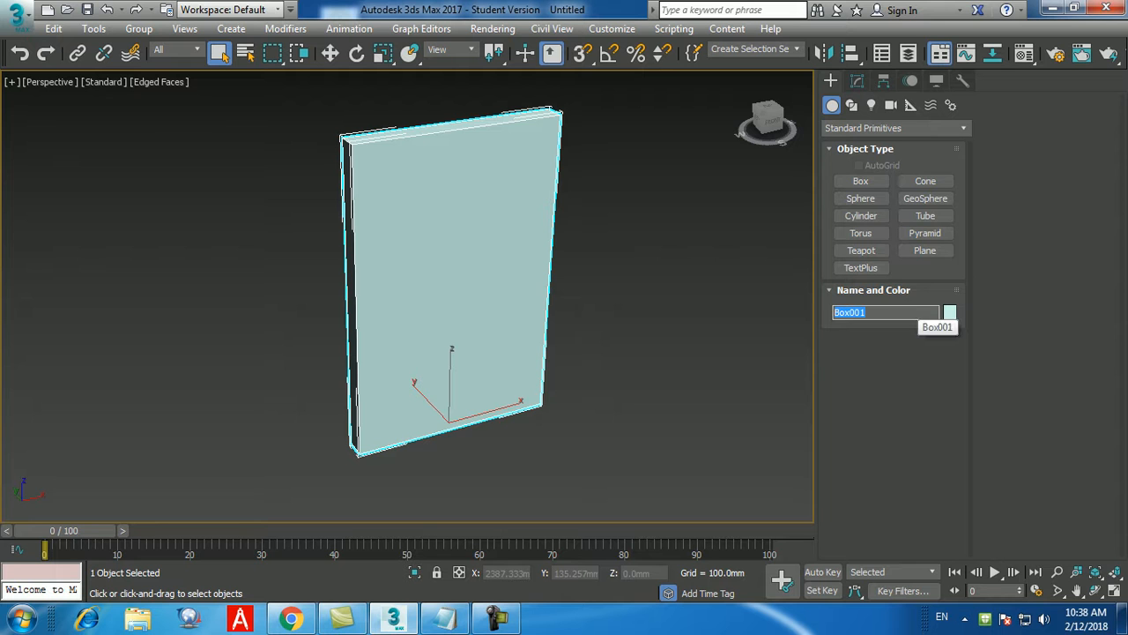
type("Wall")
key("Return")
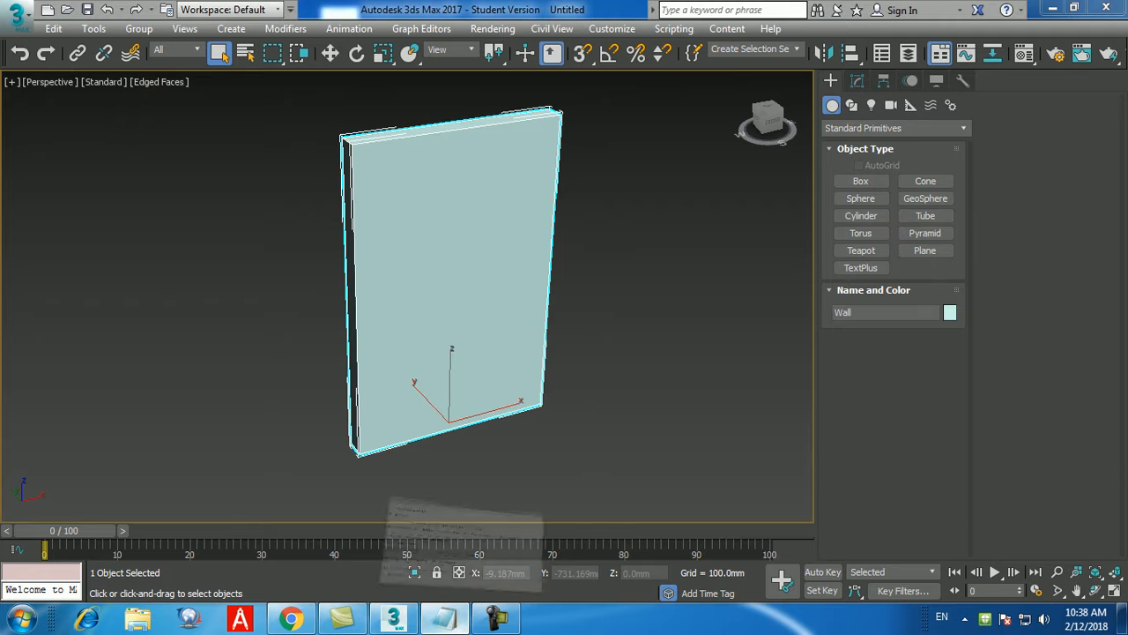
Consult the shapemerge note in Notepad, return to 3ds Max and deselect the wall.
left_click(445, 617)
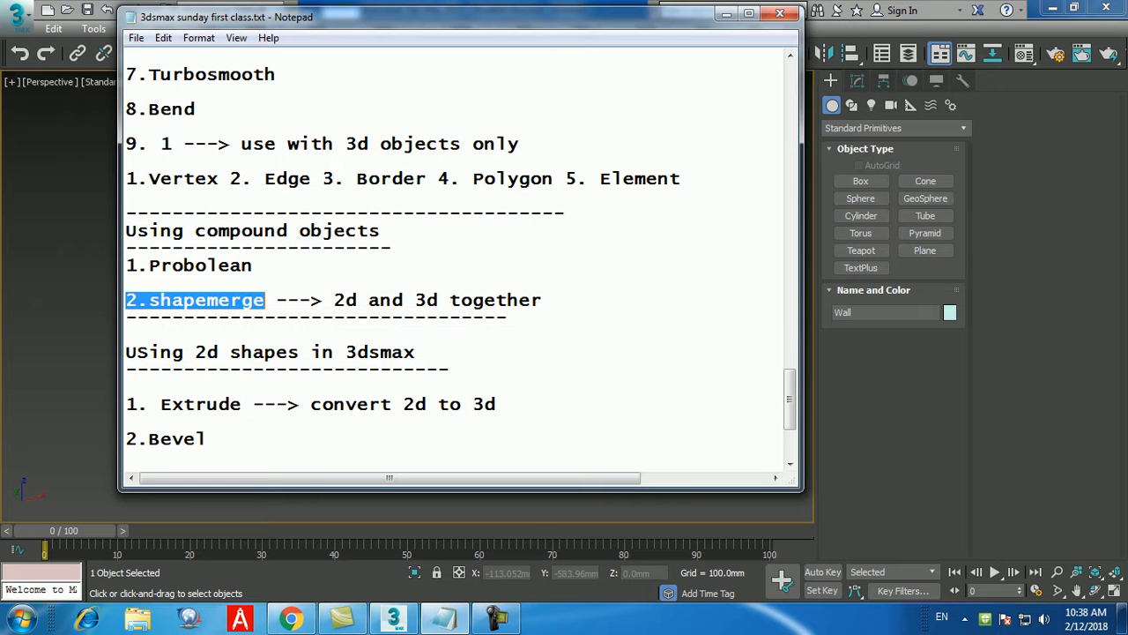
left_click(445, 617)
left_click(547, 476)
Create a default Text spline on the upper part of the wall in the maximized Front viewport and leave the Text tool.
key("alt+w")
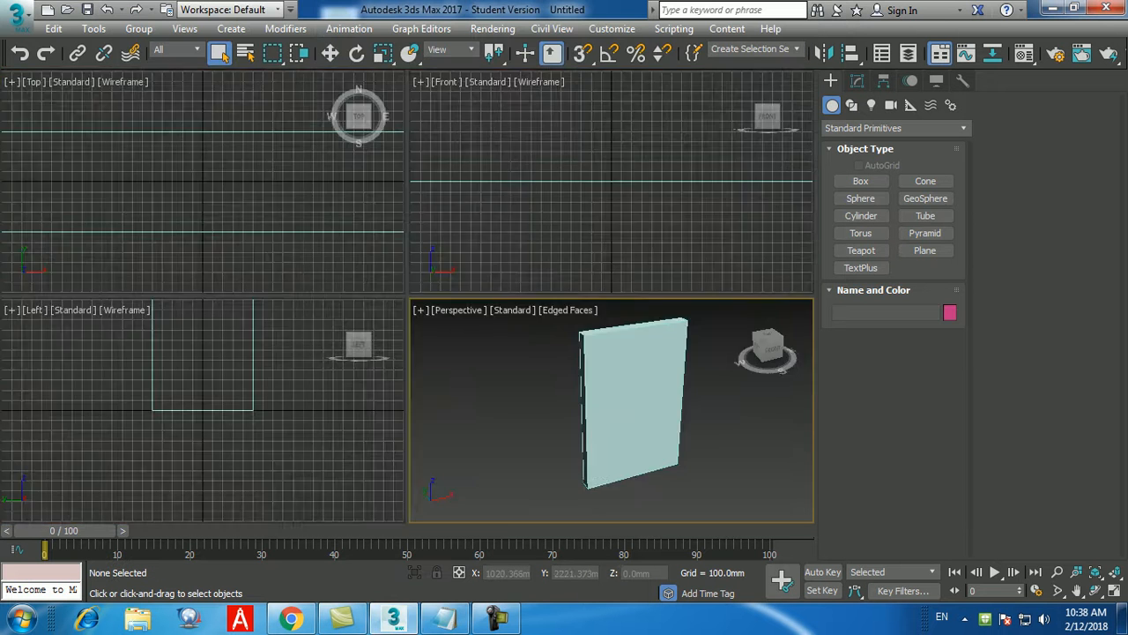
scroll(591, 246, "down", 15)
key("z")
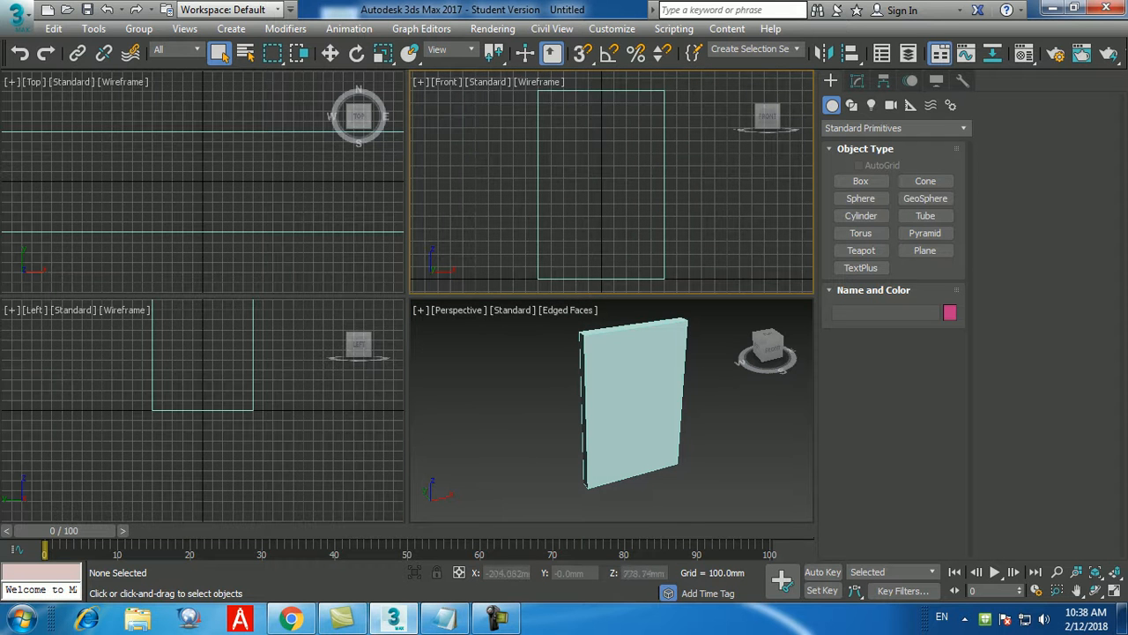
key("alt+w")
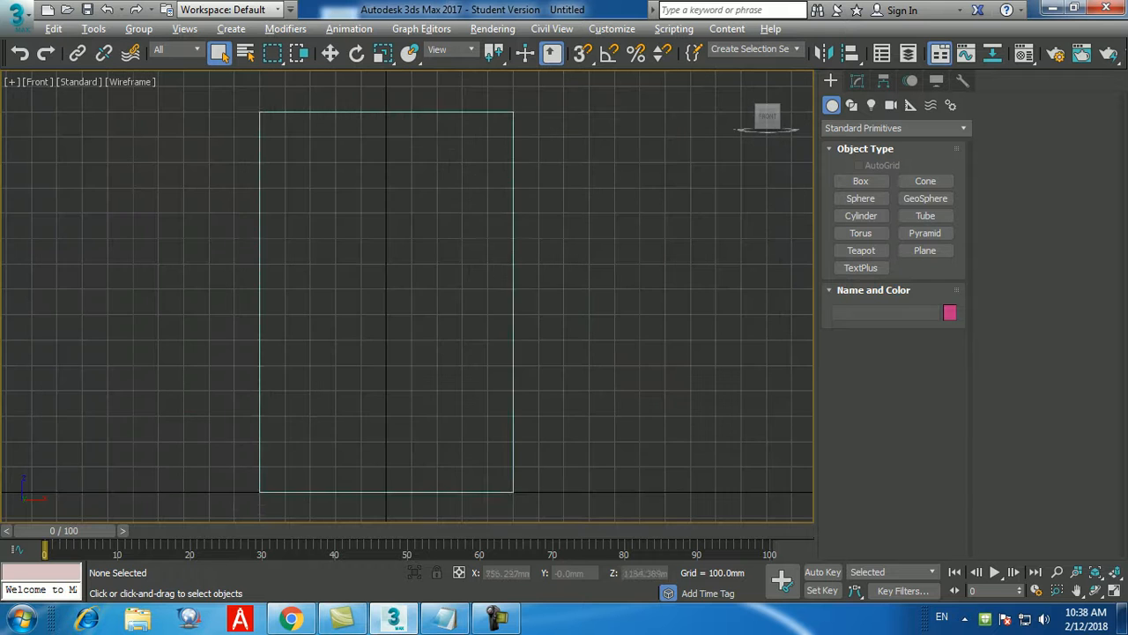
middle_click_drag(467, 346, 517, 342)
scroll(515, 345, "down", 2)
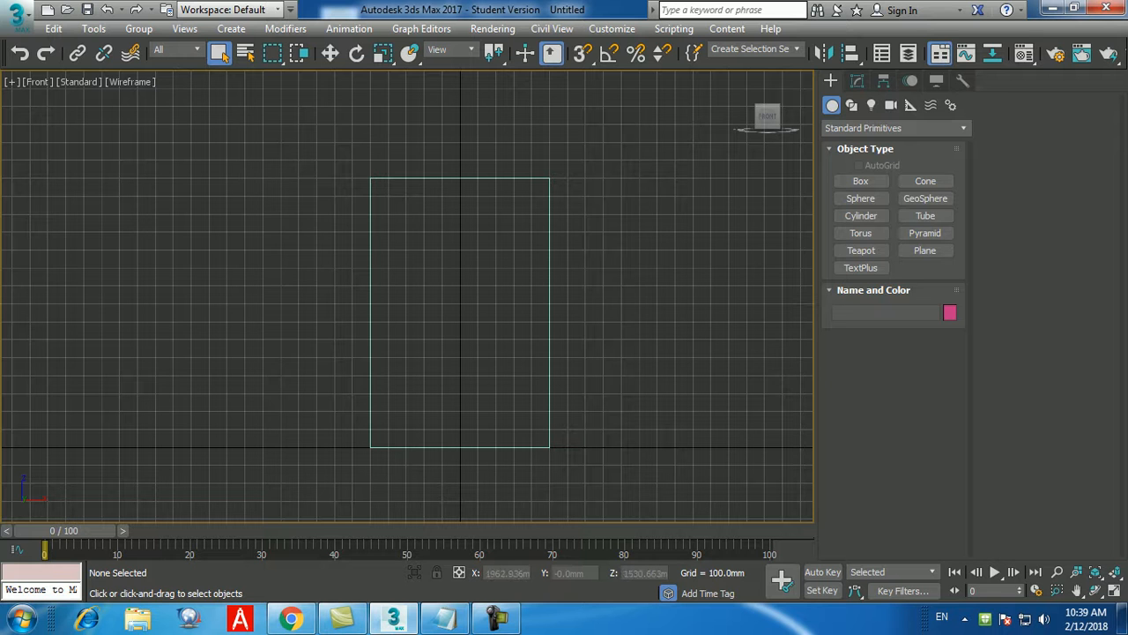
left_click(852, 105)
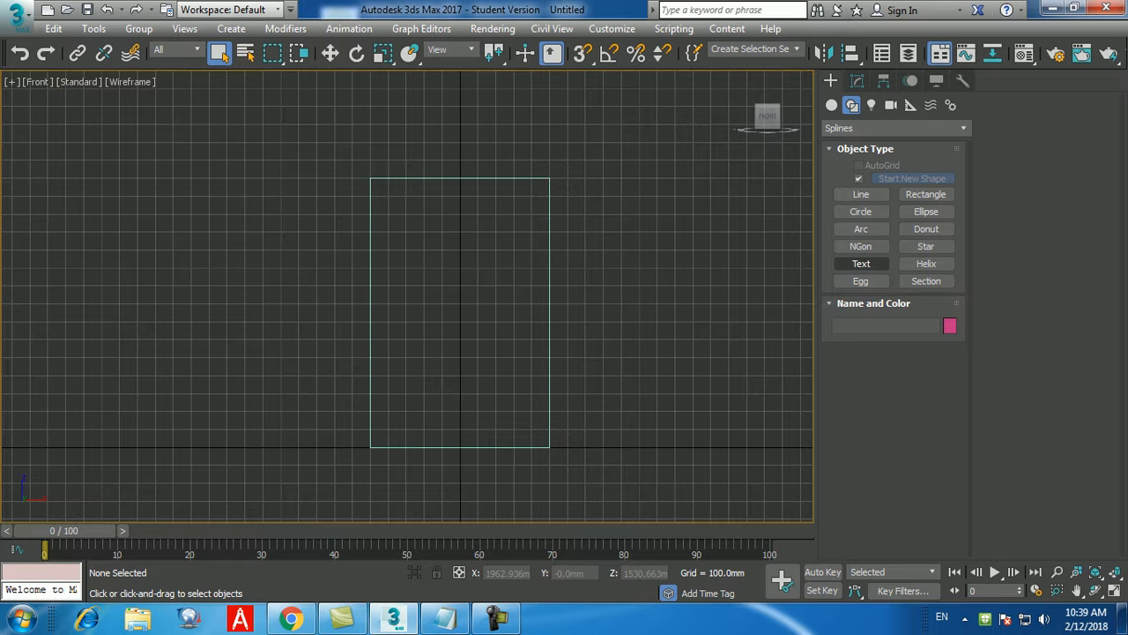
left_click(861, 264)
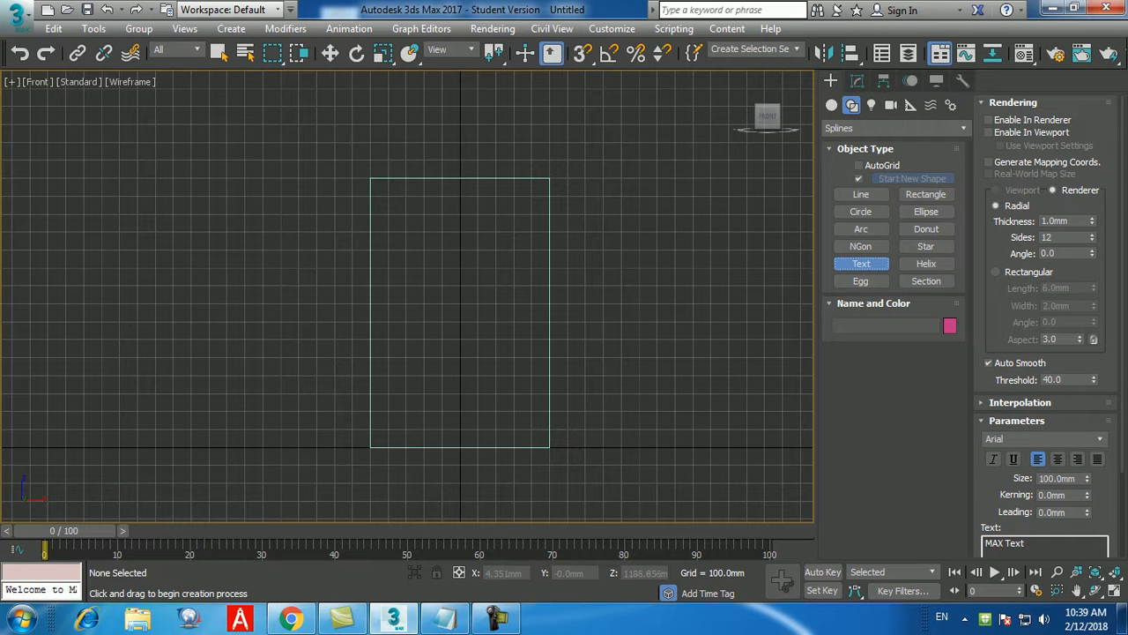
left_click(461, 231)
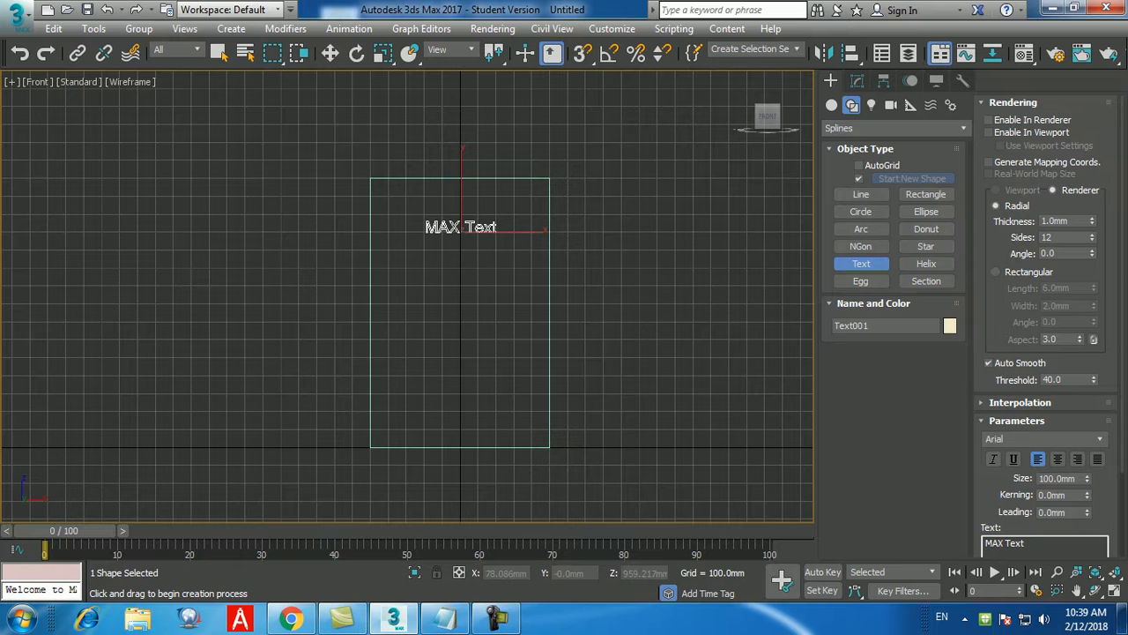
right_click(474, 271)
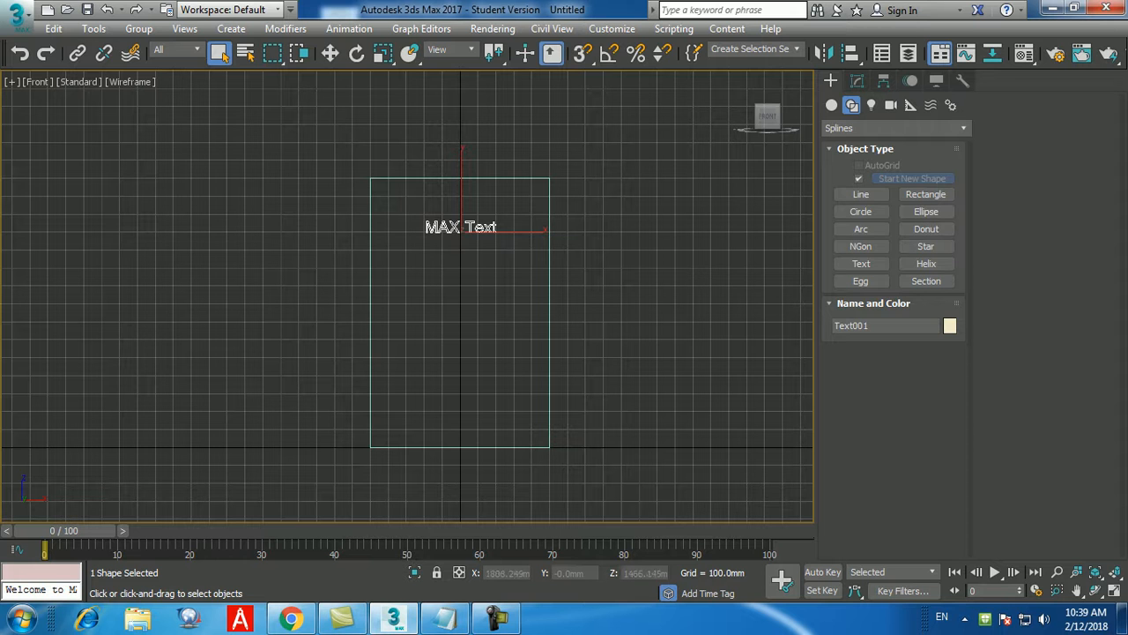
Try a text size of 200 mm, set it to 150 mm instead, and change the wording to ABCD.
left_click(857, 80)
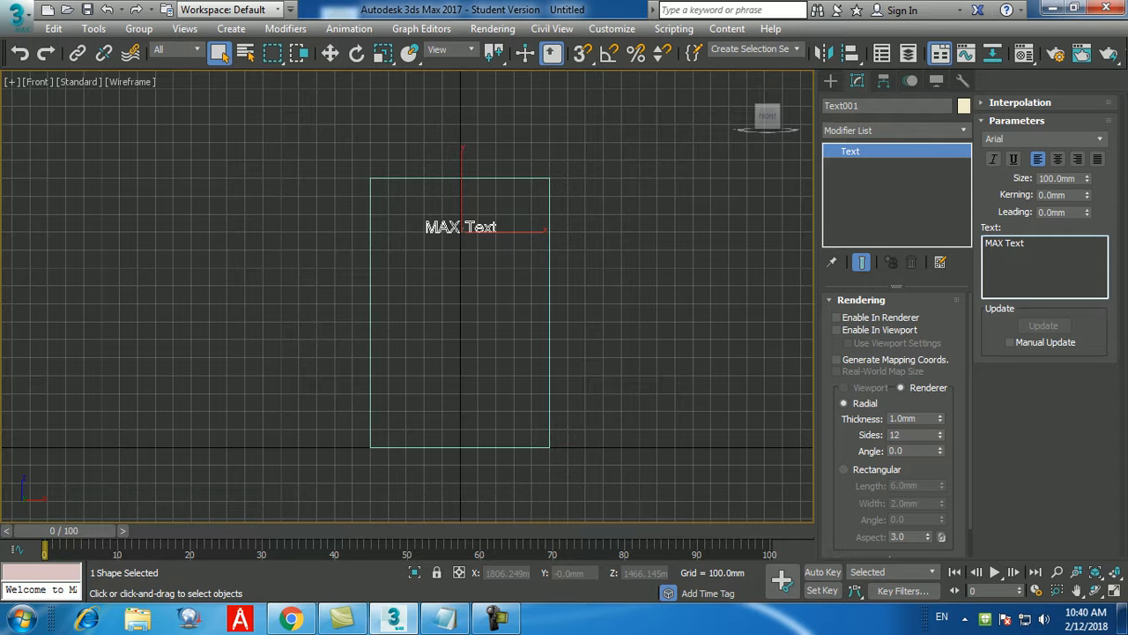
double_click(1058, 178)
type("200")
key("Return")
type("150")
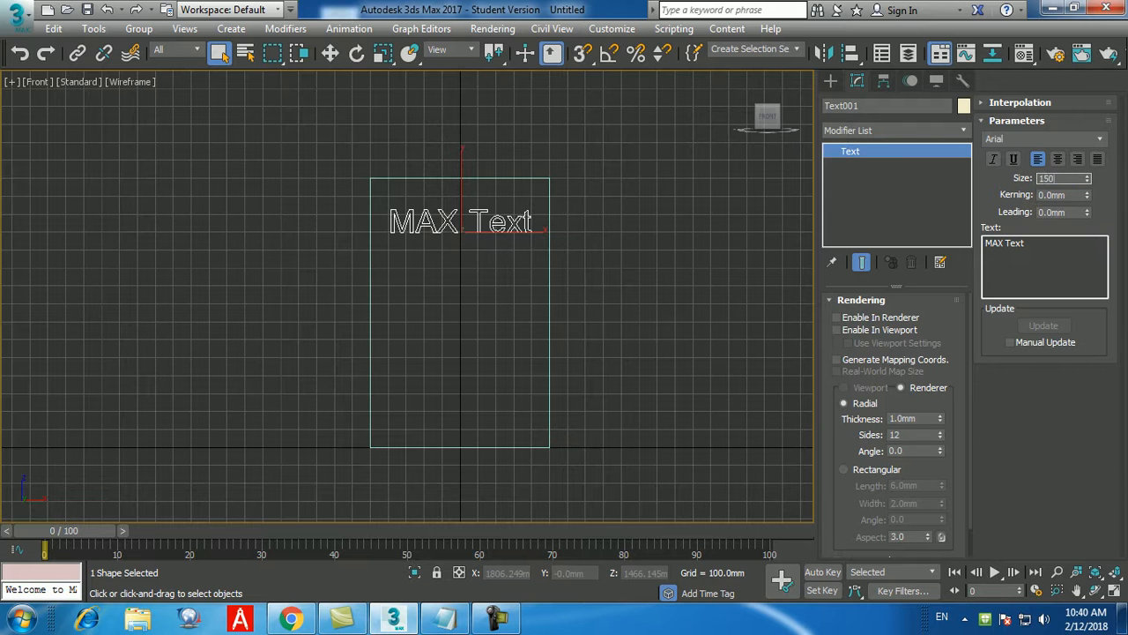
key("Return")
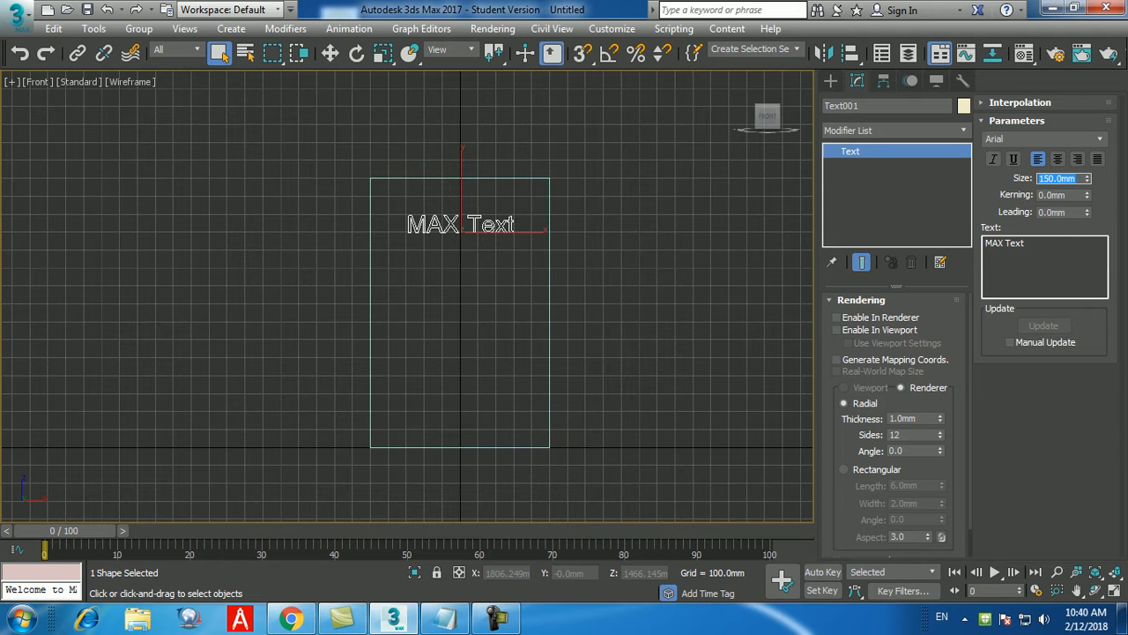
left_click_drag(1028, 243, 985, 243)
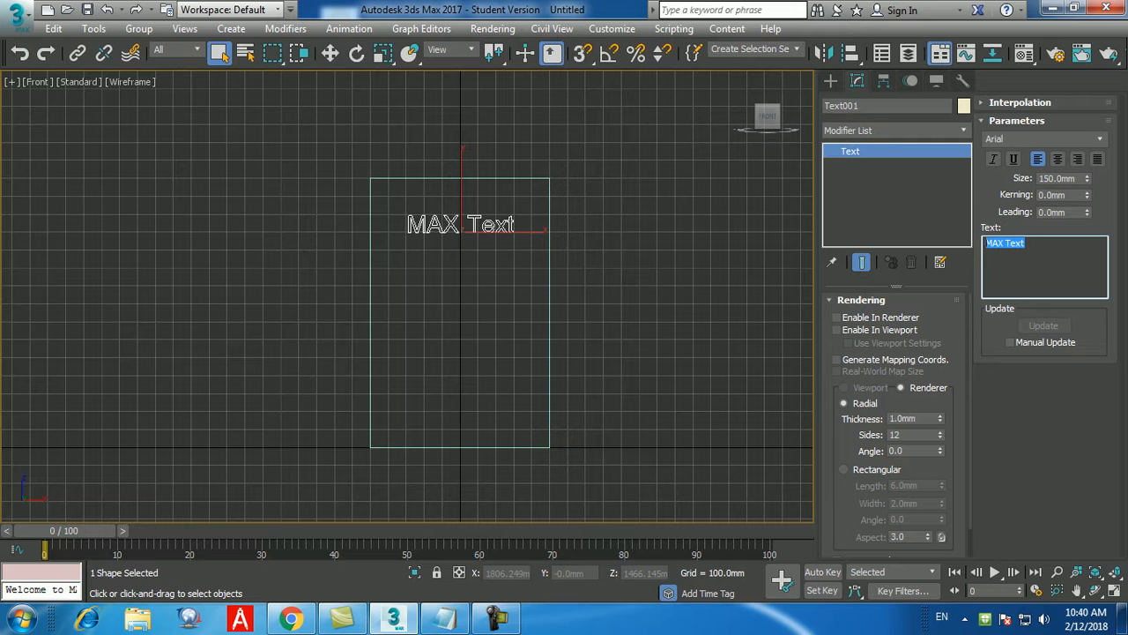
type("A")
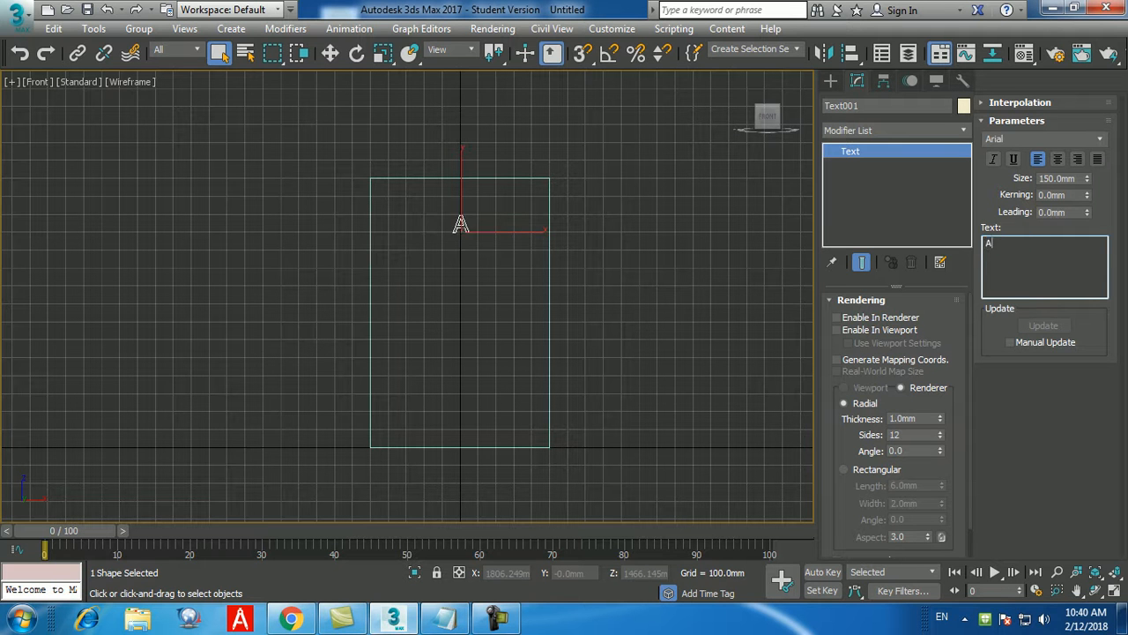
type("BCD")
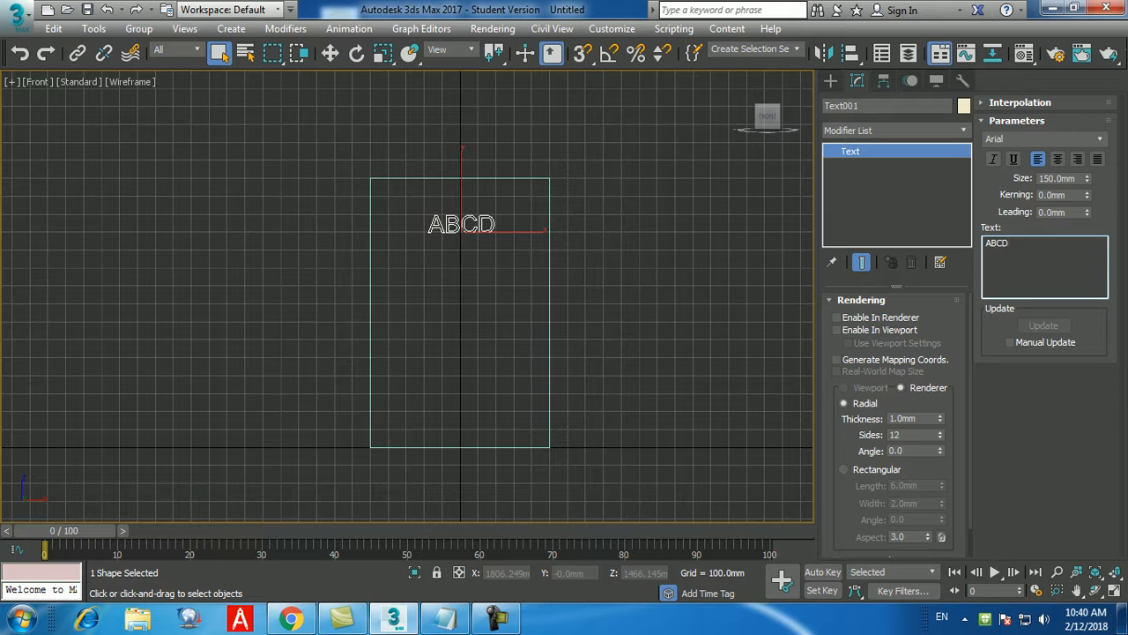
Try a kerning of 50 mm and a leading of 50 mm on the ABCD text, resetting each to 0.
left_click(1099, 140)
left_click(1099, 139)
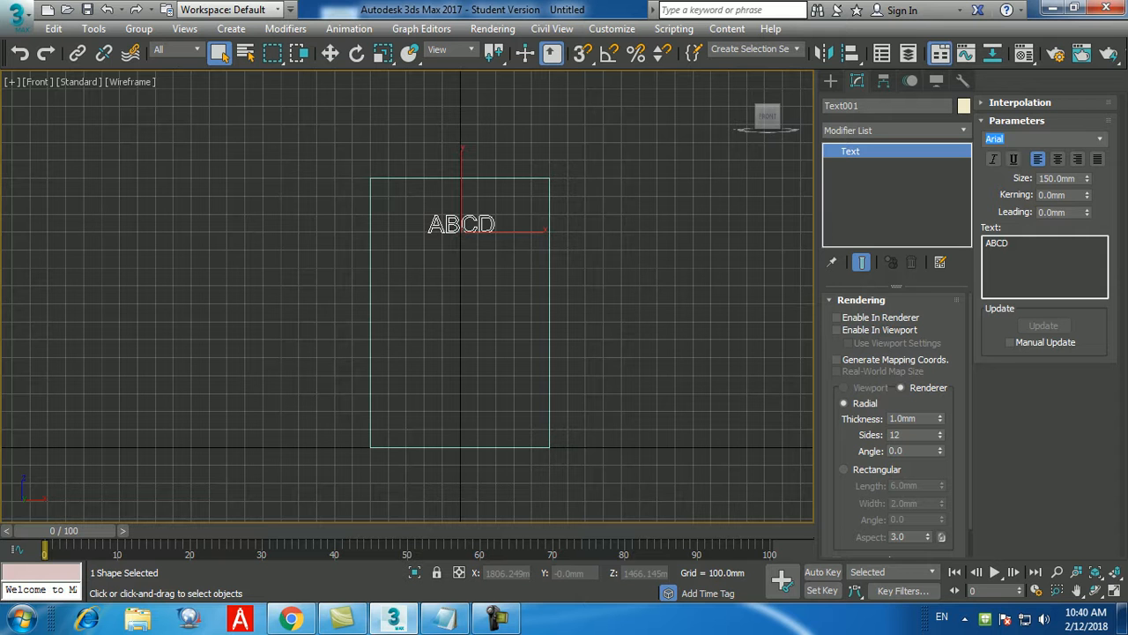
double_click(1052, 195)
type("50")
key("Return")
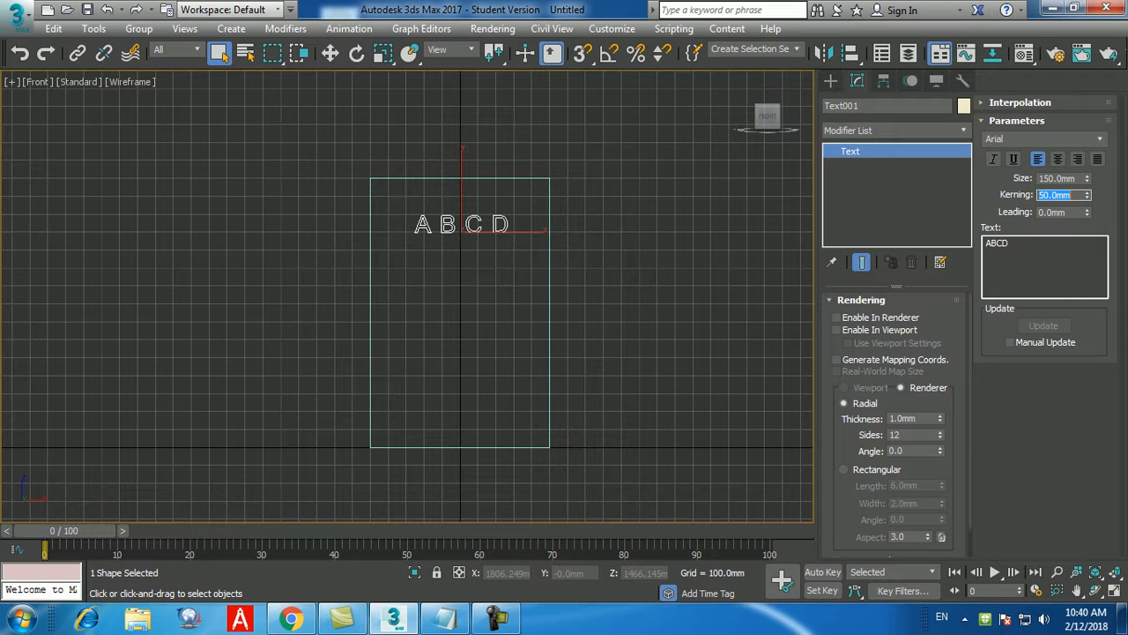
type("0")
key("Return")
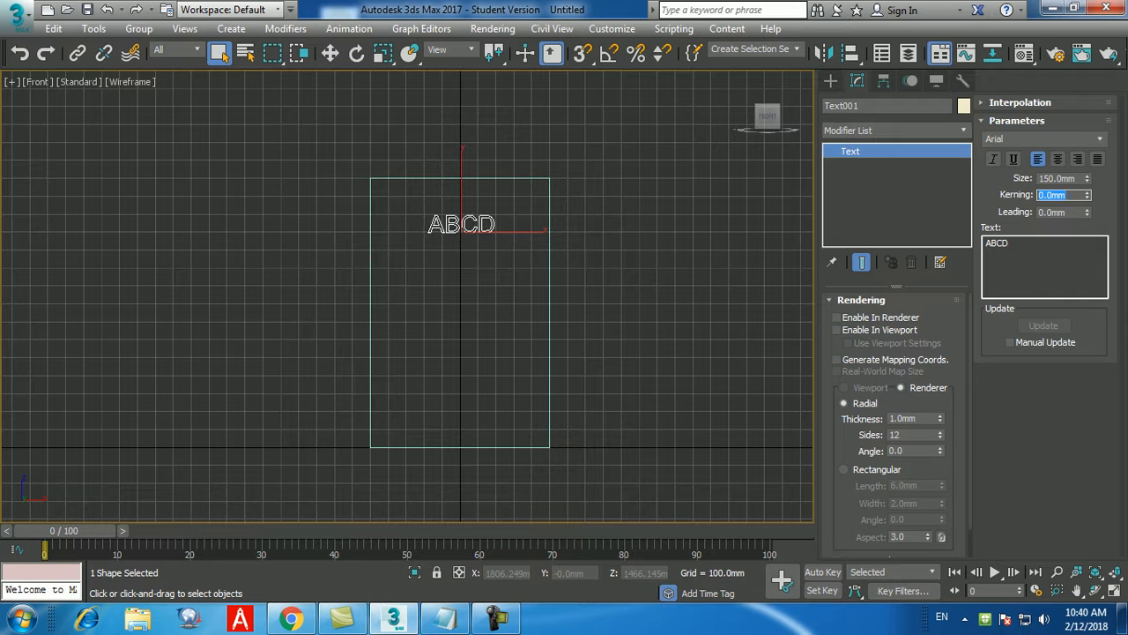
double_click(1052, 213)
type("50")
key("Return")
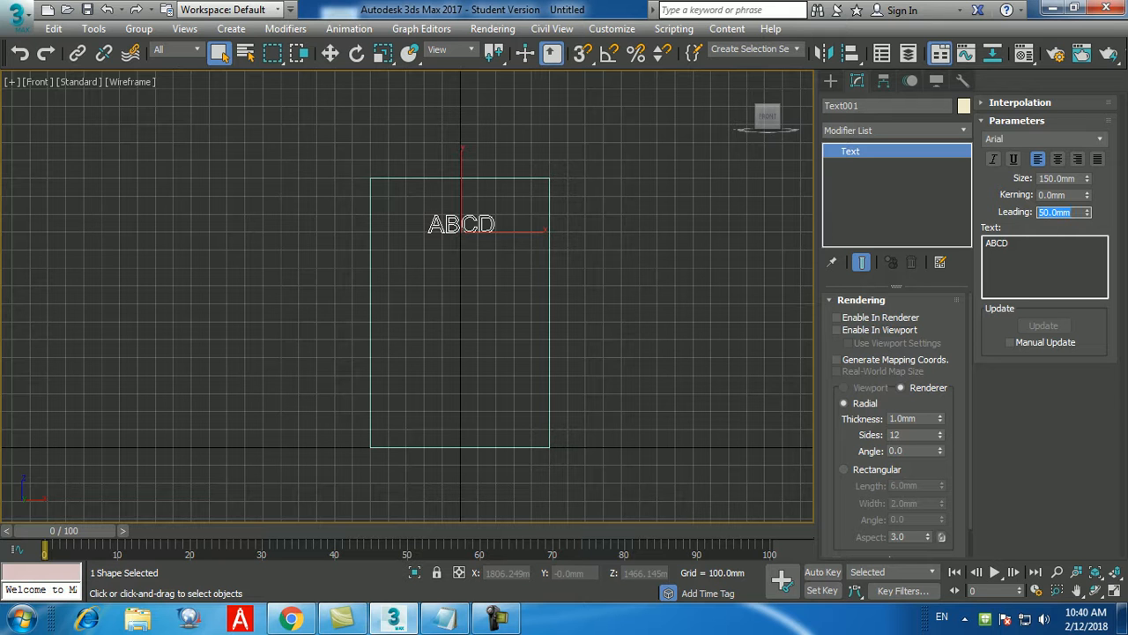
type("0")
key("Return")
Set the size of the ABCD text to 200 mm.
double_click(1058, 179)
type("200")
key("Return")
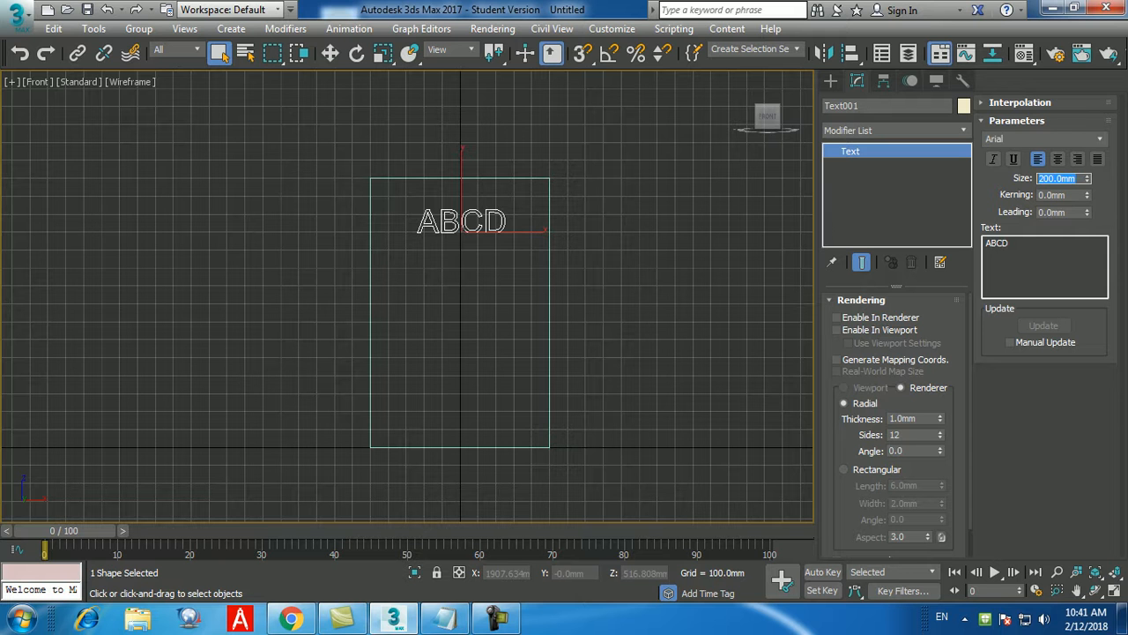
Reset the text's X and Z positions to 0, set Z to 750 mm, and raise it to about 1104 mm in the Front view.
key("alt+w")
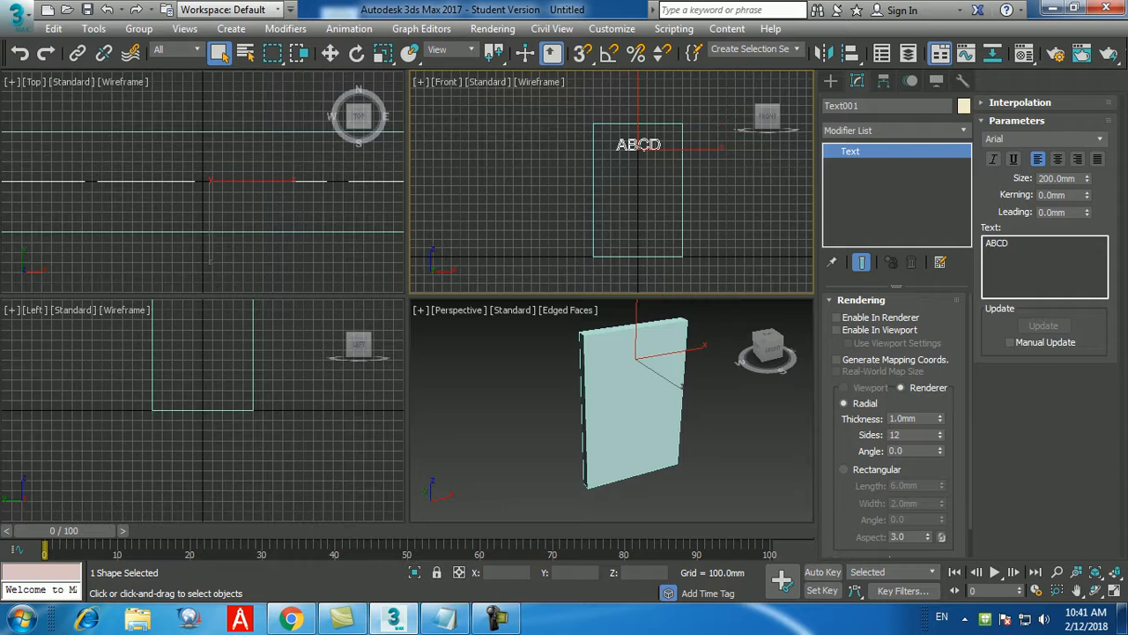
key("alt+w")
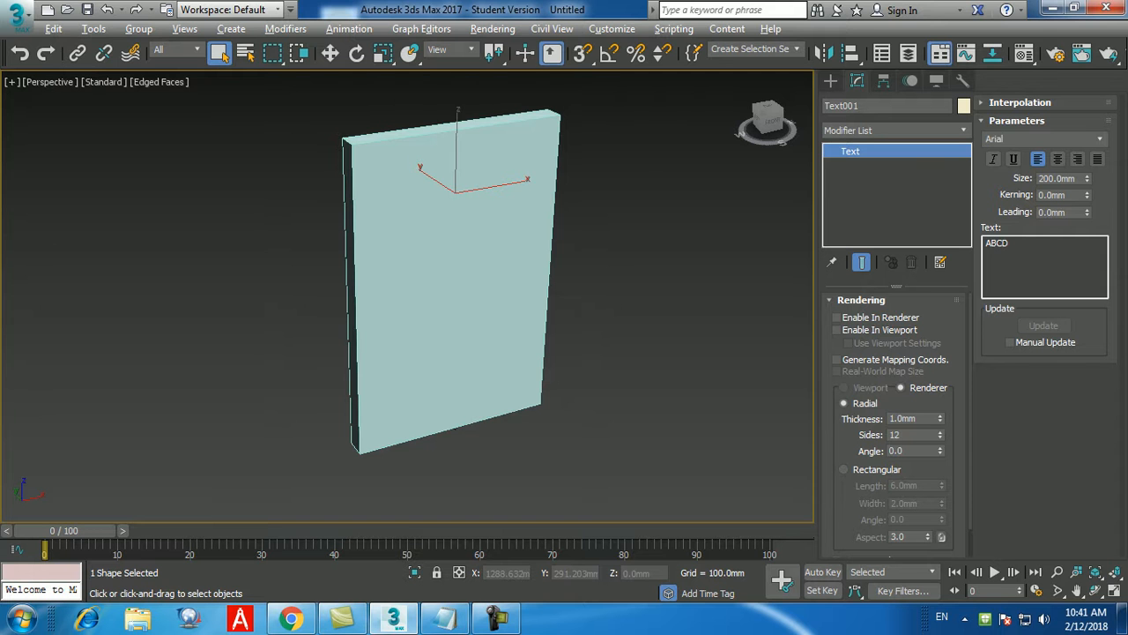
key("alt+w")
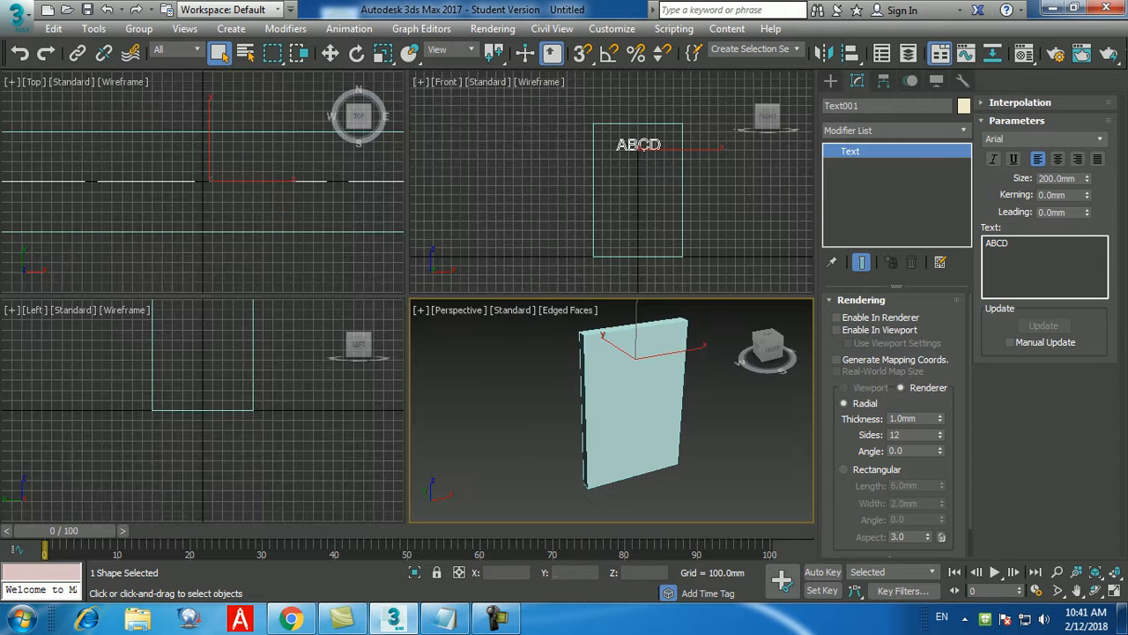
left_click(330, 54)
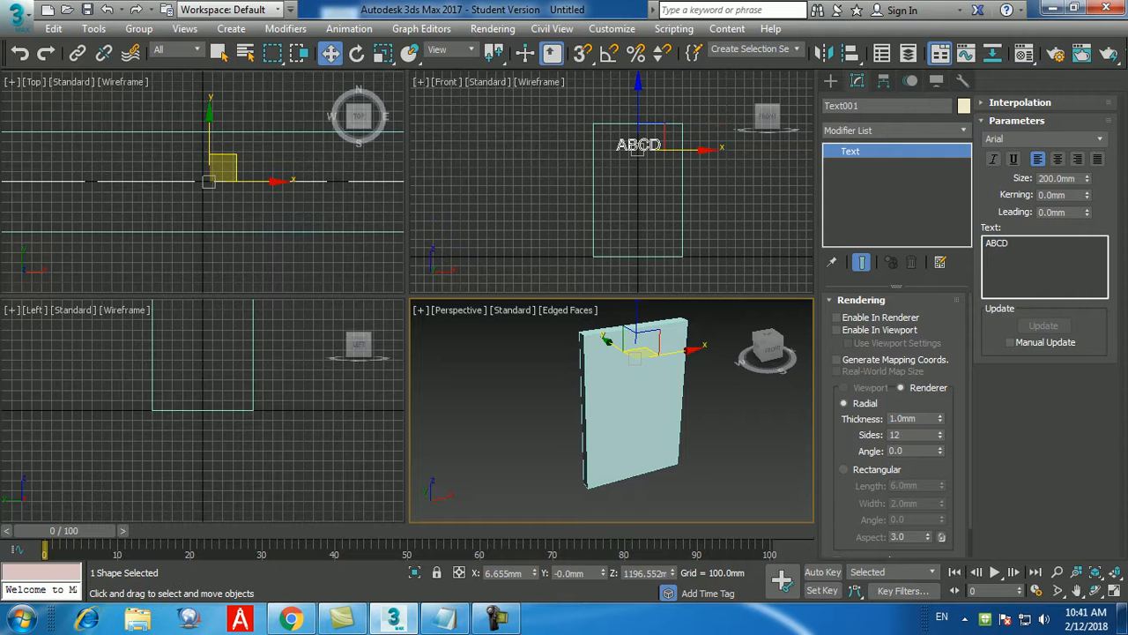
right_click(535, 573)
right_click(677, 573)
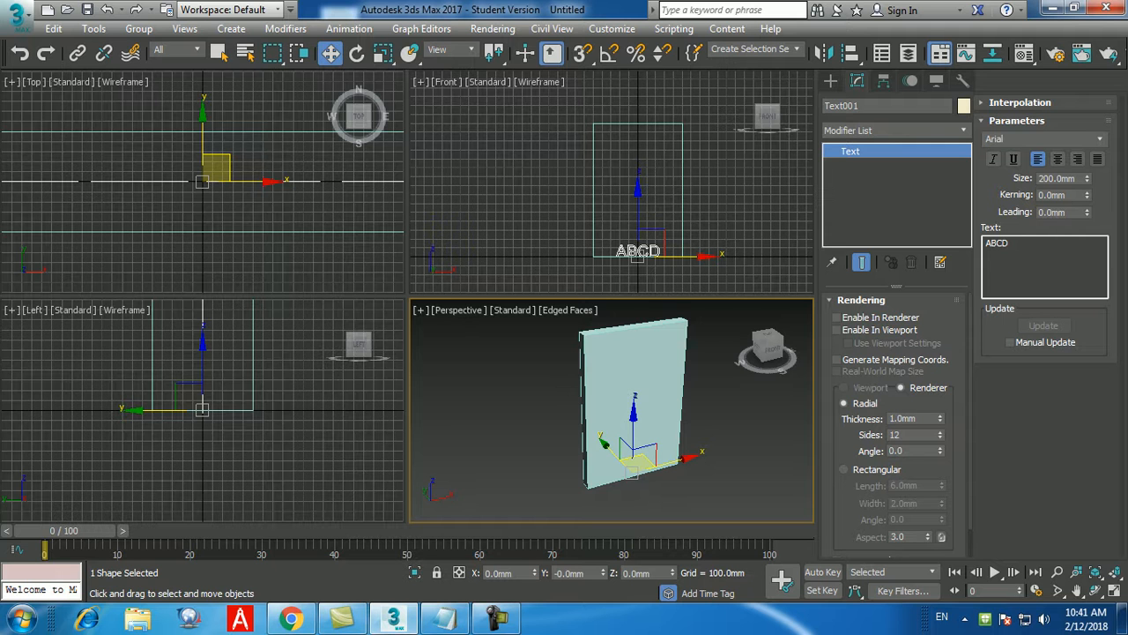
double_click(637, 573)
type("750")
key("Return")
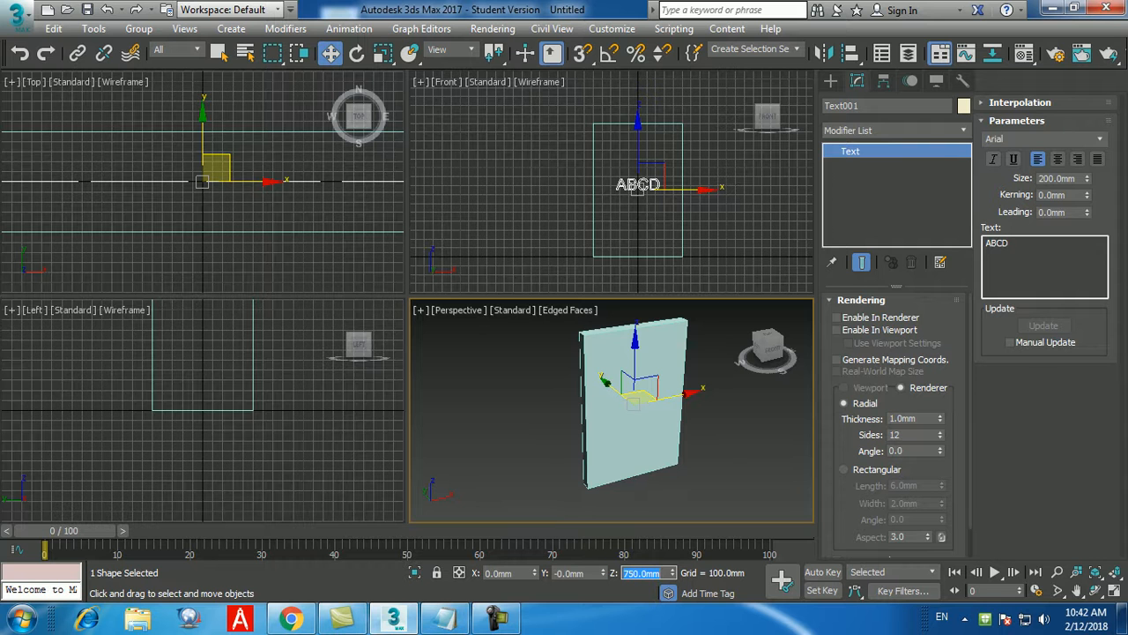
left_click_drag(638, 144, 639, 112)
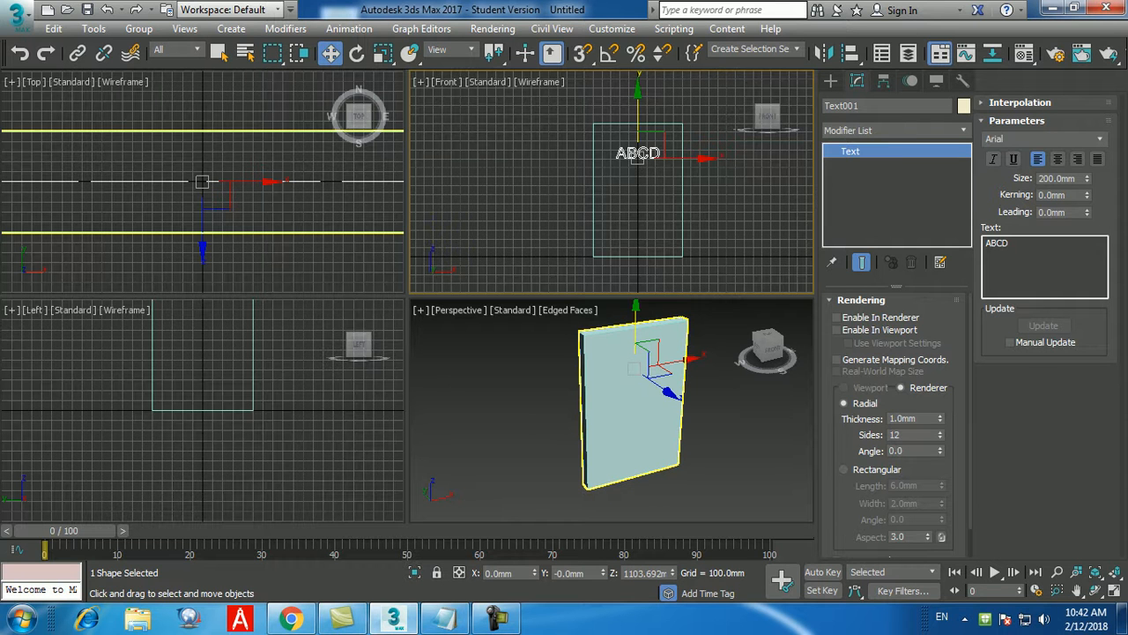
Select the wall in the maximized Perspective viewport and set its Y position to 100 mm, behind the ABCD text.
left_click(724, 441)
key("alt+w")
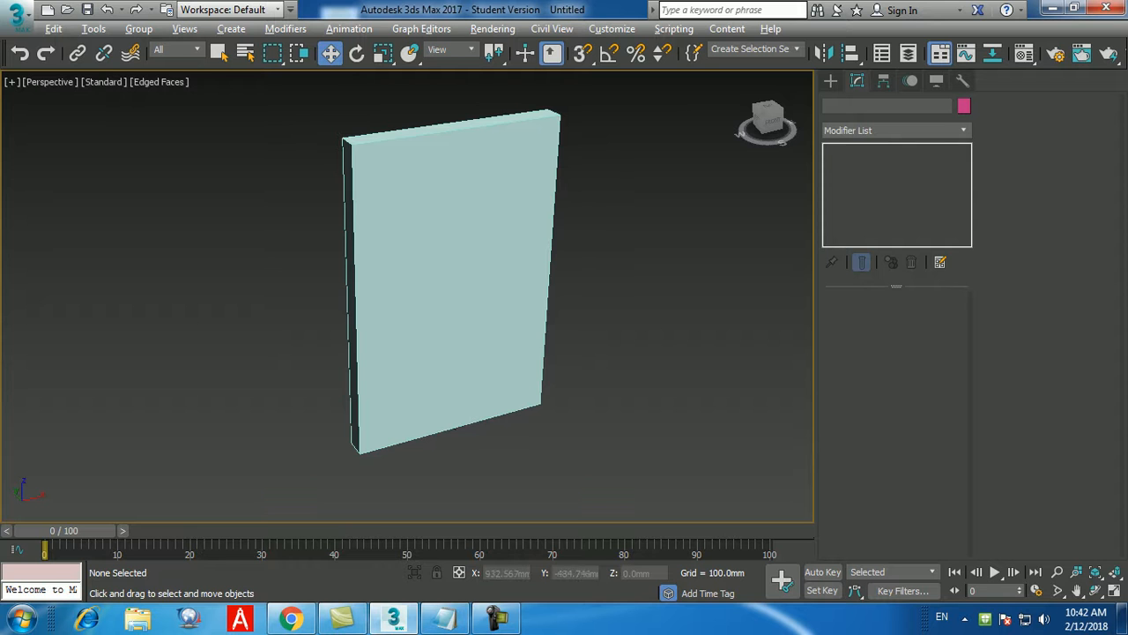
left_click(525, 379)
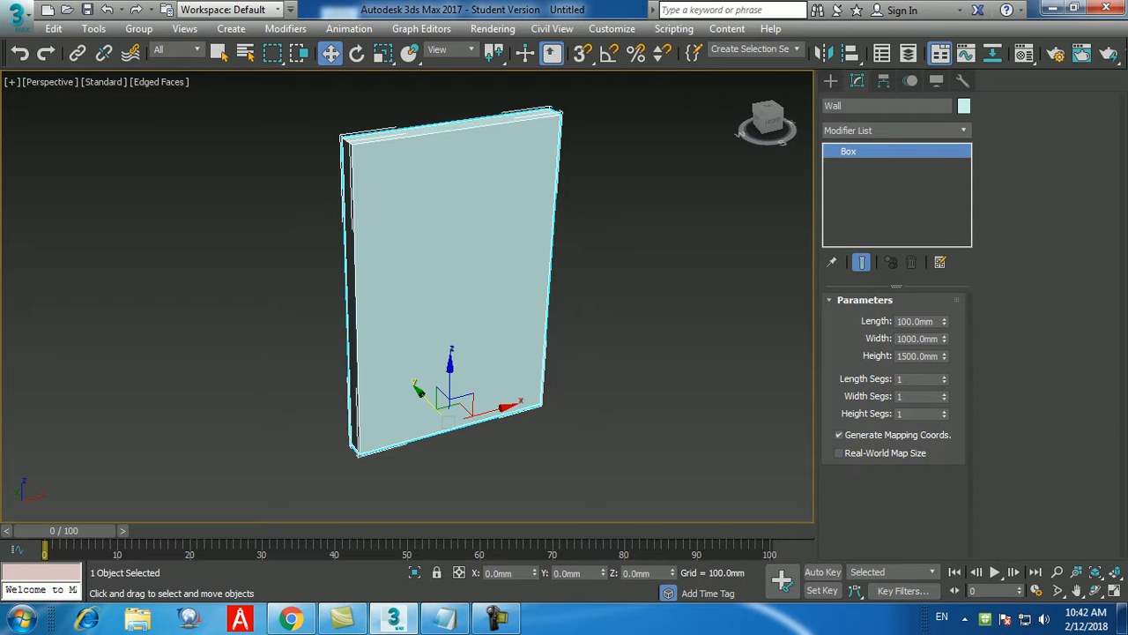
double_click(568, 573)
type("100")
key("Return")
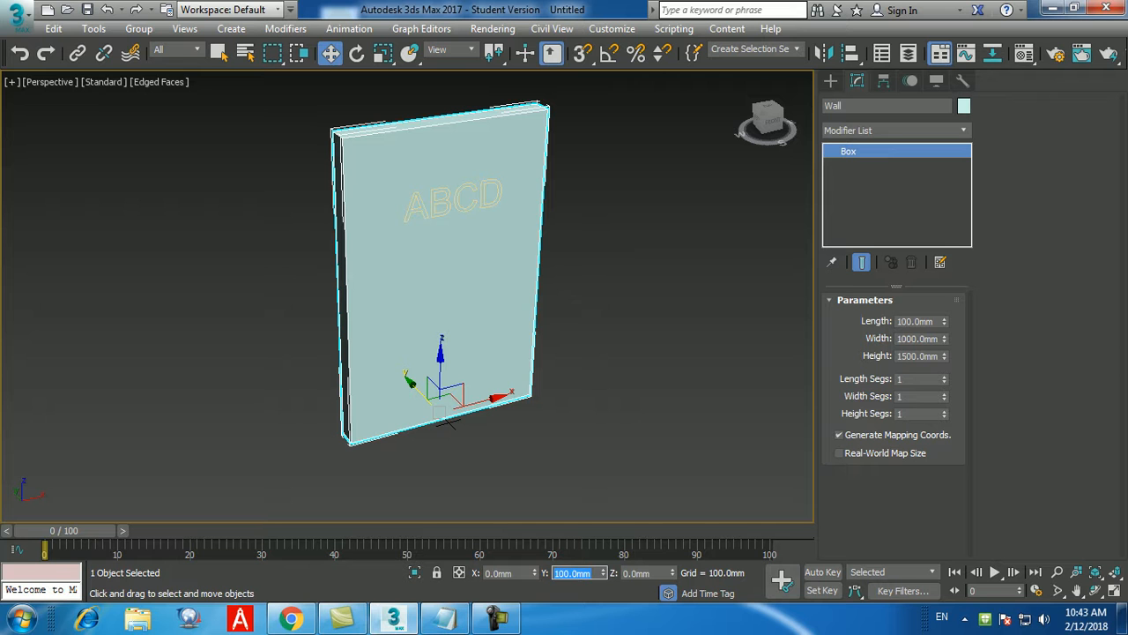
key("Return")
key("F4")
key("F4")
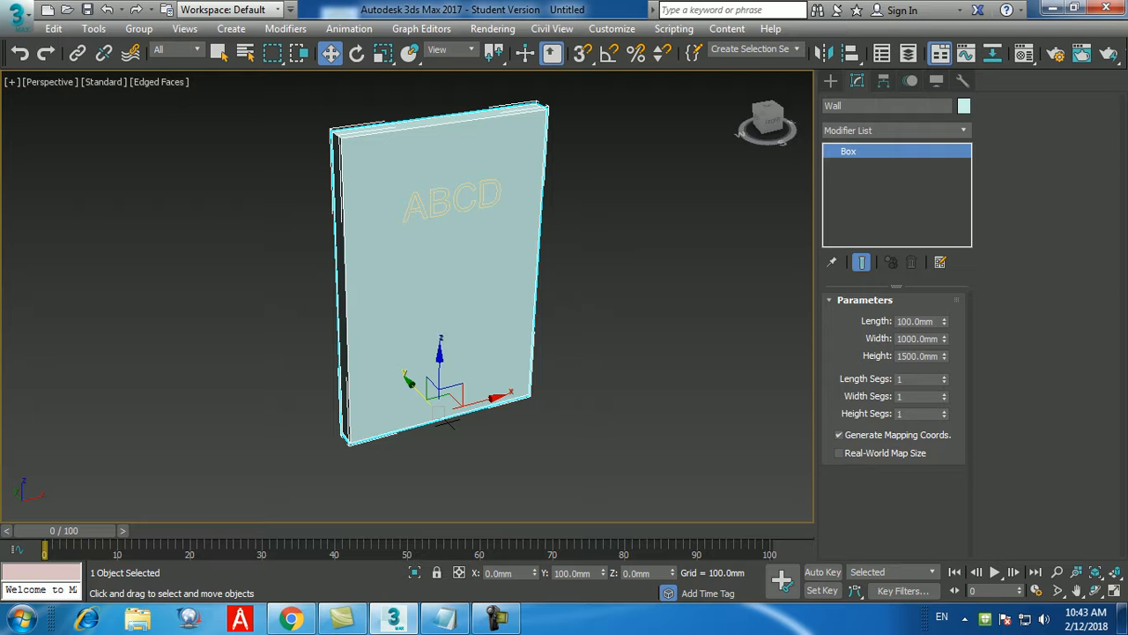
Select the wall box and turn it into a ShapeMerge compound object.
left_click(615, 344)
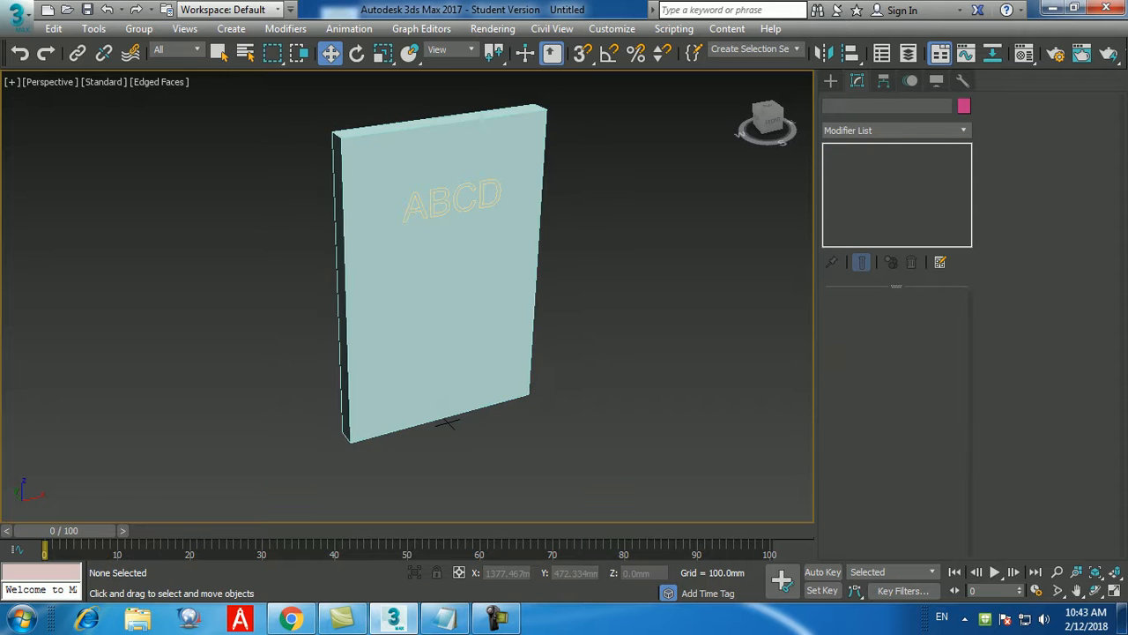
middle_click_drag(530, 326, 555, 368, "alt")
scroll(465, 329, "up", 3)
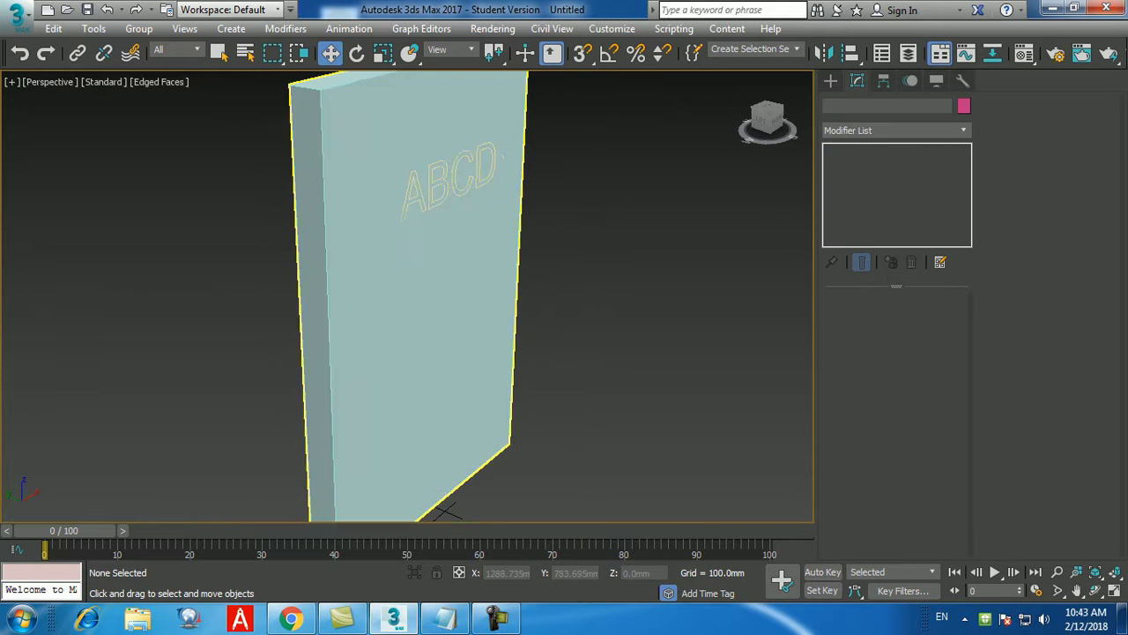
left_click(465, 332)
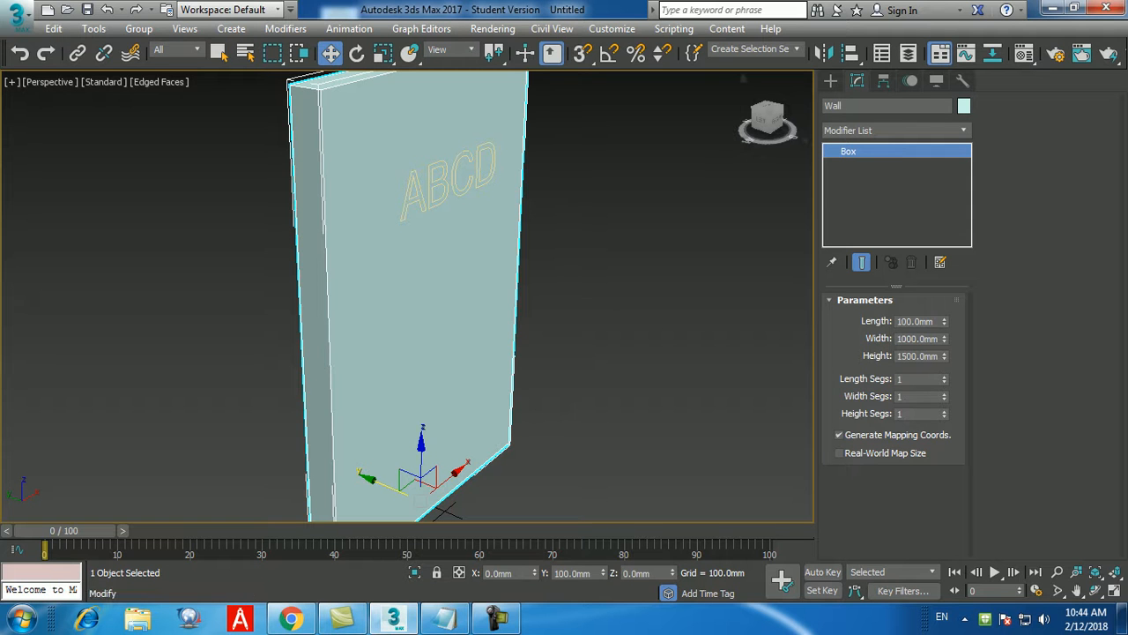
left_click(830, 80)
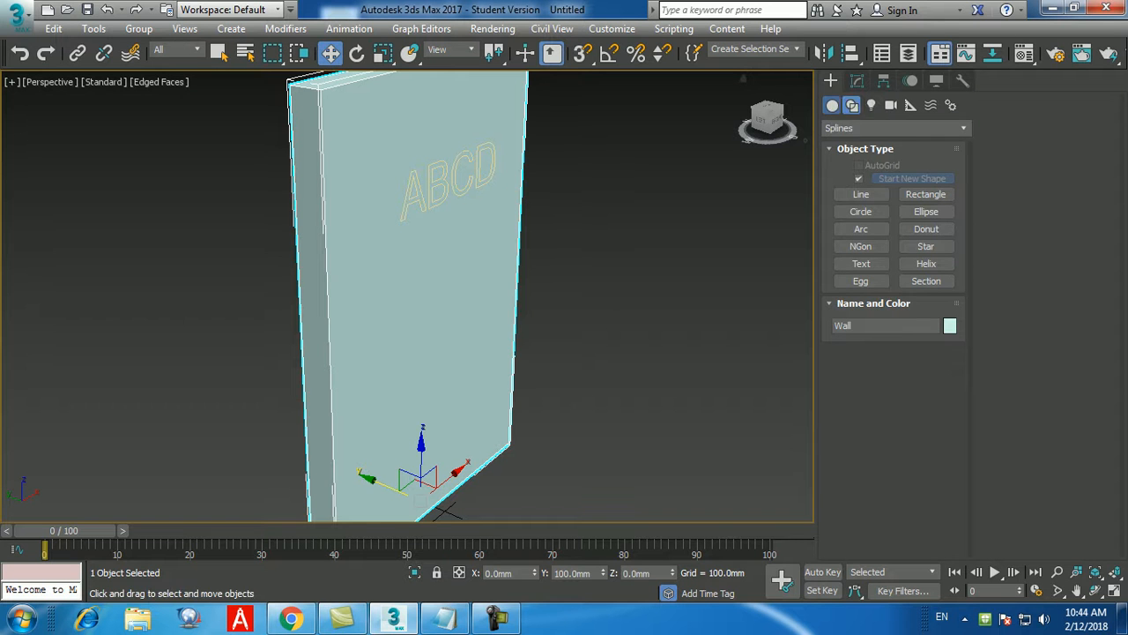
left_click(833, 105)
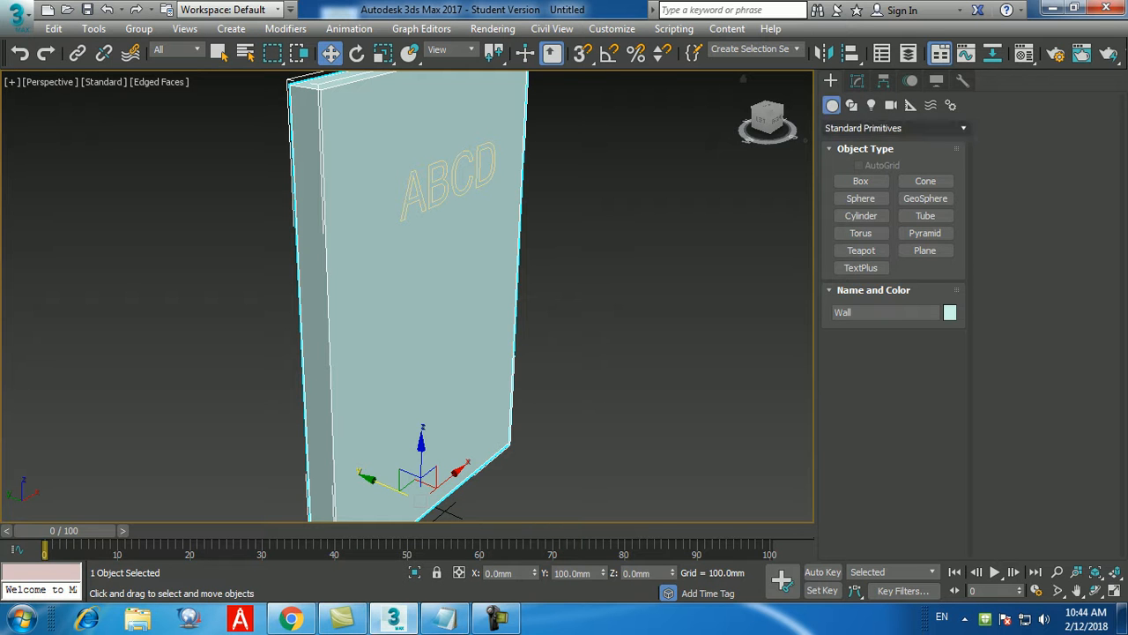
left_click(895, 128)
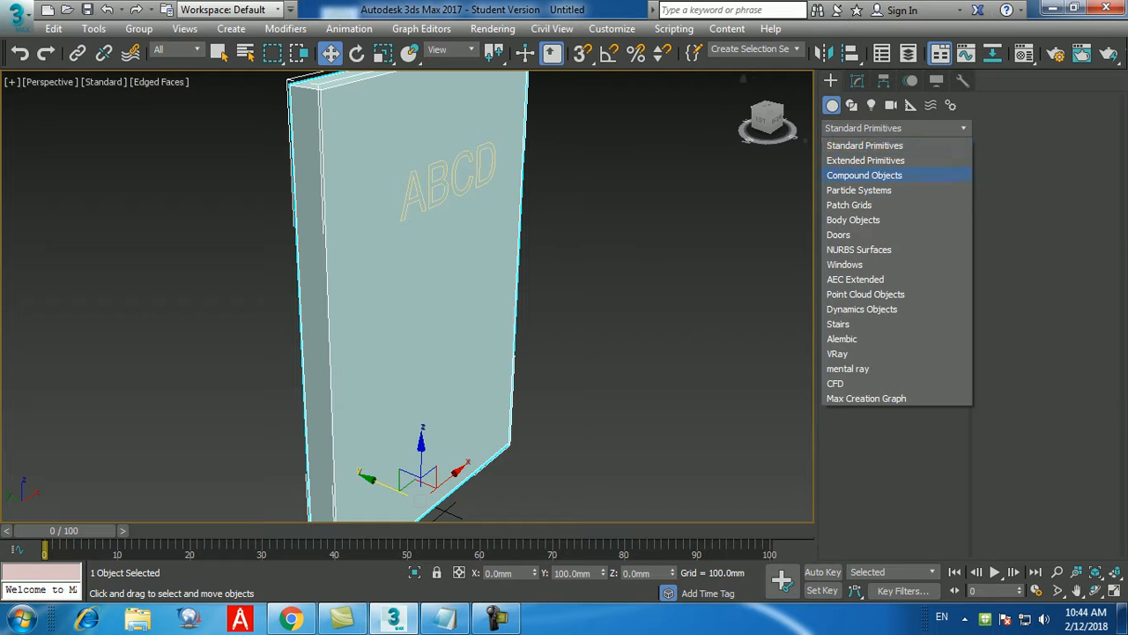
left_click(865, 175)
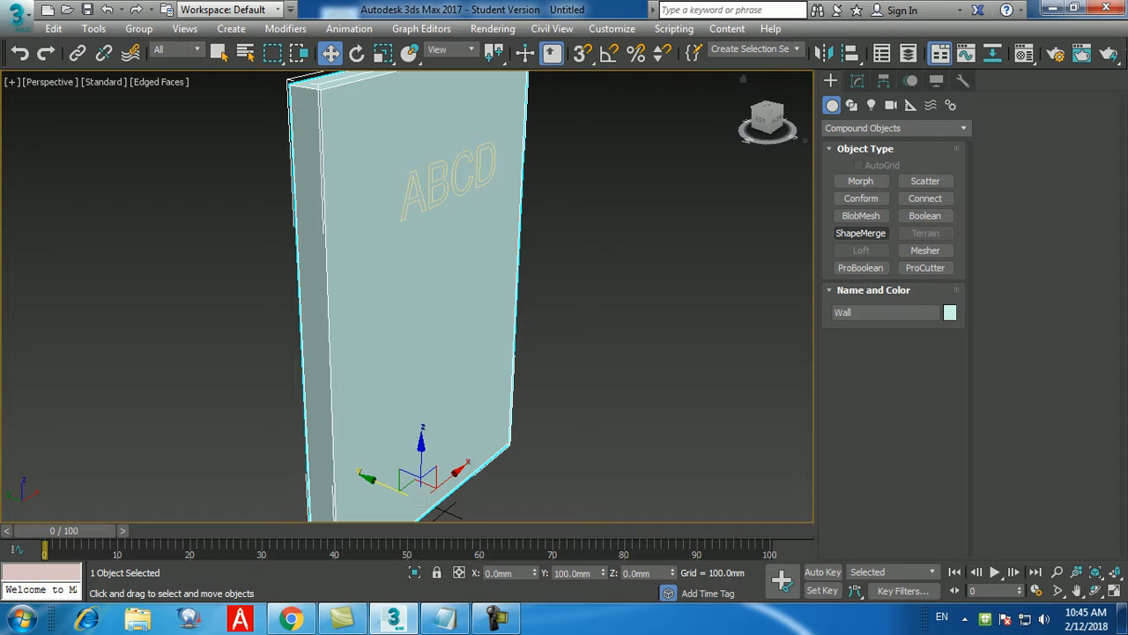
left_click(860, 233)
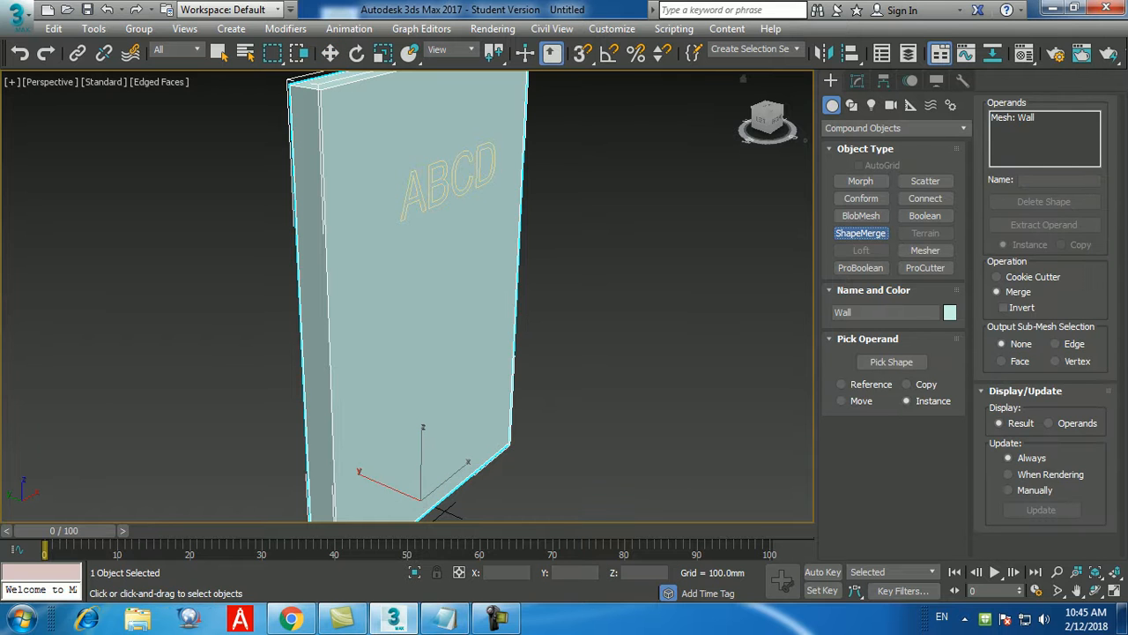
Pick the ABCD text as an instanced shape to merge into the wall, and apply ShapeMerge to the wall once more.
left_click(891, 362)
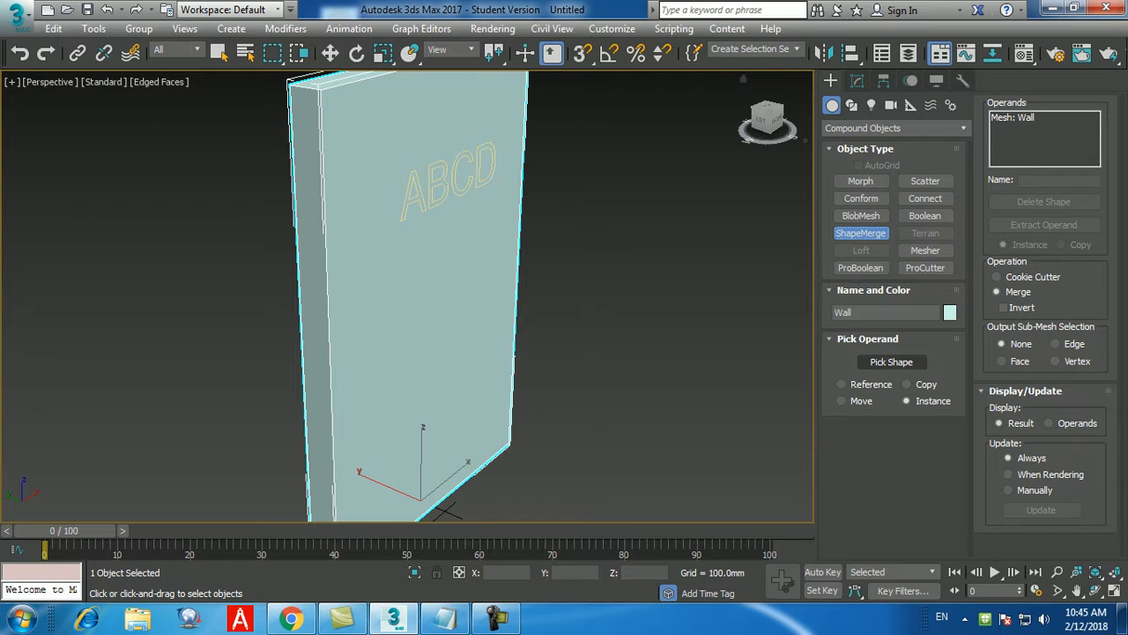
left_click(892, 361)
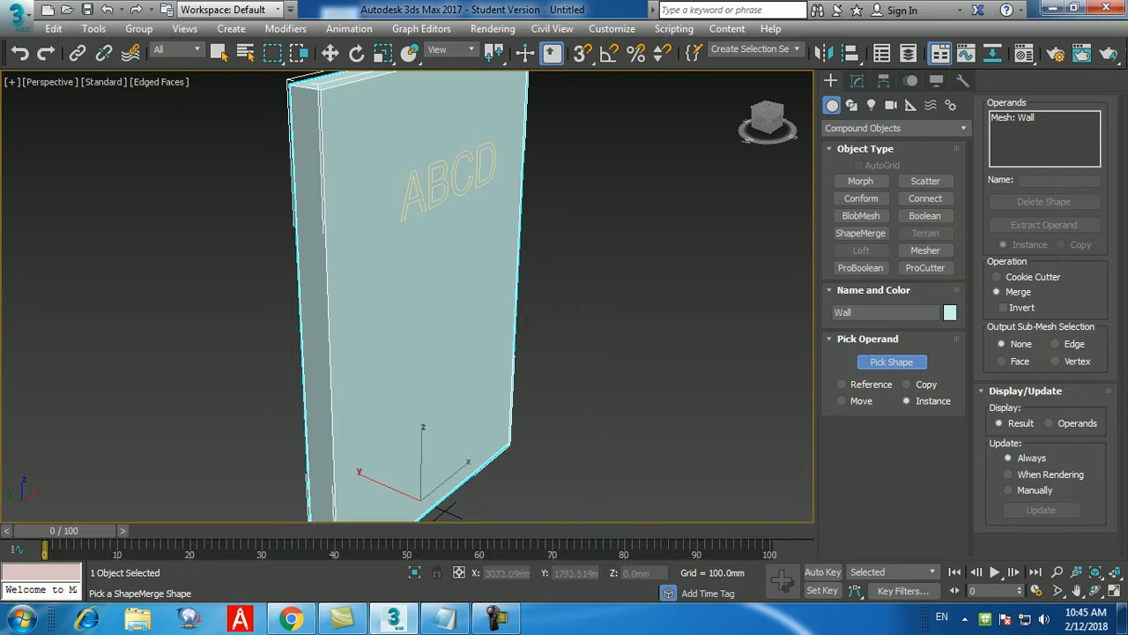
left_click(486, 181)
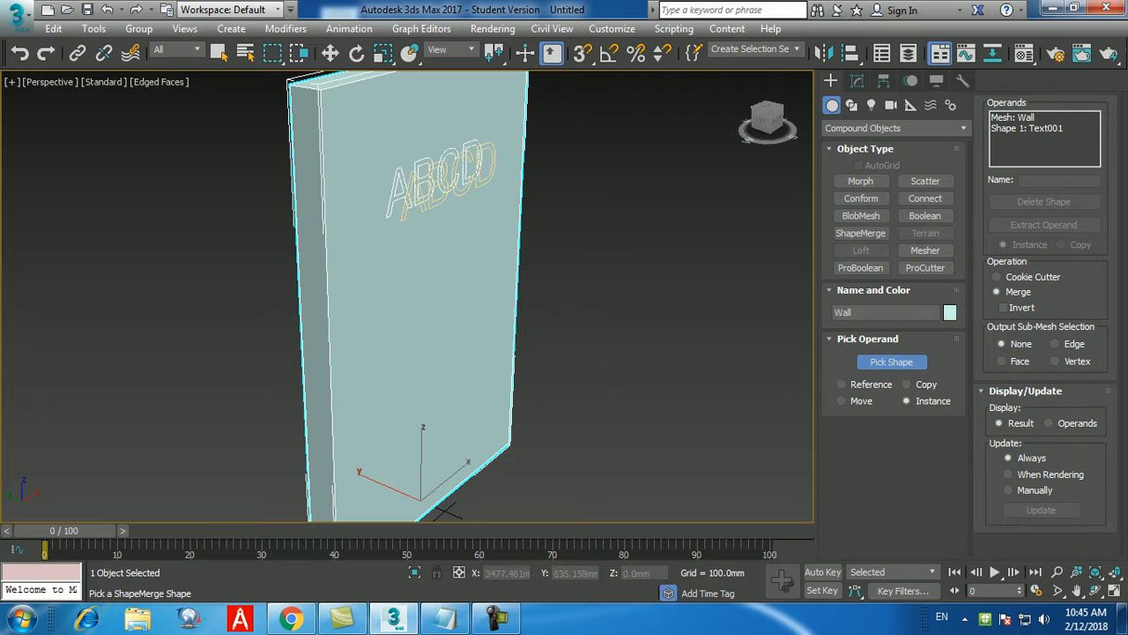
key("Escape")
key("w")
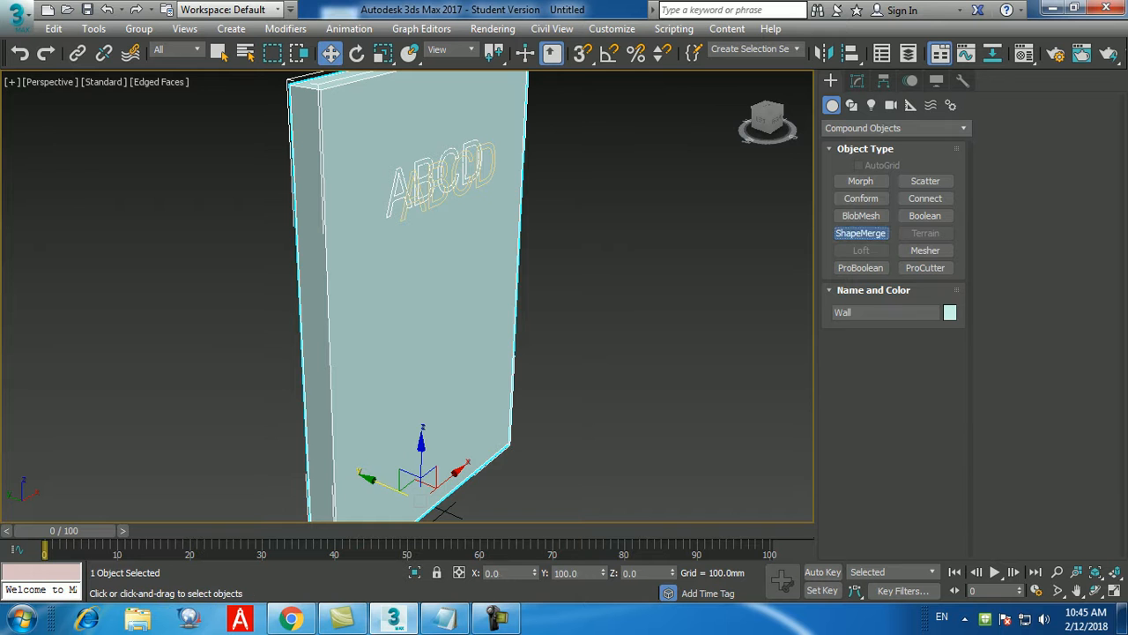
left_click(860, 233)
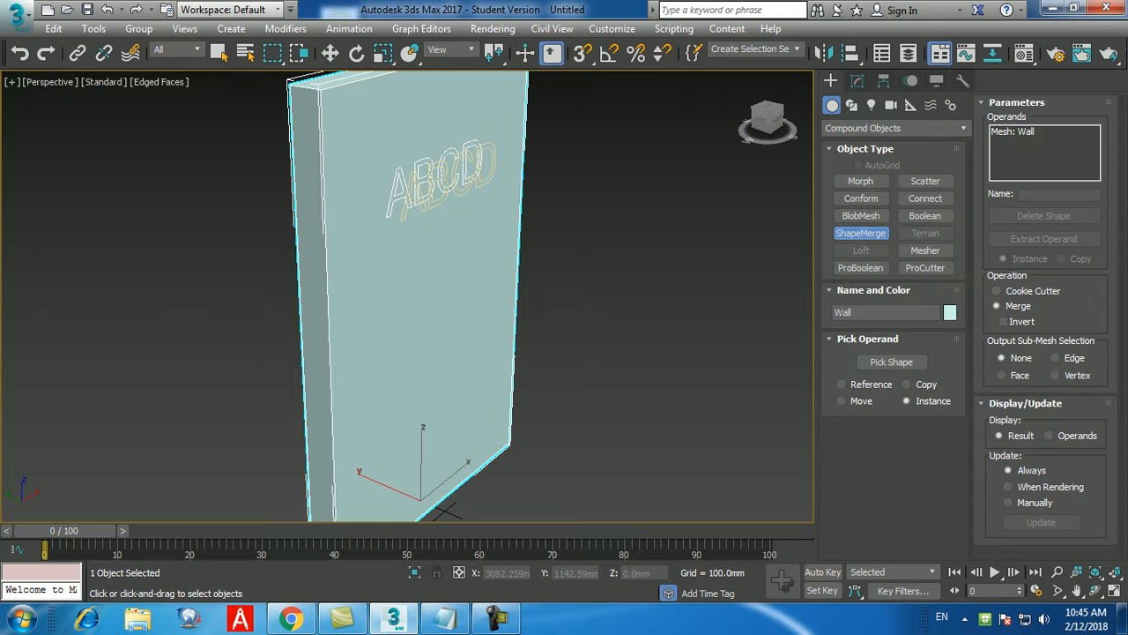
key("w")
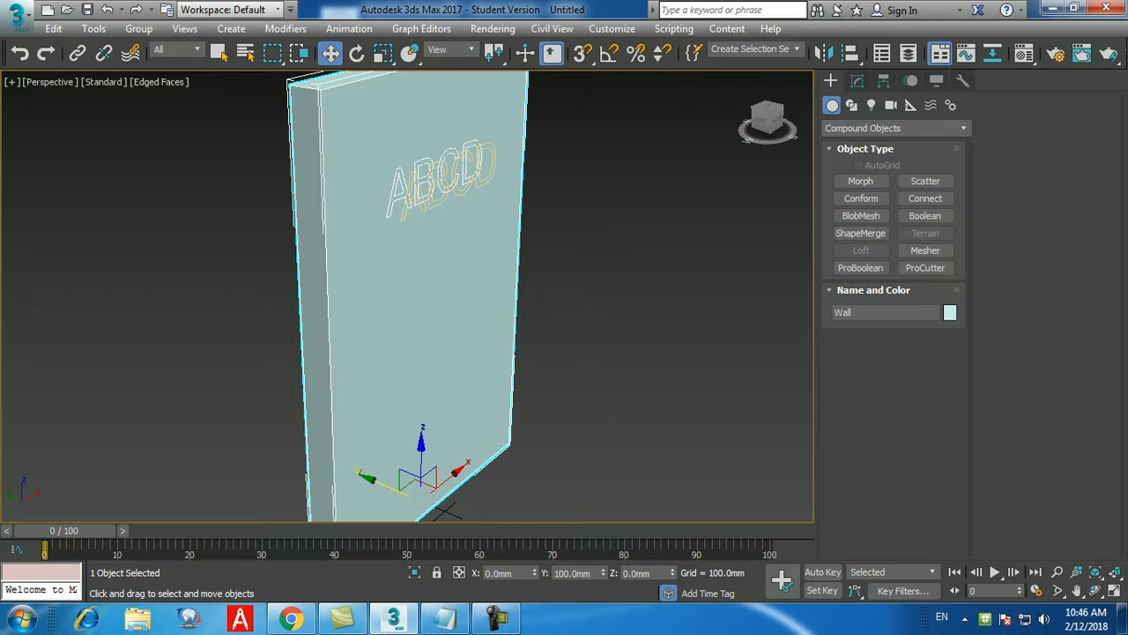
Try deleting the original ABCD text in front of the wall, and undo the deletion.
left_click(592, 210)
left_click(443, 181)
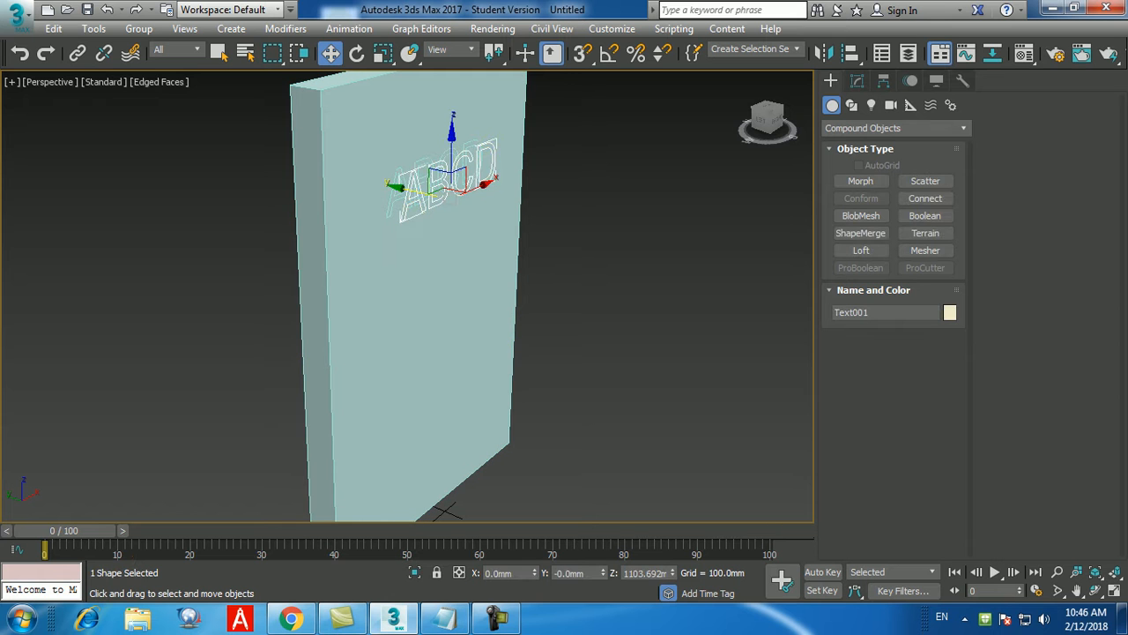
key("Delete")
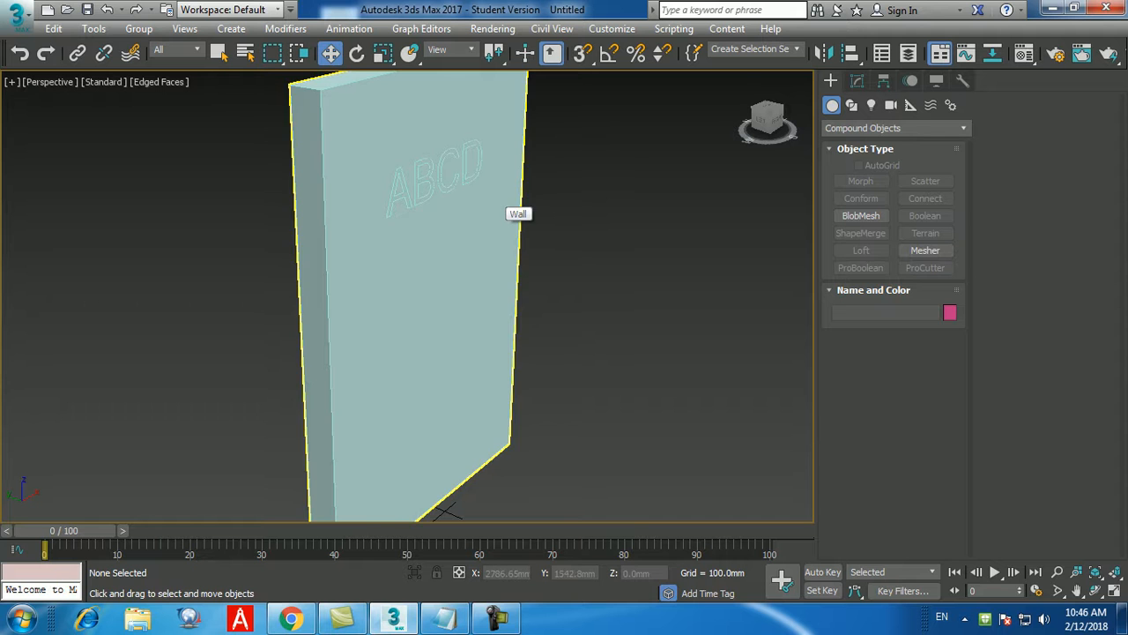
key("ctrl+z")
key("ctrl+z")
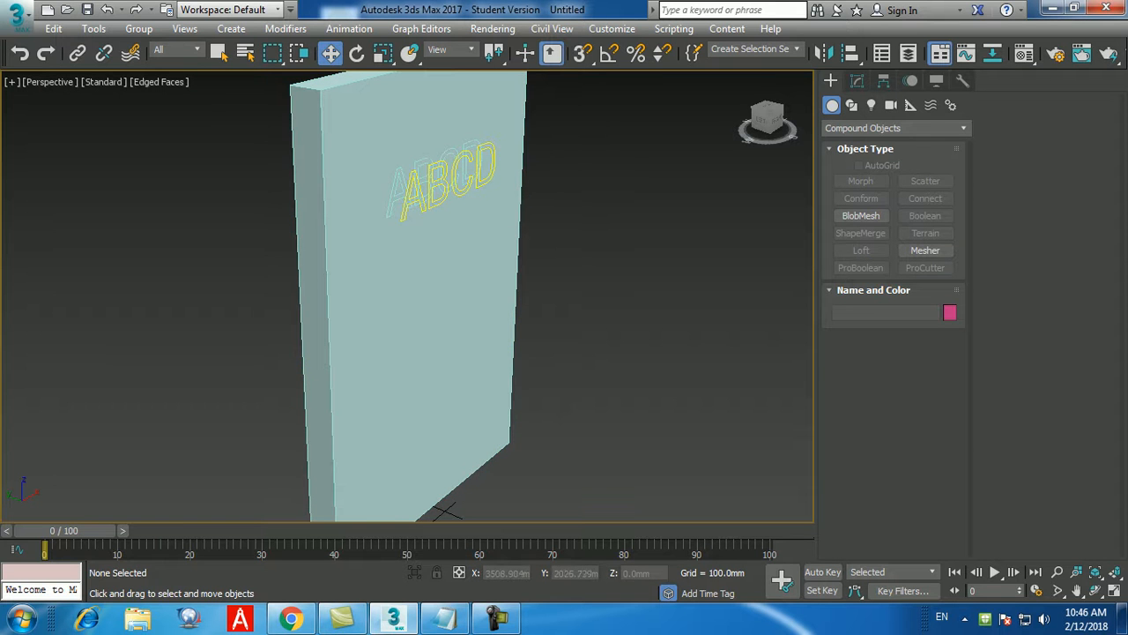
Delete the original ABCD text spline, keeping only the outline merged into the wall.
left_click(445, 181)
key("Delete")
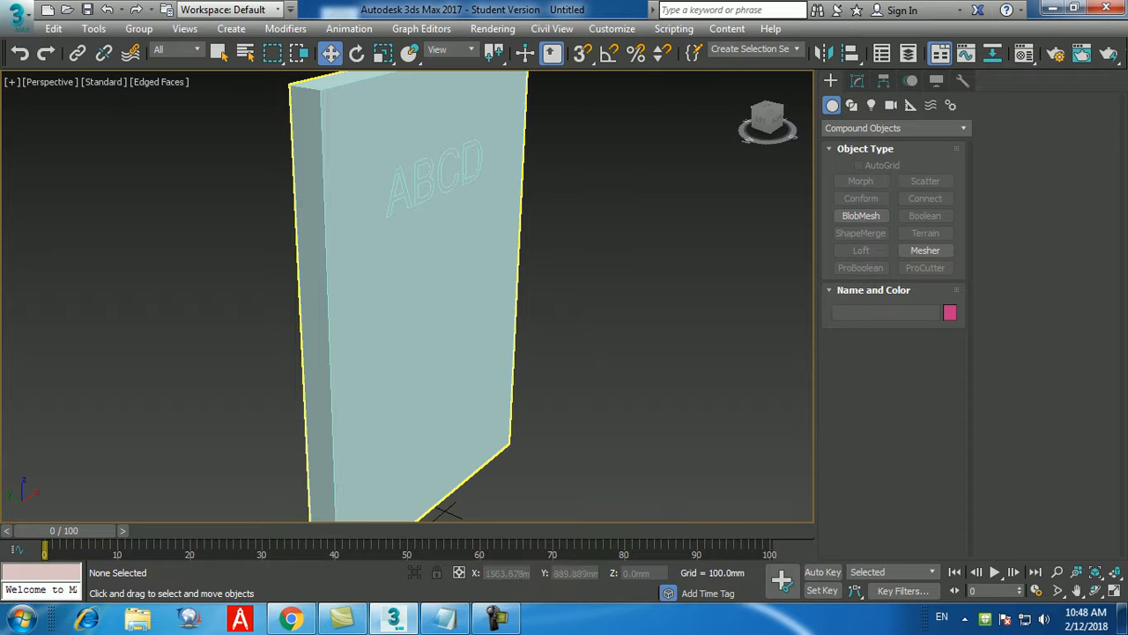
Select the wall and add an Edit Poly modifier above its ShapeMerge.
left_click(445, 511)
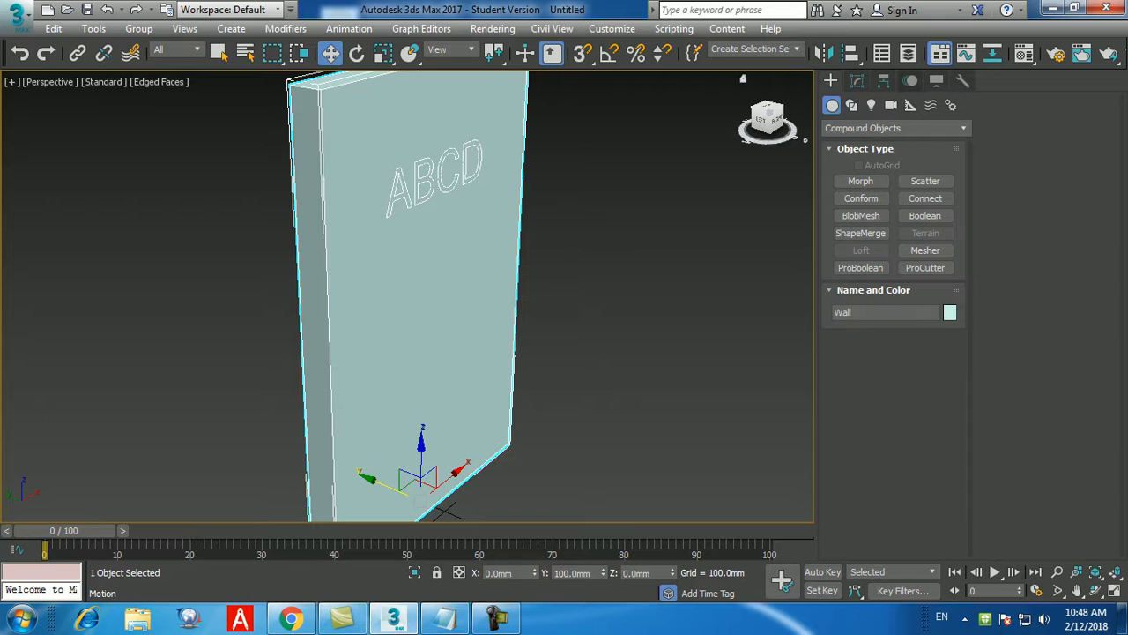
left_click(857, 81)
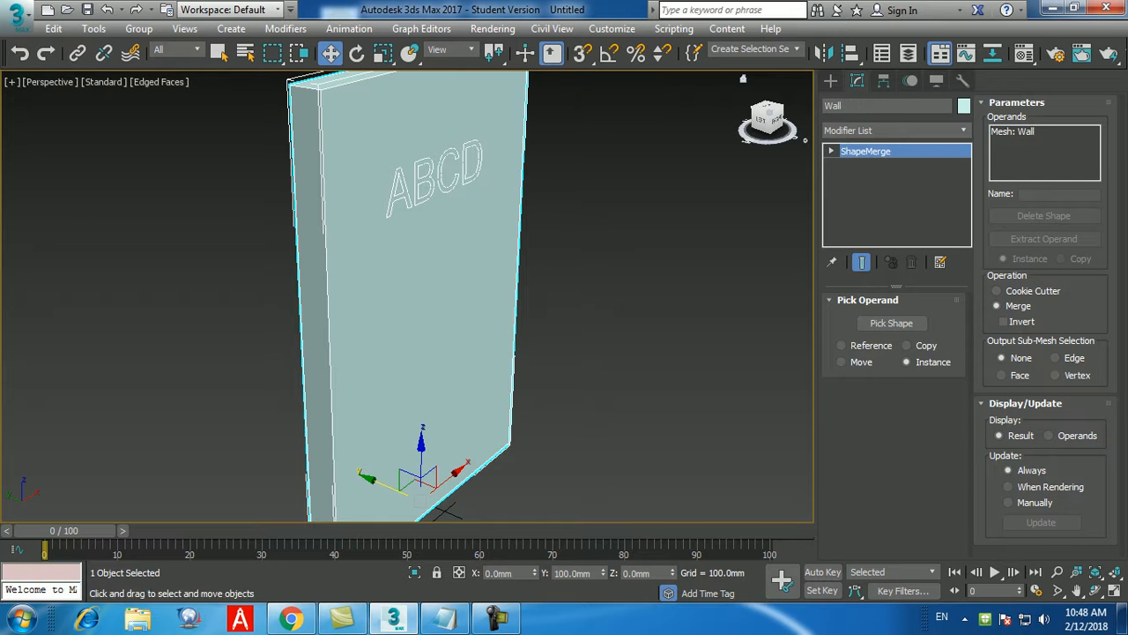
left_click(895, 130)
key("e")
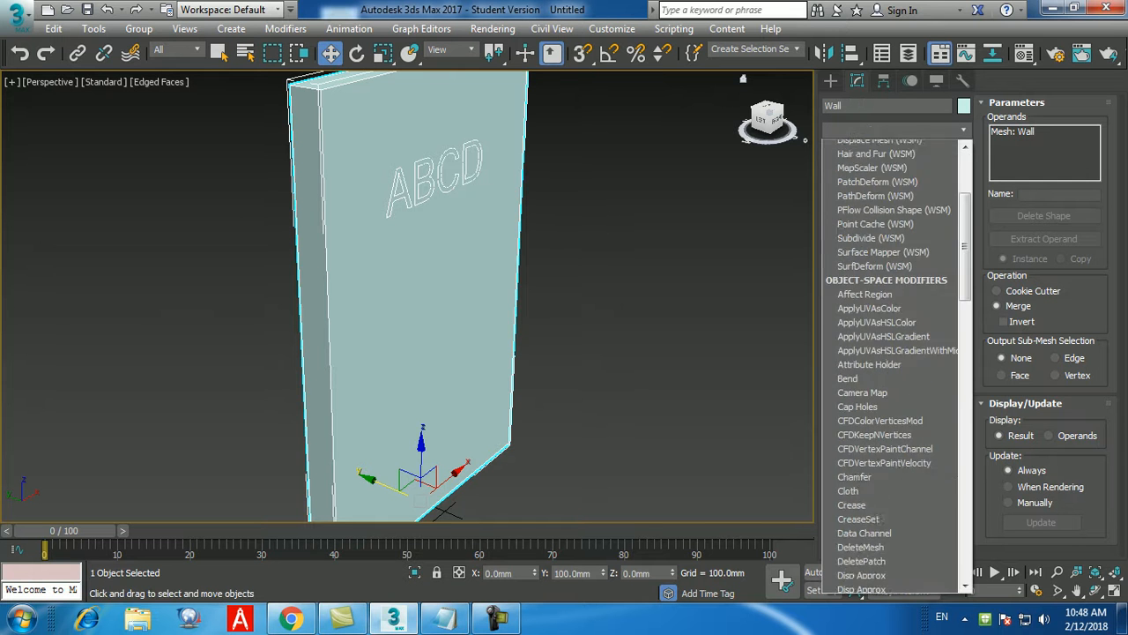
key("Down")
key("Down")
key("Down")
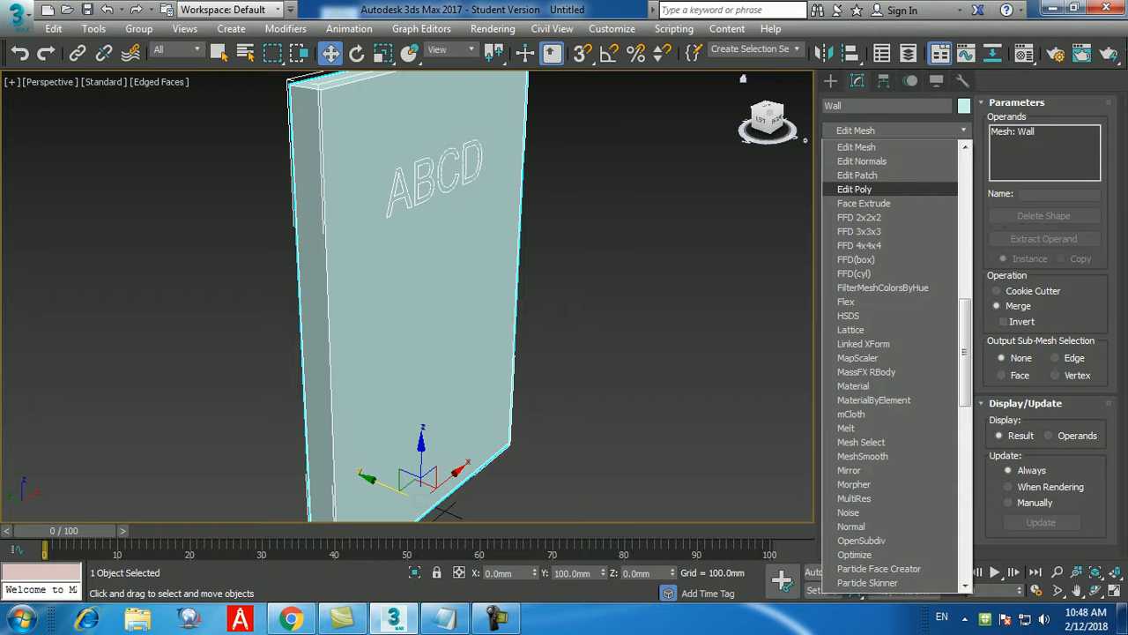
key("Return")
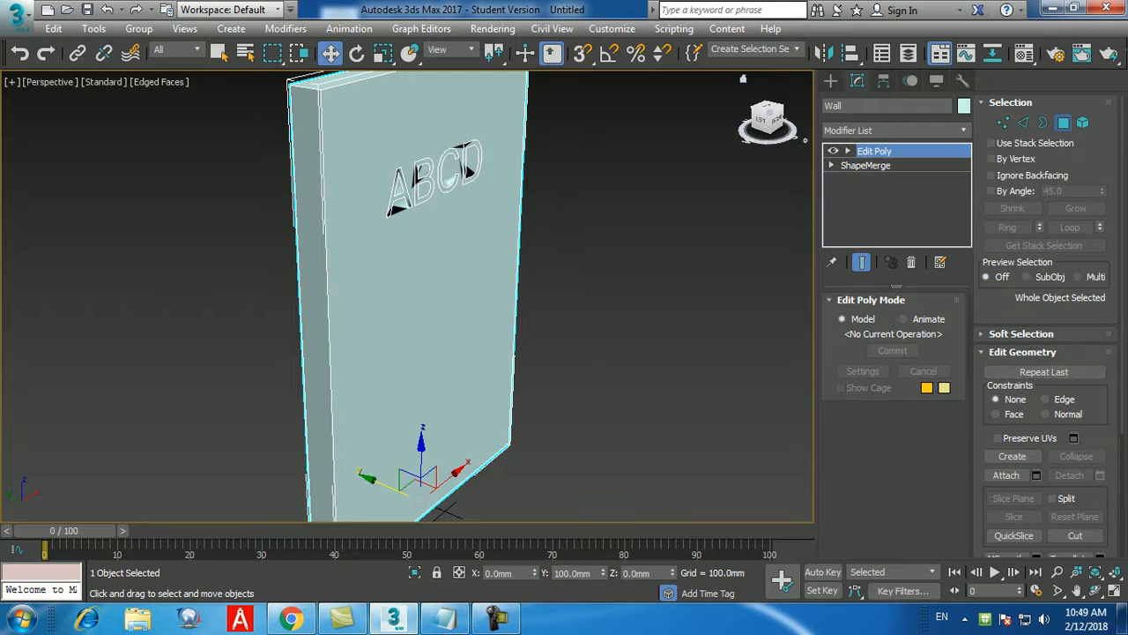
Extrude the ABCD letter polygons on the wall by 50 mm, and check them with edged faces off and on again.
left_click(1063, 123)
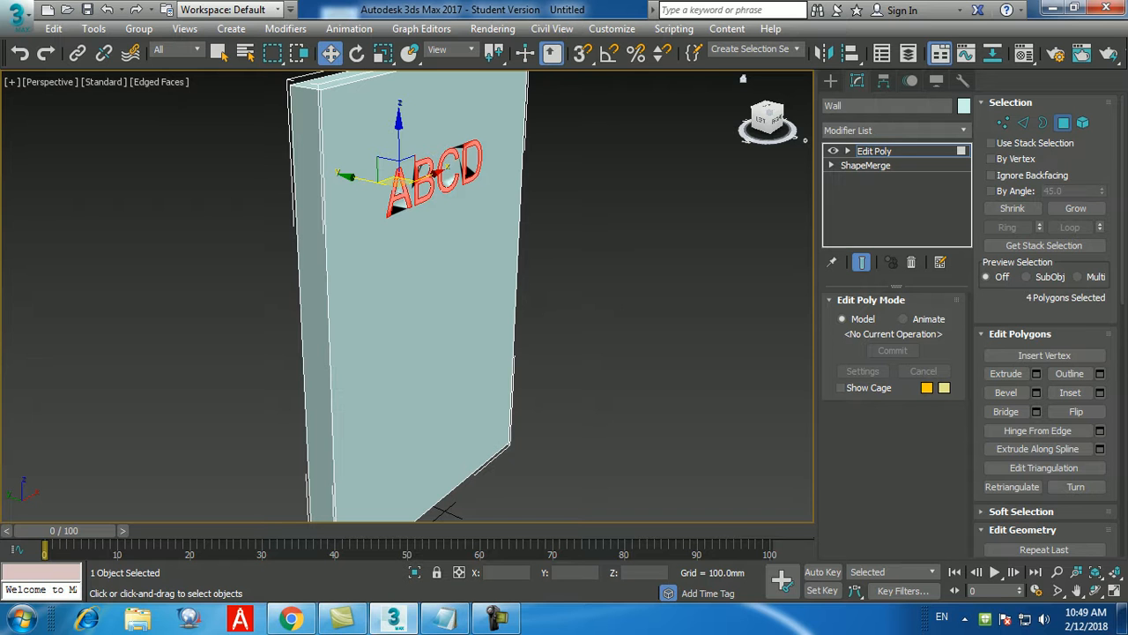
left_click(1037, 373)
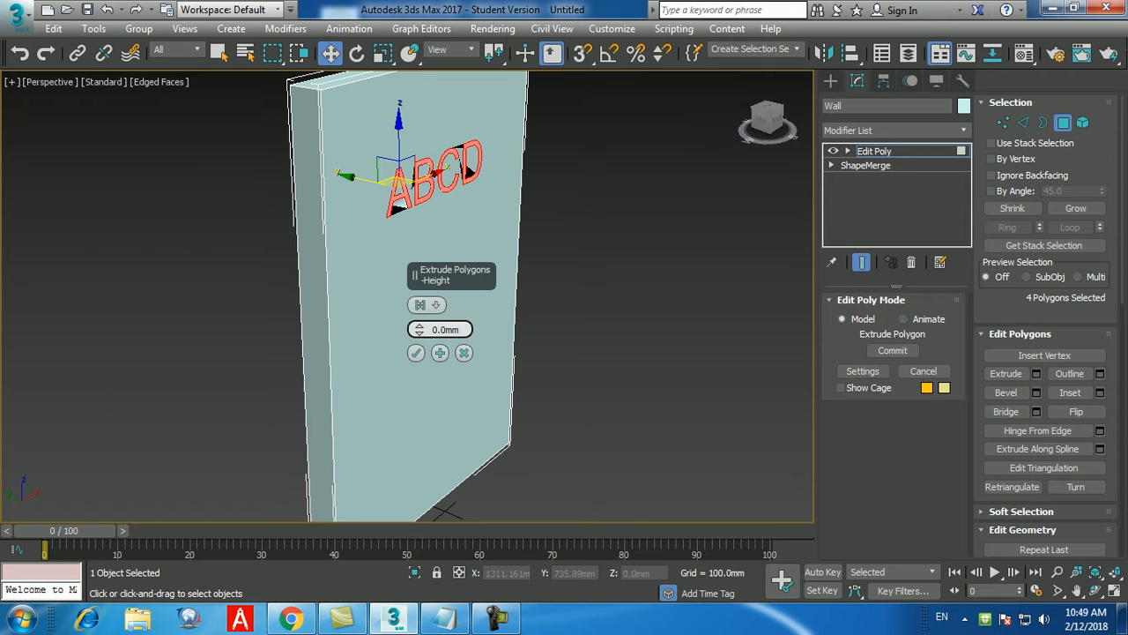
type("50")
key("Return")
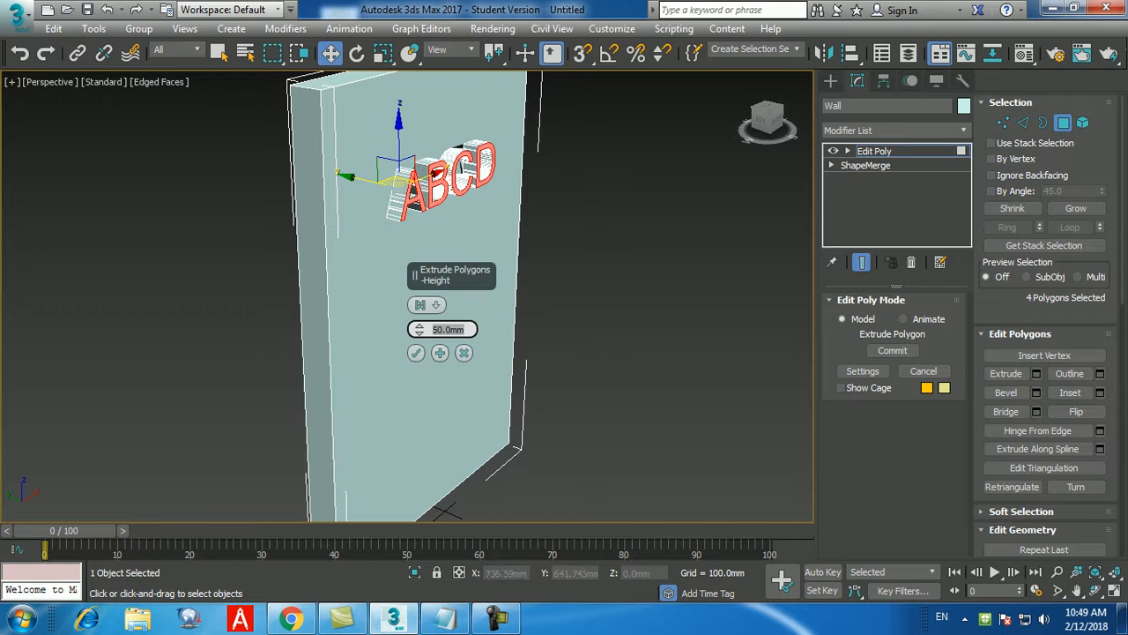
double_click(416, 353)
left_click(599, 379)
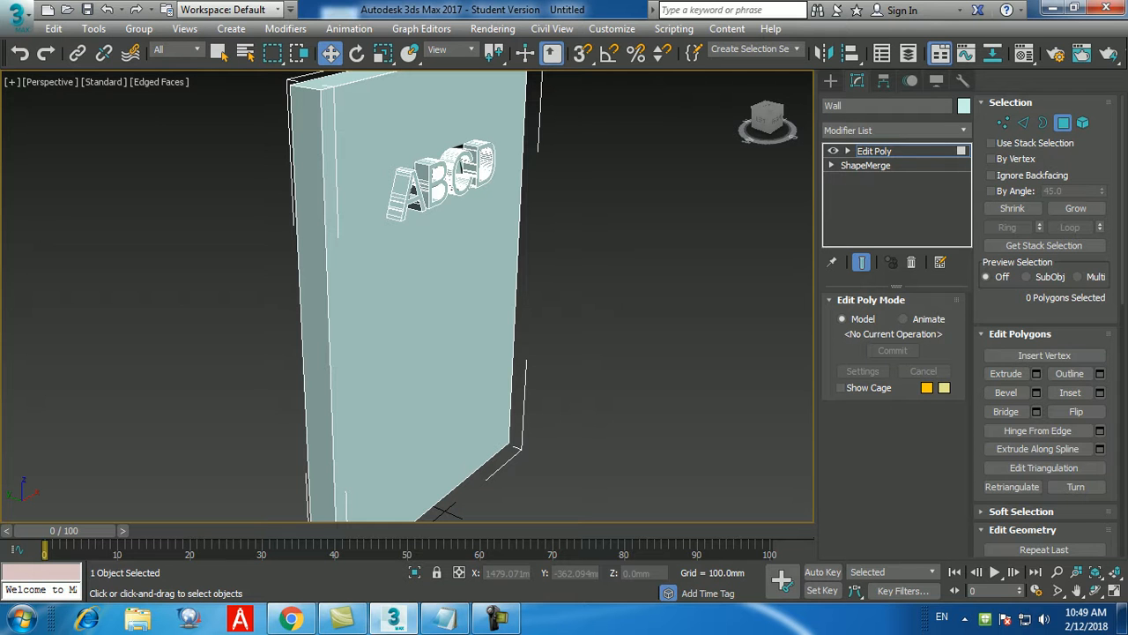
key("F4")
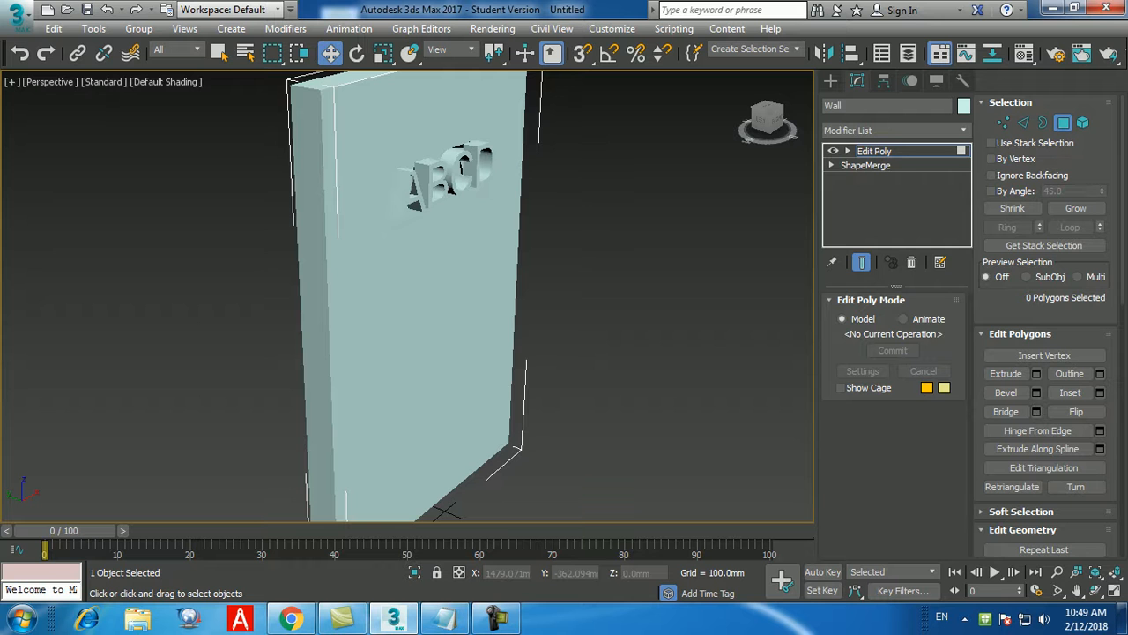
key("F4")
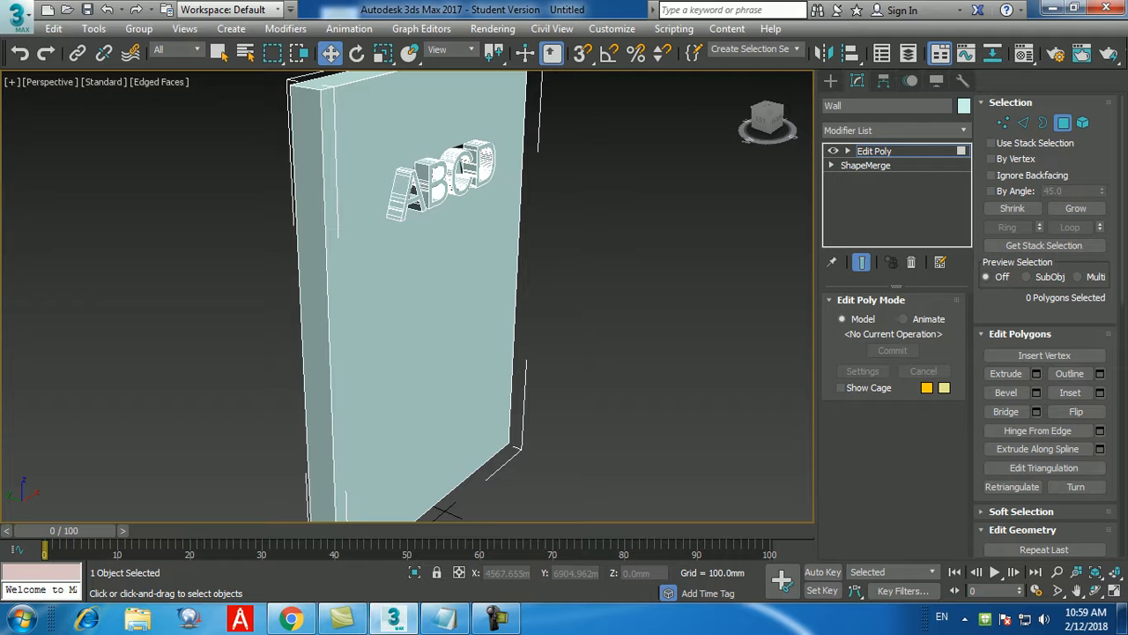
Reset the 3ds Max session to the default empty scene and confirm the reset.
left_click(16, 16)
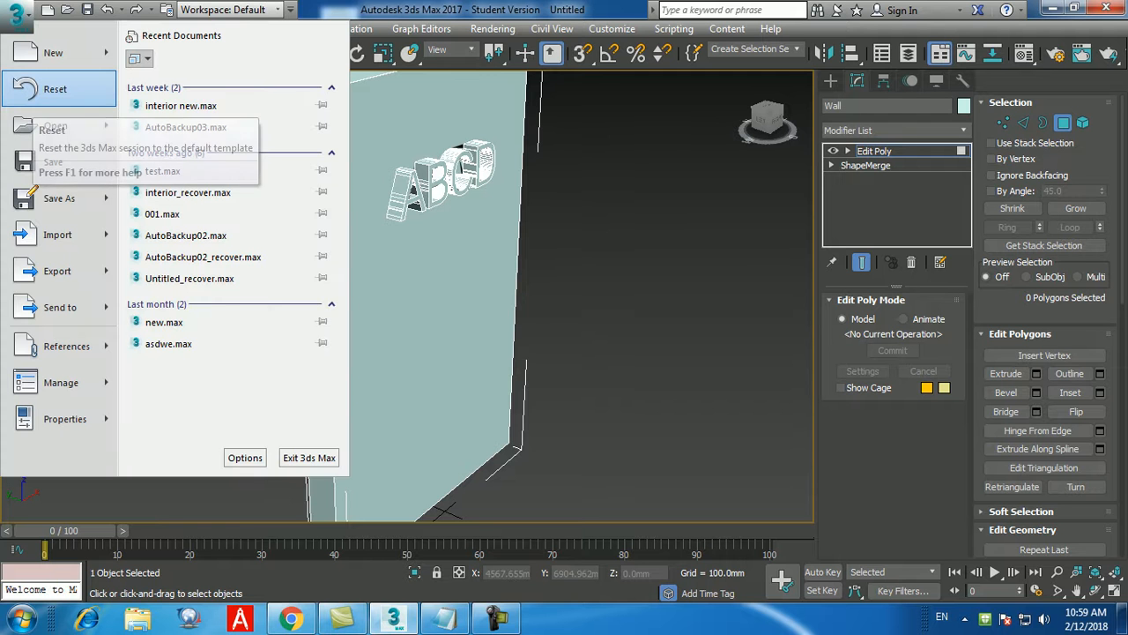
left_click(53, 89)
left_click(562, 334)
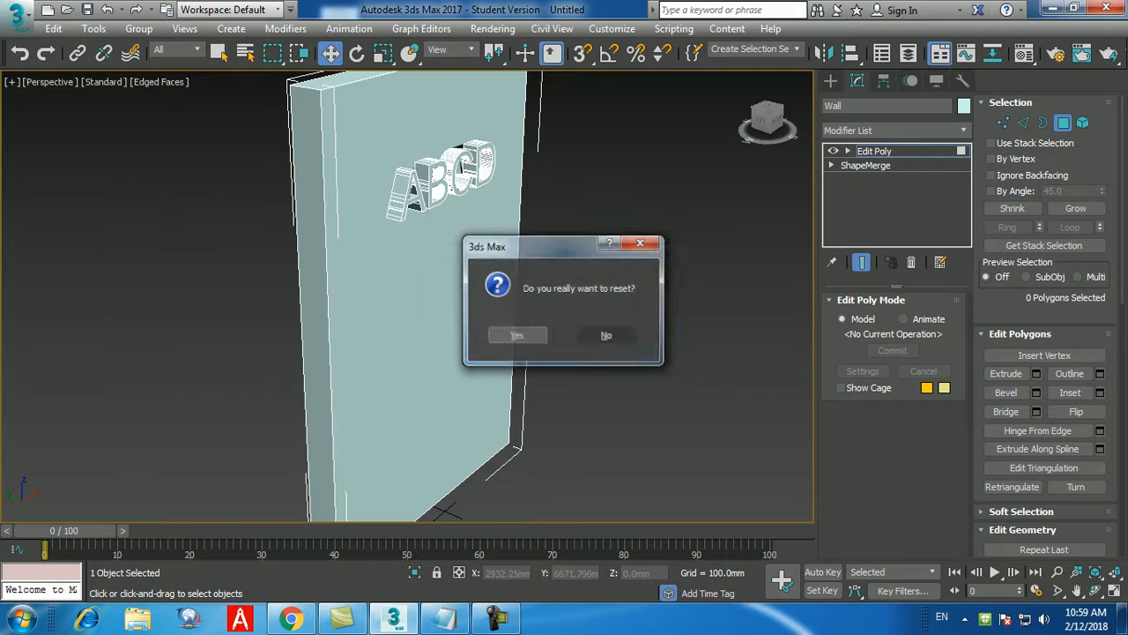
left_click(517, 333)
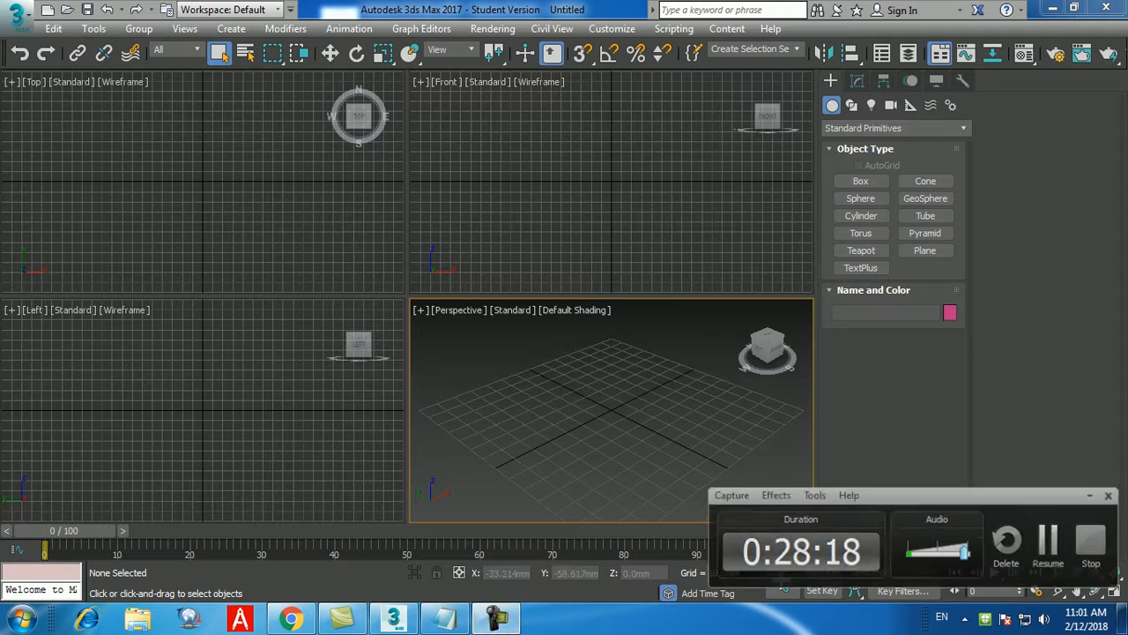
Maximize the Front view and create a circle with a 200 mm radius at the origin using exact entry values.
left_click(611, 182)
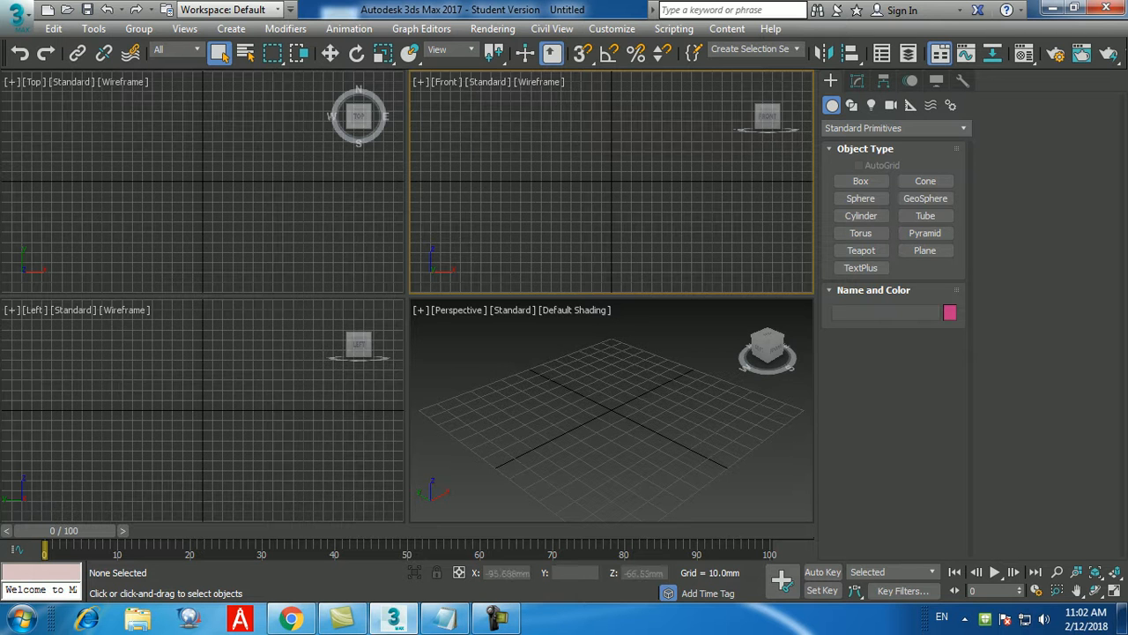
key("alt+w")
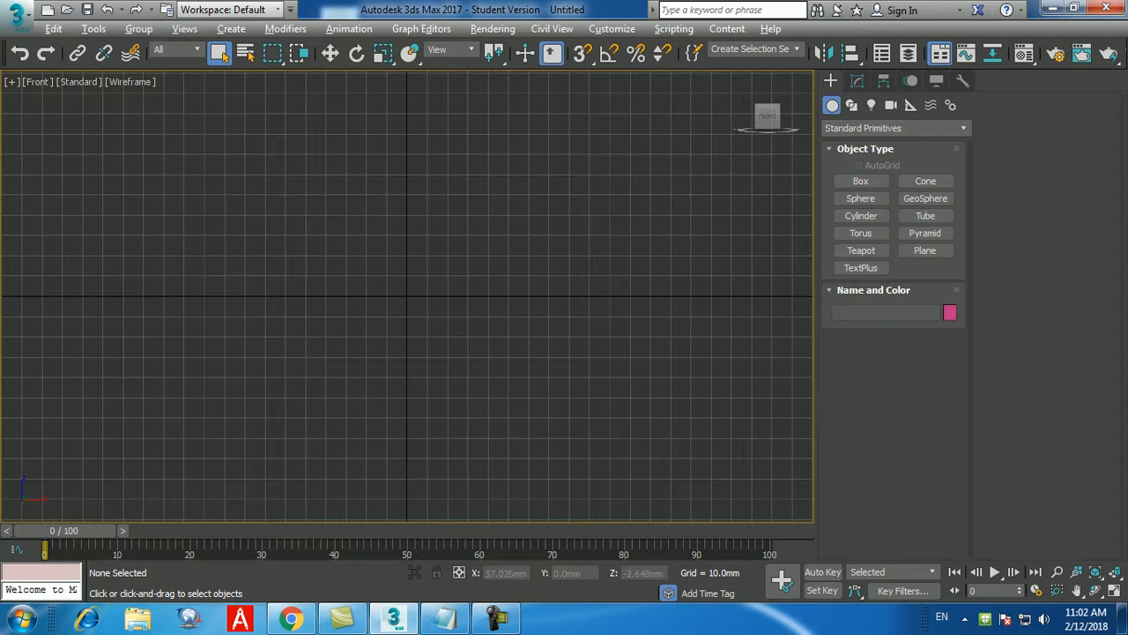
left_click(851, 104)
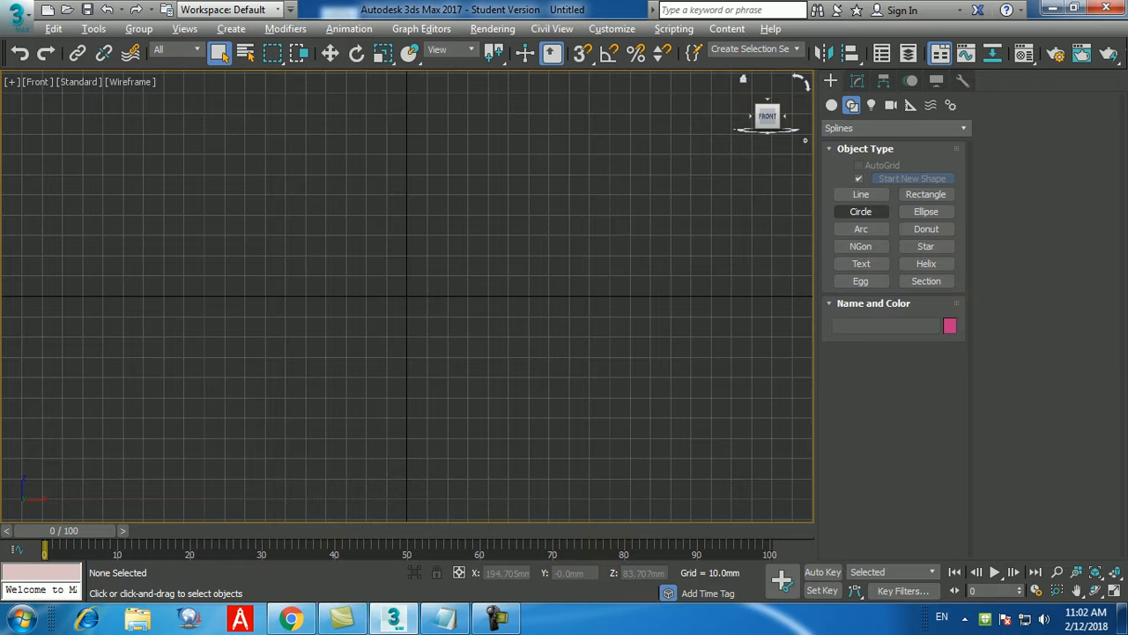
left_click(861, 212)
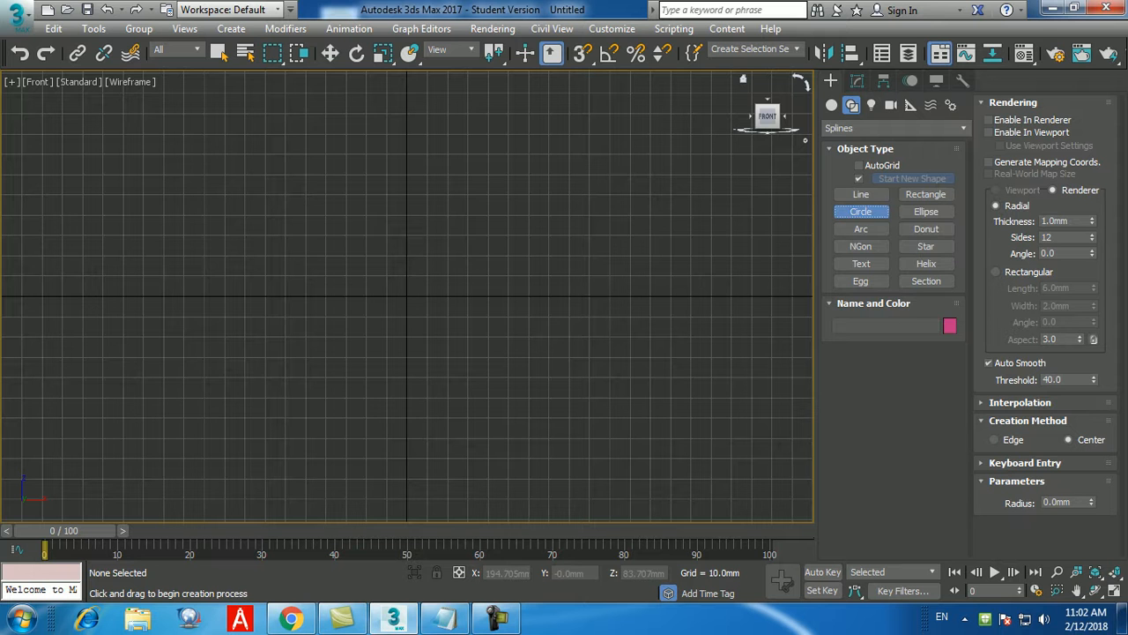
left_click(1024, 463)
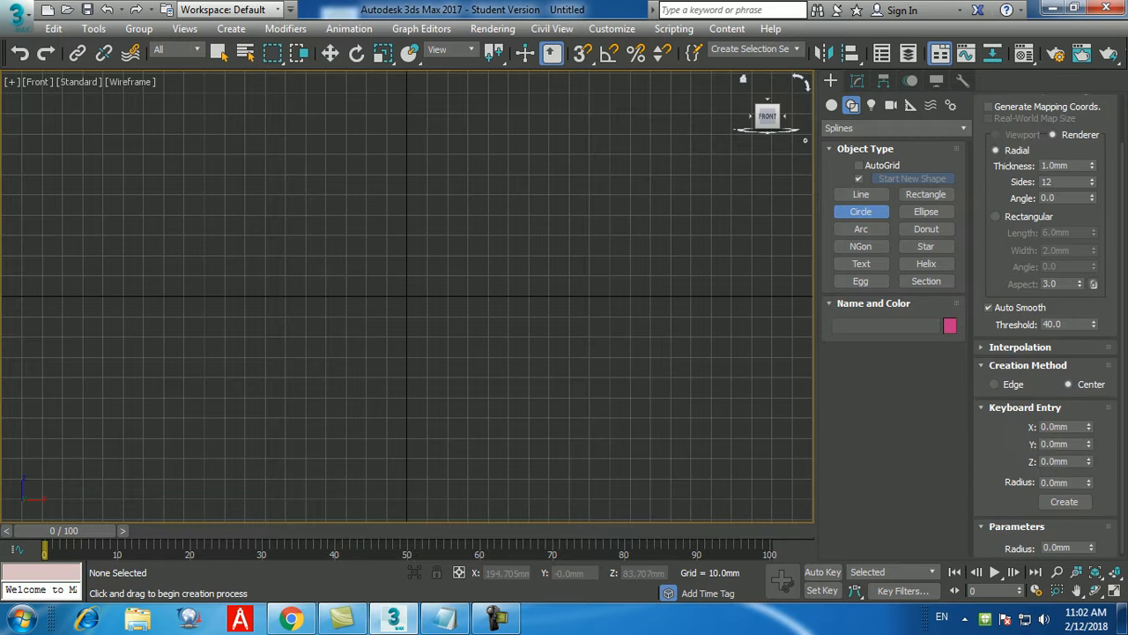
scroll(1045, 352, "down", 1)
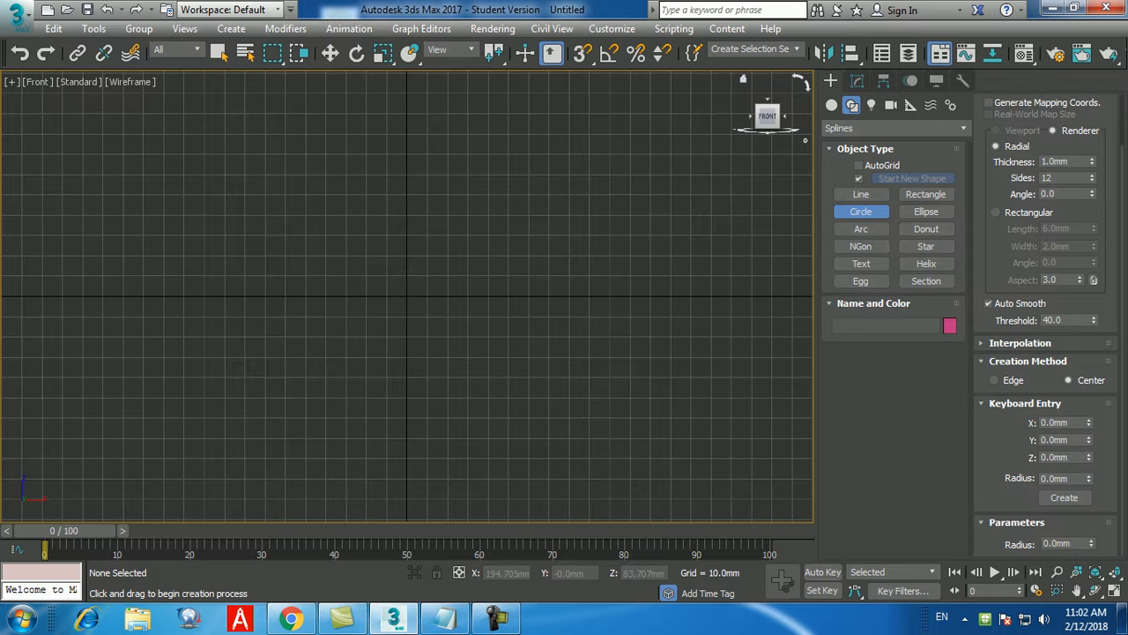
double_click(1056, 479)
type("200")
key("Return")
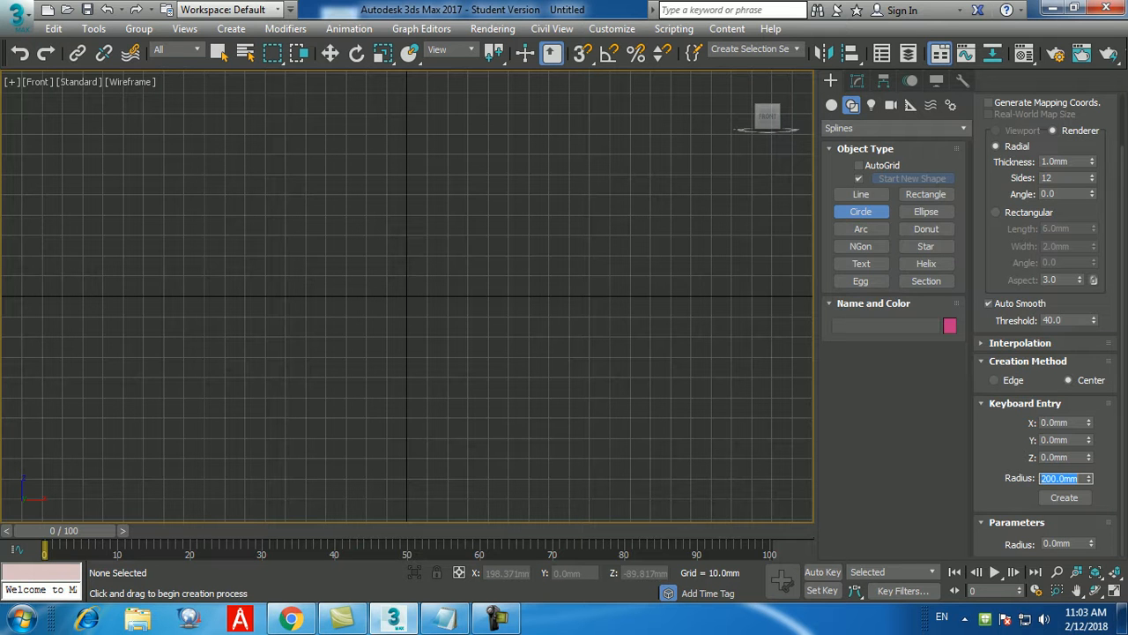
left_click(1064, 497)
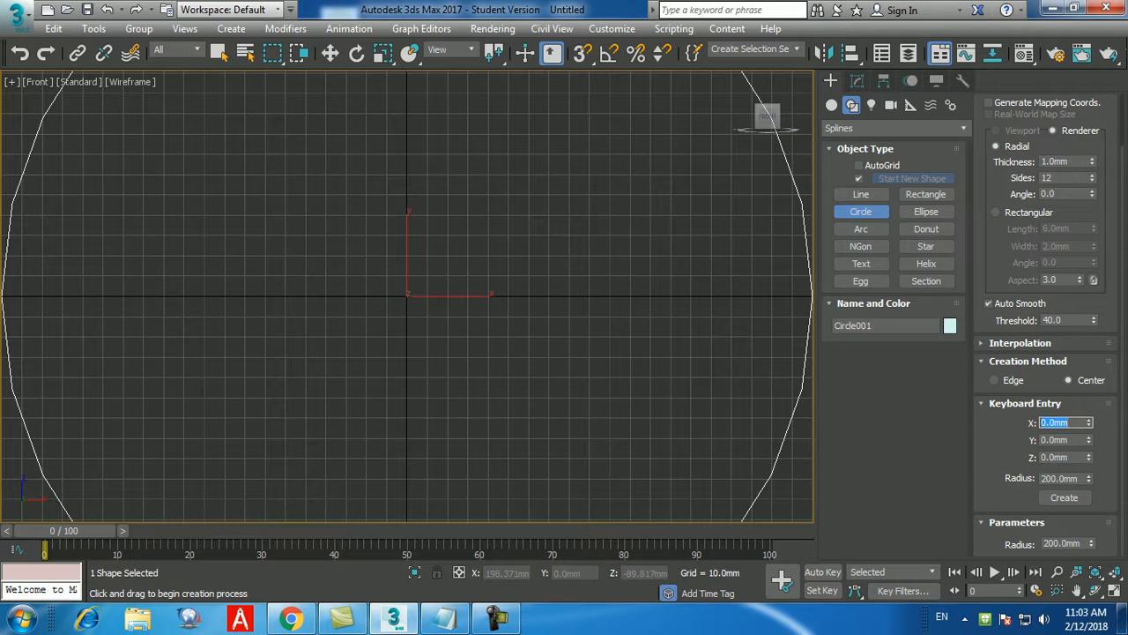
right_click(574, 391)
Draw an open Z-shaped line across the circle with the Corner drag type, using three straight segments with a vertical middle one about 151 mm long.
scroll(567, 390, "down", 4)
middle_click_drag(570, 391, 561, 383)
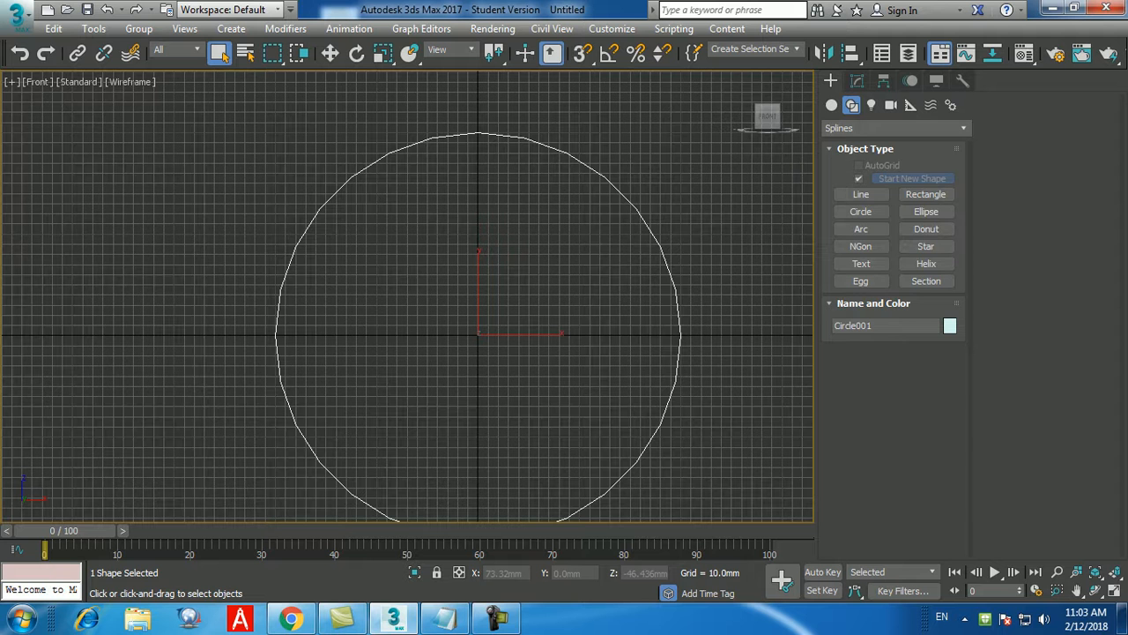
scroll(535, 359, "down", 2)
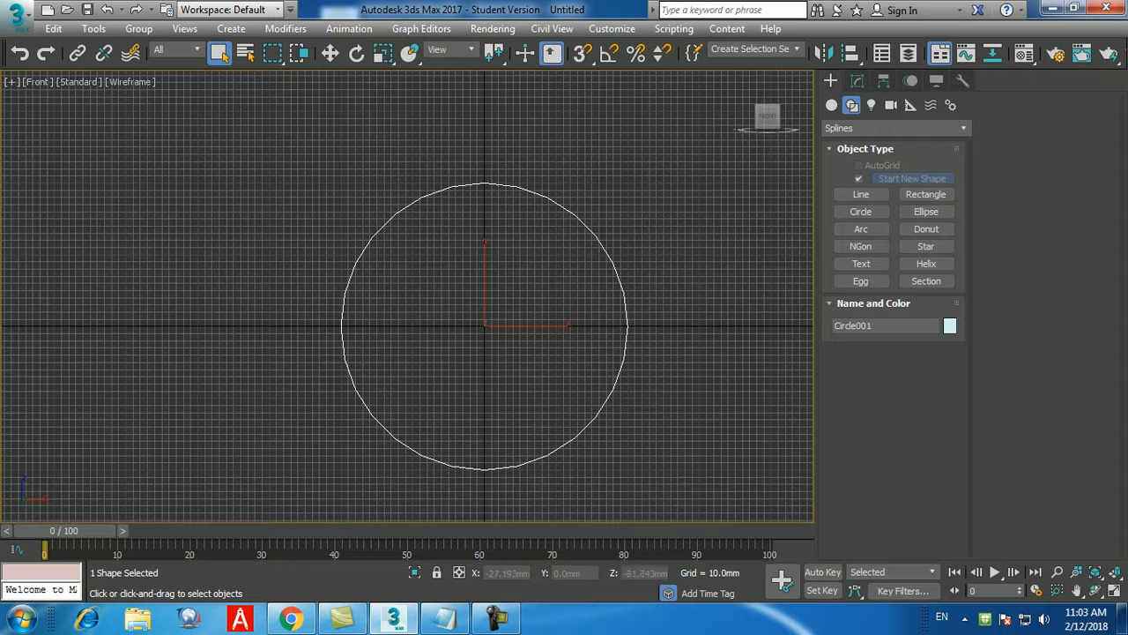
mouse_move(491, 345)
middle_mouse_down()
mouse_move(477, 319)
mouse_move(491, 338)
middle_mouse_up()
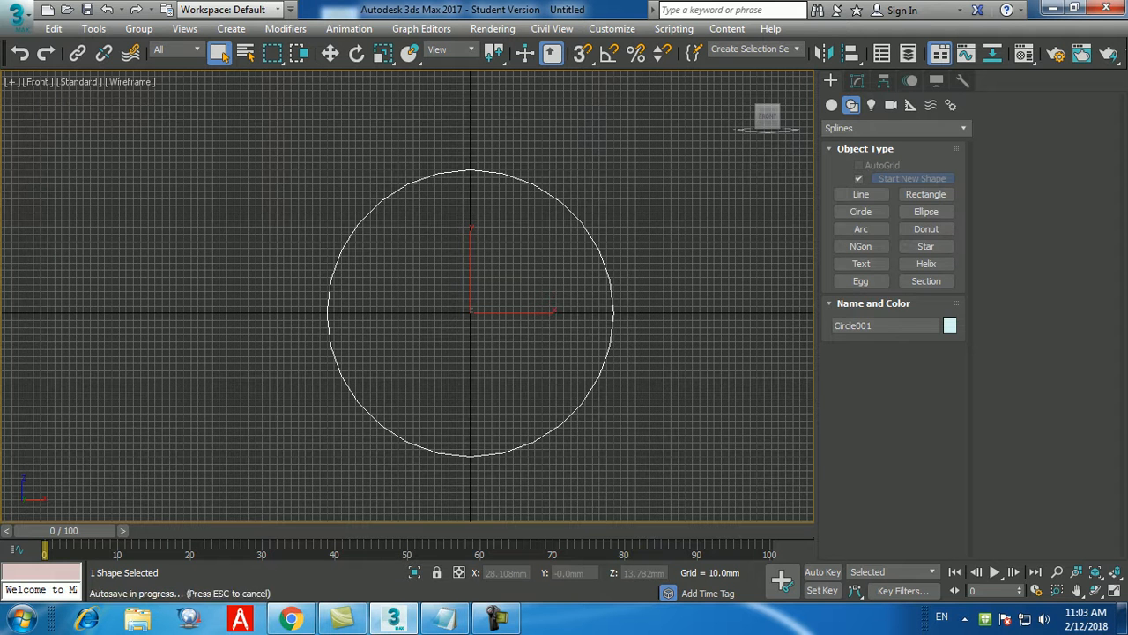
left_click(861, 194)
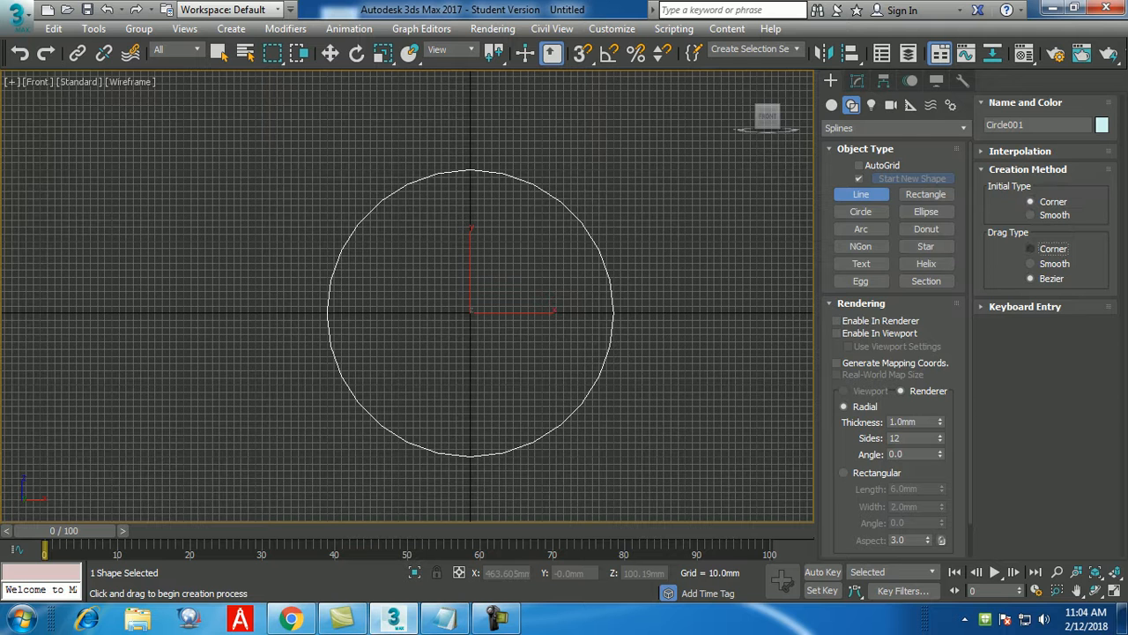
left_click(1031, 248)
left_click(221, 256)
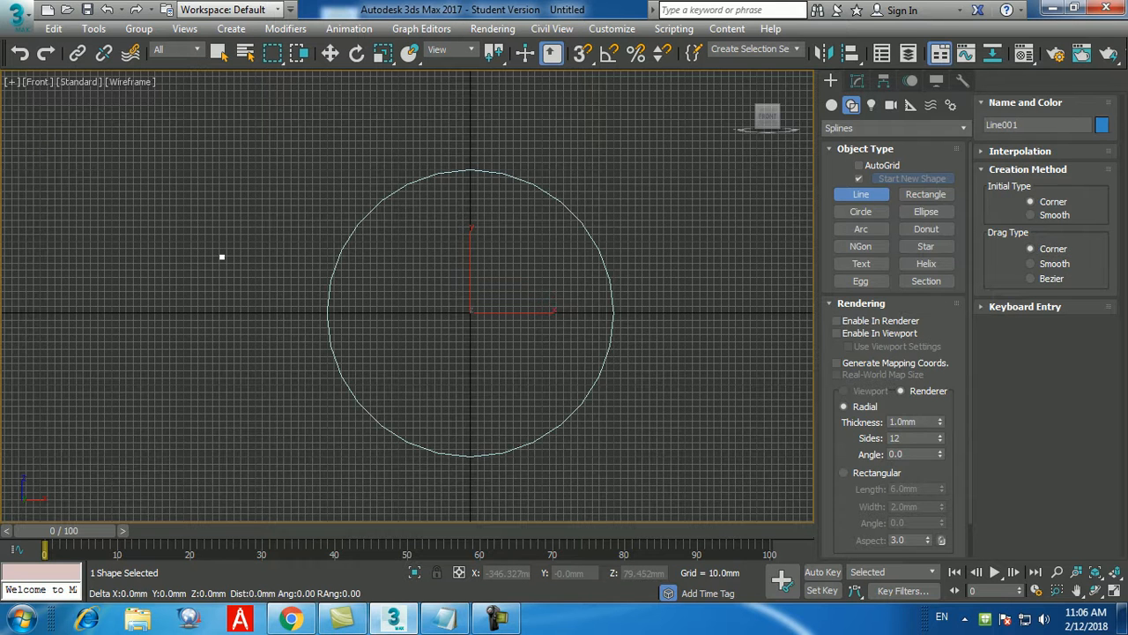
left_click(425, 257)
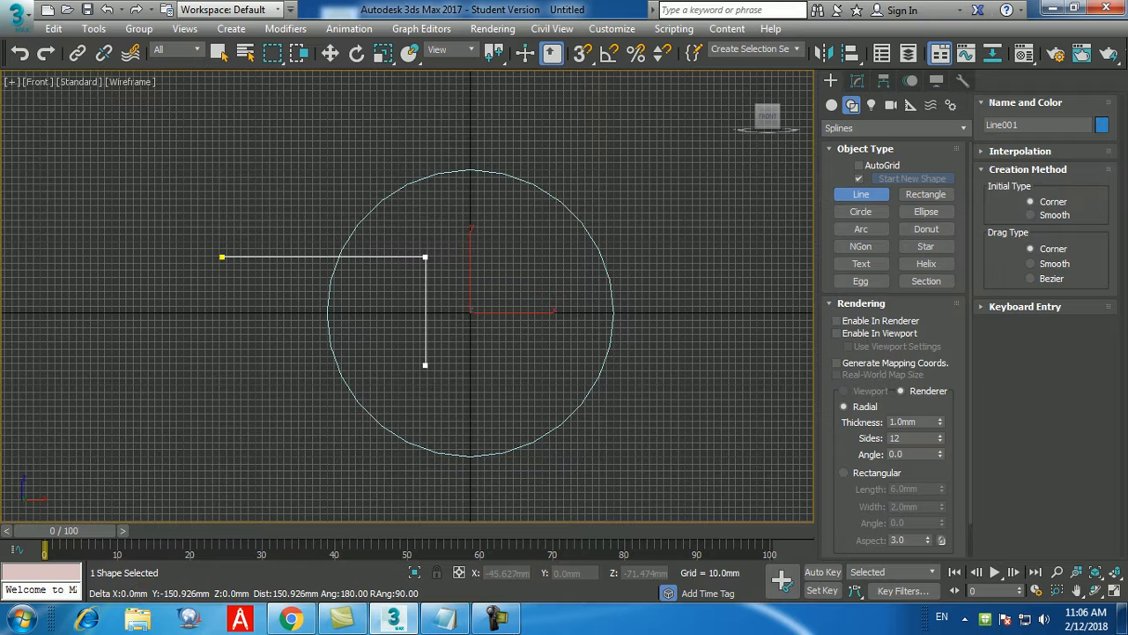
left_click(425, 365)
left_click(725, 364)
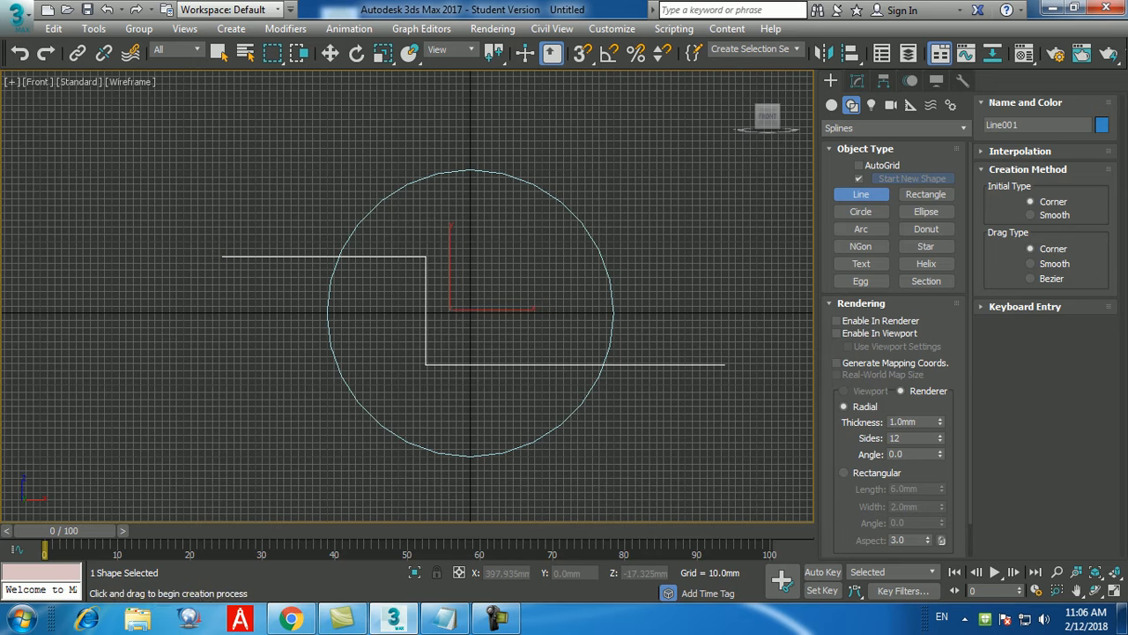
right_click(755, 326)
right_click(755, 326)
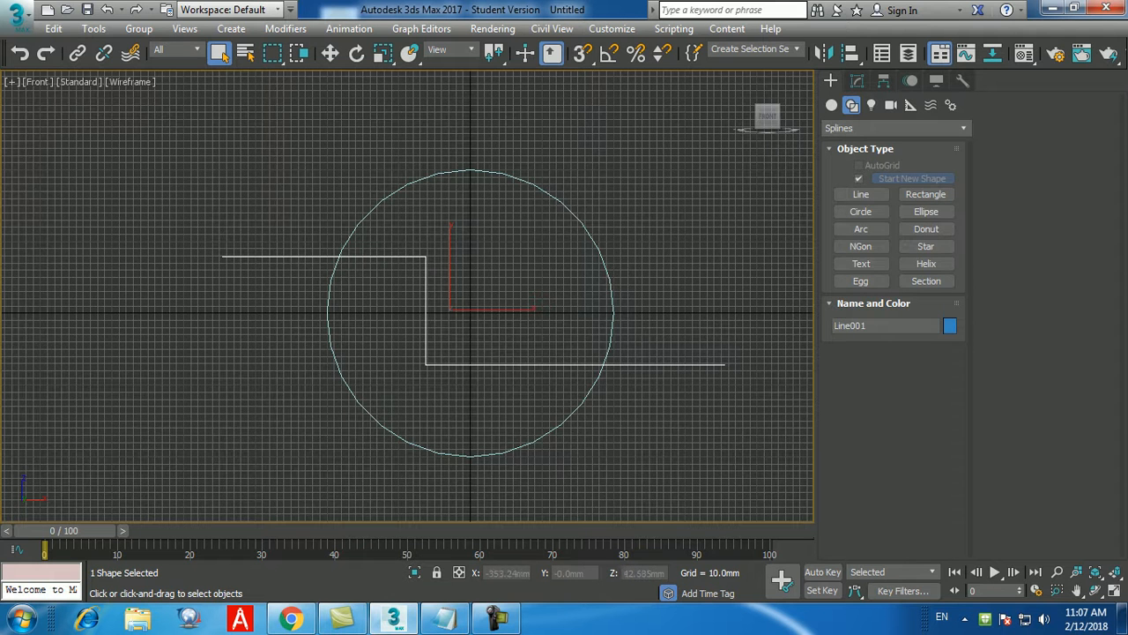
Examine the line's vertex, segment and spline sub-object levels by selecting its first segment and its whole spline.
left_click(218, 284)
left_click(255, 257)
left_click(857, 80)
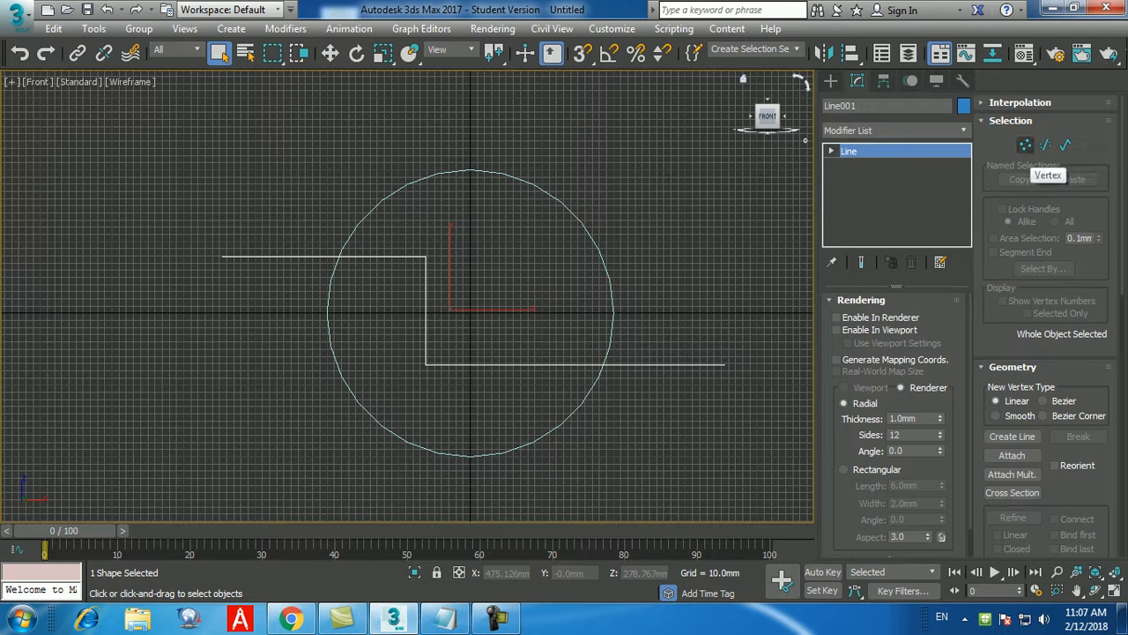
left_click(1025, 145)
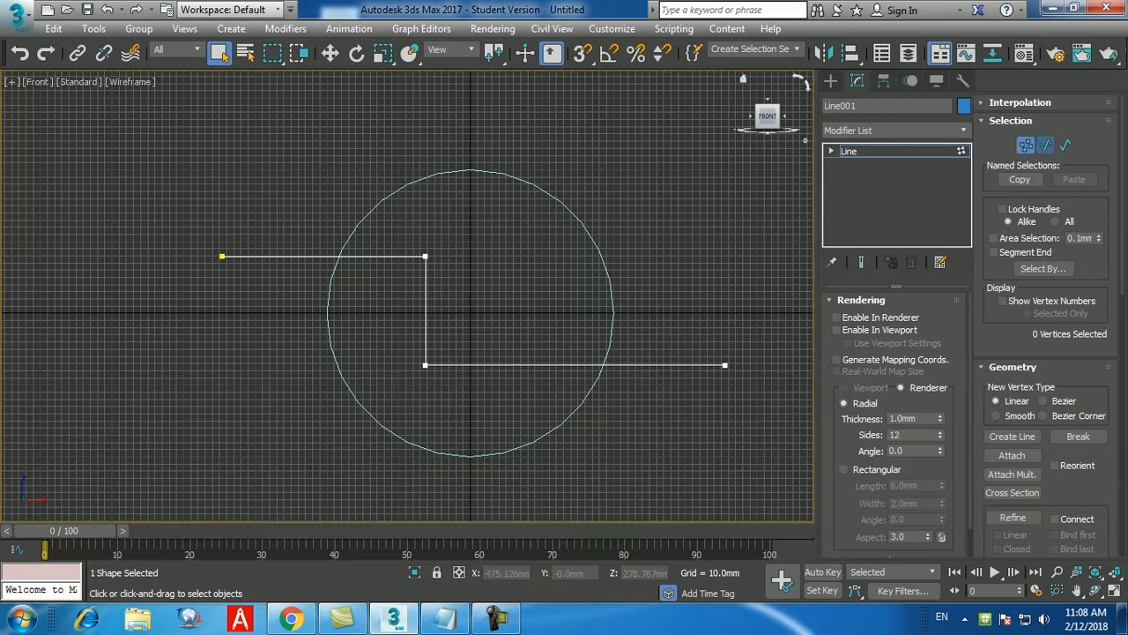
left_click(1046, 144)
left_click(234, 257)
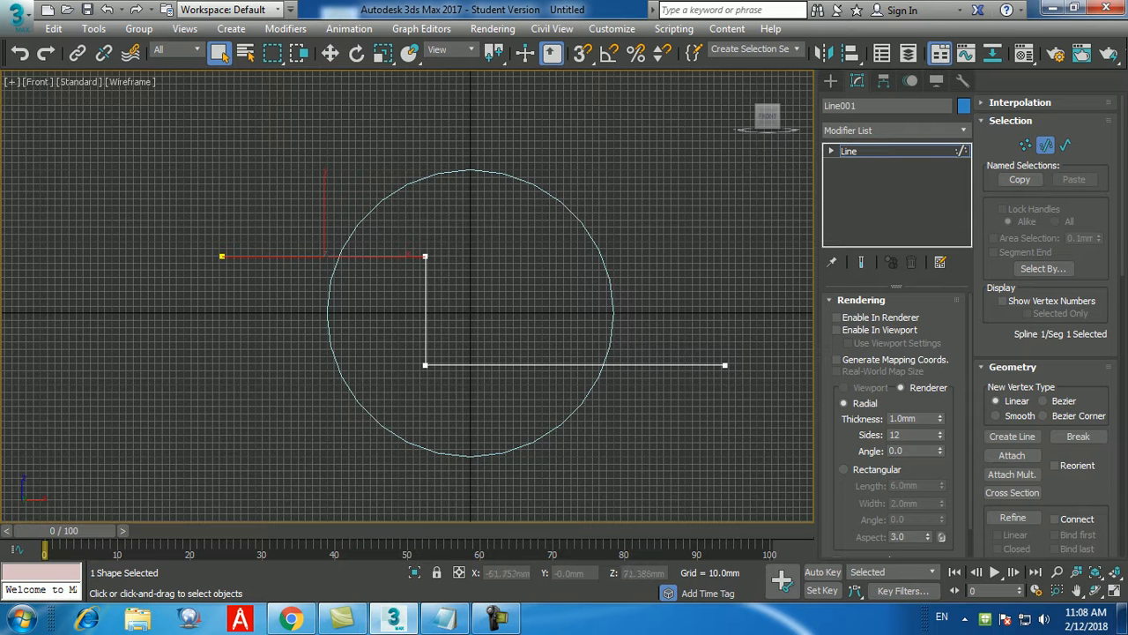
left_click(1066, 145)
left_click(425, 303)
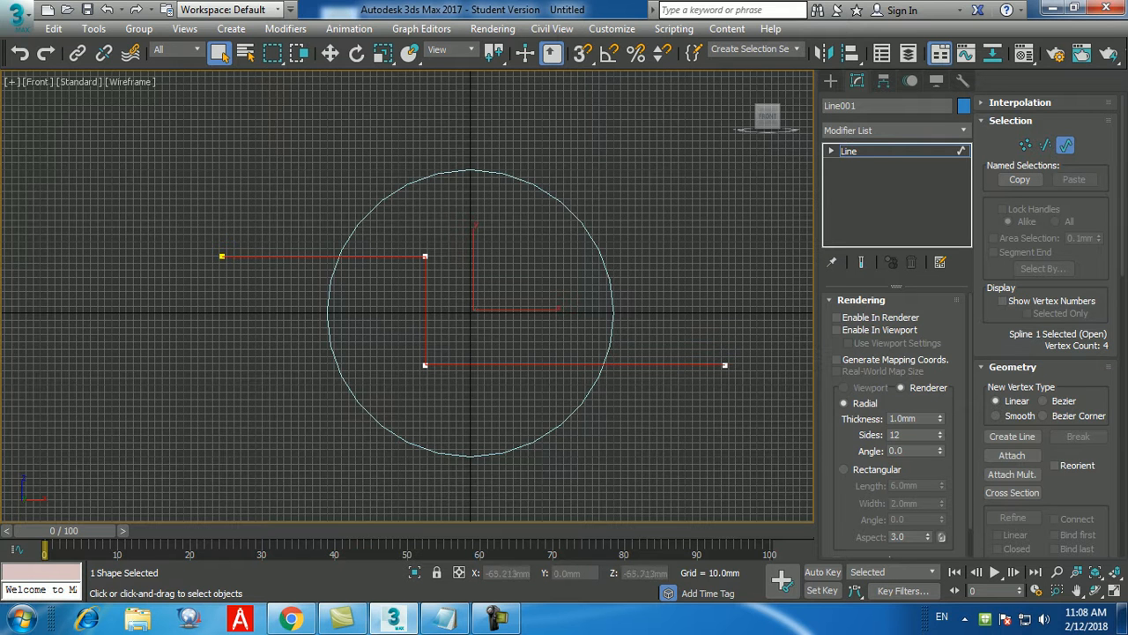
Fillet the line's two middle corner vertices so that their arcs meet halfway along the vertical segment.
left_click(1025, 145)
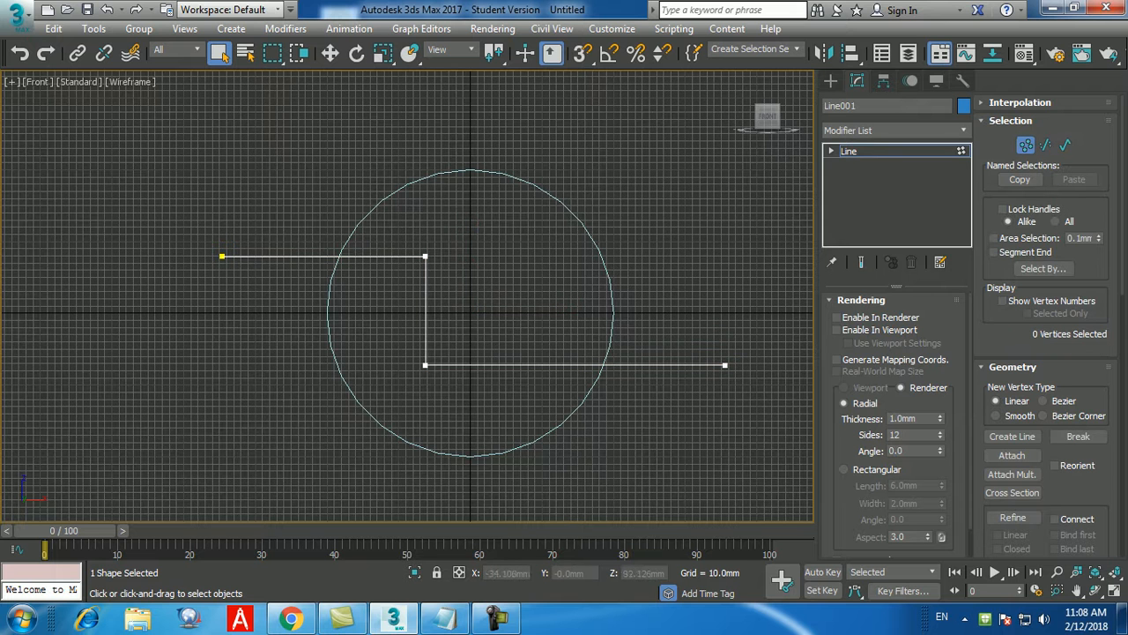
left_click(425, 257)
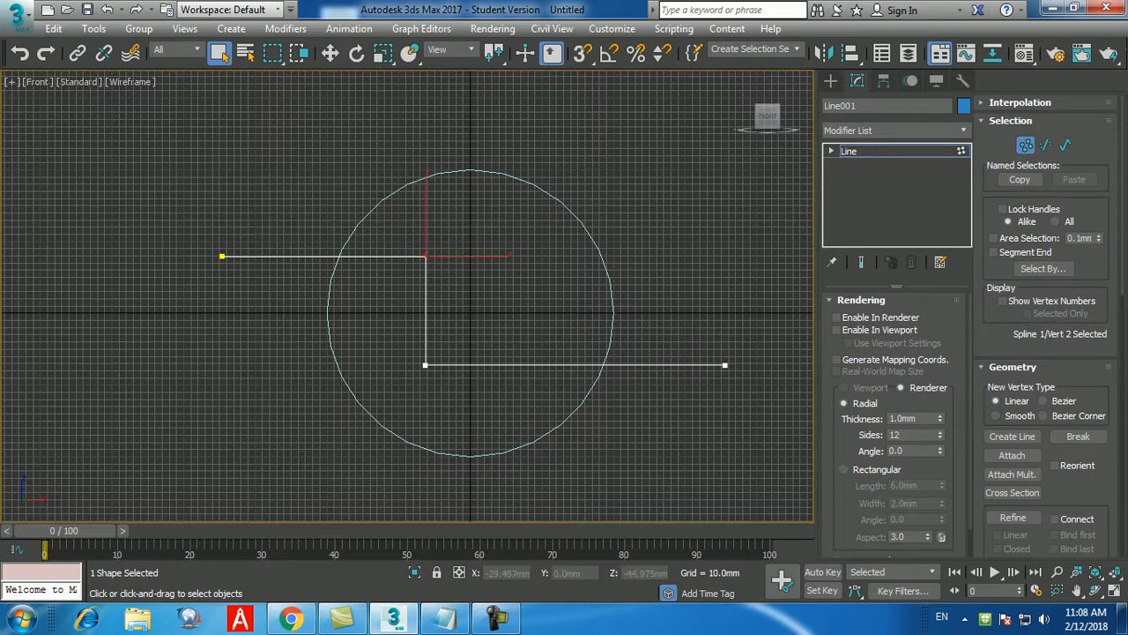
left_click(425, 364, "ctrl")
left_click(452, 289)
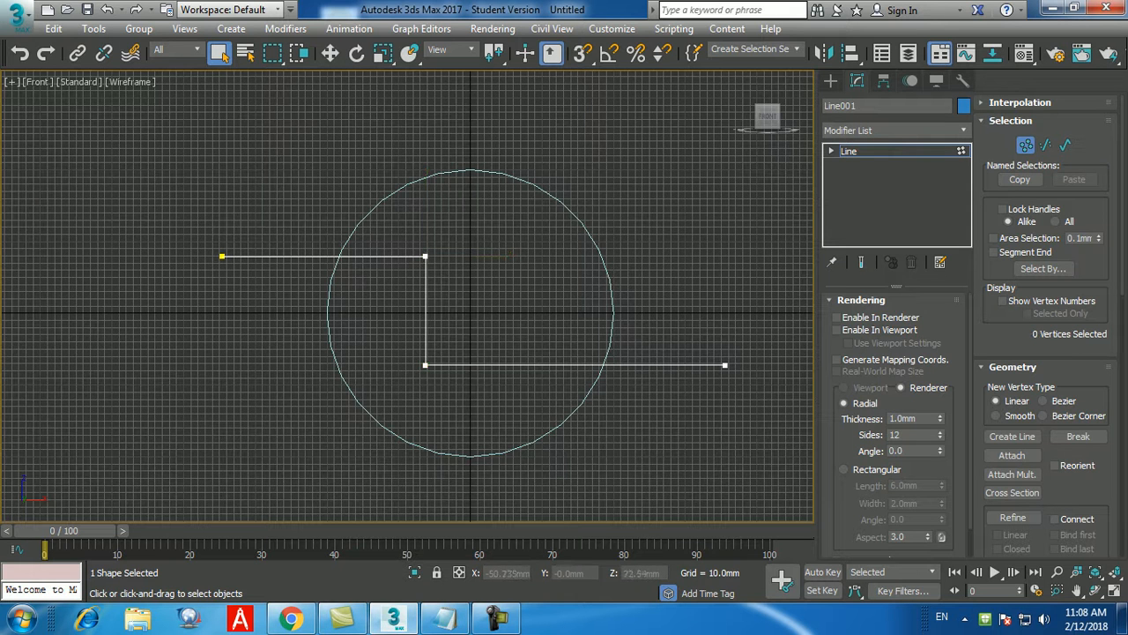
left_click(425, 257)
left_click(426, 364, "ctrl")
scroll(1049, 326, "down", 3)
scroll(1049, 326, "down", 8)
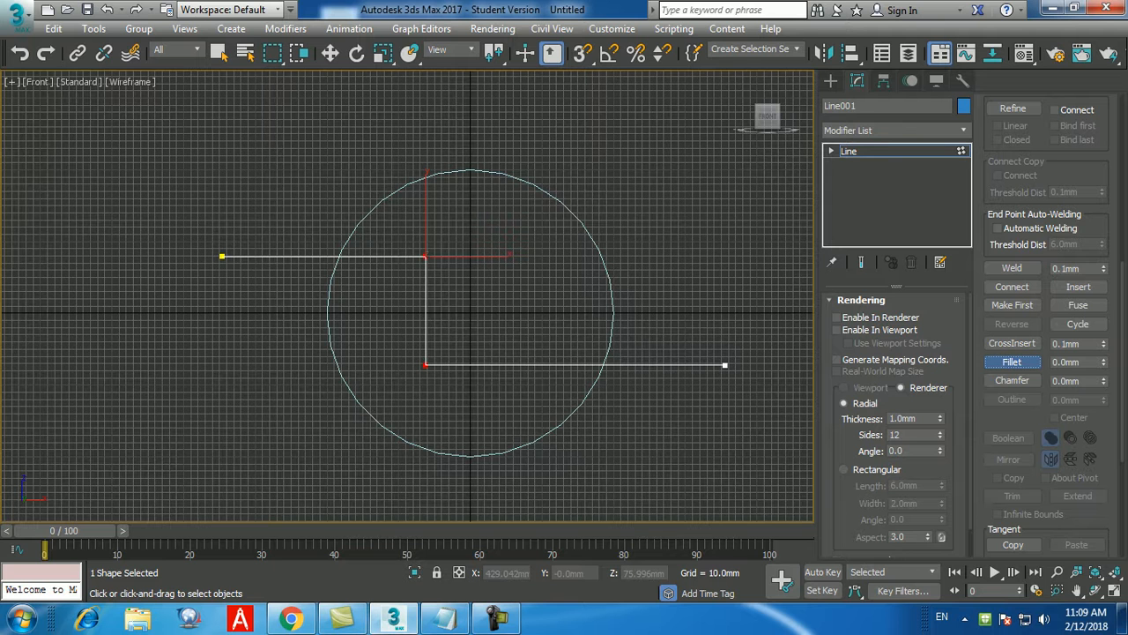
double_click(1068, 363)
key("Return")
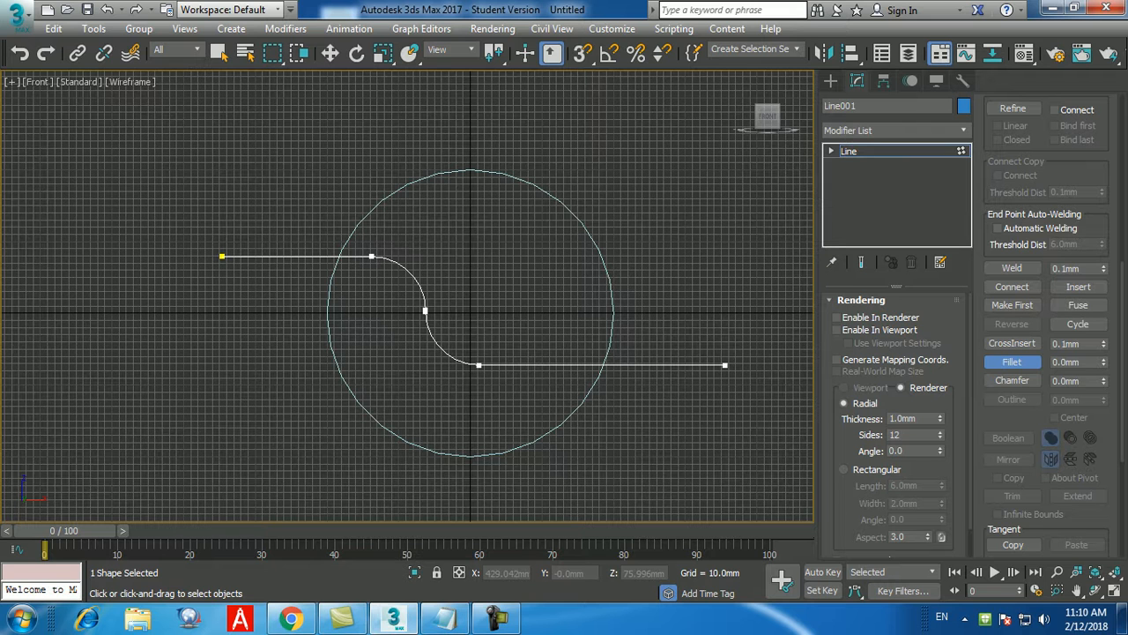
key("w")
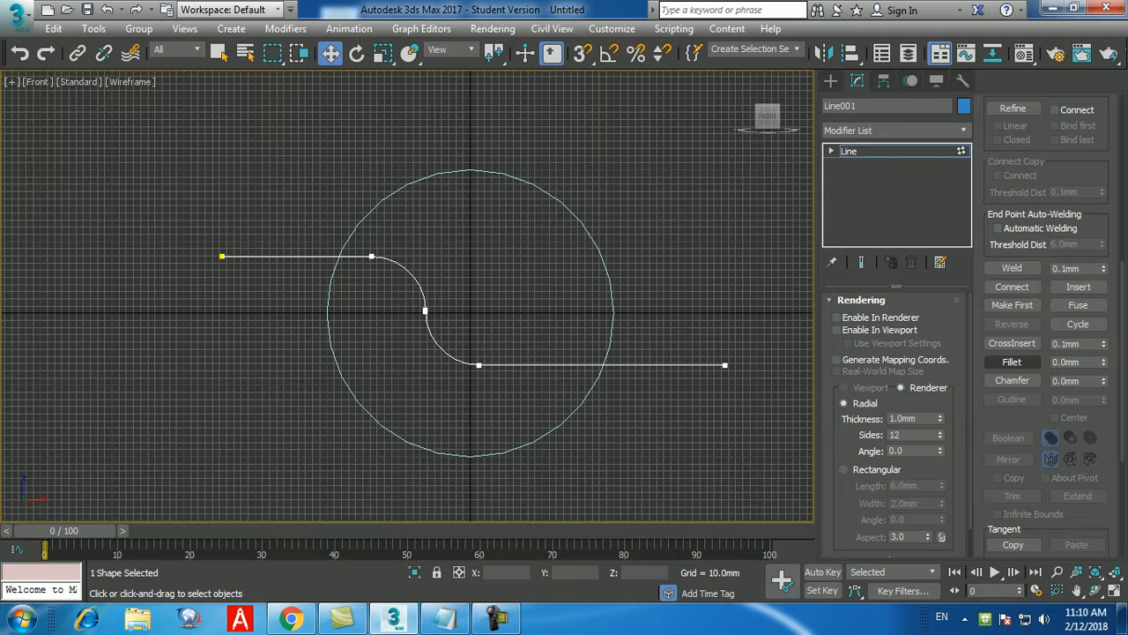
Select the whole filleted spline and outline it by 50 mm into a closed band.
scroll(1046, 353, "up", 10)
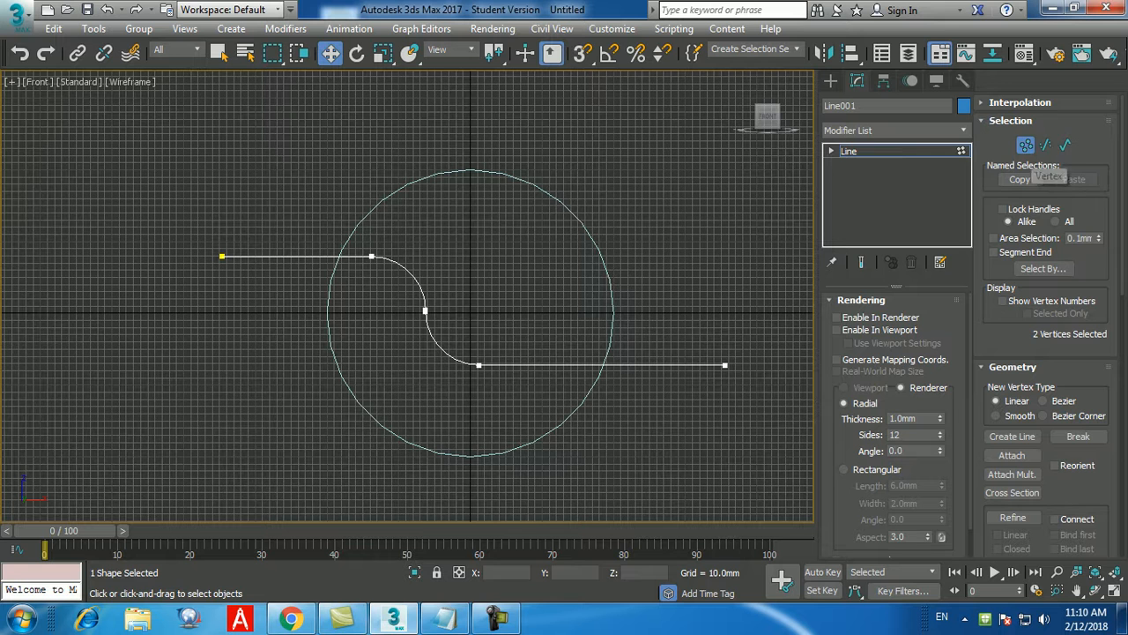
left_click(1064, 145)
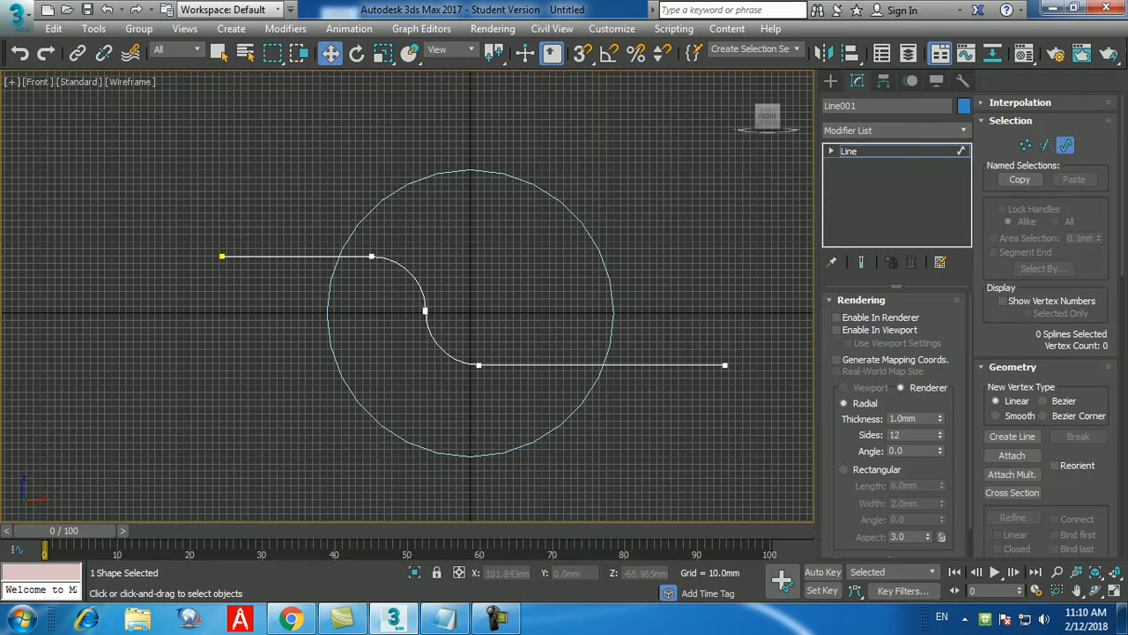
left_click(548, 366)
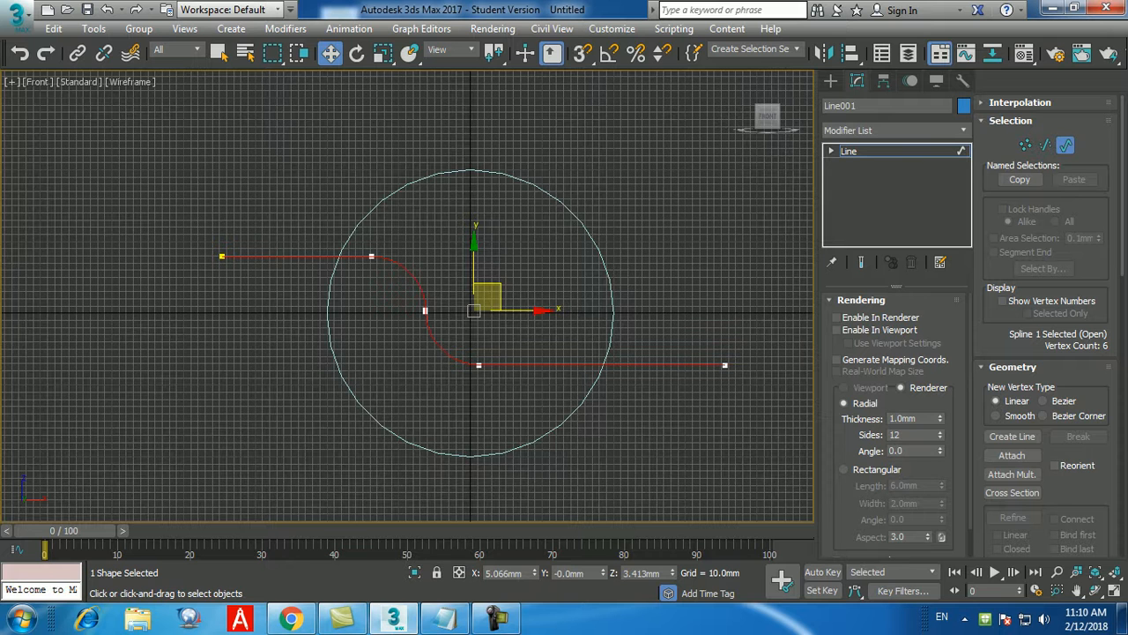
scroll(1046, 322, "down", 5)
scroll(1012, 343, "down", 1)
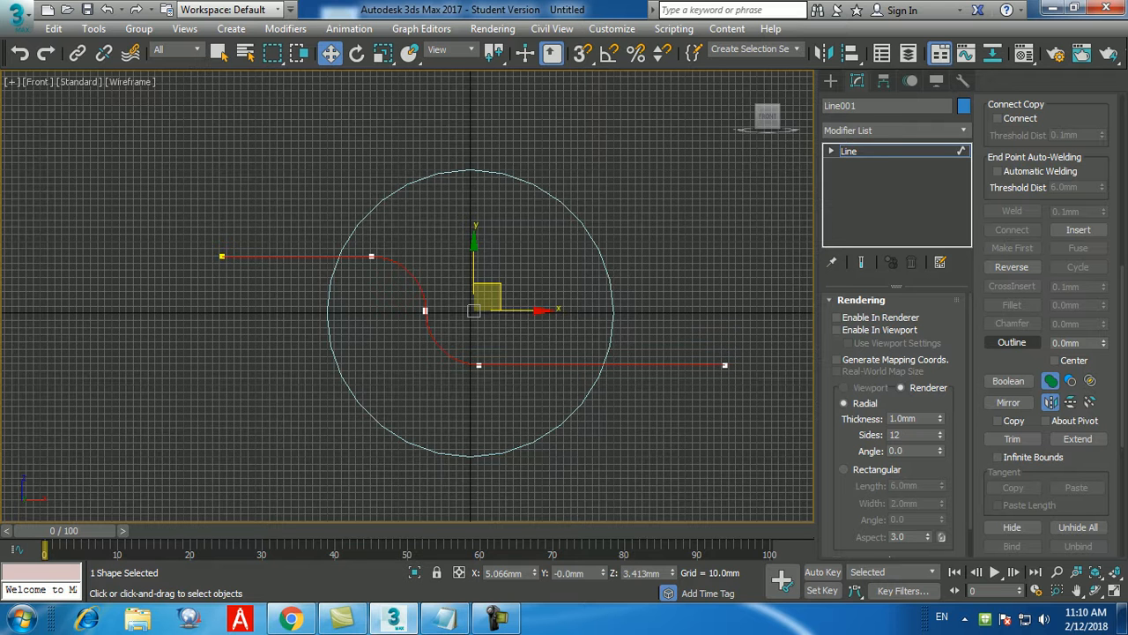
left_click(1012, 342)
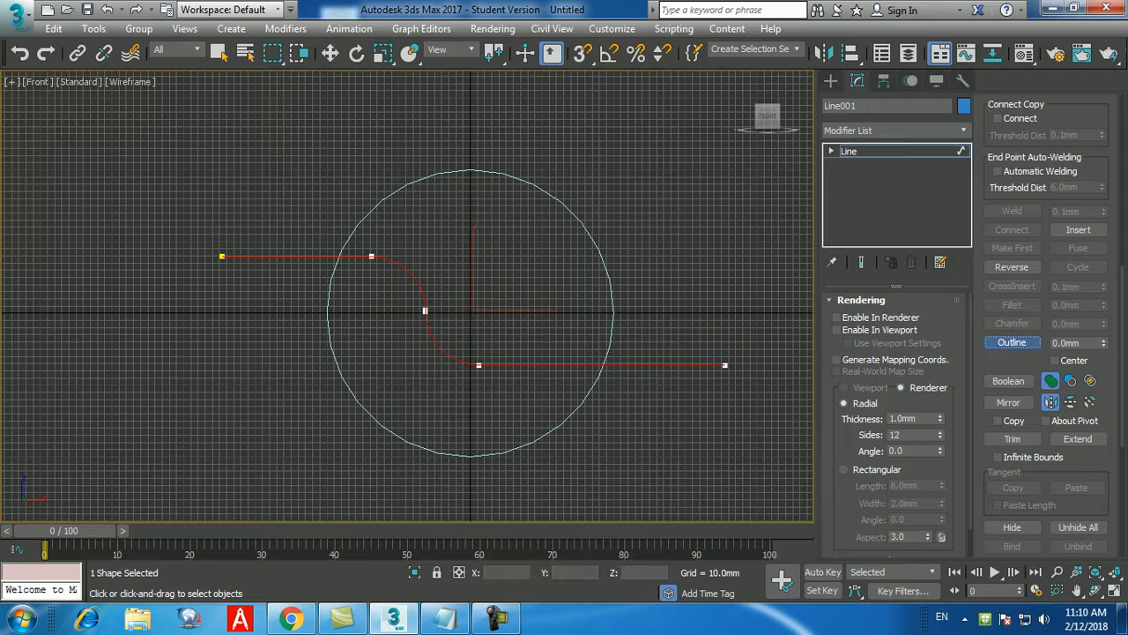
double_click(1067, 343)
type("50")
key("Return")
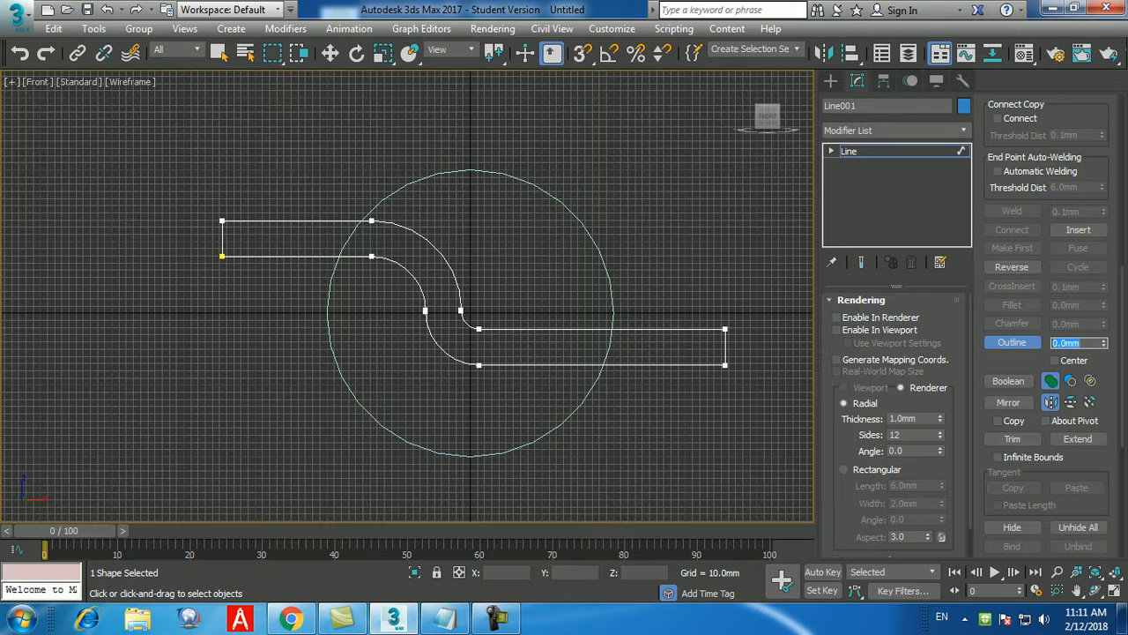
key("w")
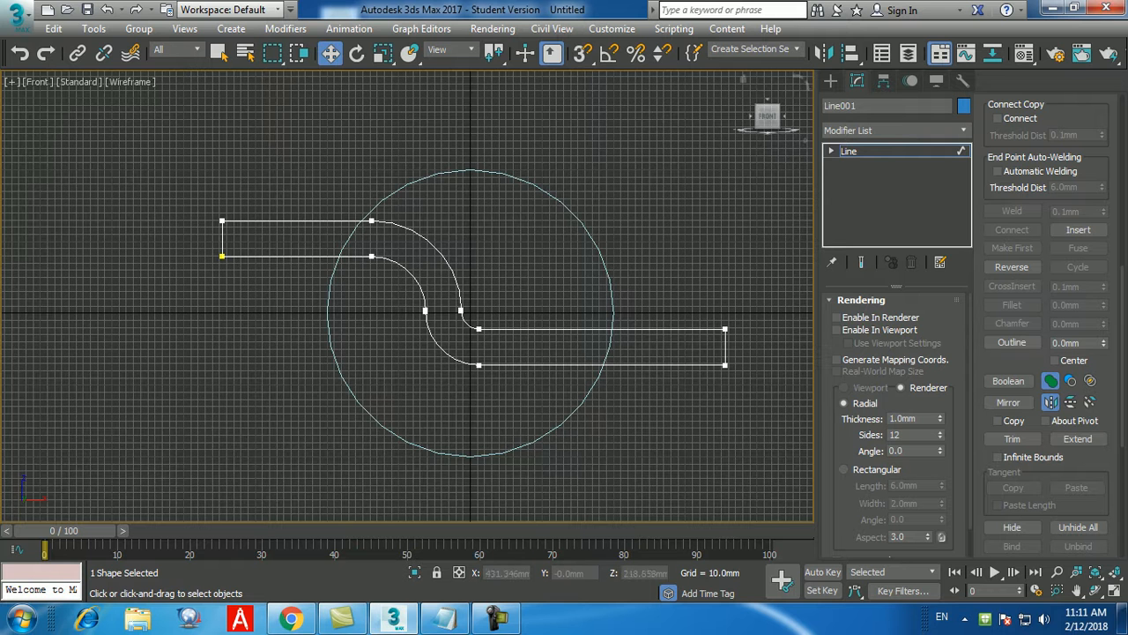
Leave sub-object editing and attach the 200 mm circle to the outlined S-shaped band so both form one shape.
left_click(830, 81)
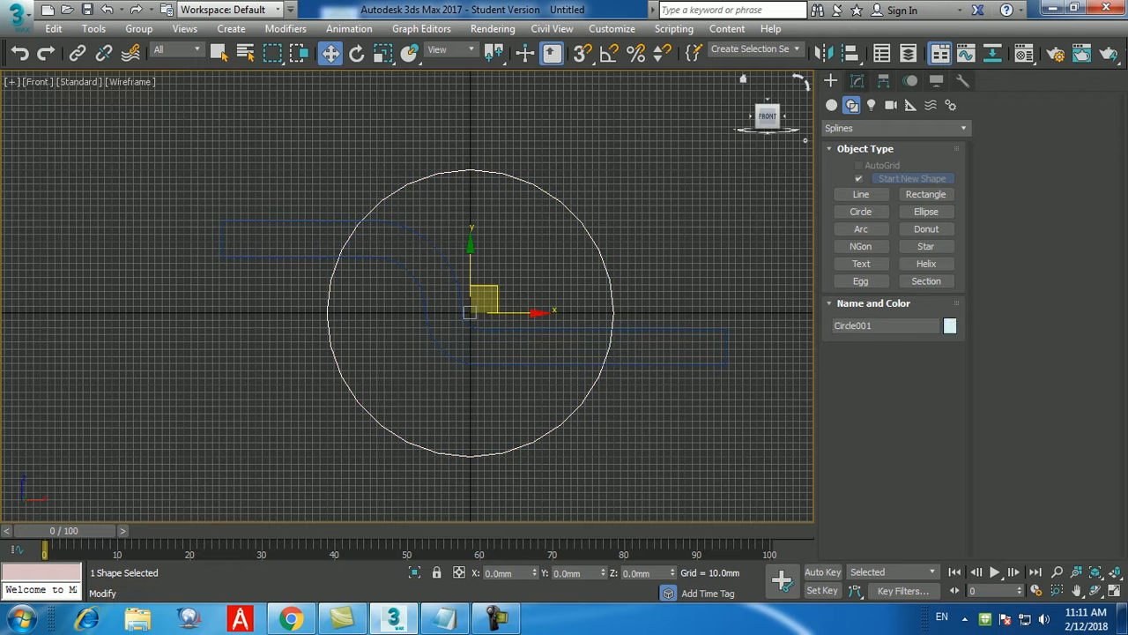
left_click(857, 81)
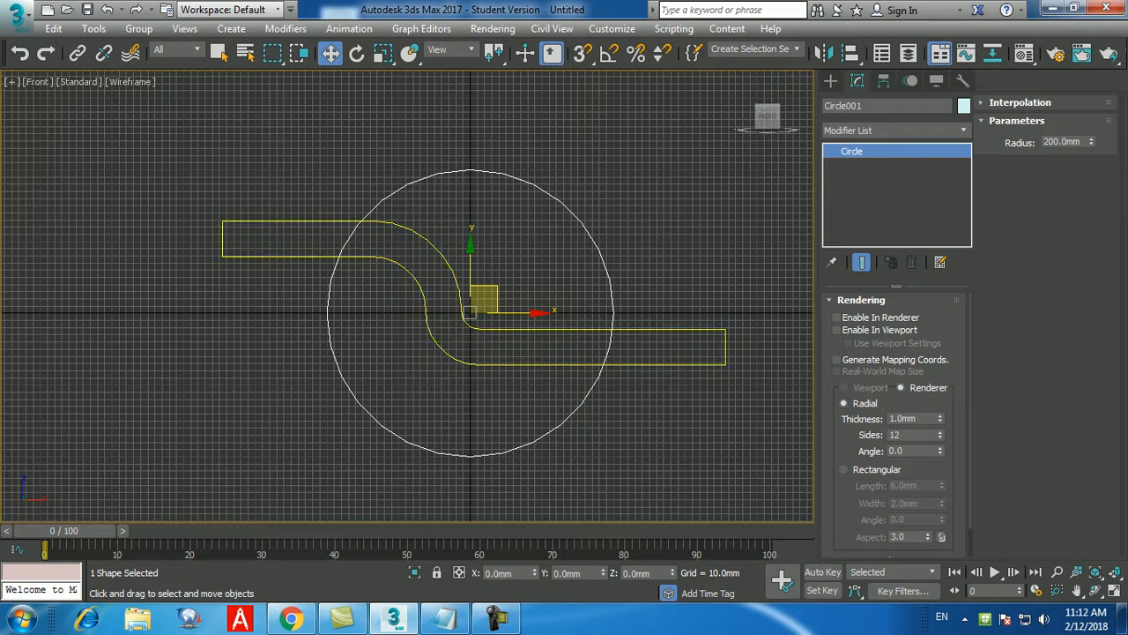
left_click(659, 329)
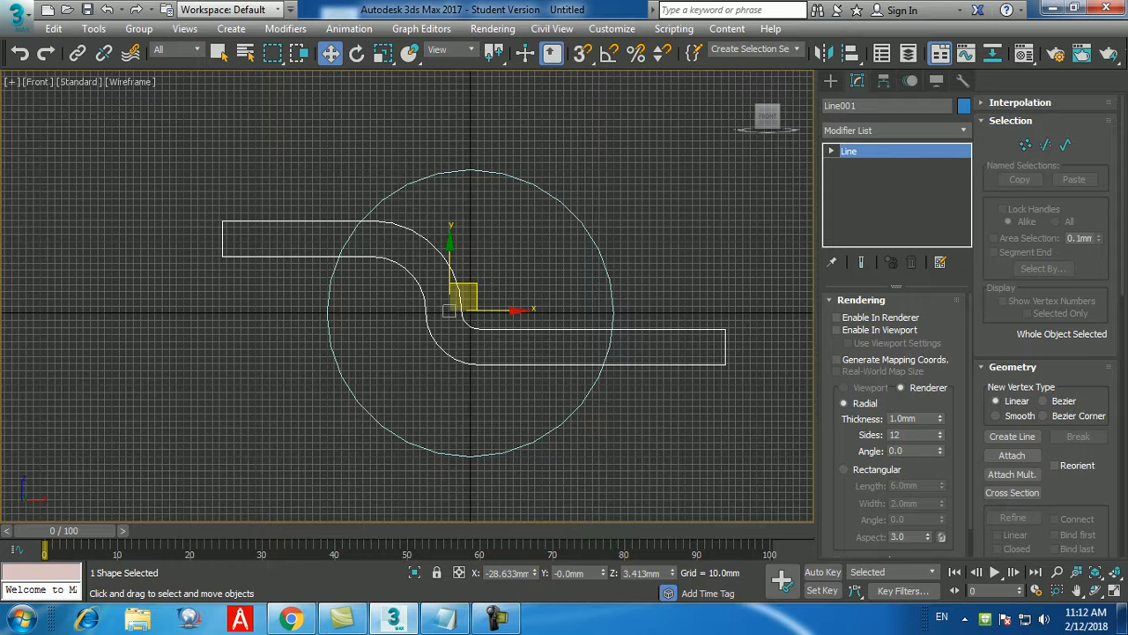
left_click(628, 321)
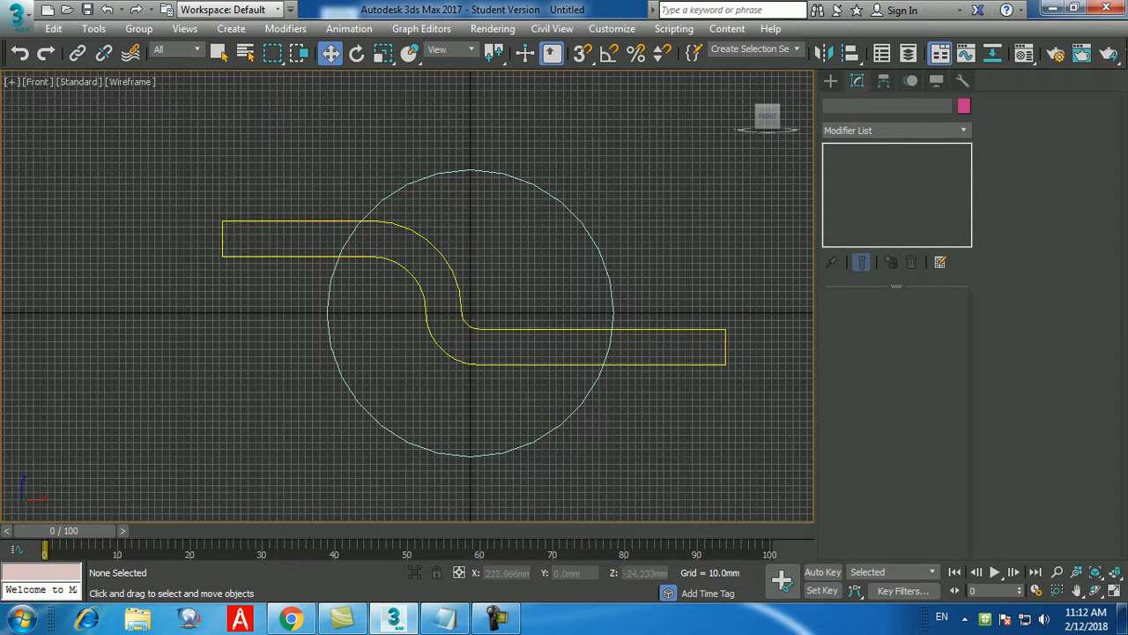
left_click(629, 328)
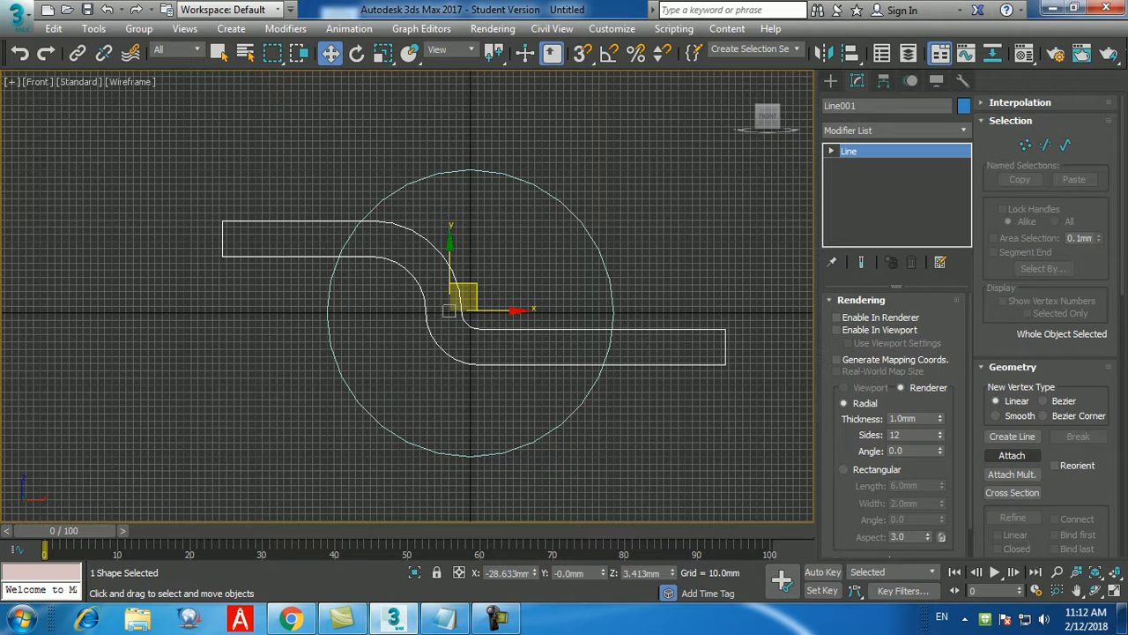
left_click(1012, 455)
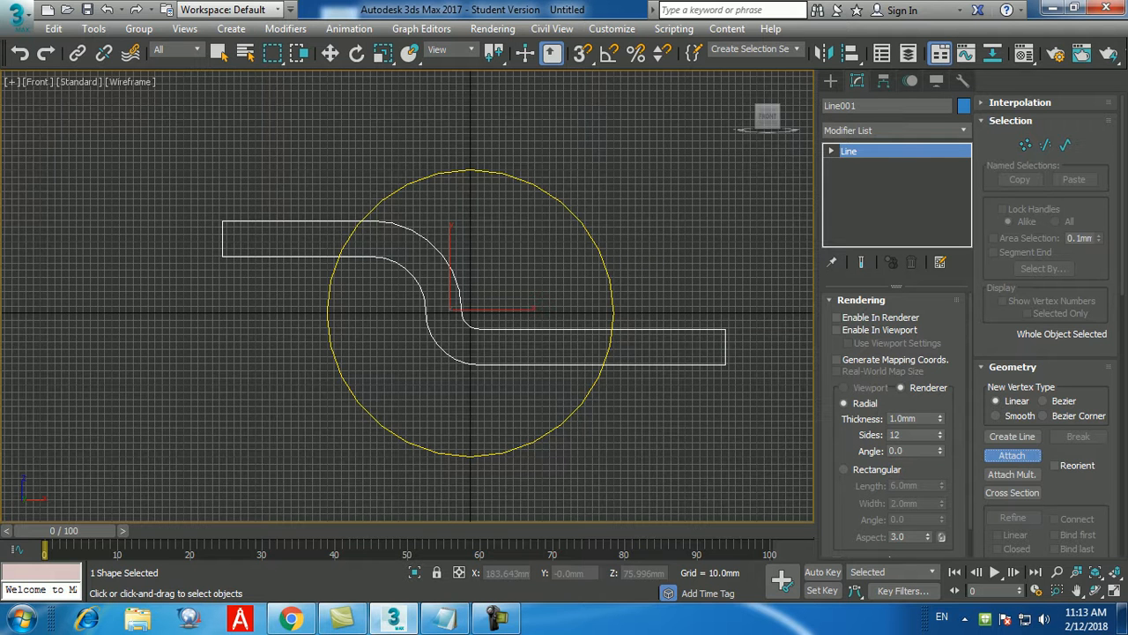
left_click(605, 258)
left_click(1012, 456)
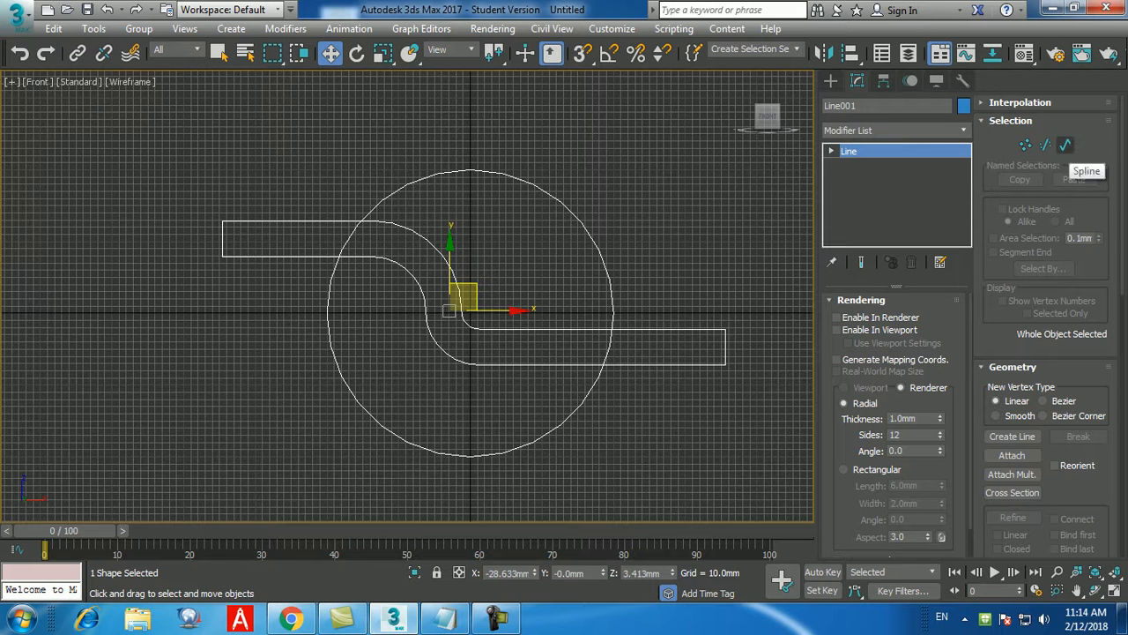
At spline level, trim away the two circle arcs that cross inside the band on either side.
left_click(1065, 145)
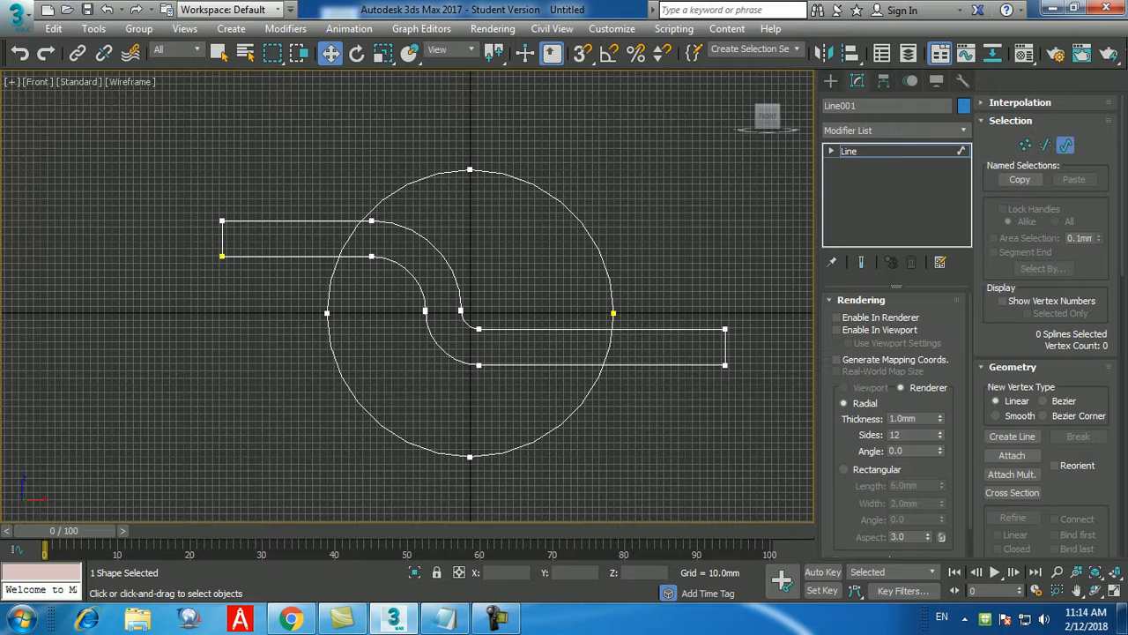
scroll(1045, 326, "down", 12)
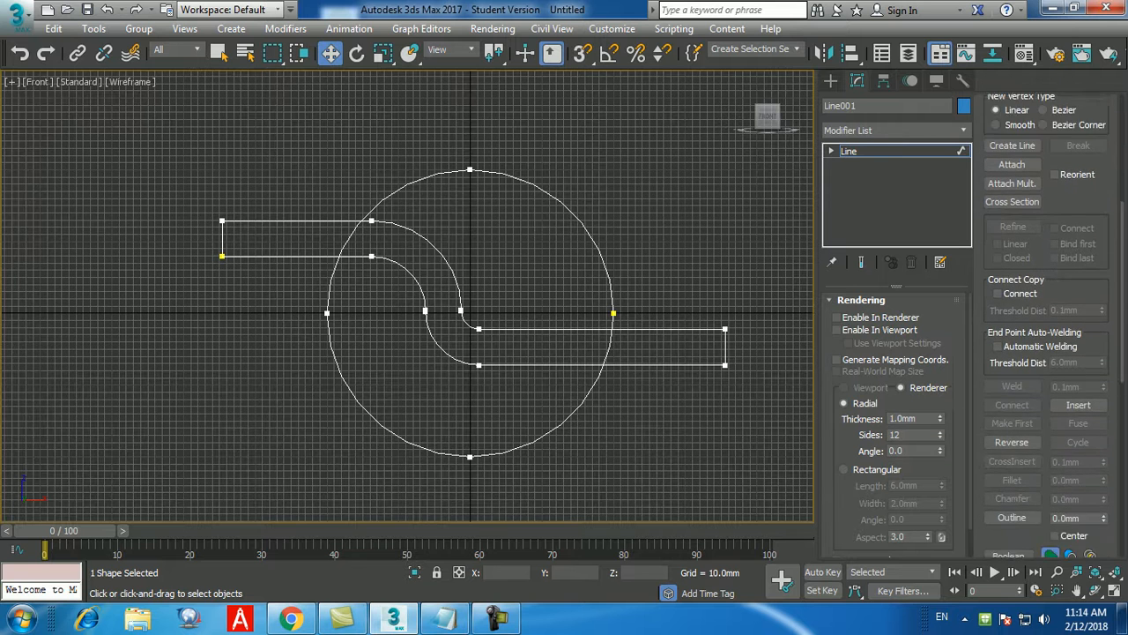
scroll(1046, 326, "down", 2)
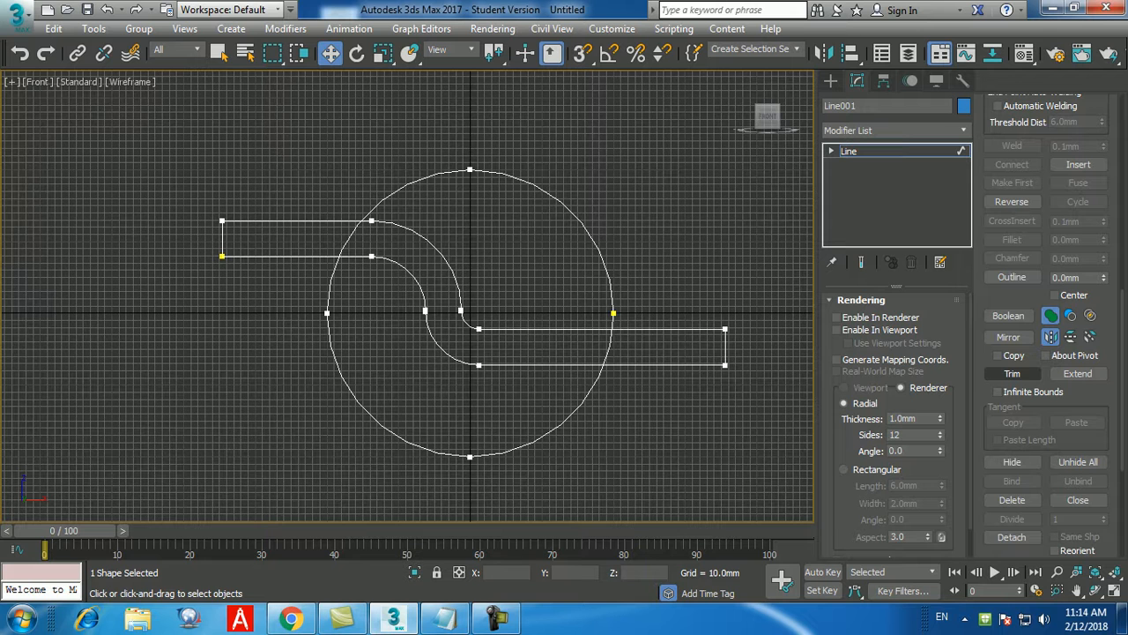
left_click(1012, 374)
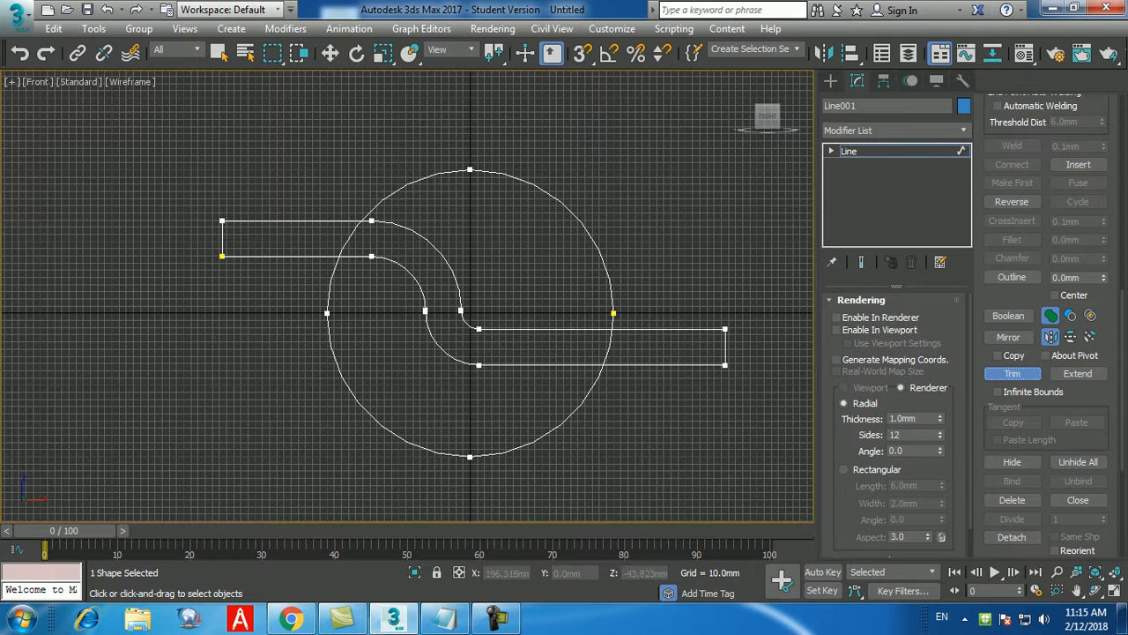
left_click(609, 347)
left_click(348, 238)
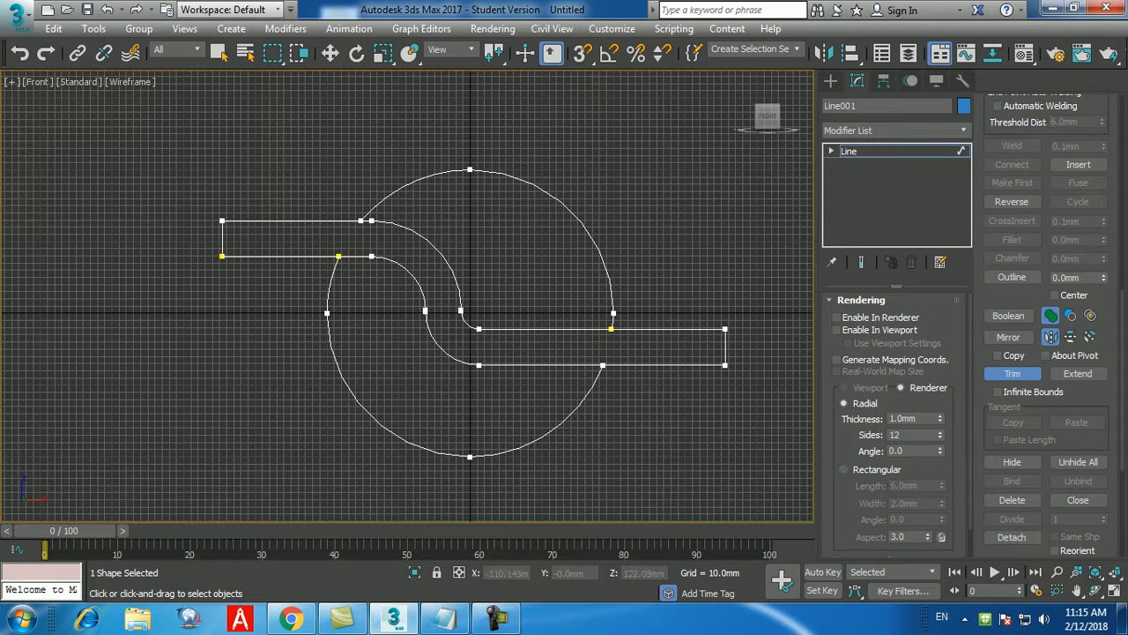
Try trimming the band's outer ends and its curved edges inside the circle, undoing each of these trims.
left_click(300, 221)
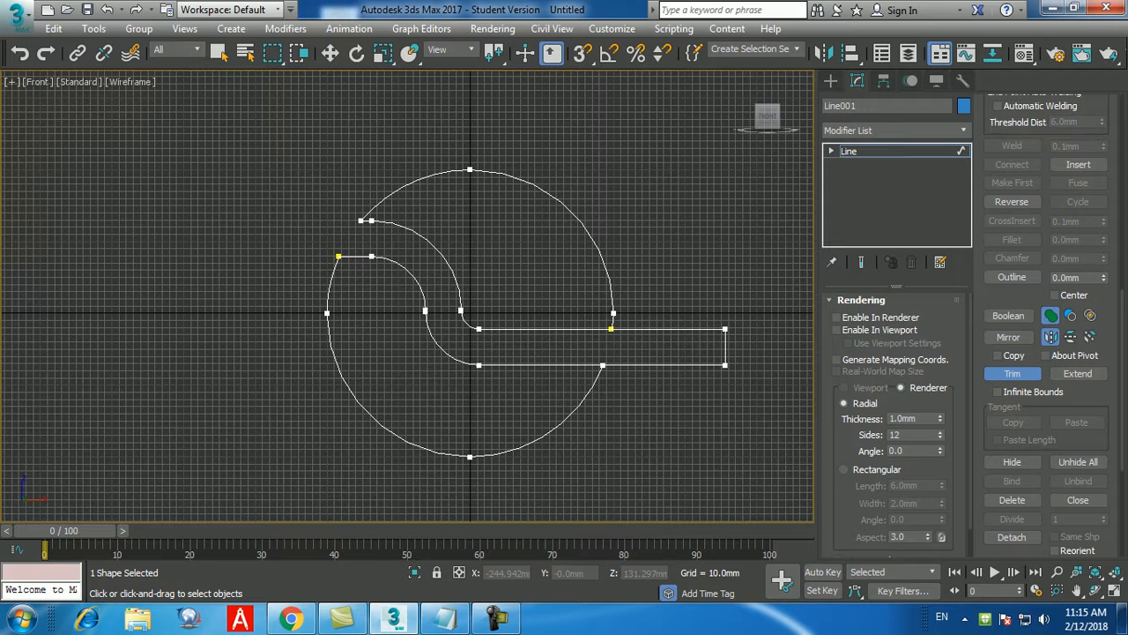
key("ctrl+z")
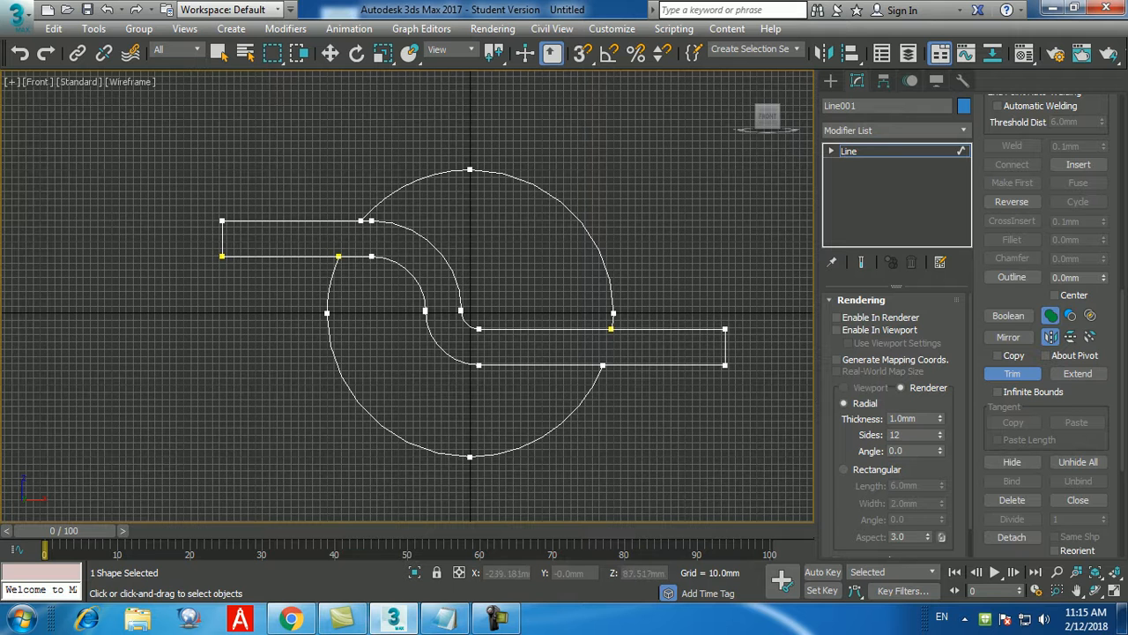
left_click(427, 318)
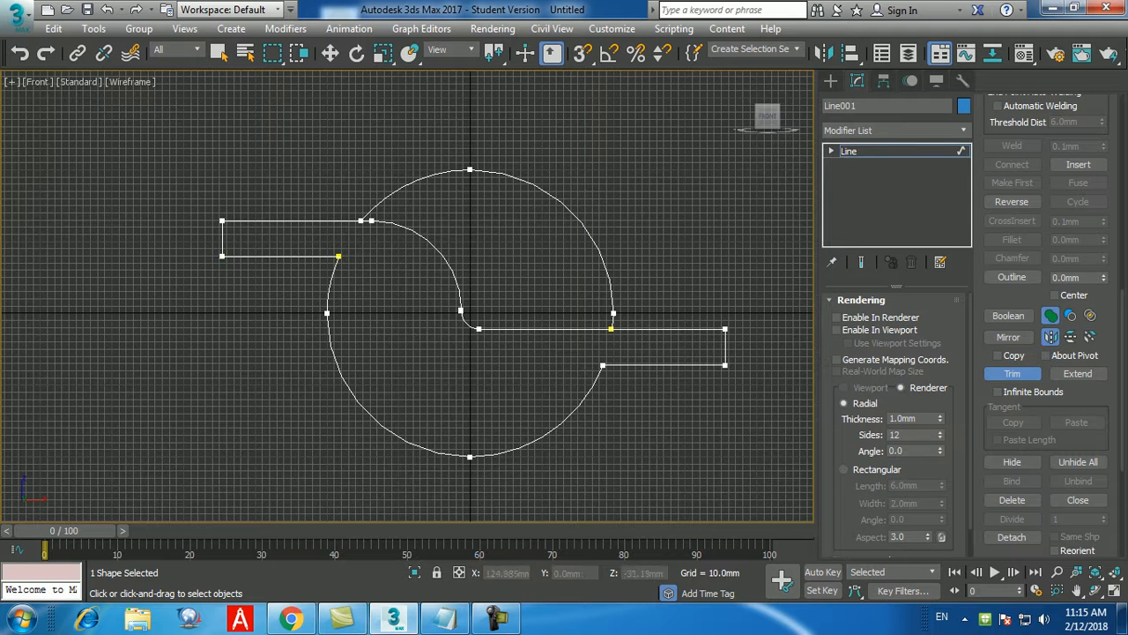
left_click(516, 329)
key("ctrl+z")
key("ctrl+z")
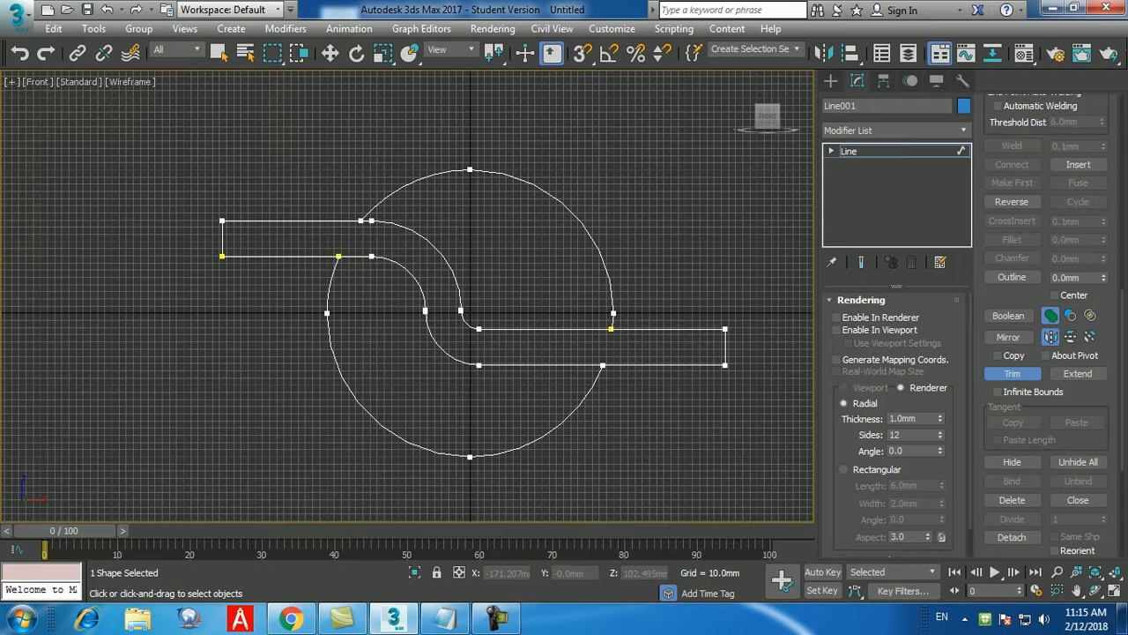
left_click(299, 220)
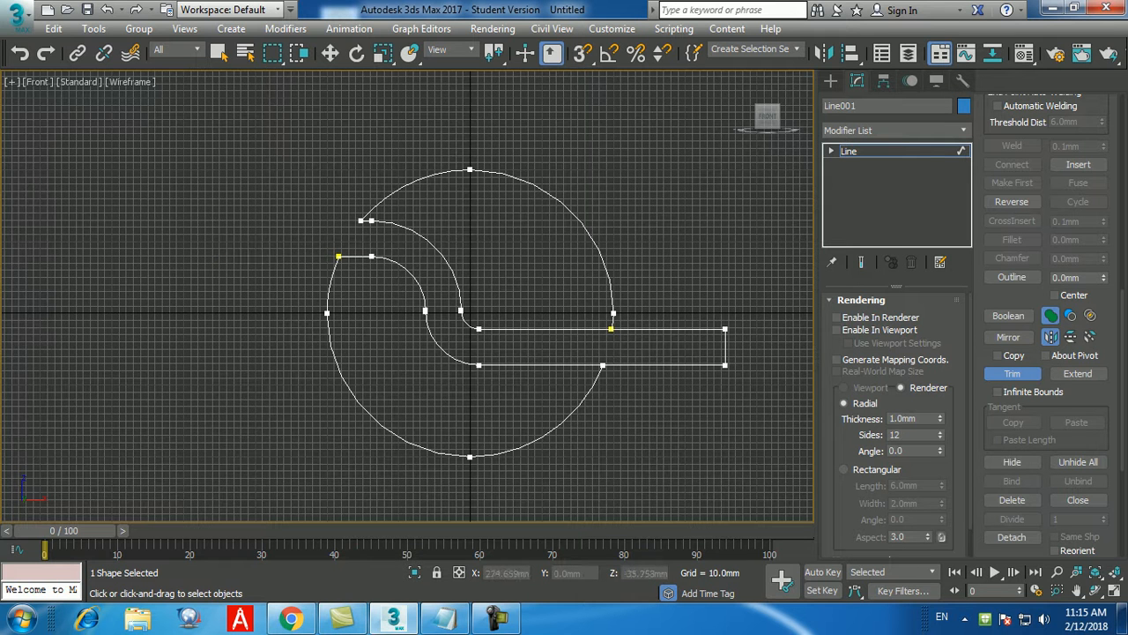
left_click(722, 364)
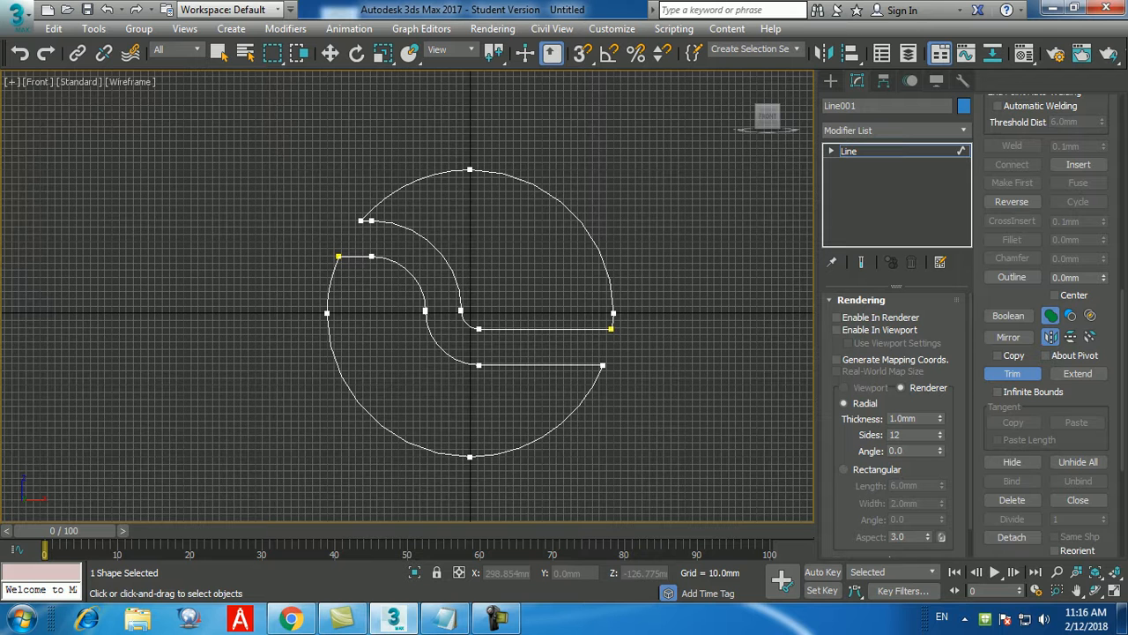
key("ctrl+z")
key("ctrl+z")
Trim off both band ends that extend outside the circle and leave the Trim command.
left_click(264, 221)
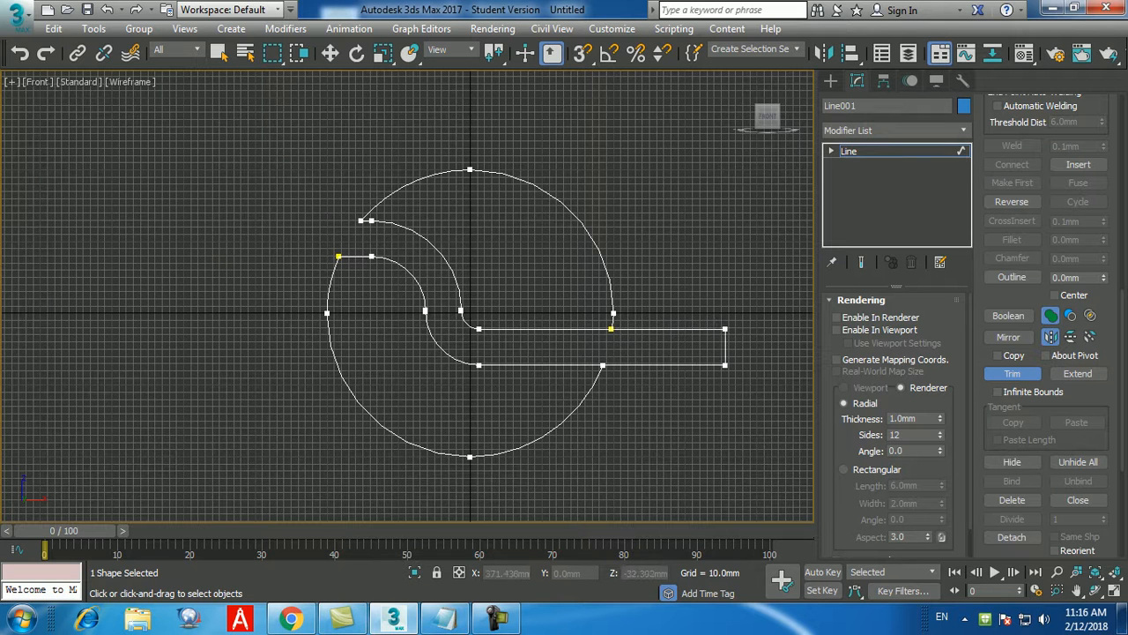
left_click(706, 330)
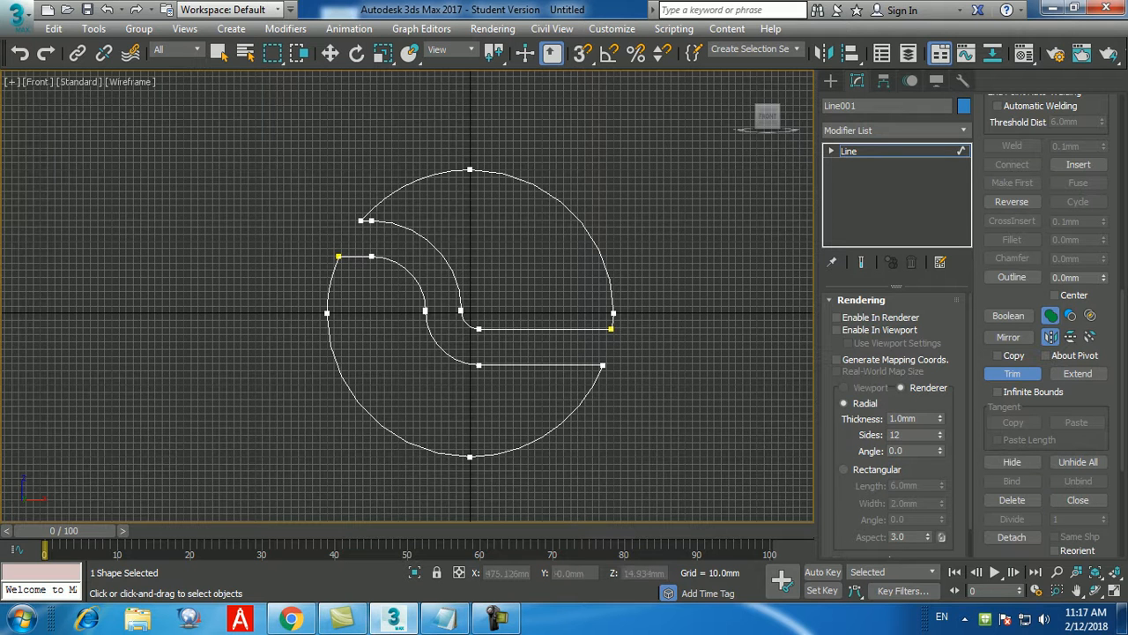
key("w")
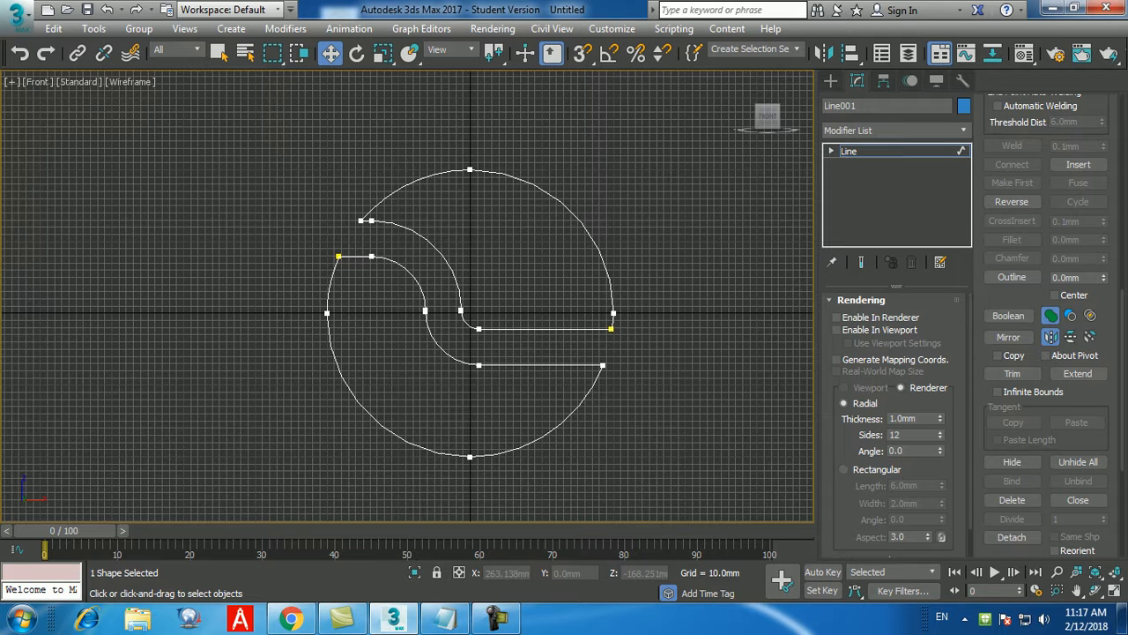
left_click(496, 619)
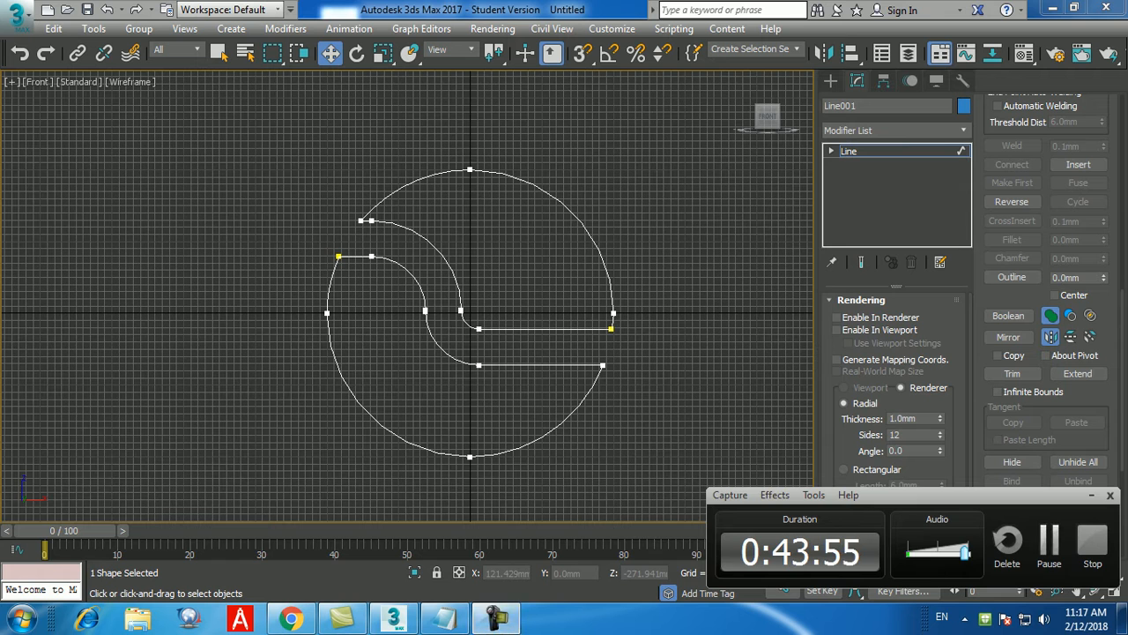
left_click(1050, 540)
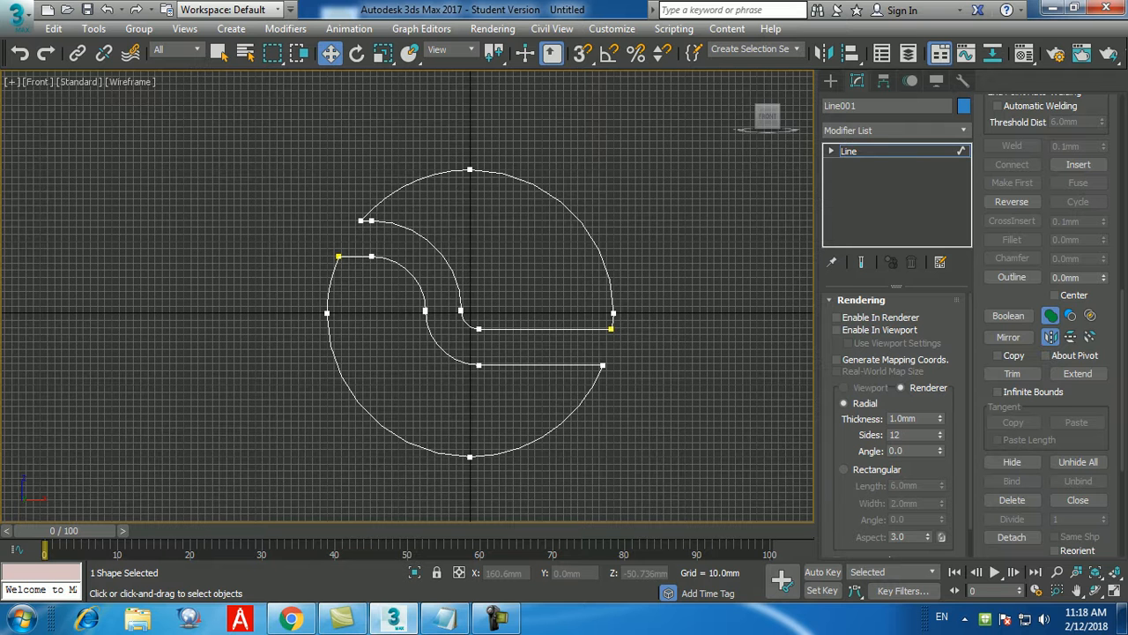
At vertex level, window-select the upper-left corner of the lower shape to examine how many vertices coincide there.
scroll(371, 256, "up", 2)
left_click_drag(1122, 370, 1122, 177)
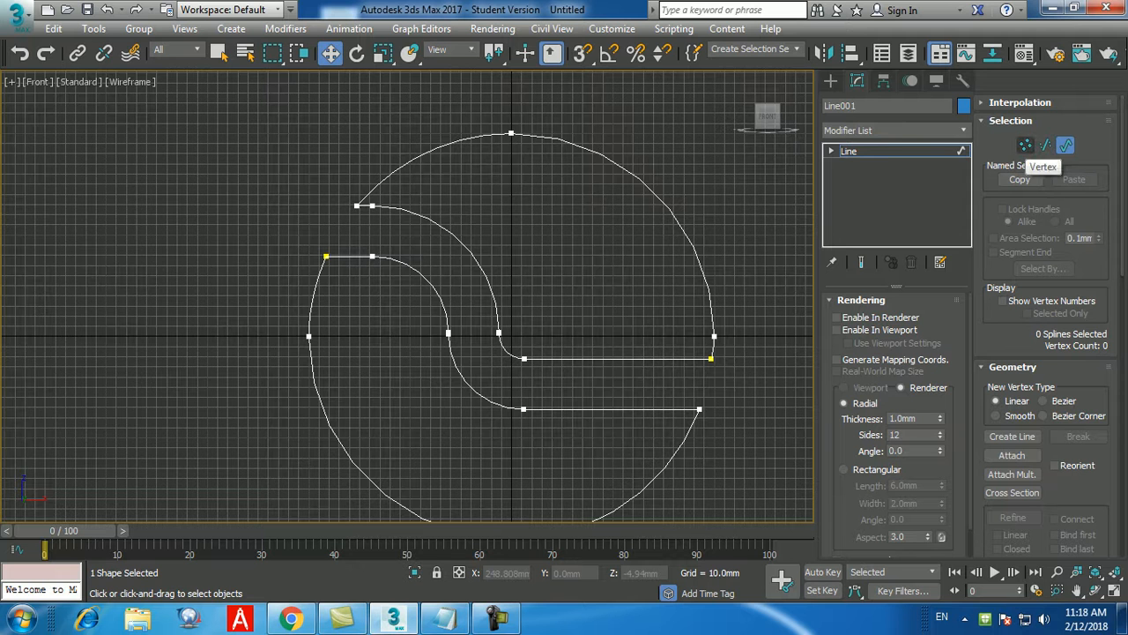
left_click(1025, 146)
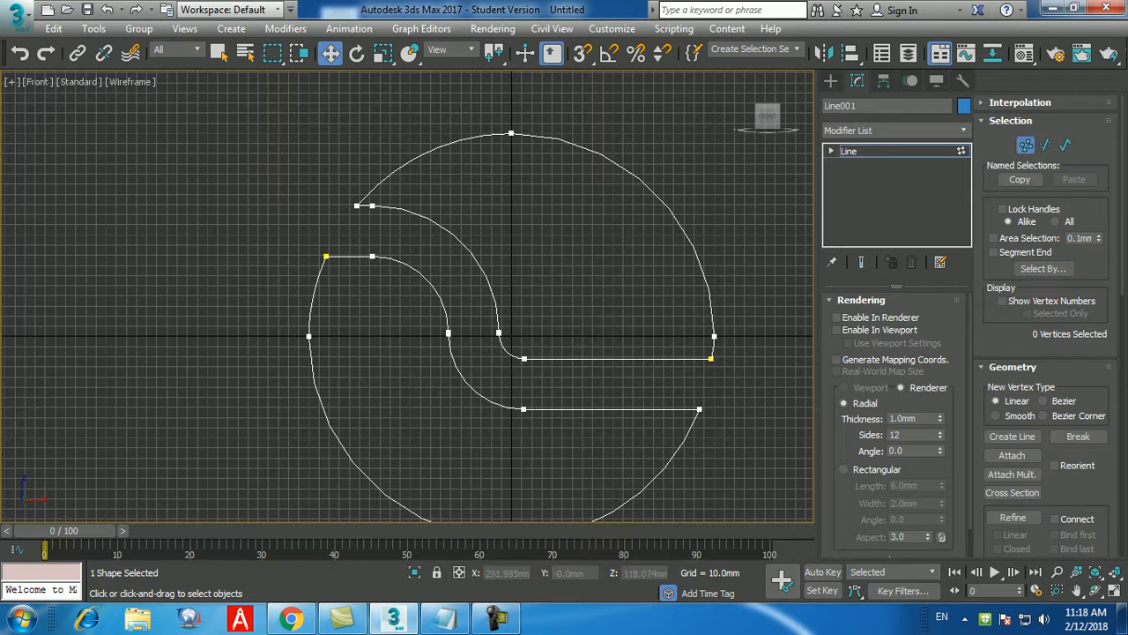
scroll(325, 274, "up", 2)
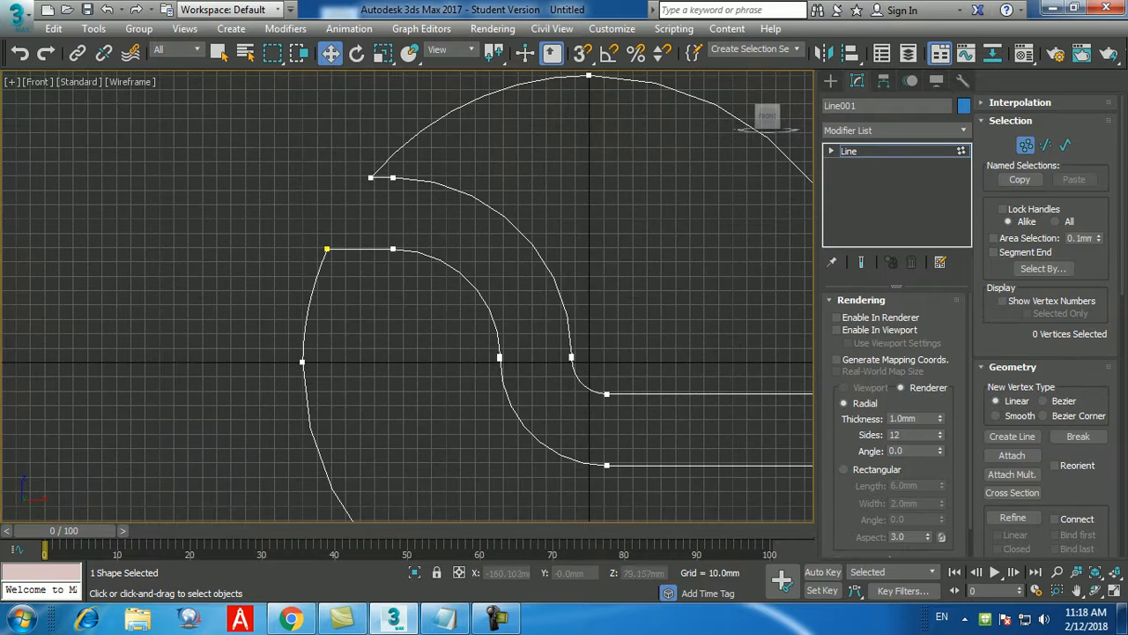
left_click_drag(358, 218, 289, 272)
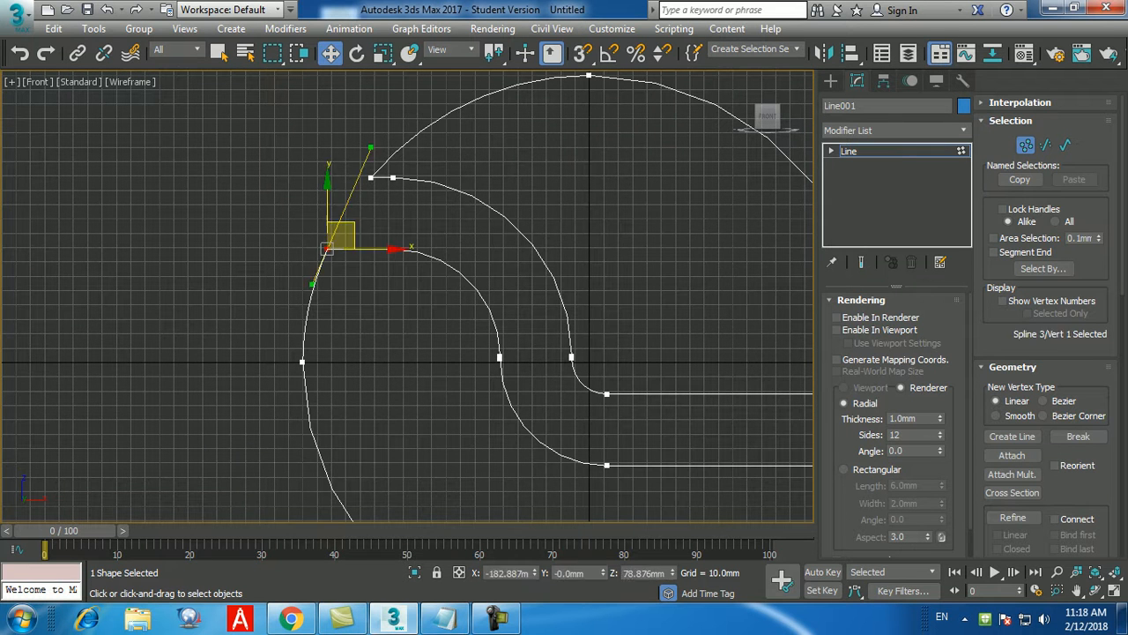
left_click(288, 273)
left_click_drag(349, 218, 272, 279)
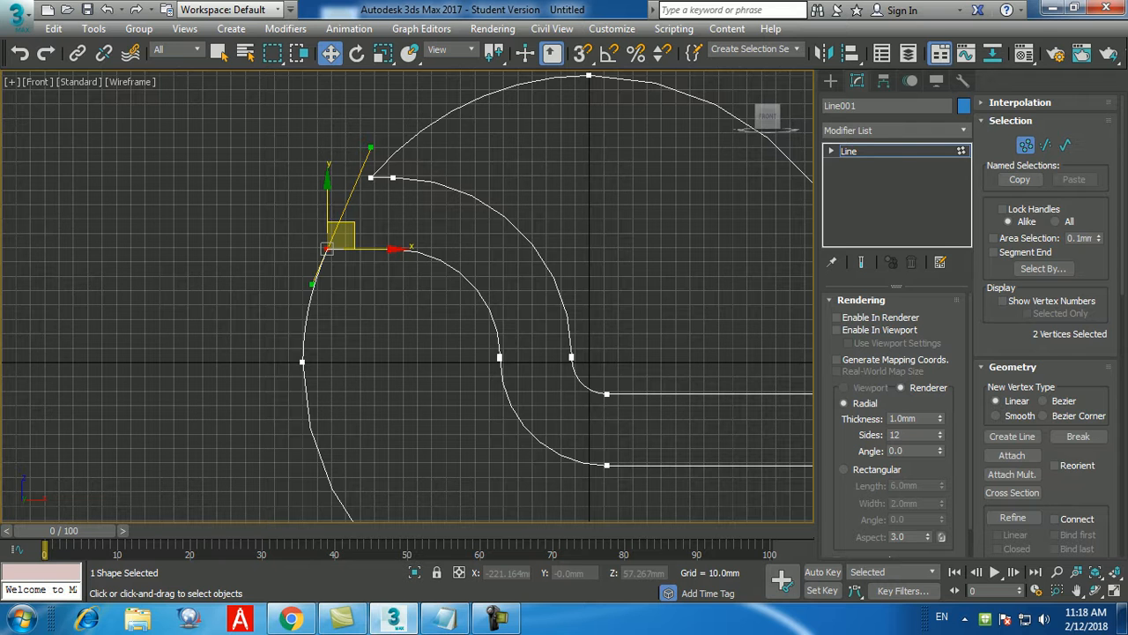
left_click(271, 270)
left_click_drag(357, 226, 274, 276)
left_click(195, 302)
Try moving the lower arc's end vertex away from its upper-left corner to separate it from the band edge, and undo the move.
left_click(327, 248)
left_click_drag(327, 248, 300, 144)
left_click(69, 359)
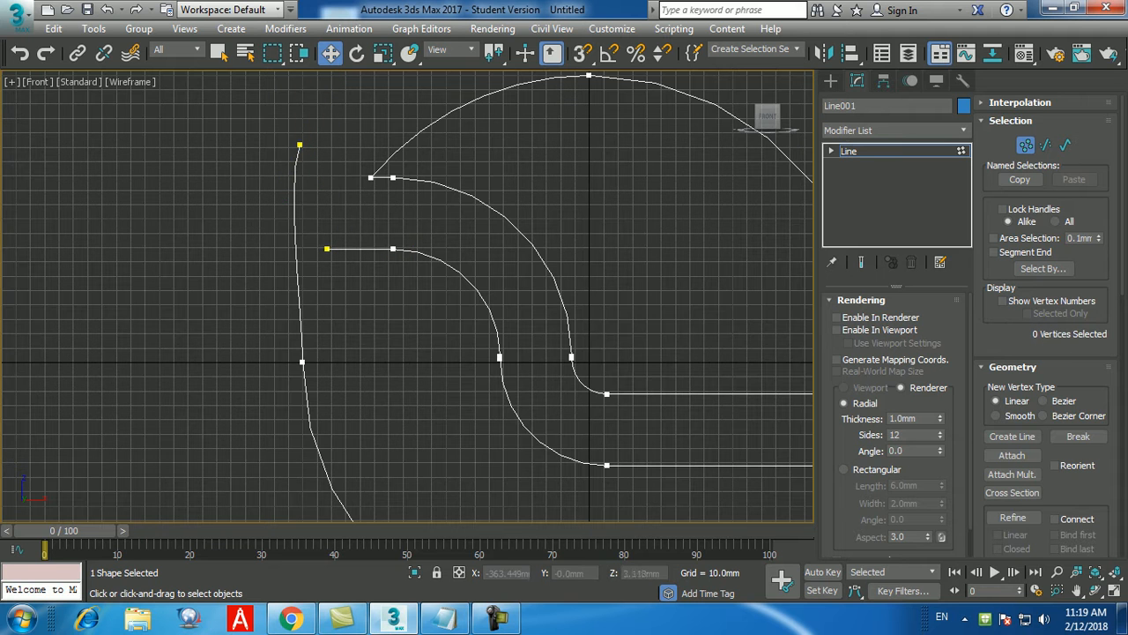
left_click(299, 145)
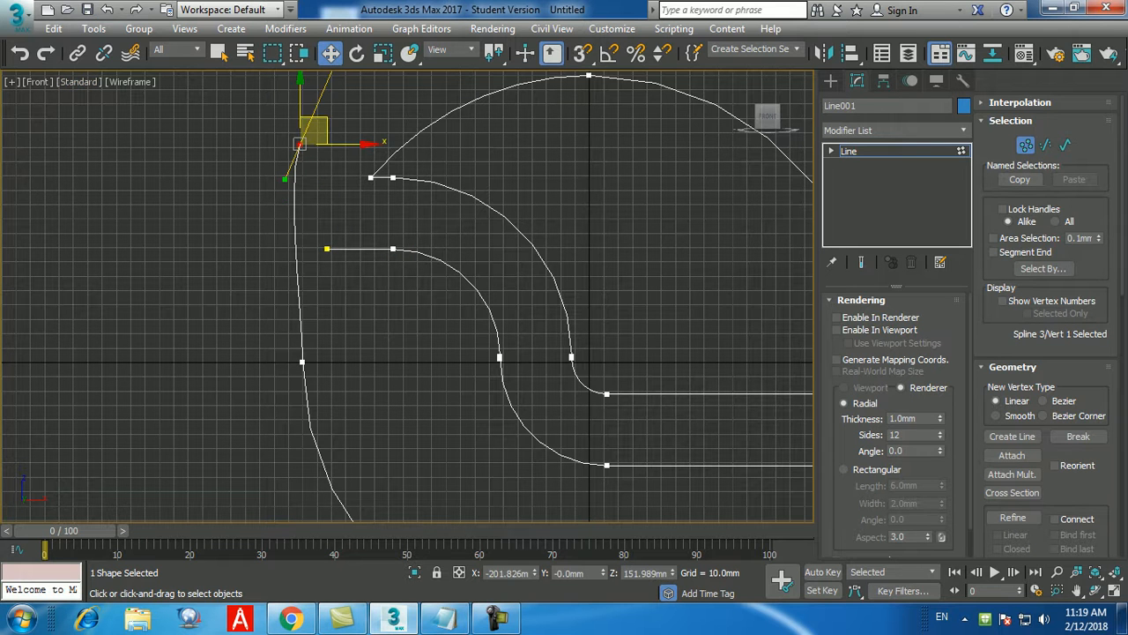
left_click(106, 10)
Select the two coincident vertices at the lower shape's upper-left corner, weld them into one and check the joined corner.
left_click(187, 222)
left_click_drag(304, 227, 344, 264)
left_click_drag(382, 217, 287, 271)
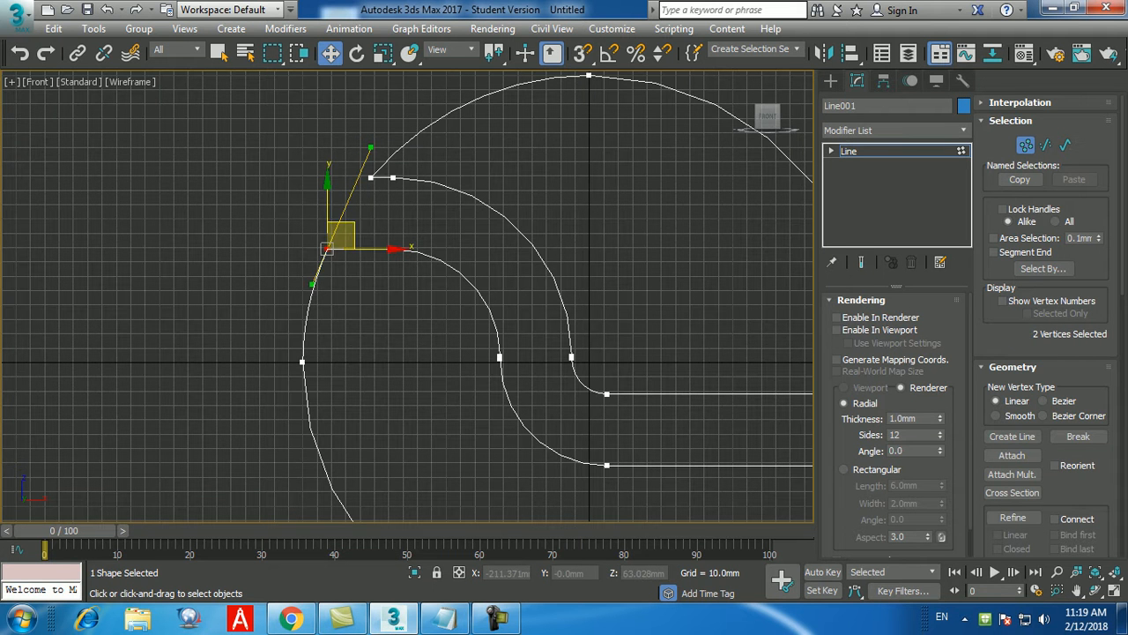
right_click(282, 267)
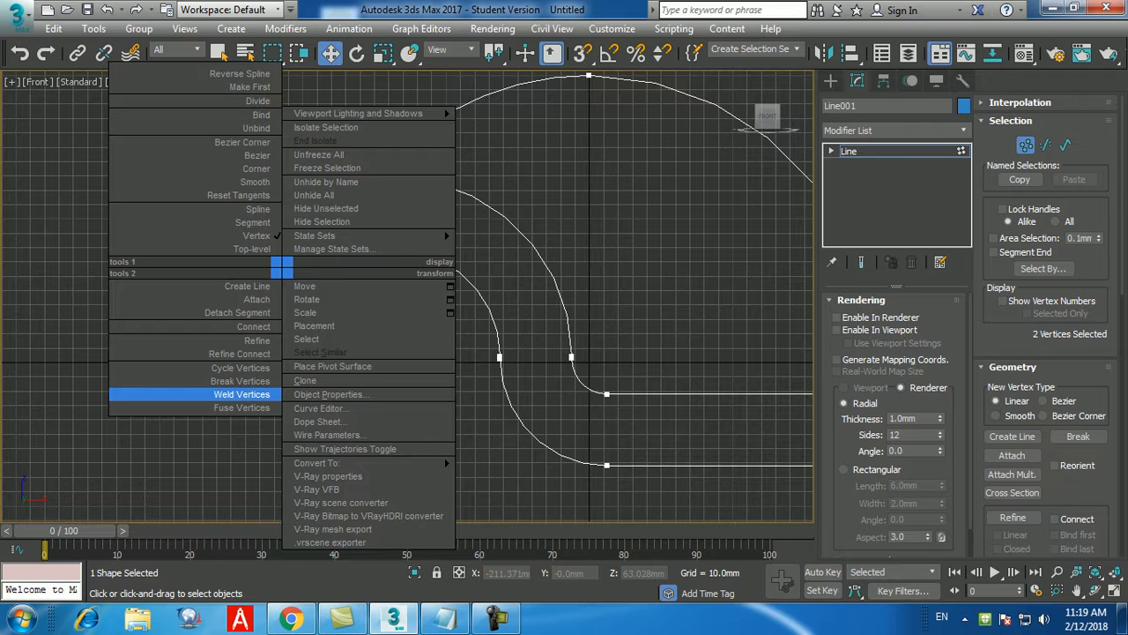
left_click(241, 394)
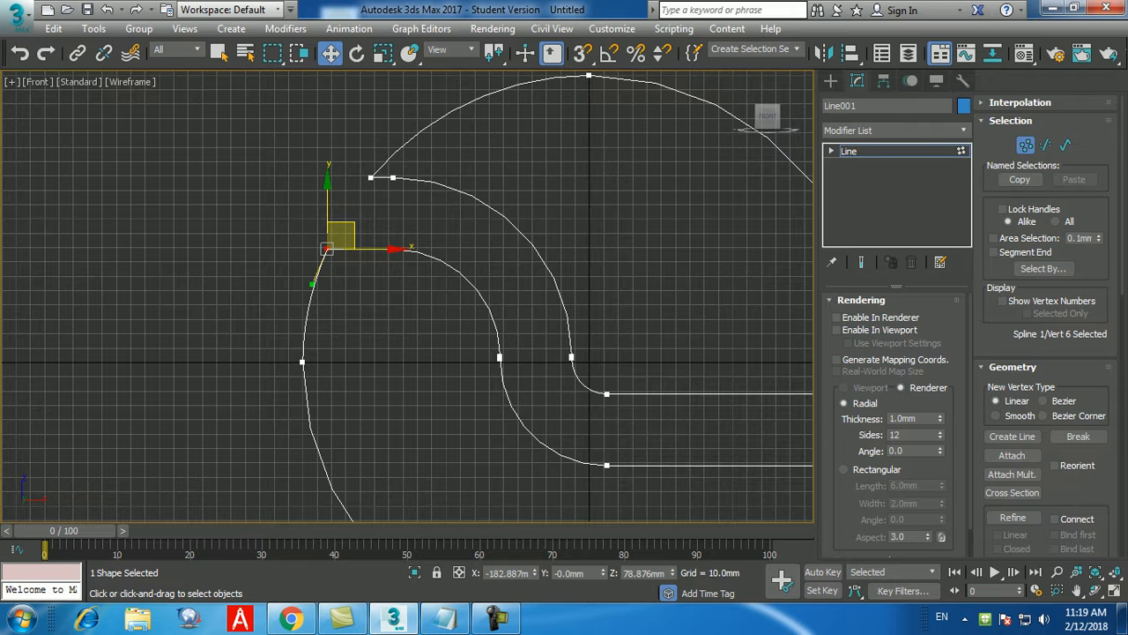
left_click(173, 220)
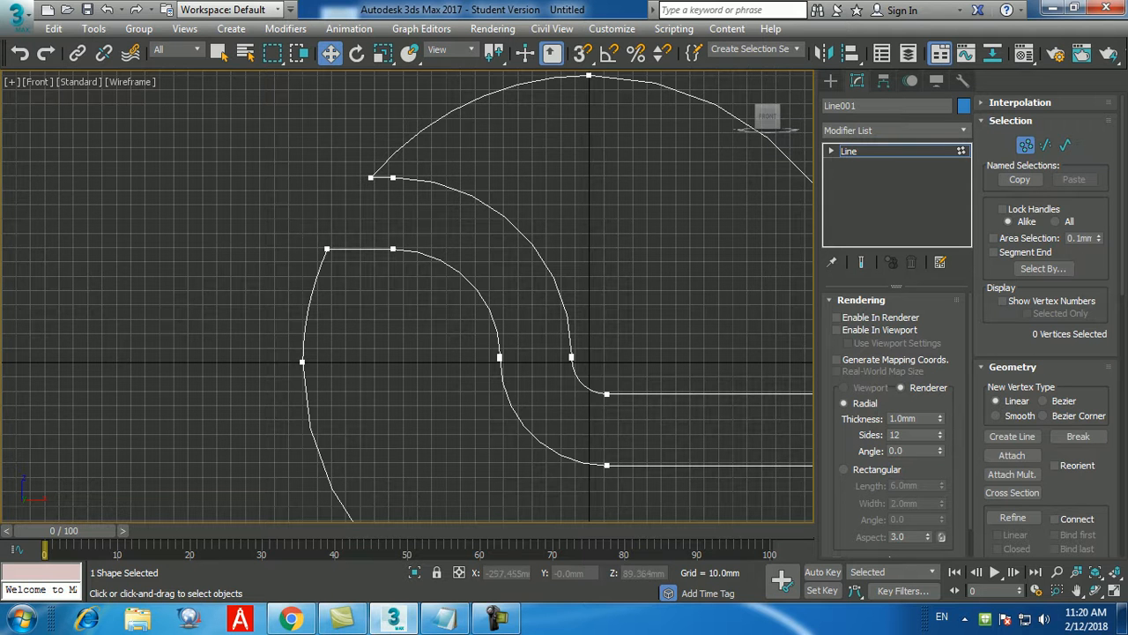
left_click(327, 248)
left_click(260, 282)
scroll(307, 259, "up", 5)
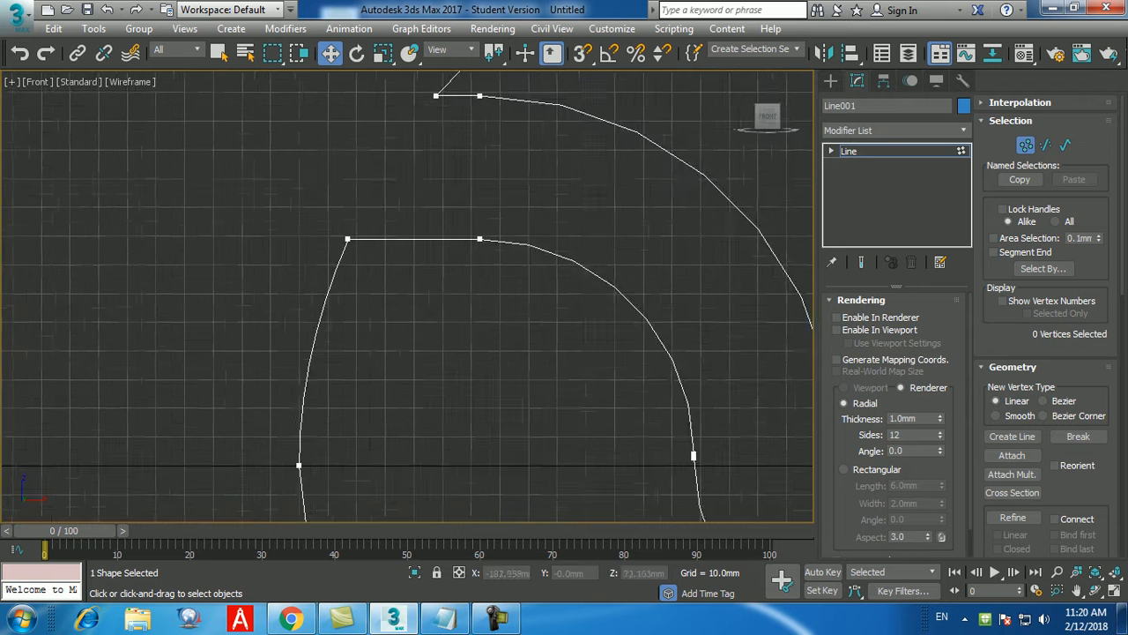
Try moving the lower shape's welded upper-left corner vertex to check that both segments follow it, and undo the move.
left_click(364, 231)
key("ctrl+z")
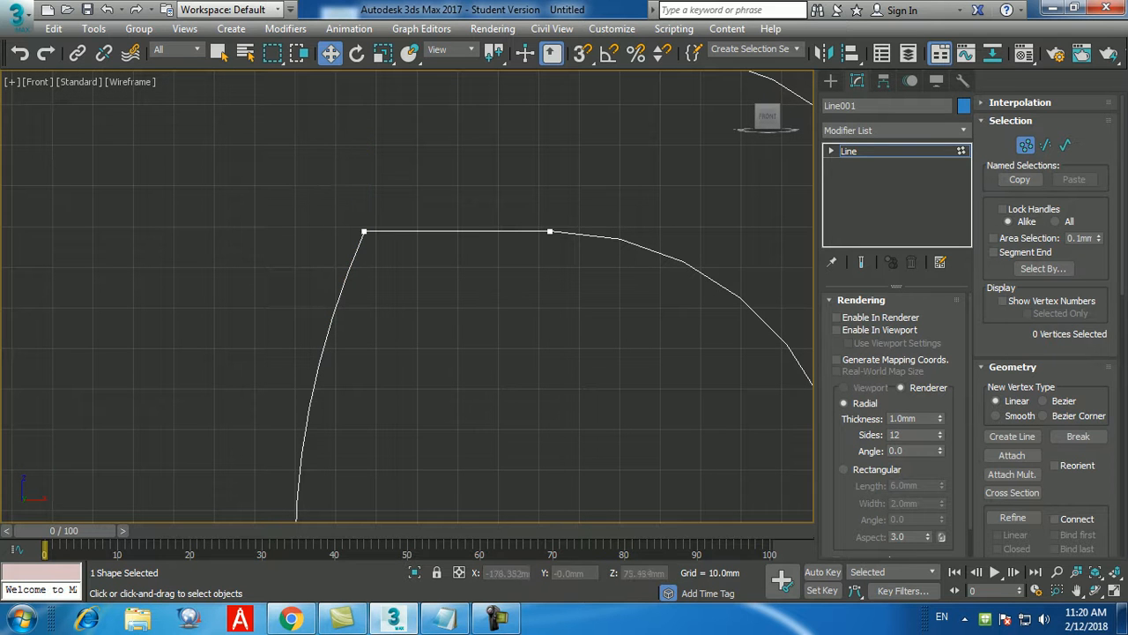
left_click_drag(364, 231, 313, 248)
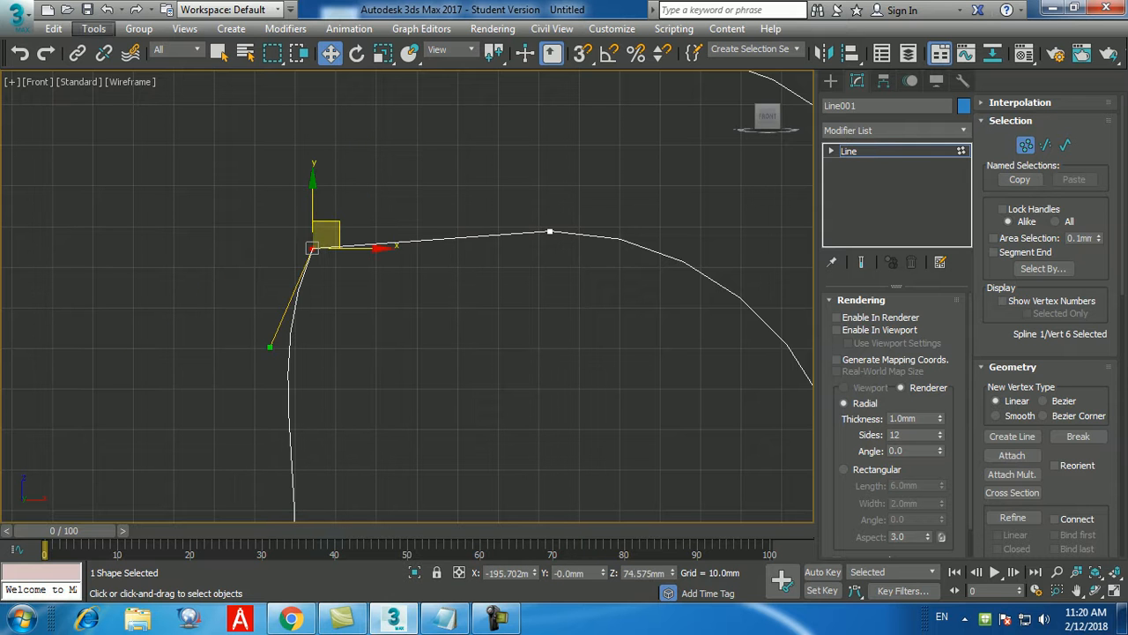
left_click(107, 10)
key("ctrl+z")
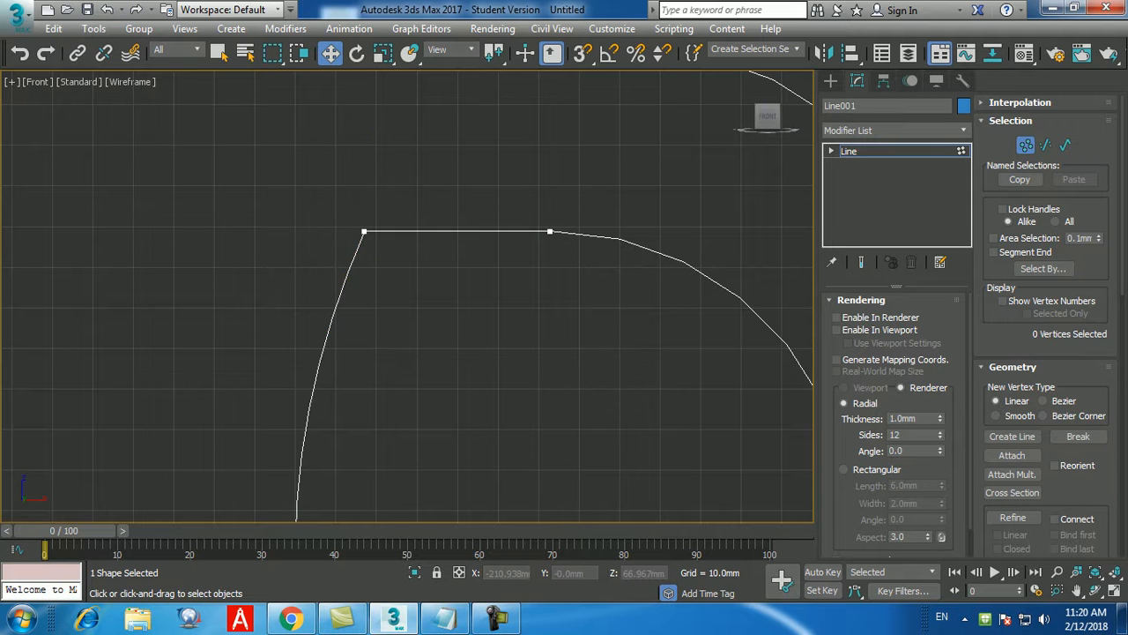
scroll(253, 283, "down", 6)
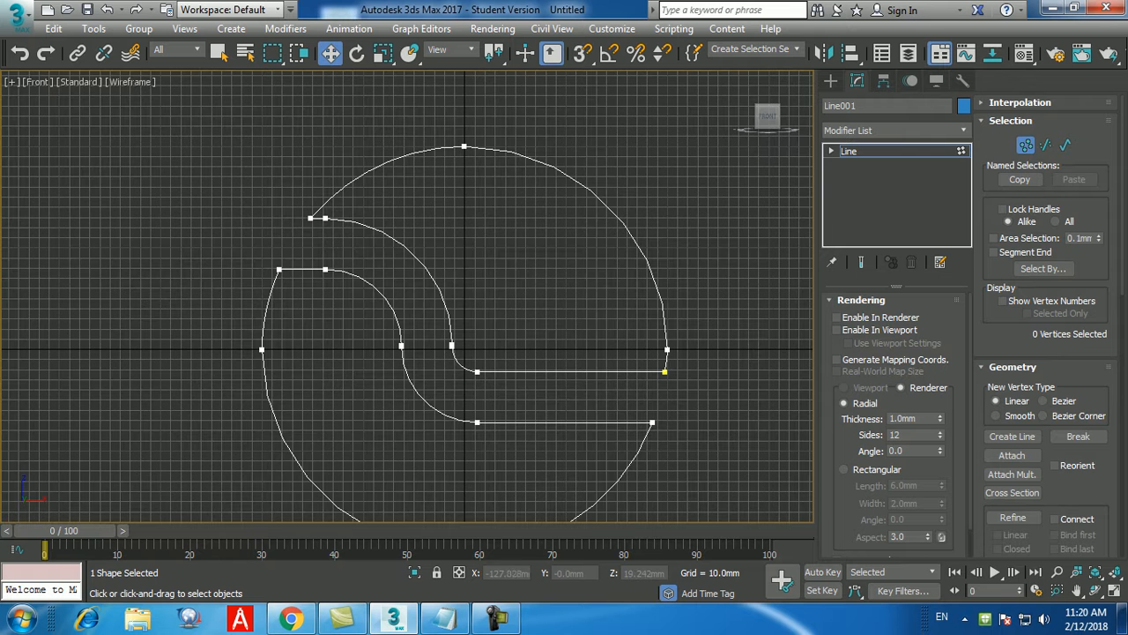
Try pulling the straight edge's end vertex away from the upper shape's right corner, and undo the move.
scroll(275, 267, "up", 3)
scroll(282, 283, "down", 4)
scroll(556, 360, "up", 4)
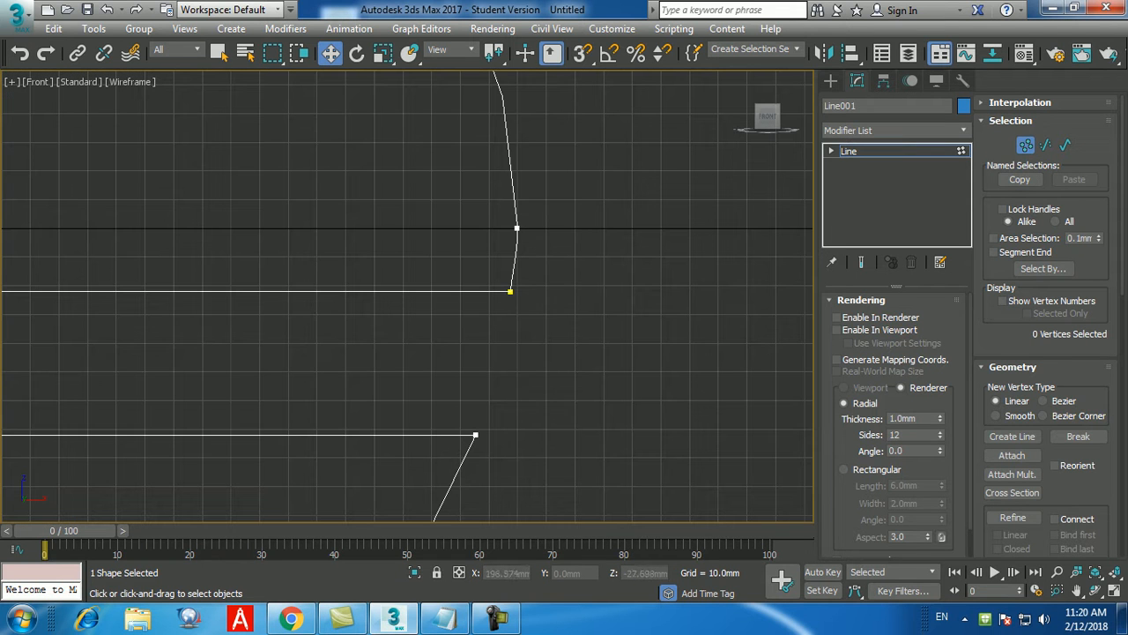
left_click(510, 291)
left_click_drag(512, 291, 525, 396)
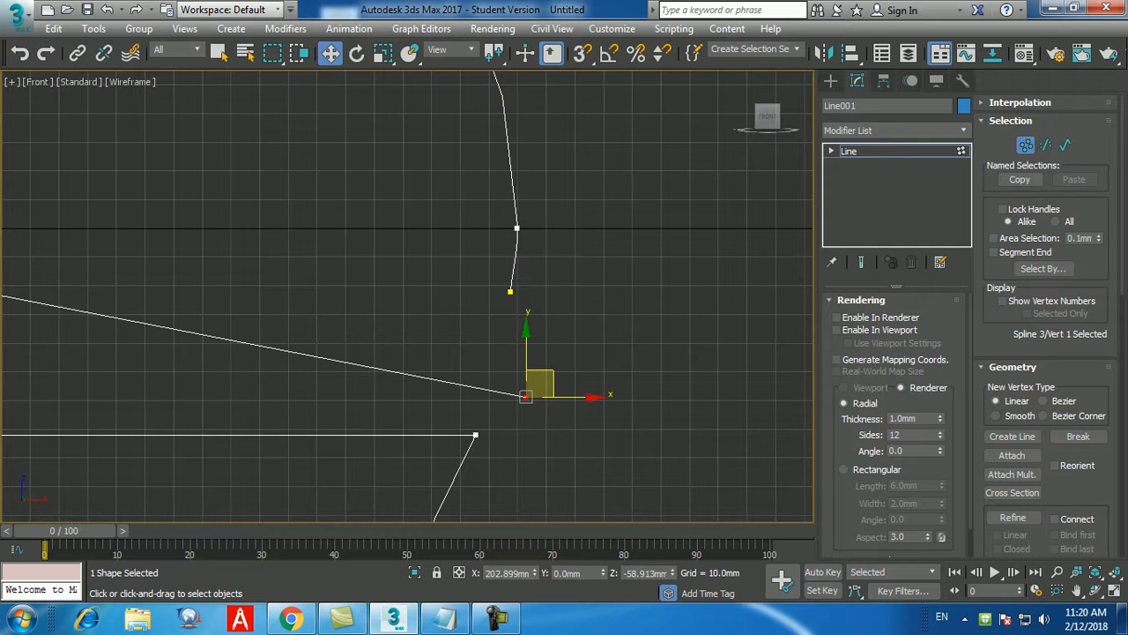
left_click(107, 10)
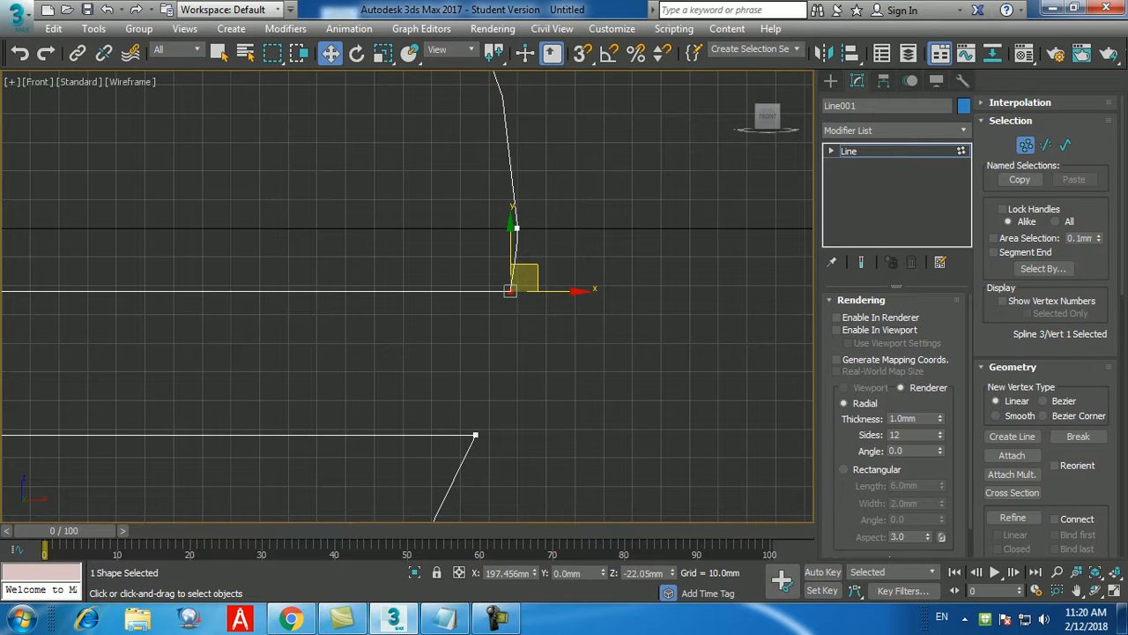
left_click(424, 352)
Try pulling the arc's end vertex away from the lower shape's right corner, undo the move and clear the selection.
left_click(475, 435)
left_click_drag(475, 434, 531, 458)
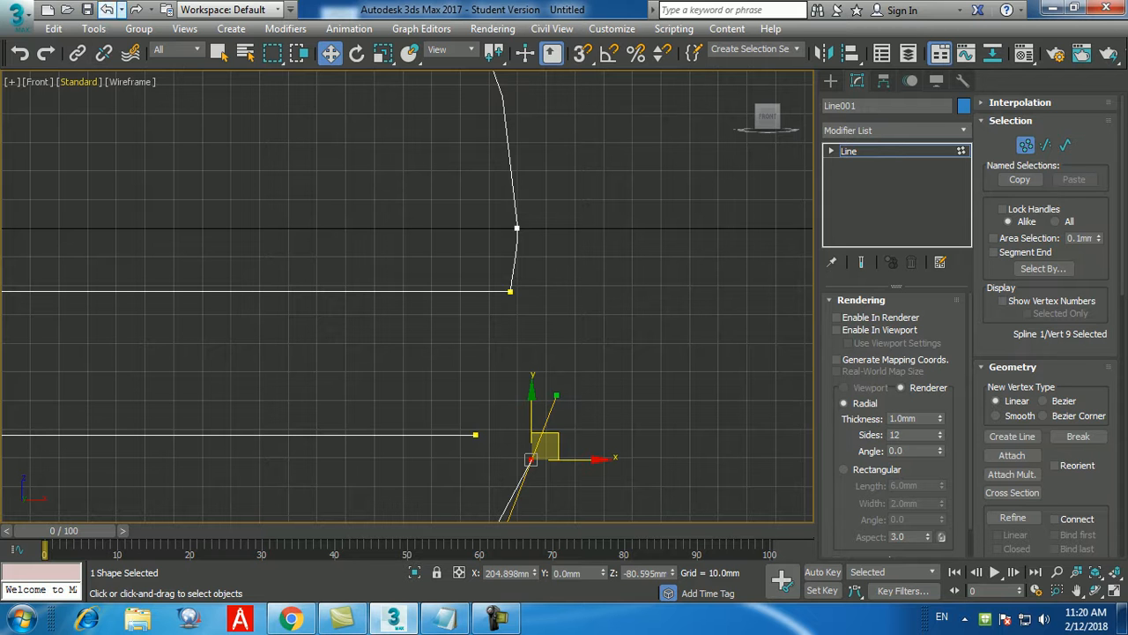
left_click(107, 10)
left_click(383, 411)
Window-select the two coincident vertices at the upper shape's upper-left corner and weld them.
scroll(383, 424, "down", 5)
scroll(126, 298, "up", 8)
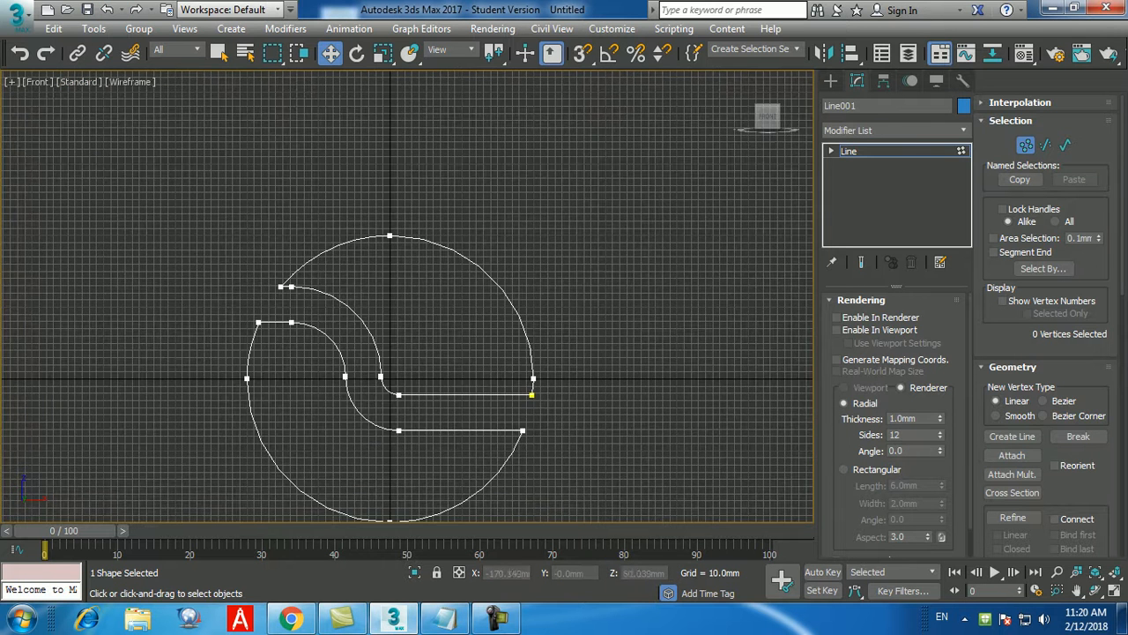
left_click_drag(277, 177, 276, 175)
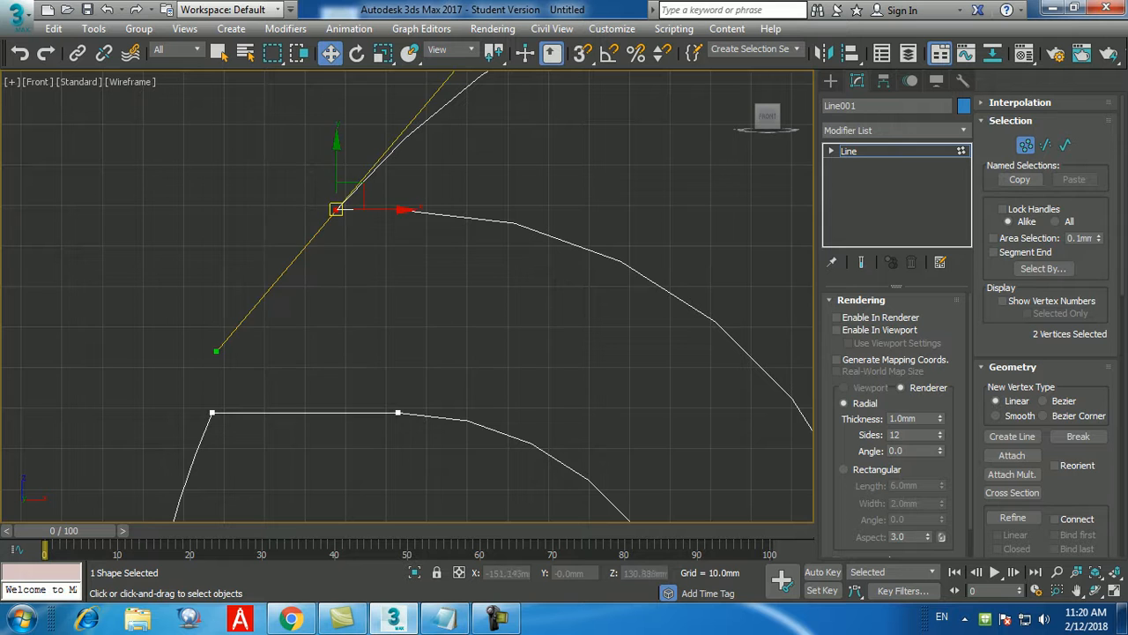
right_click(325, 205)
left_click(304, 333)
left_click(319, 335)
Window-select the two coincident vertices at the upper shape's right corner, below the horizontal axis, and weld them.
scroll(319, 335, "down", 8)
middle_click_drag(520, 418, 451, 310)
scroll(481, 318, "up", 3)
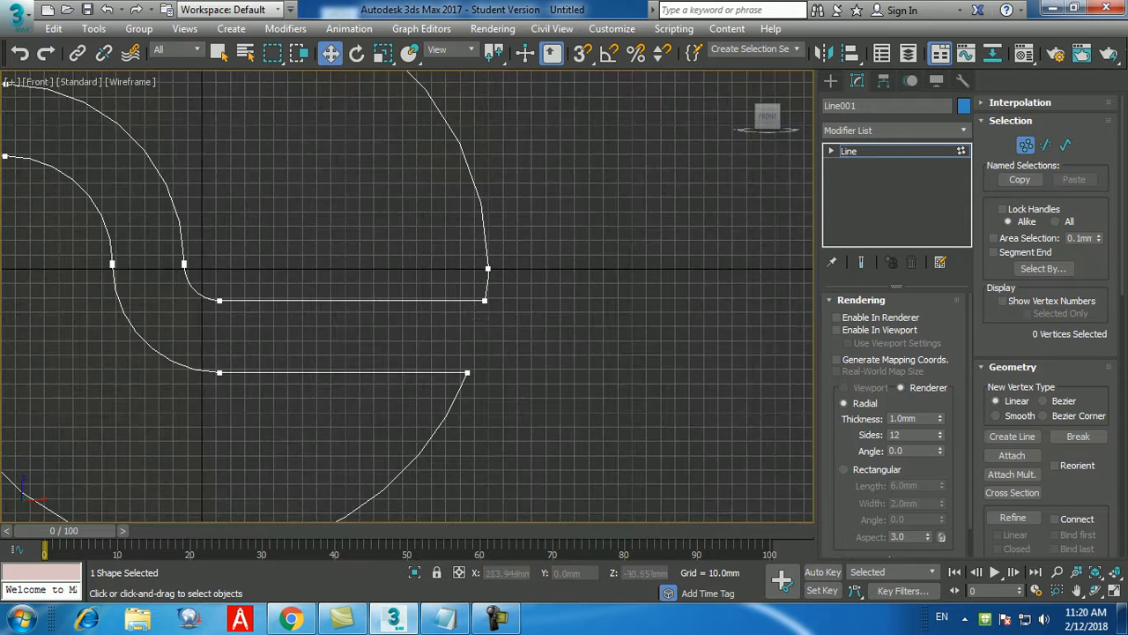
left_click_drag(467, 257, 501, 308)
right_click(473, 294)
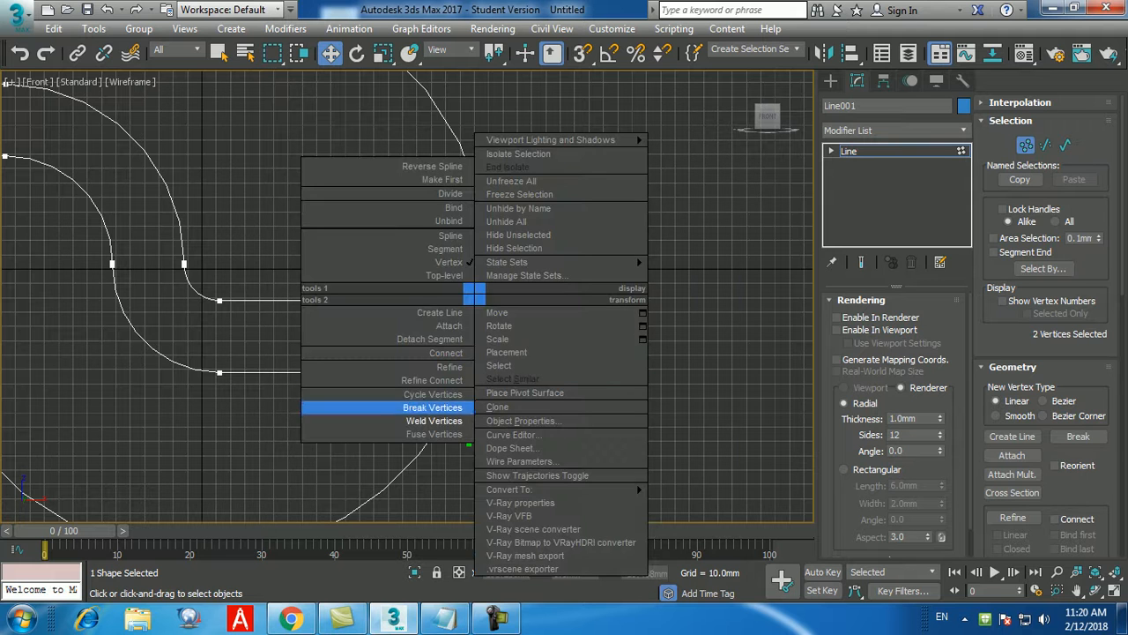
left_click(434, 420)
Weld the two coincident vertices at the lower shape's right corner and clear the selection.
left_click(467, 371)
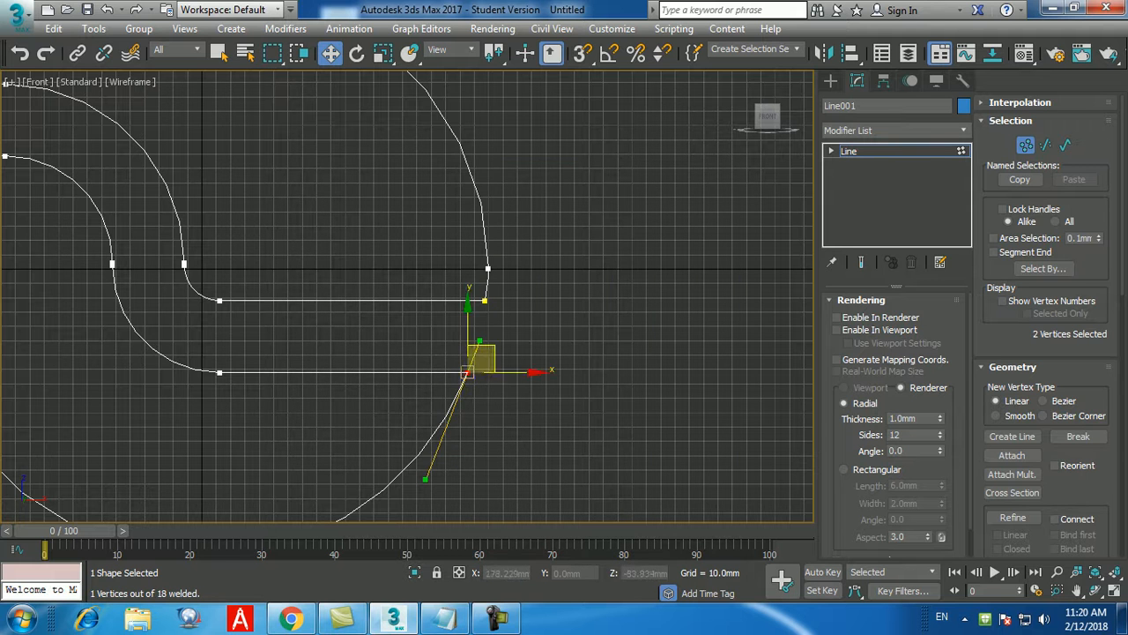
right_click(459, 320)
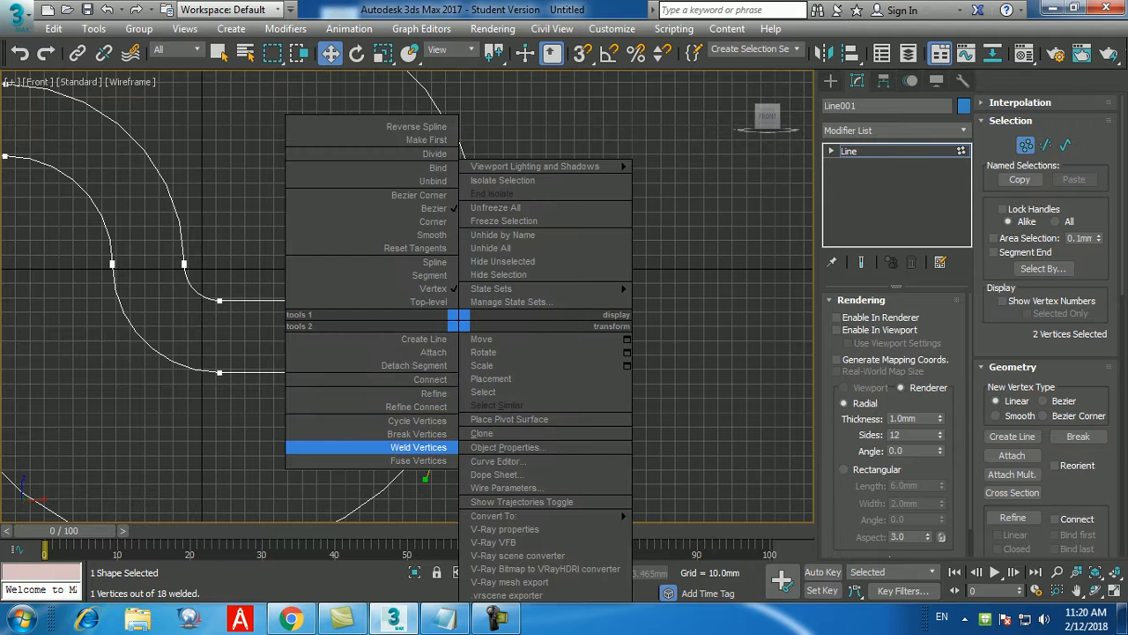
left_click(418, 447)
key("z")
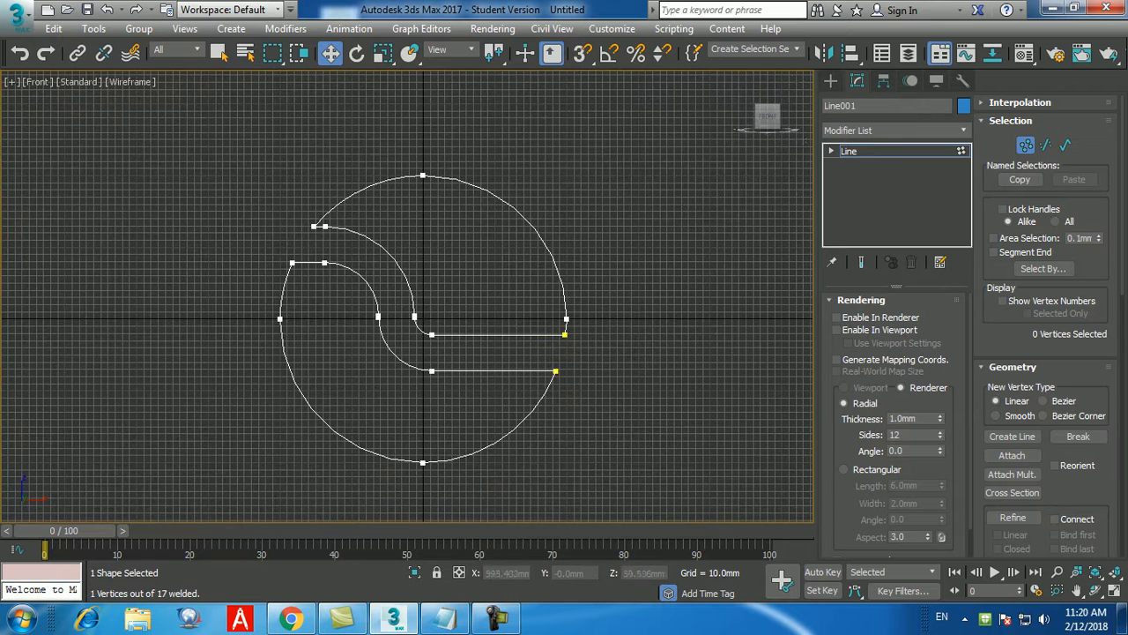
Leave and reopen vertex editing, and window-select the lower shape's right corner to check how many vertices it holds.
left_click(831, 81)
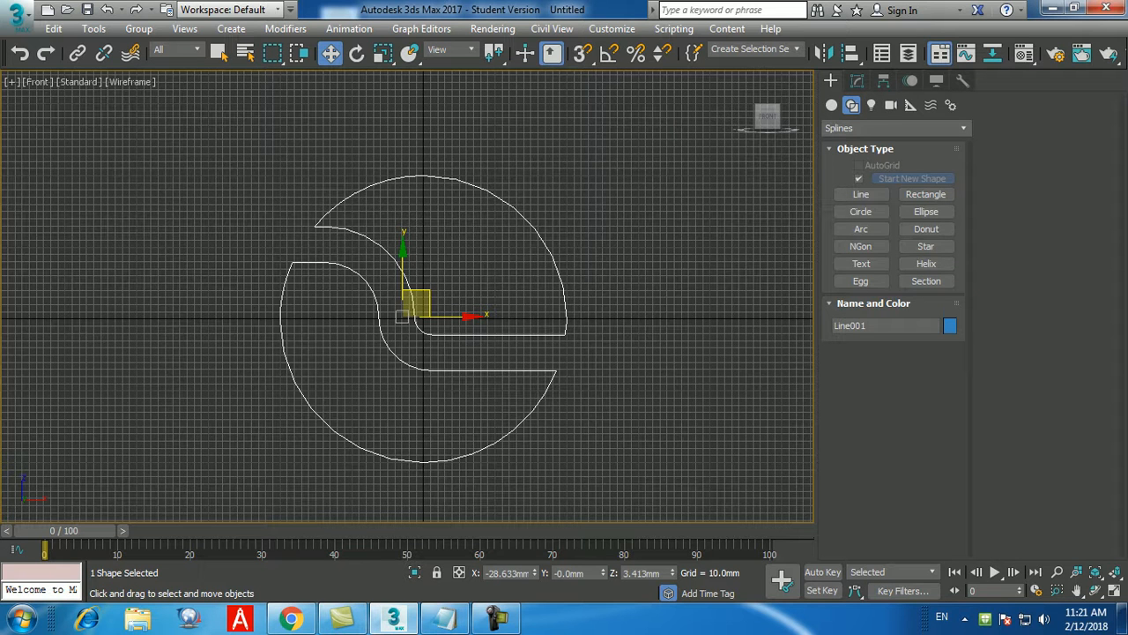
left_click(609, 291)
left_click(564, 291)
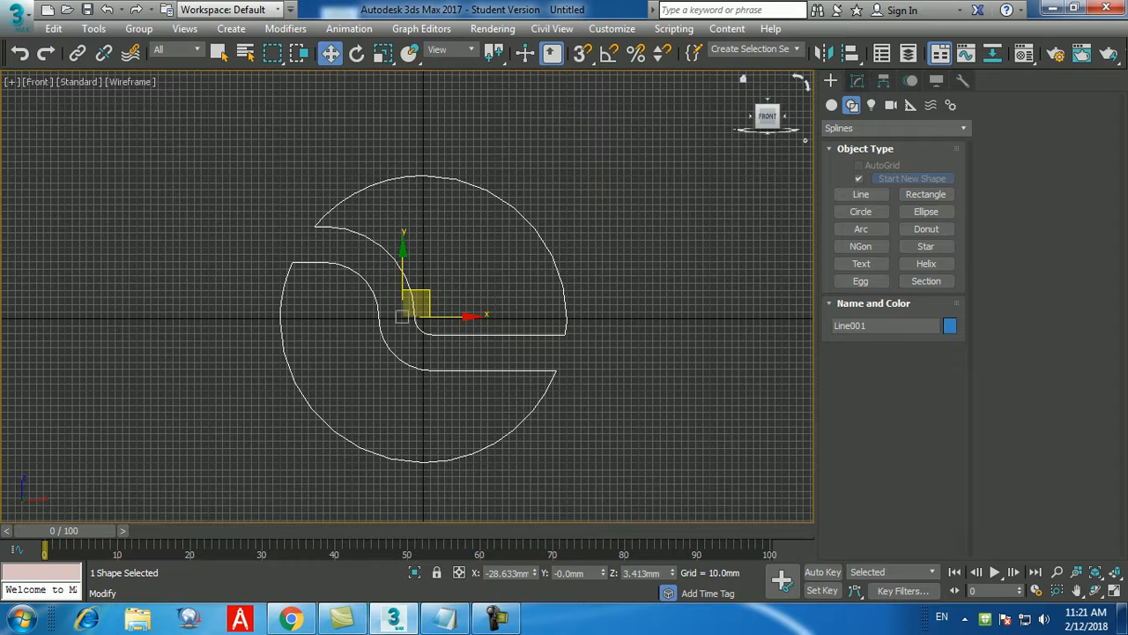
left_click(857, 80)
left_click(1026, 144)
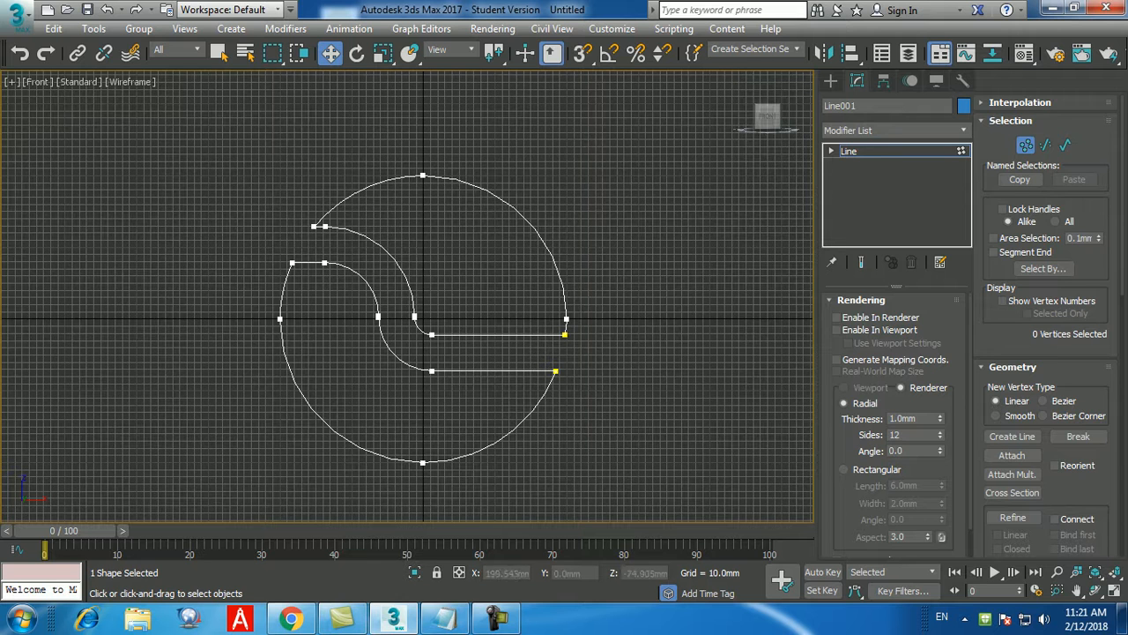
left_click_drag(589, 353, 541, 383)
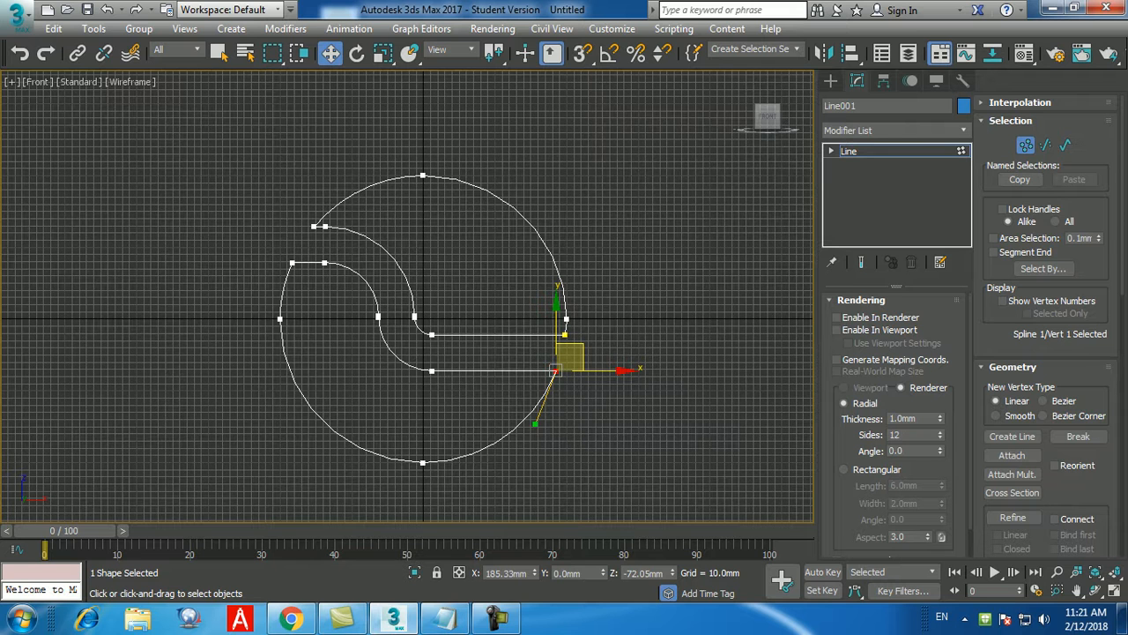
left_click(561, 377)
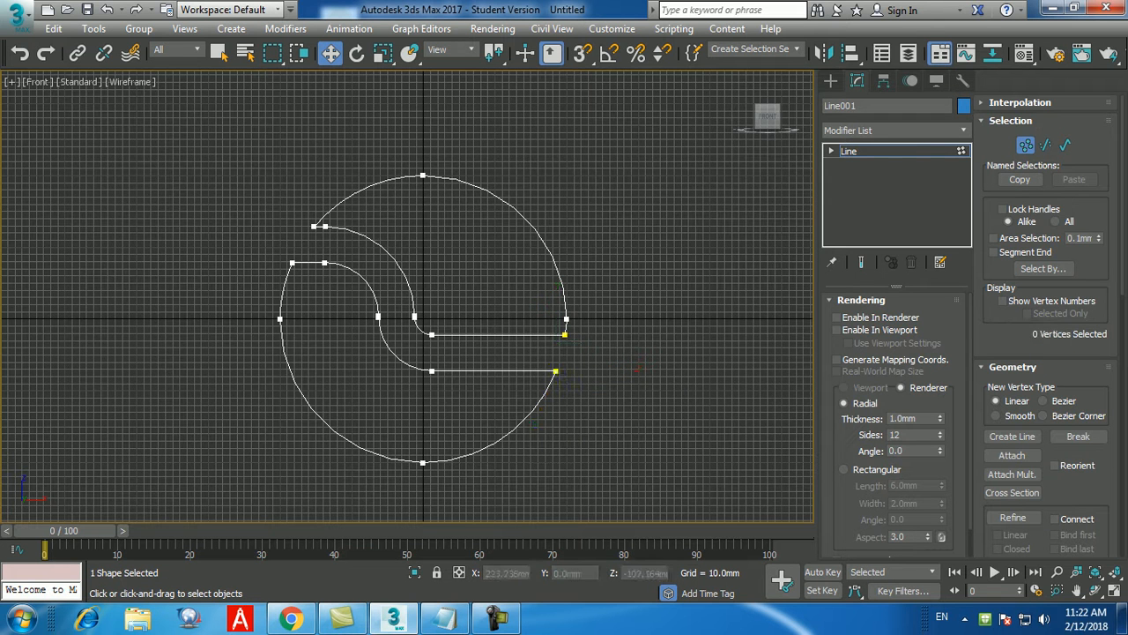
Try moving the lower shape's welded right corner vertex outward, and undo the move.
left_click(556, 372)
left_click_drag(557, 369, 574, 393)
key("ctrl+z")
key("ctrl+z")
Leave and re-enter vertex level, and select the lower shape's right corner vertex to examine its first-vertex marking.
left_click(1026, 145)
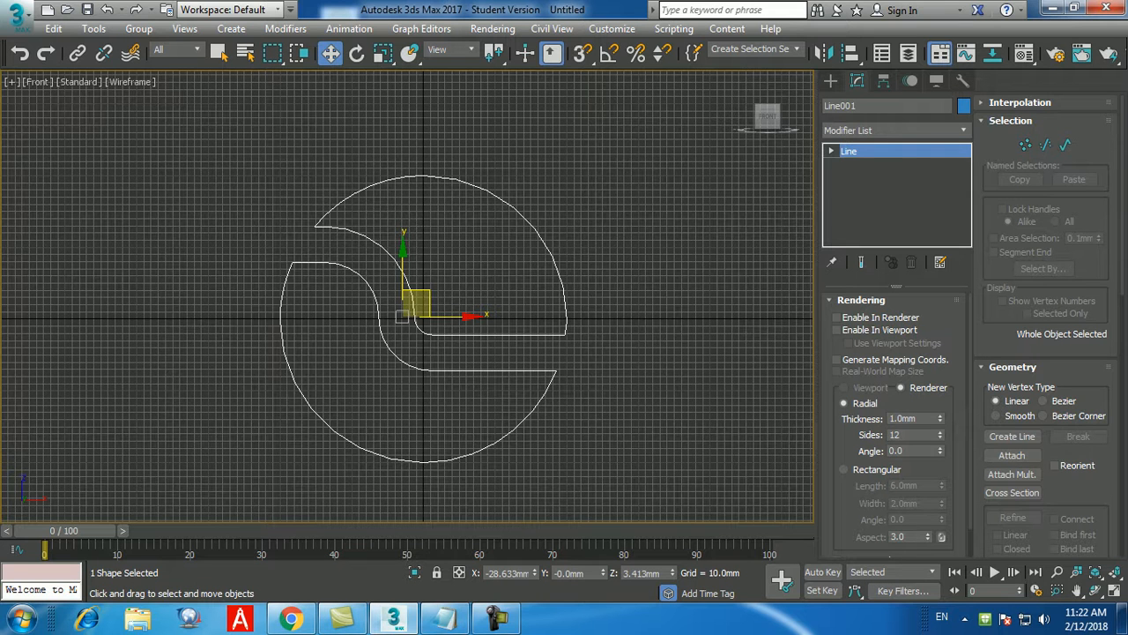
left_click(632, 430)
left_click_drag(616, 437, 427, 375)
key("1")
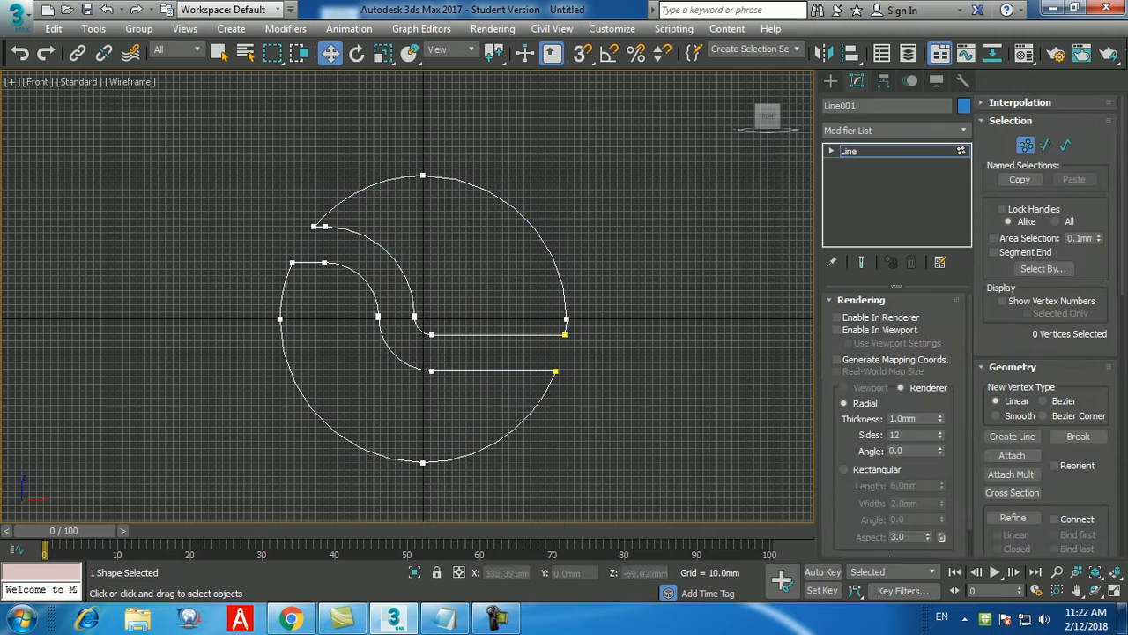
left_click(555, 370)
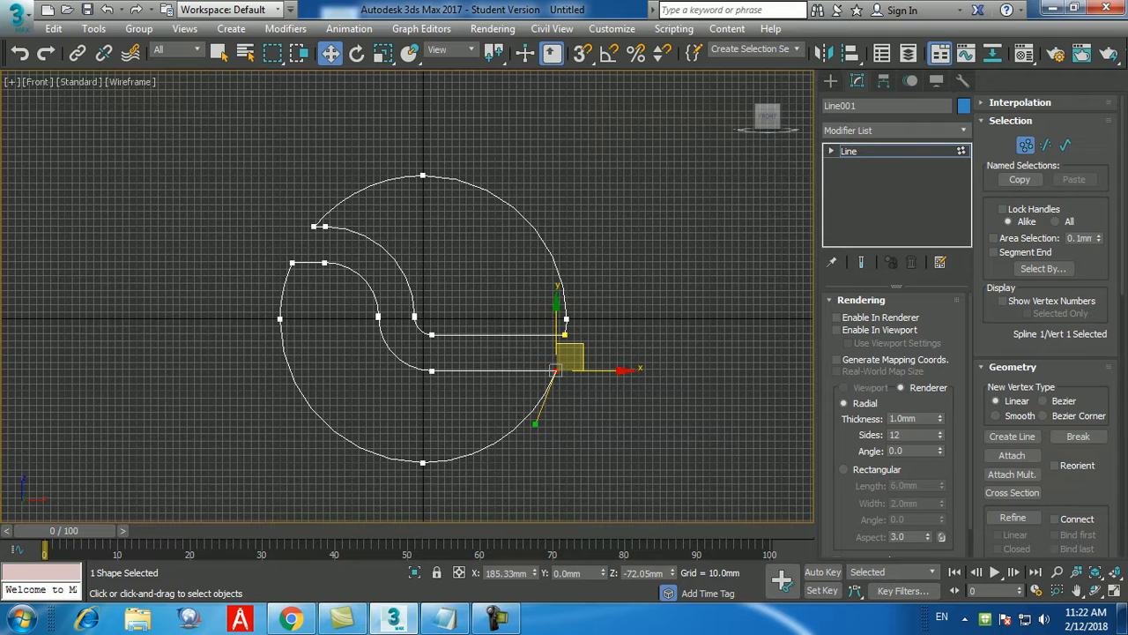
left_click(469, 355)
Break the upper shape's vertex where the small inner arc meets the straight horizontal edge.
scroll(446, 362, "up", 3)
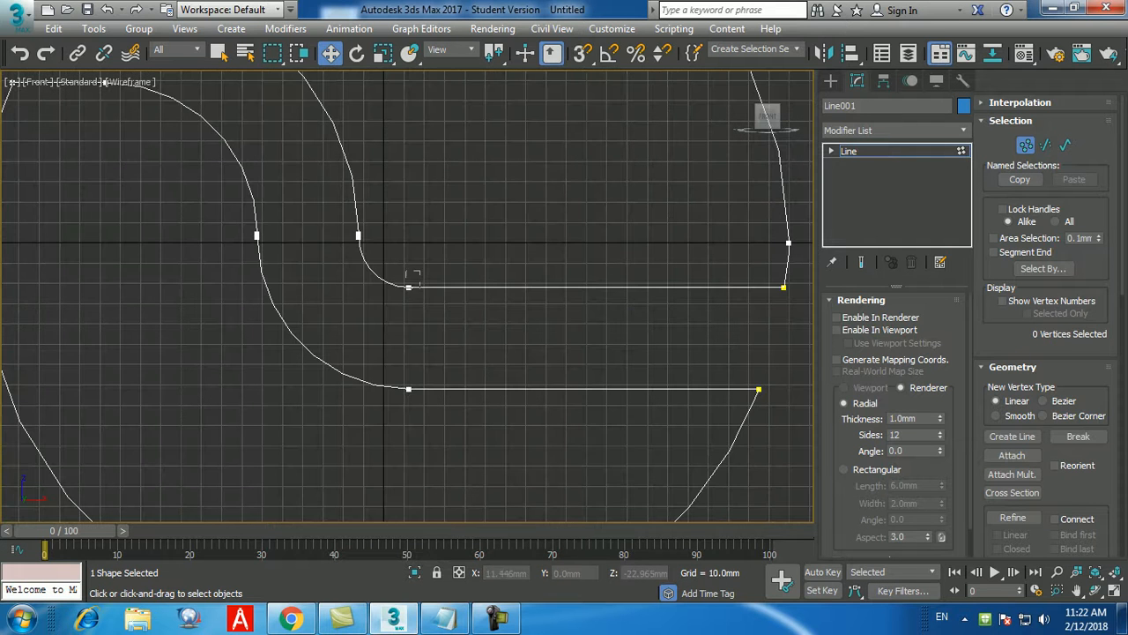
left_click(408, 286)
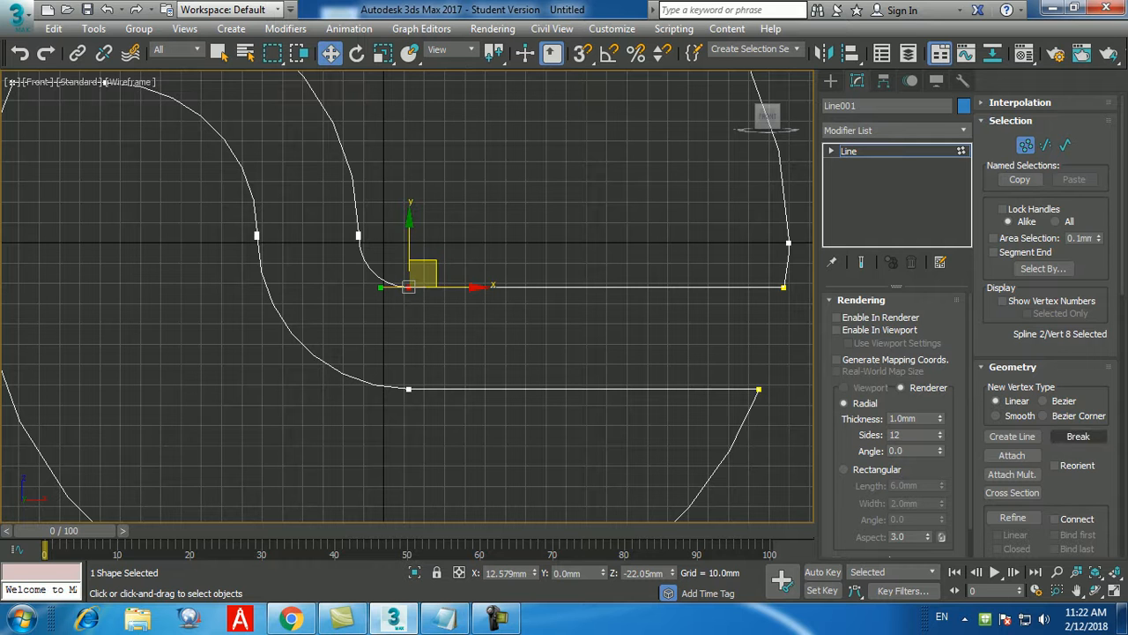
left_click(1078, 436)
left_click(409, 287)
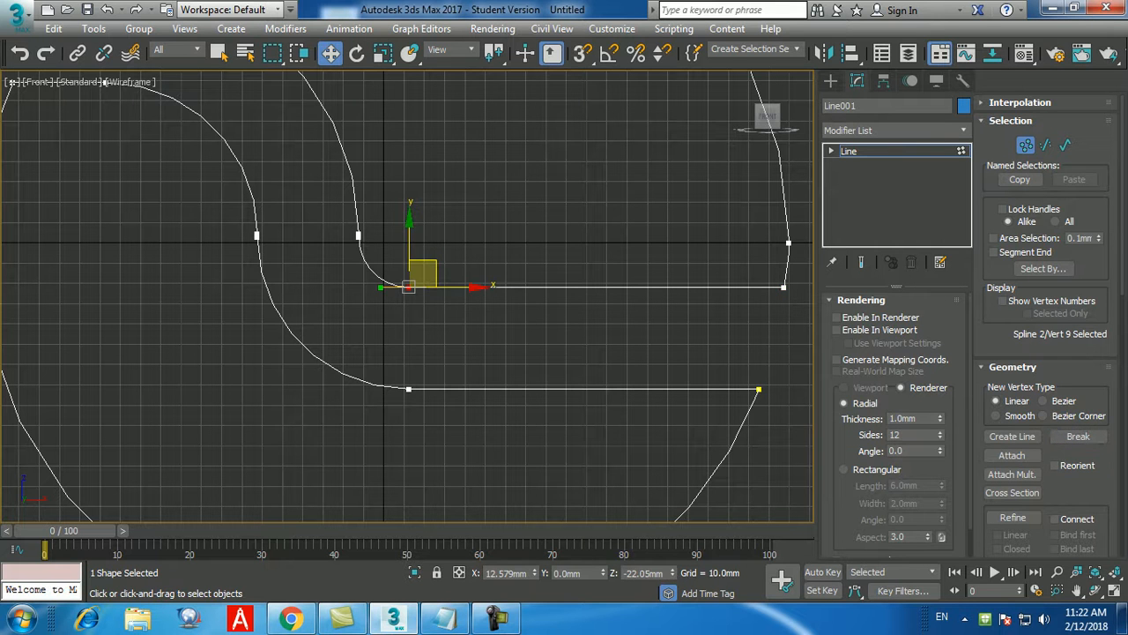
Move the two vertices at the break apart to demonstrate the opening, and return both to their shared original position.
left_click_drag(409, 286, 540, 194)
left_click(408, 287)
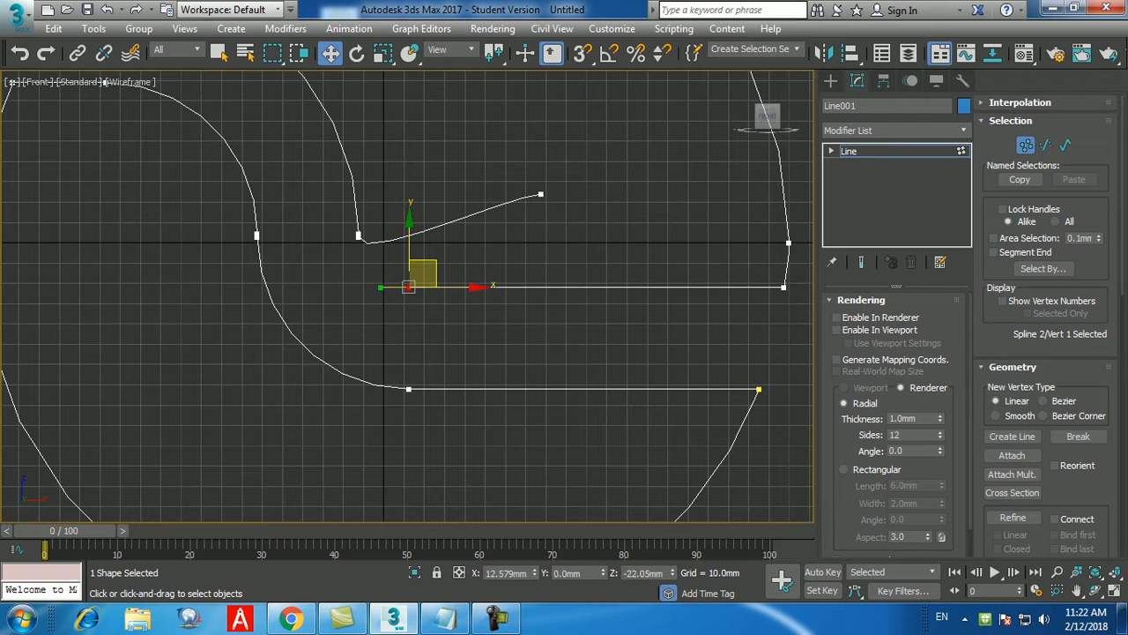
left_click_drag(408, 286, 527, 348)
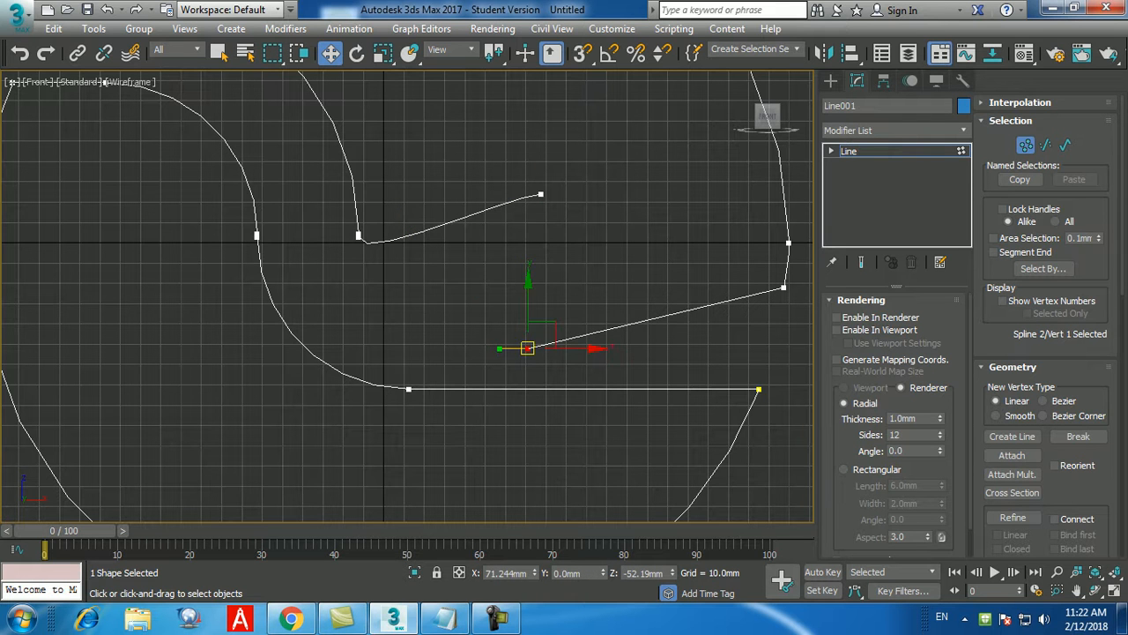
left_click_drag(527, 349, 408, 286)
left_click(541, 194)
left_click_drag(540, 194, 408, 287)
Window-select the two coincident vertices at the break, weld them and check the rejoined vertex.
left_click_drag(390, 240, 449, 314)
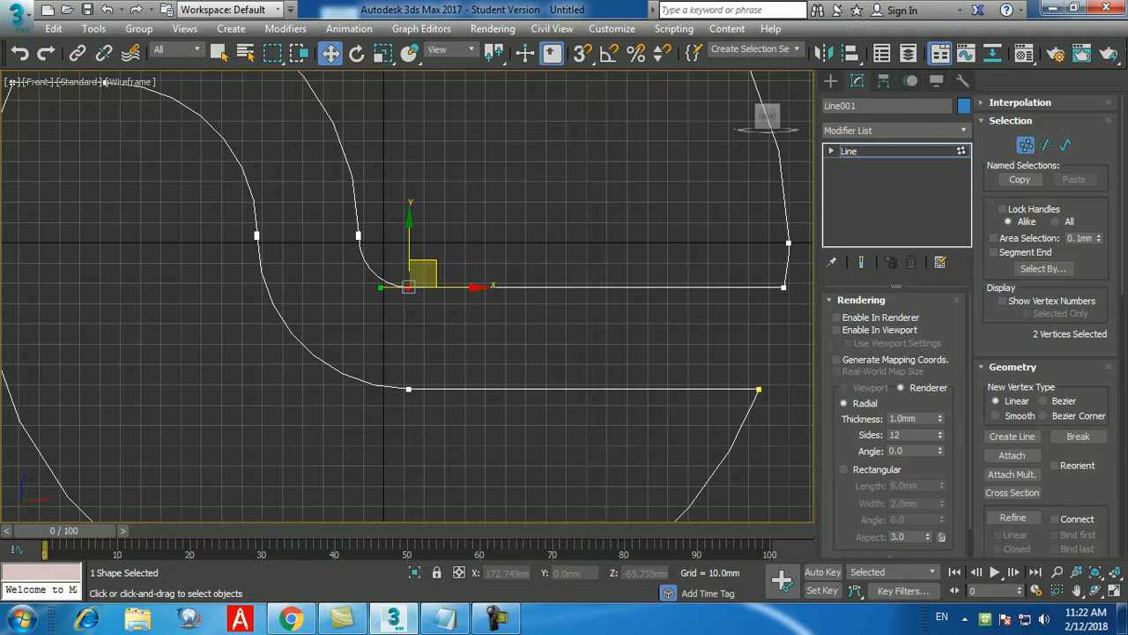
right_click(385, 290)
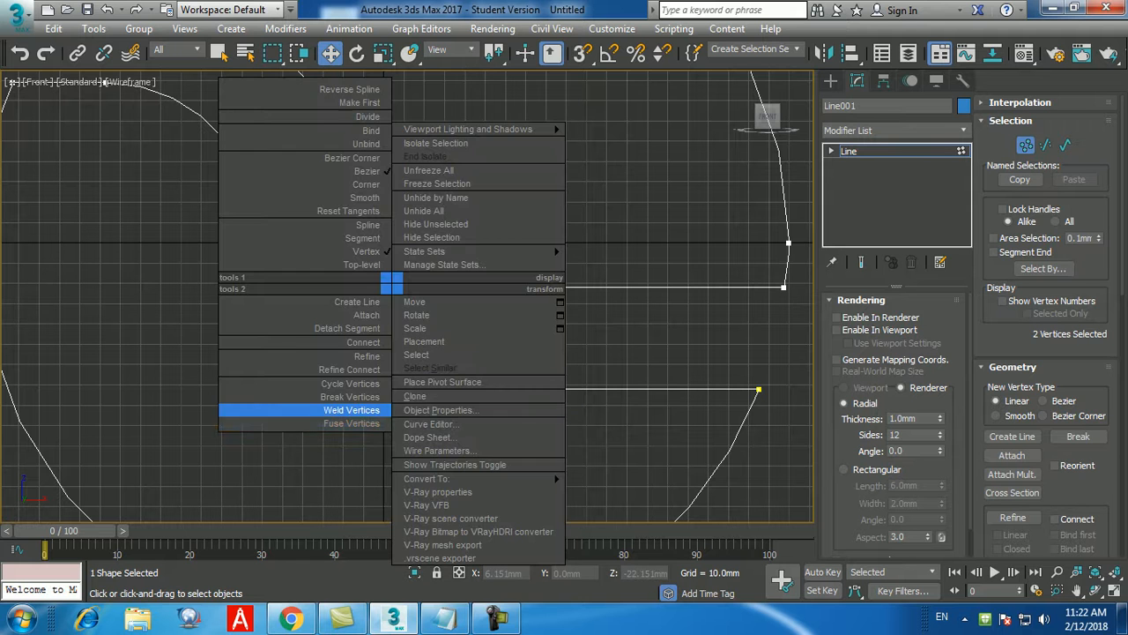
left_click(335, 406)
left_click(408, 287)
left_click(426, 319)
left_click(408, 287)
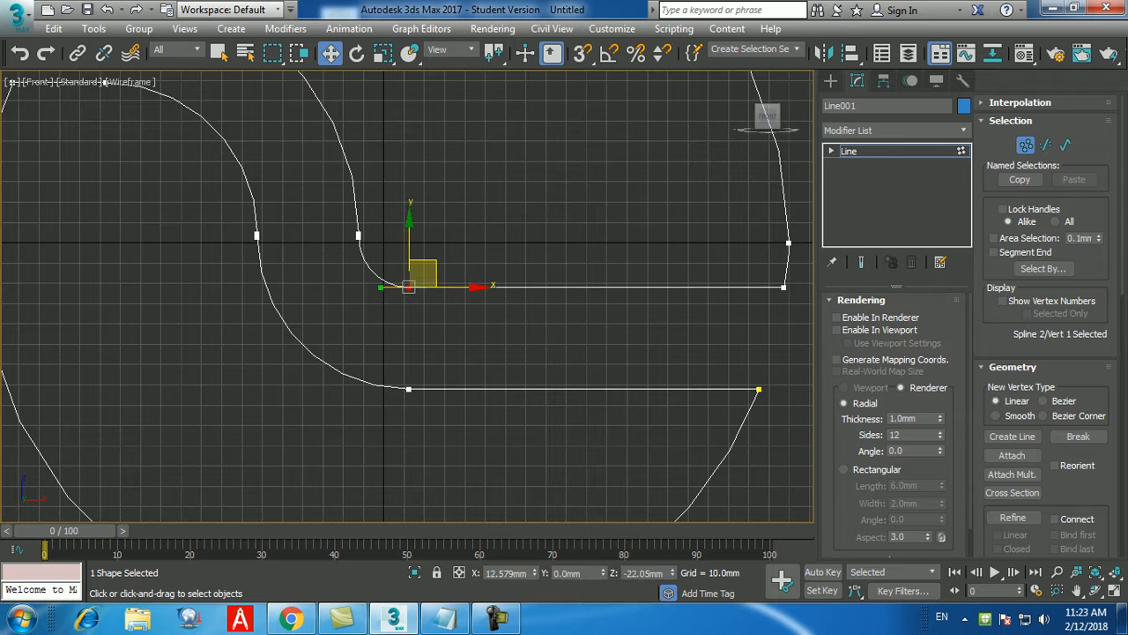
left_click(491, 353)
At spline level, select the upper shape to check whether it is closed and its vertex count, and select all splines.
scroll(491, 354, "down", 3)
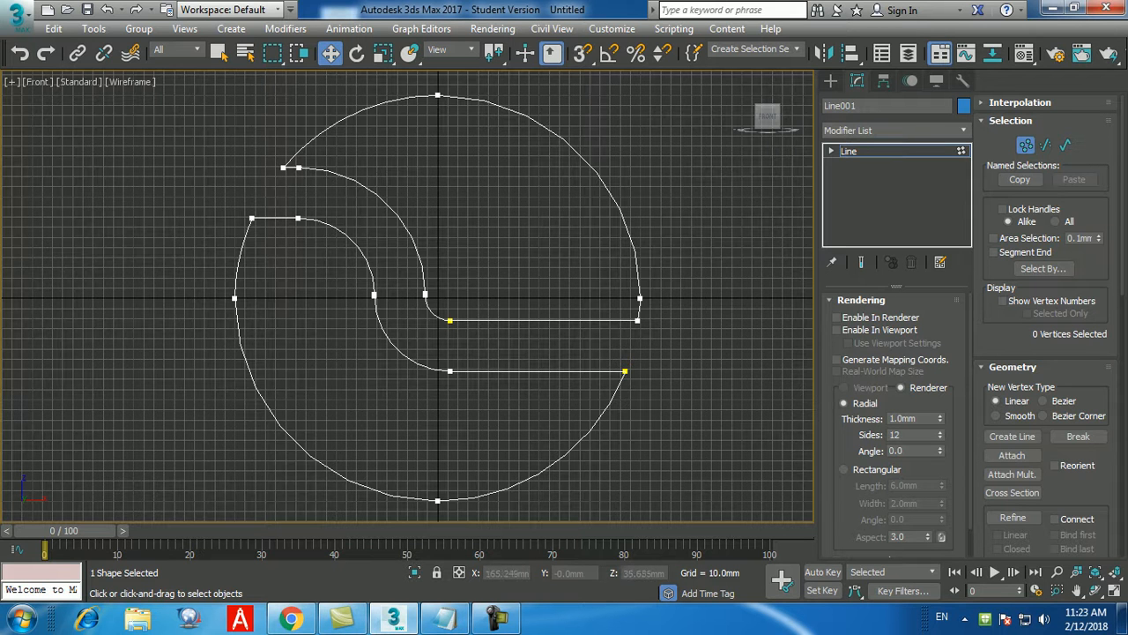
key("3")
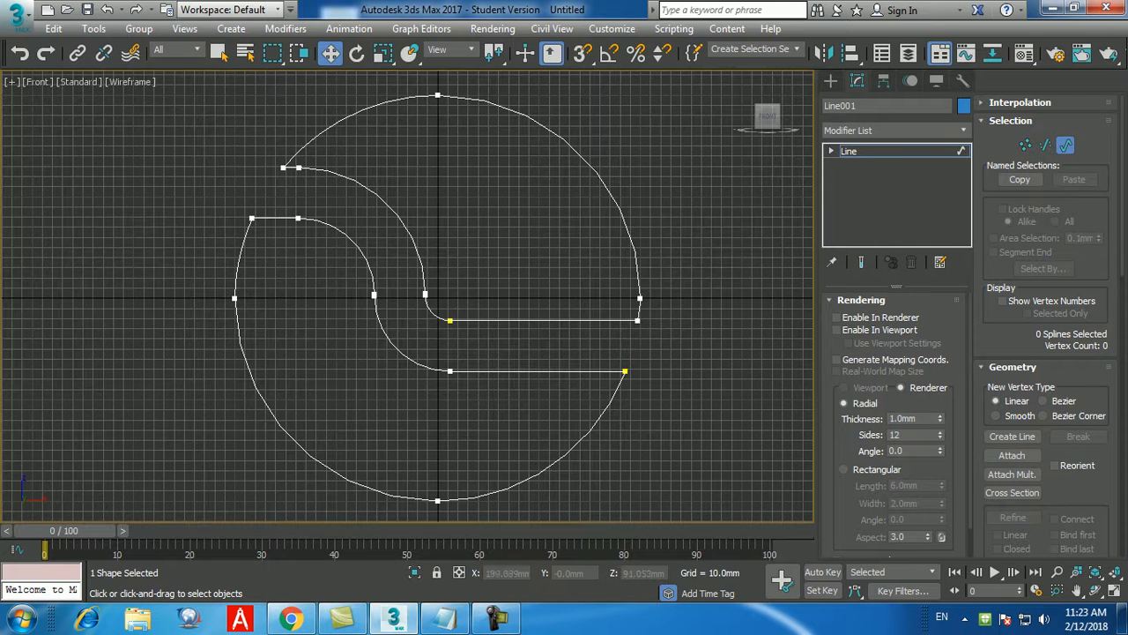
left_click(622, 215)
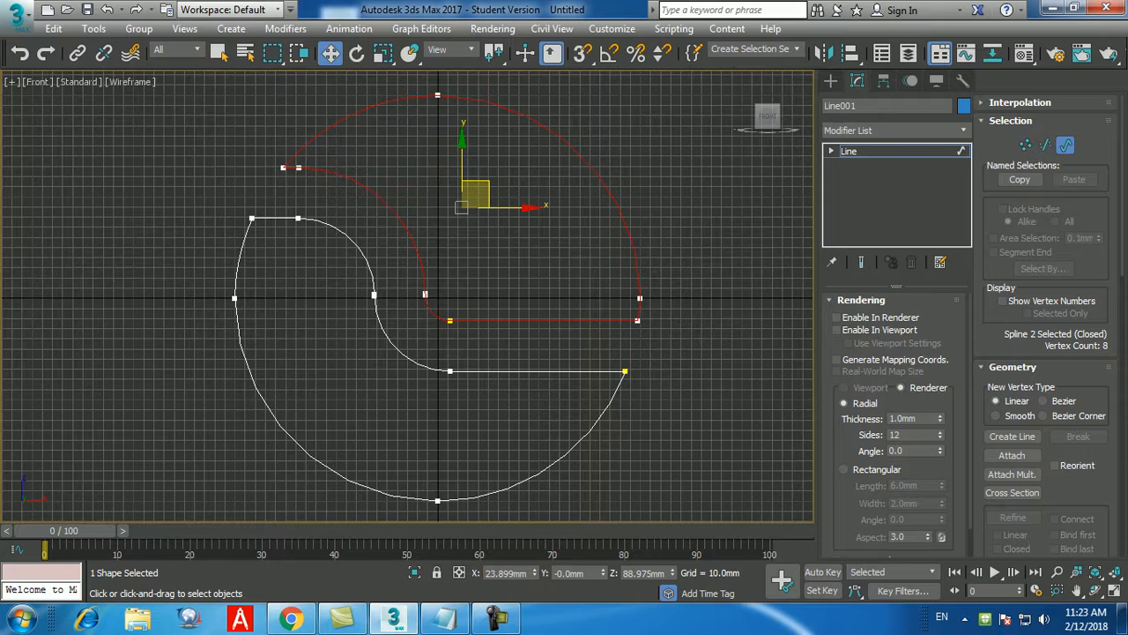
key("ctrl+a")
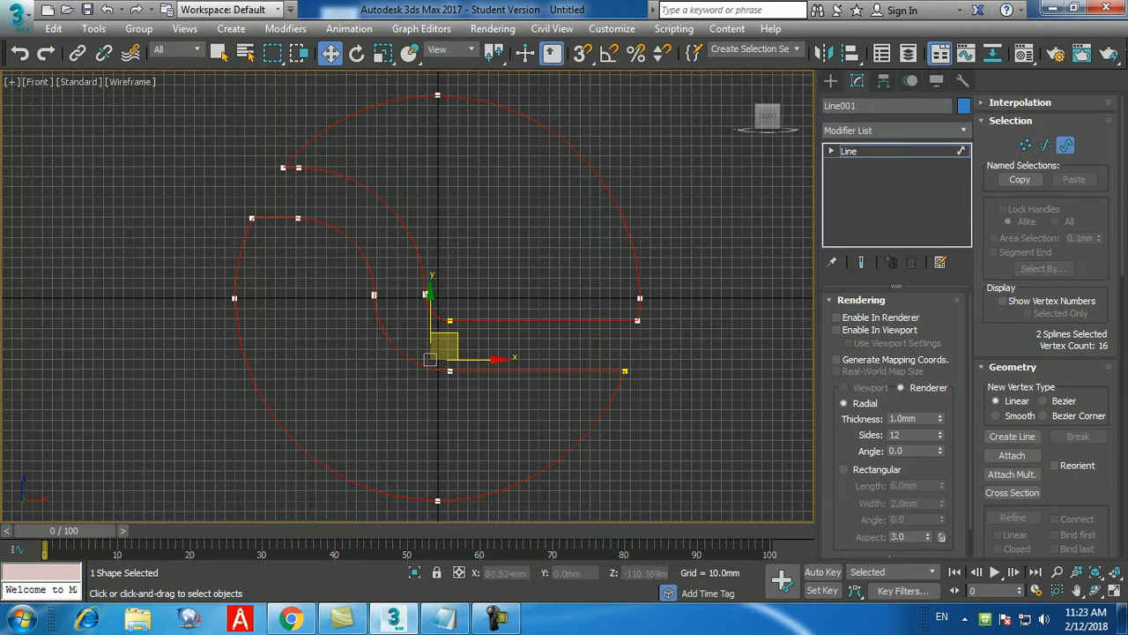
Try outlining both selected splines by 10 mm, and undo the outline.
left_click_drag(1122, 236, 1122, 397)
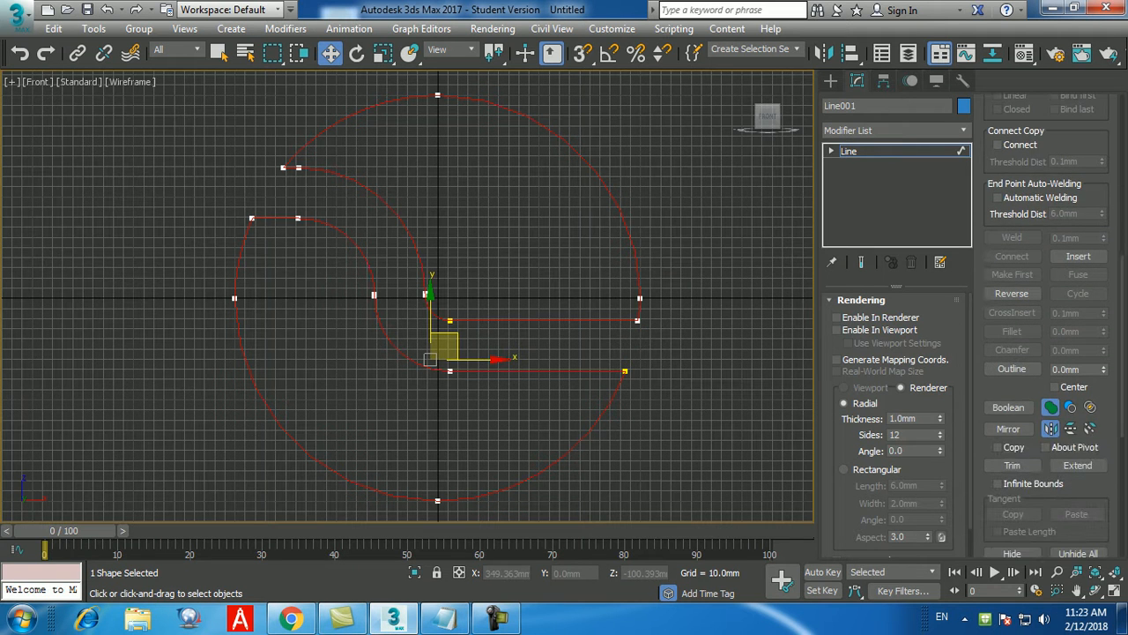
left_click(1012, 370)
double_click(1068, 369)
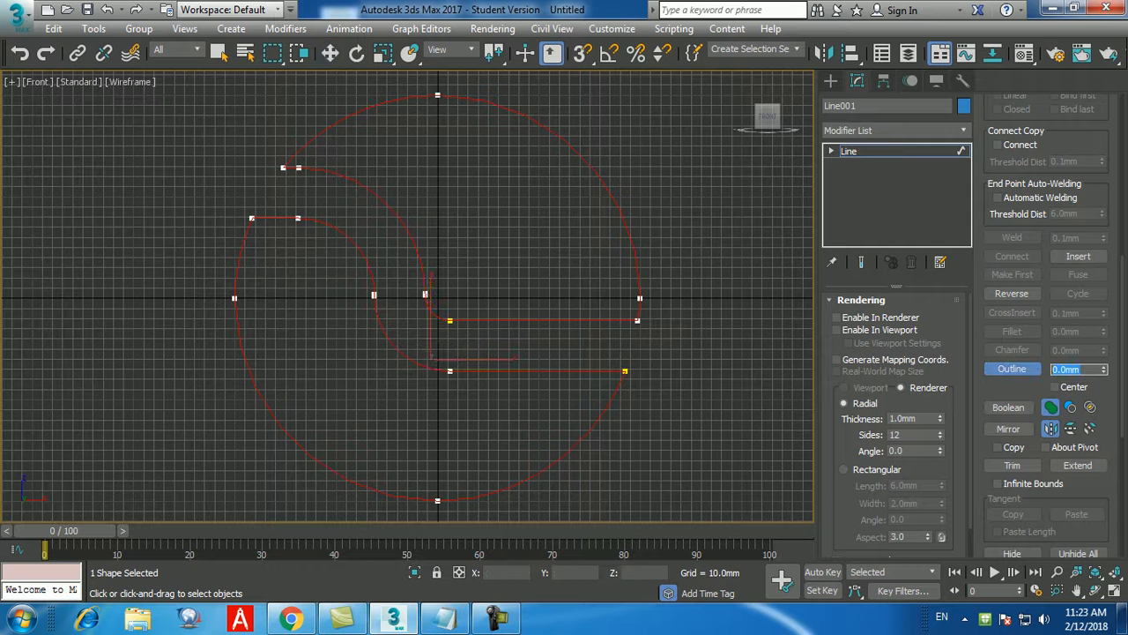
type("10")
key("Return")
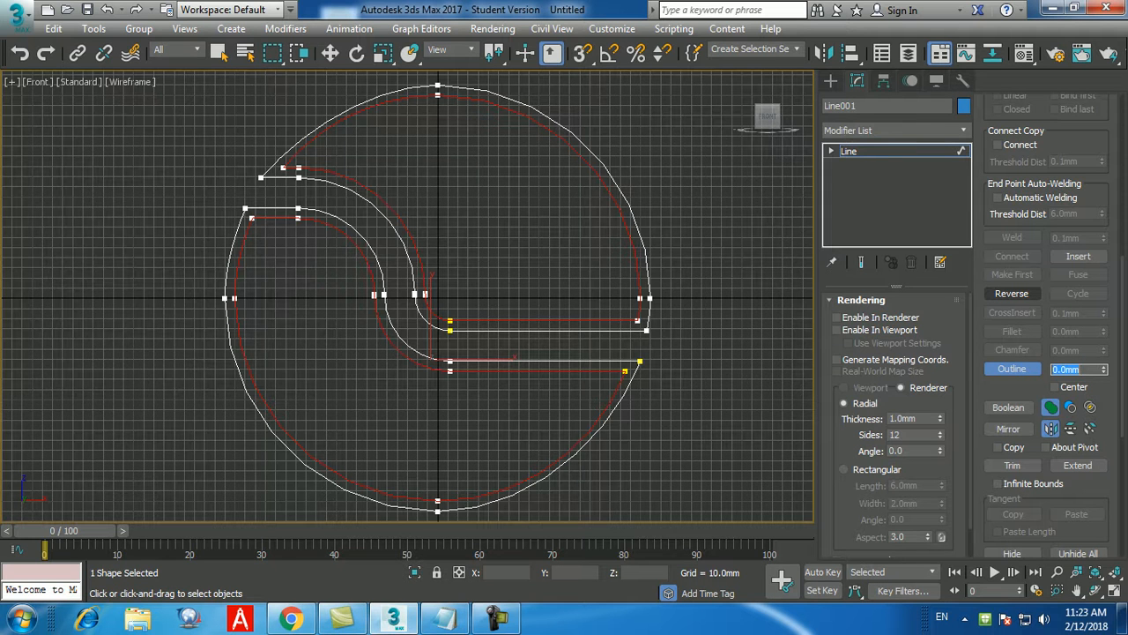
middle_click_drag(713, 288, 701, 281)
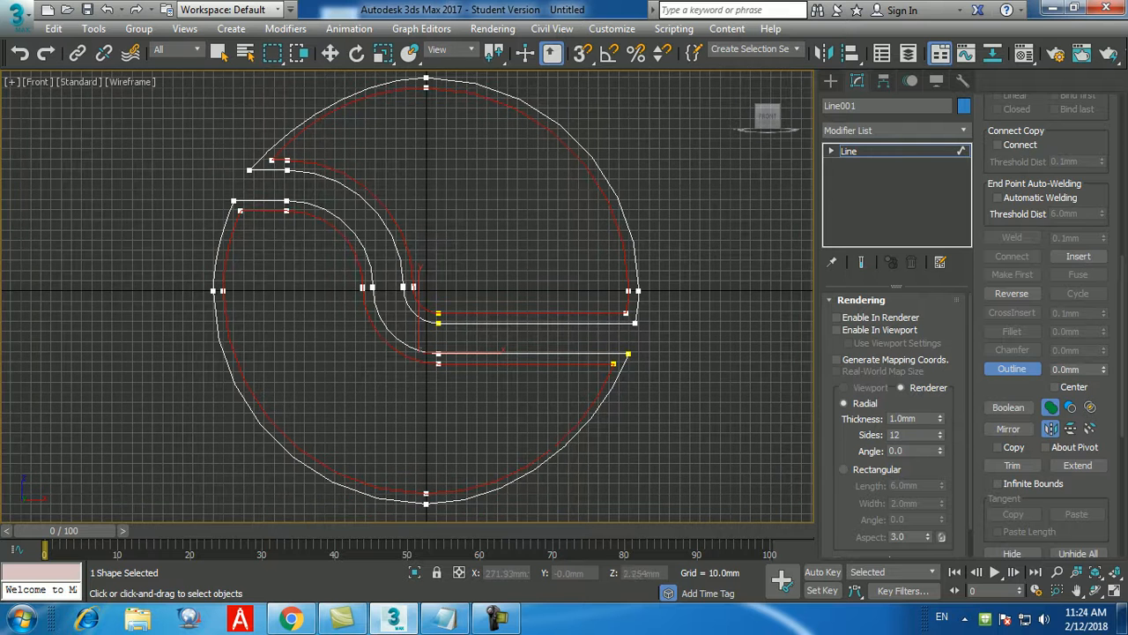
key("ctrl+z")
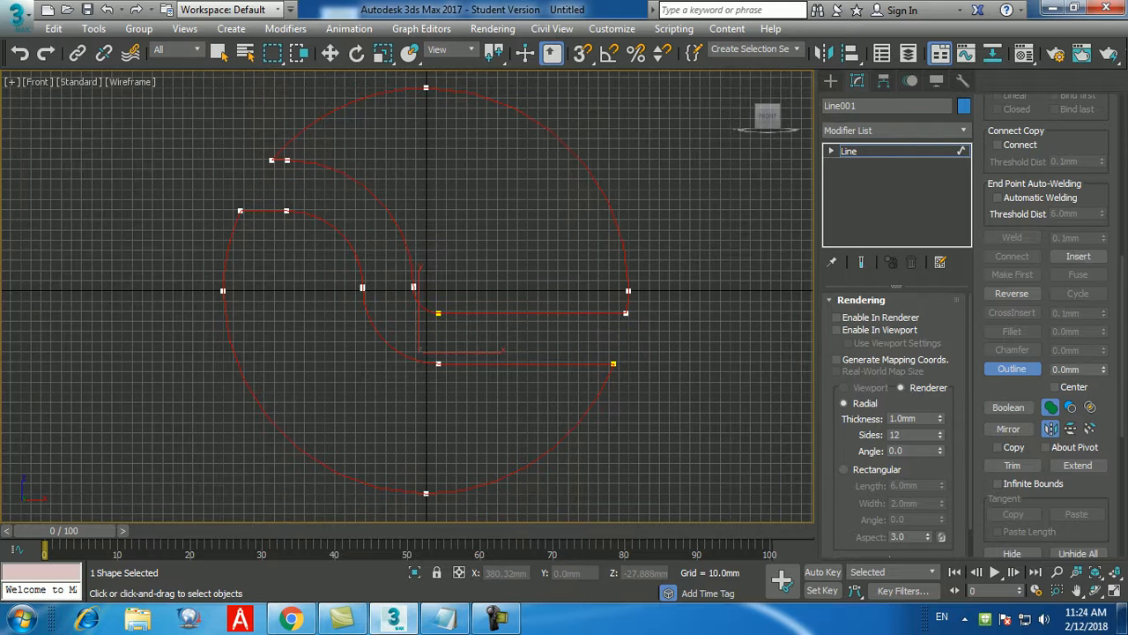
Outline both selected splines outward by 5 mm and deselect the shape.
double_click(1070, 369)
type("-5")
key("Return")
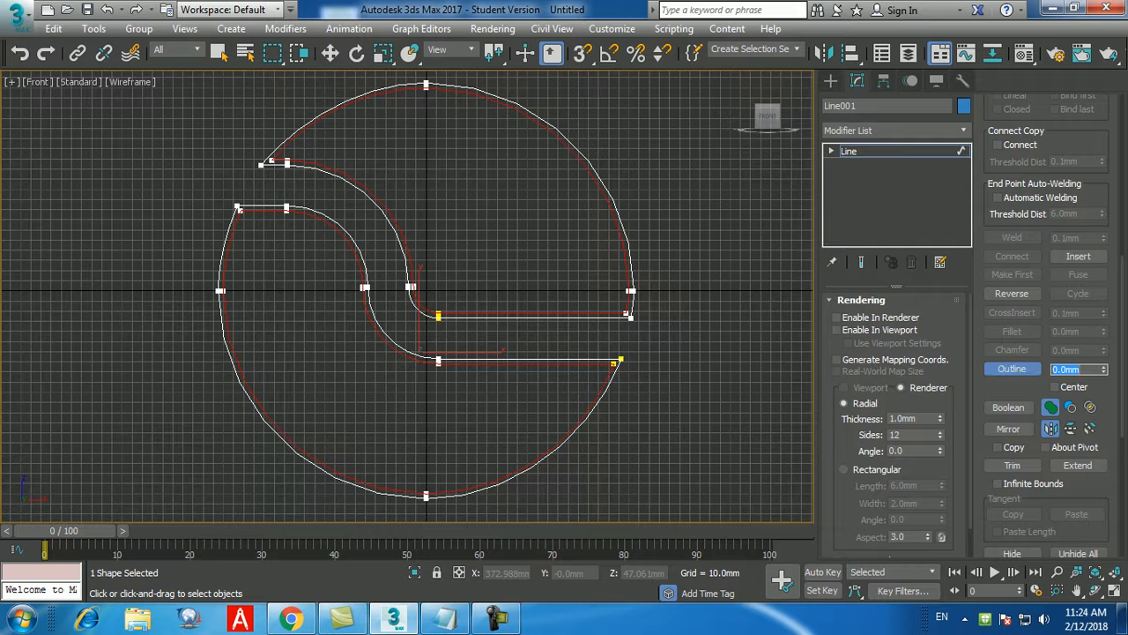
left_click(688, 341)
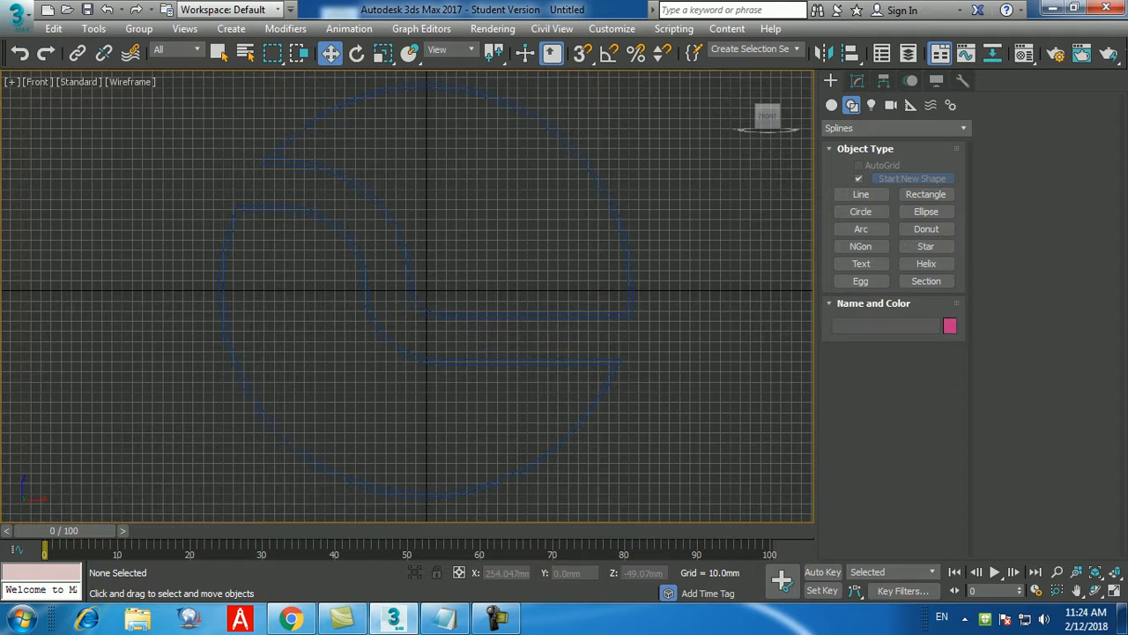
Switch to a maximized Perspective view, orbit around the double-outlined shape and select it.
scroll(661, 345, "down", 1)
key("alt+w")
left_click(564, 407)
key("alt+w")
scroll(529, 388, "down", 5)
middle_click_drag(485, 335, 467, 322, "alt")
scroll(484, 335, "down", 3)
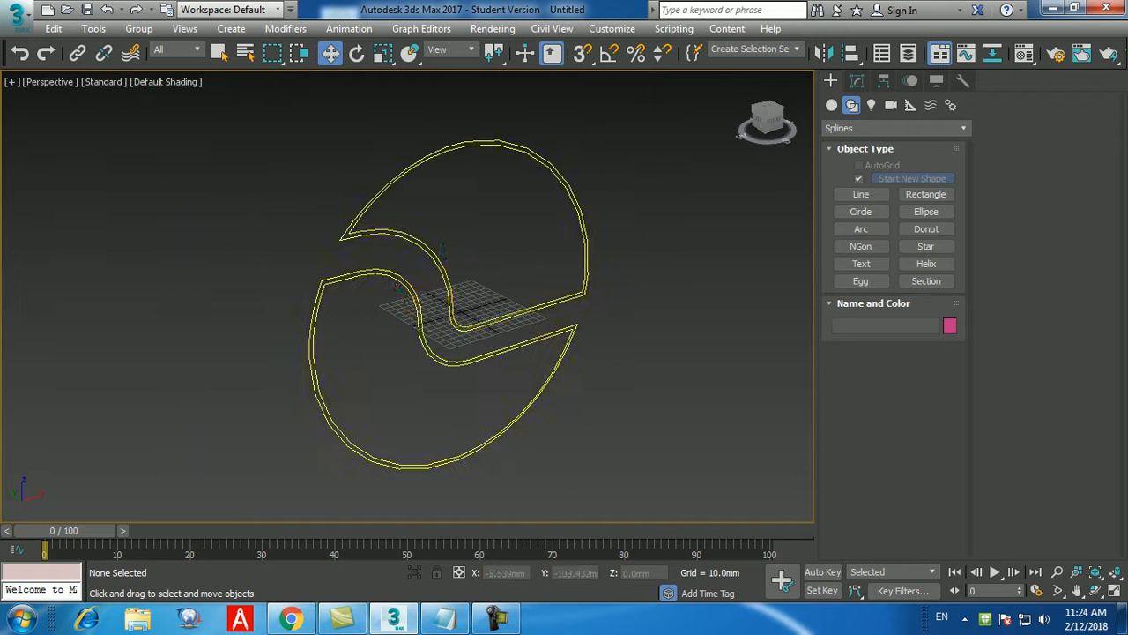
left_click(509, 346)
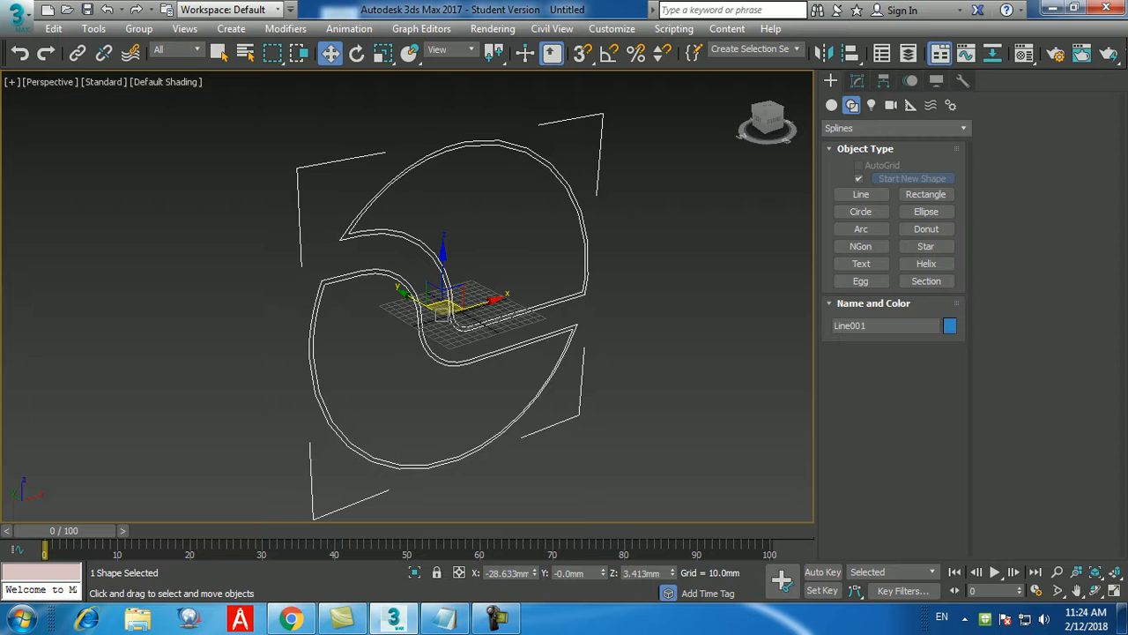
left_click(670, 211)
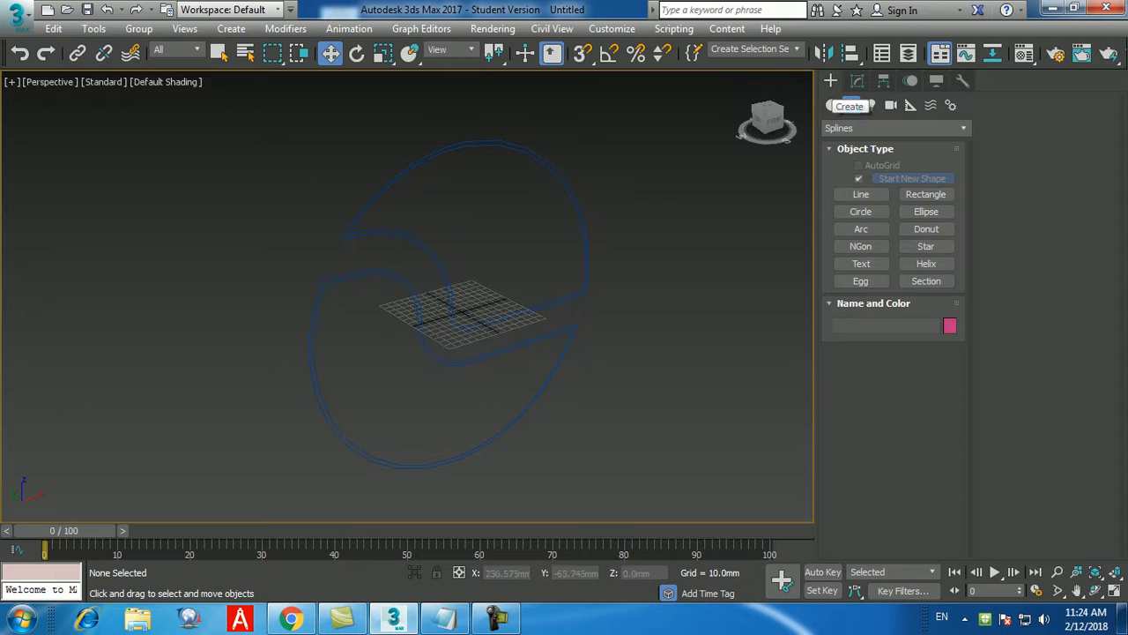
left_click(585, 246)
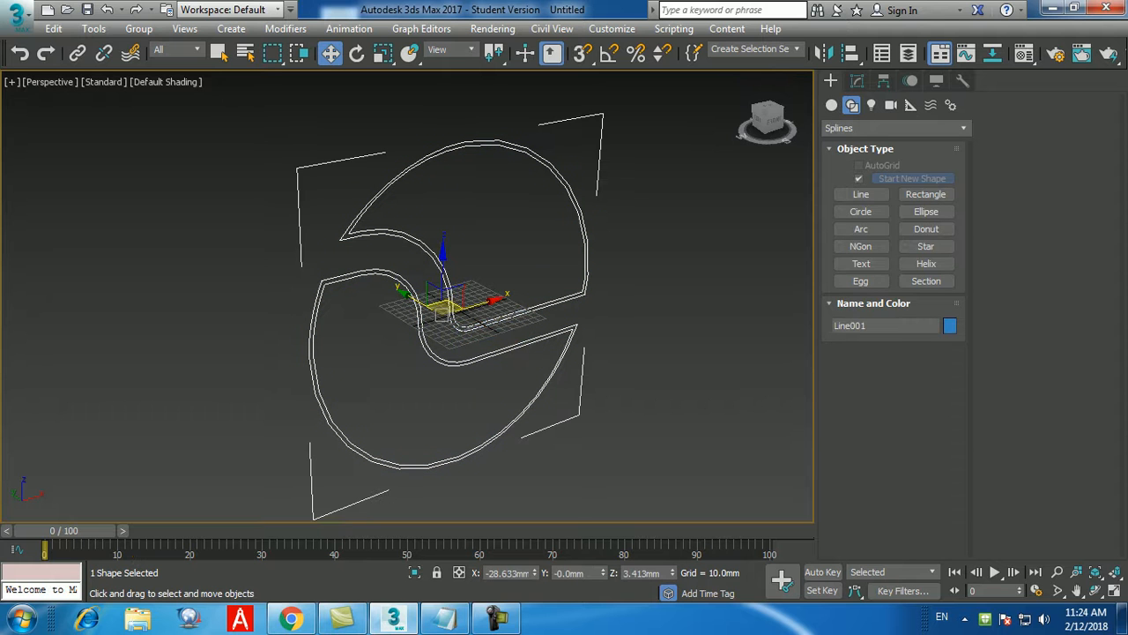
Apply an Extrude modifier to the outlined shape.
left_click(857, 80)
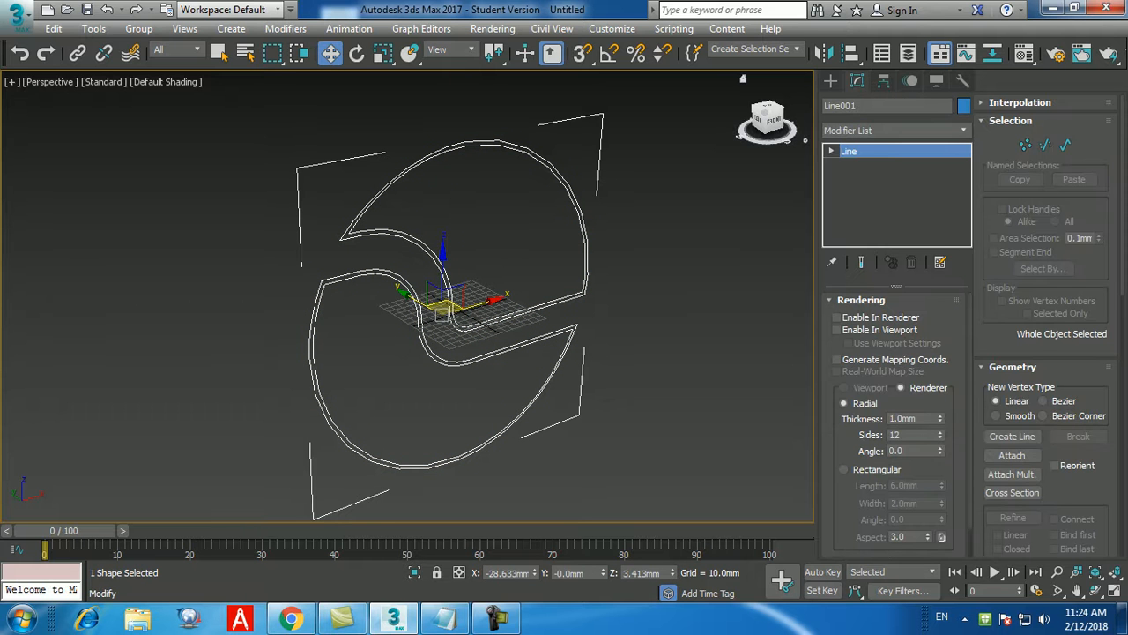
left_click(895, 131)
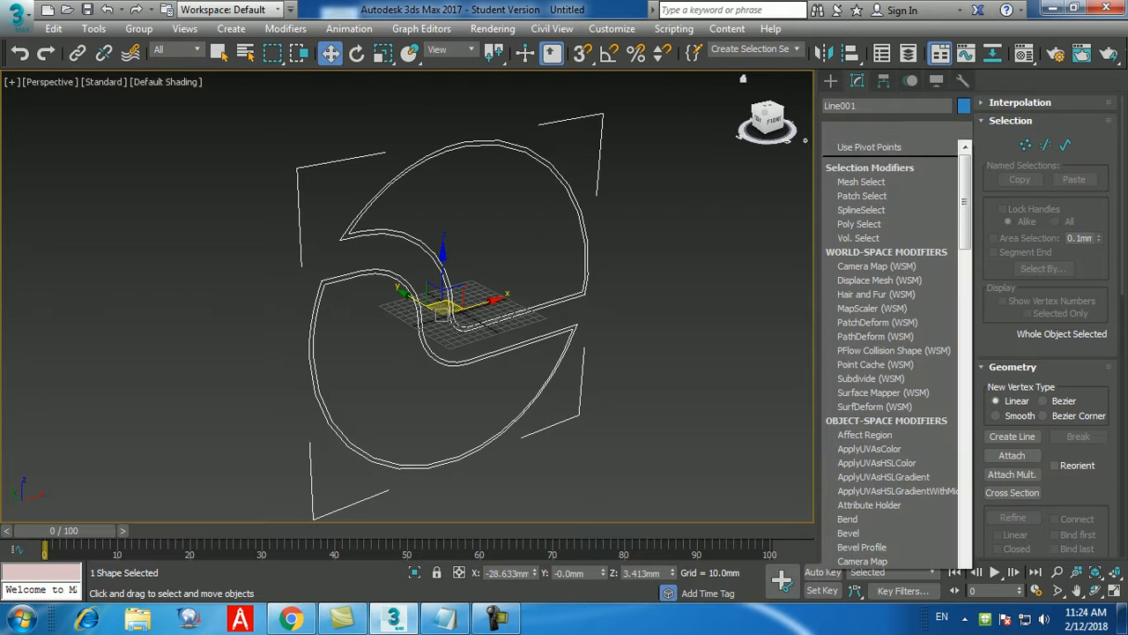
key("e")
key("e")
key("e")
key("e")
key("e")
key("e")
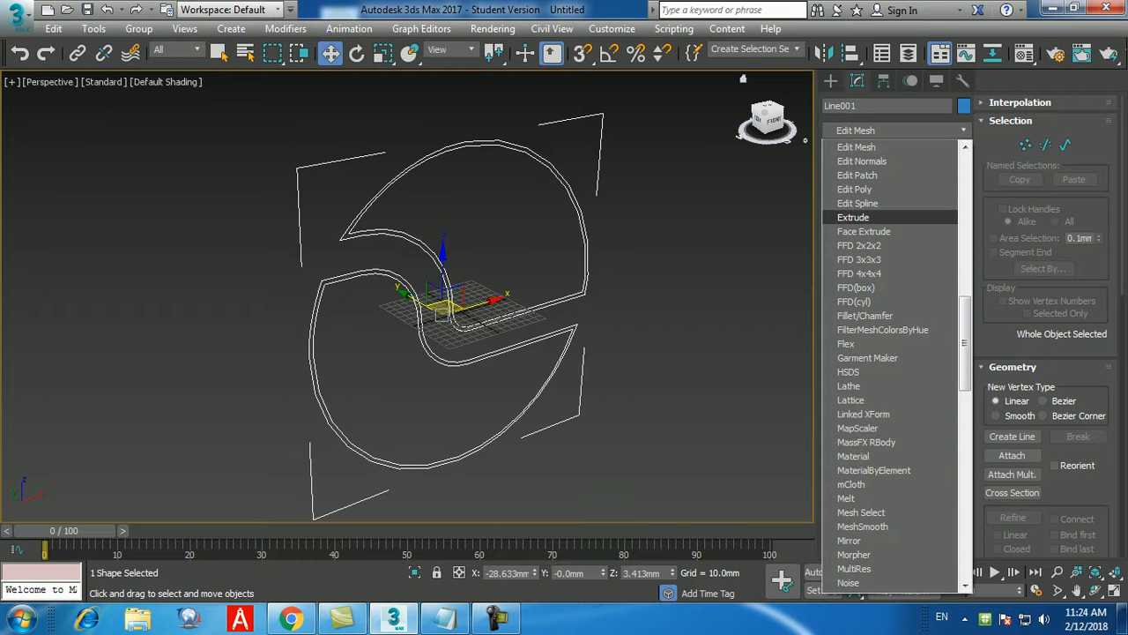
key("Return")
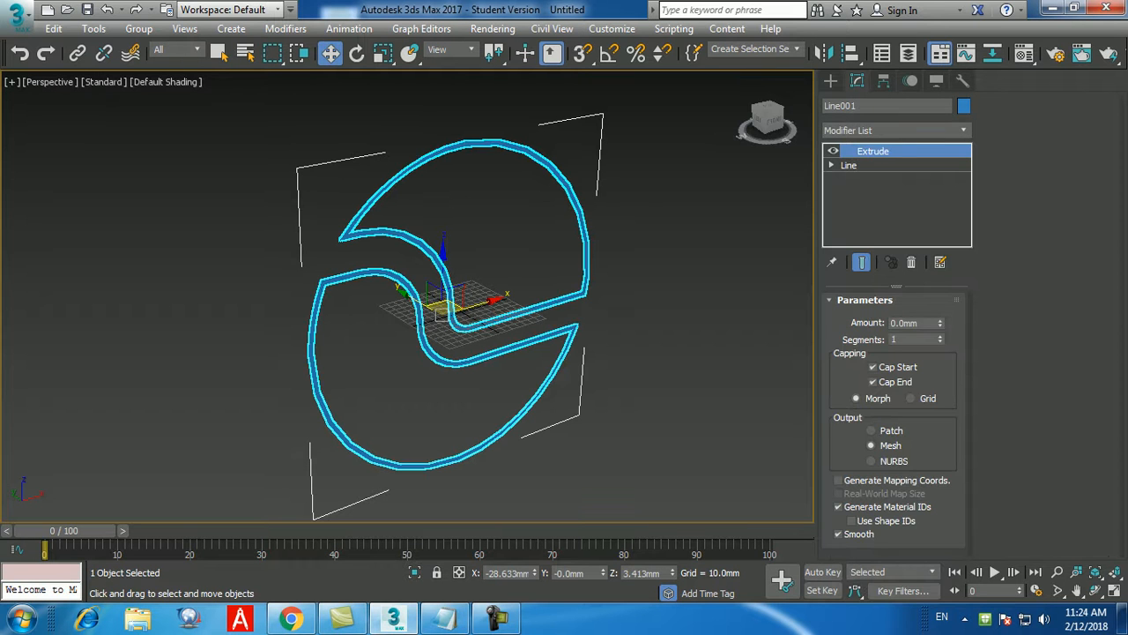
Set the extrusion amount of the outlined shape to 50 mm, and reduce it to 20 mm.
double_click(905, 323)
type("50")
key("Return")
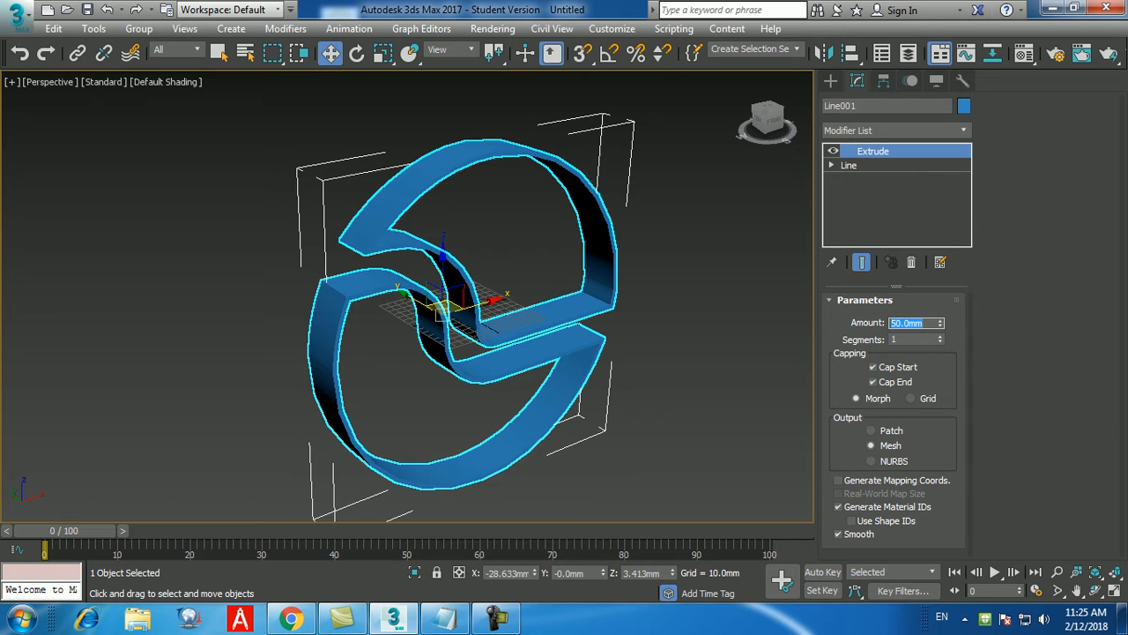
type("20")
key("Return")
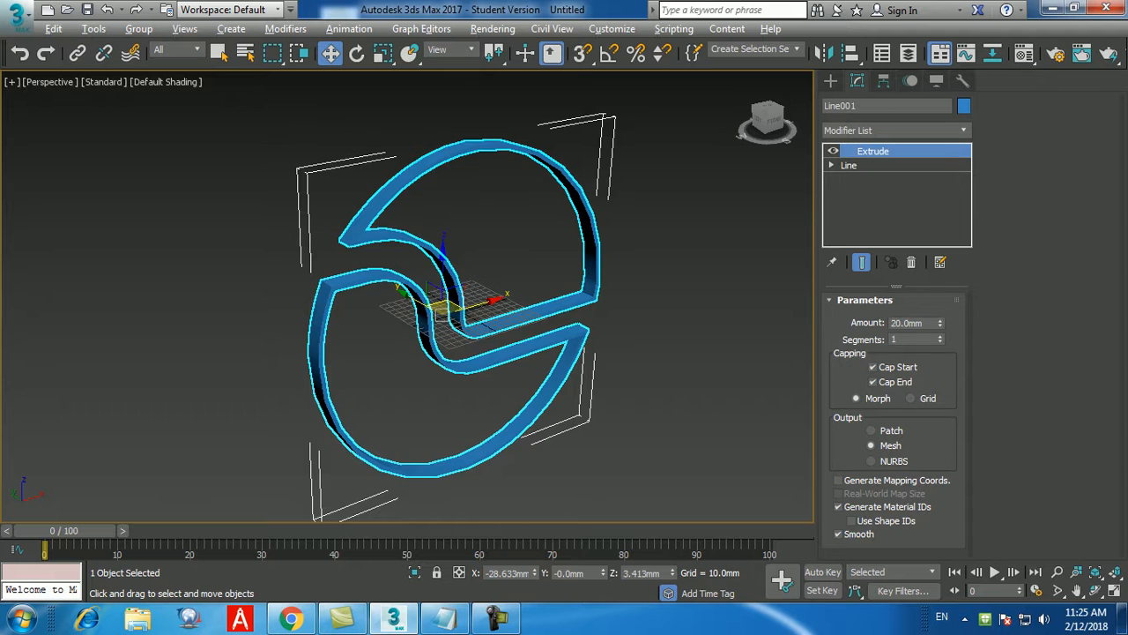
View the thin-walled extrusion from the front, and undo both the extrusion and the outline.
mouse_move(622, 437)
middle_mouse_down("alt")
mouse_move(628, 427)
mouse_move(631, 437)
middle_mouse_up("alt")
left_click(628, 427)
left_click(575, 423)
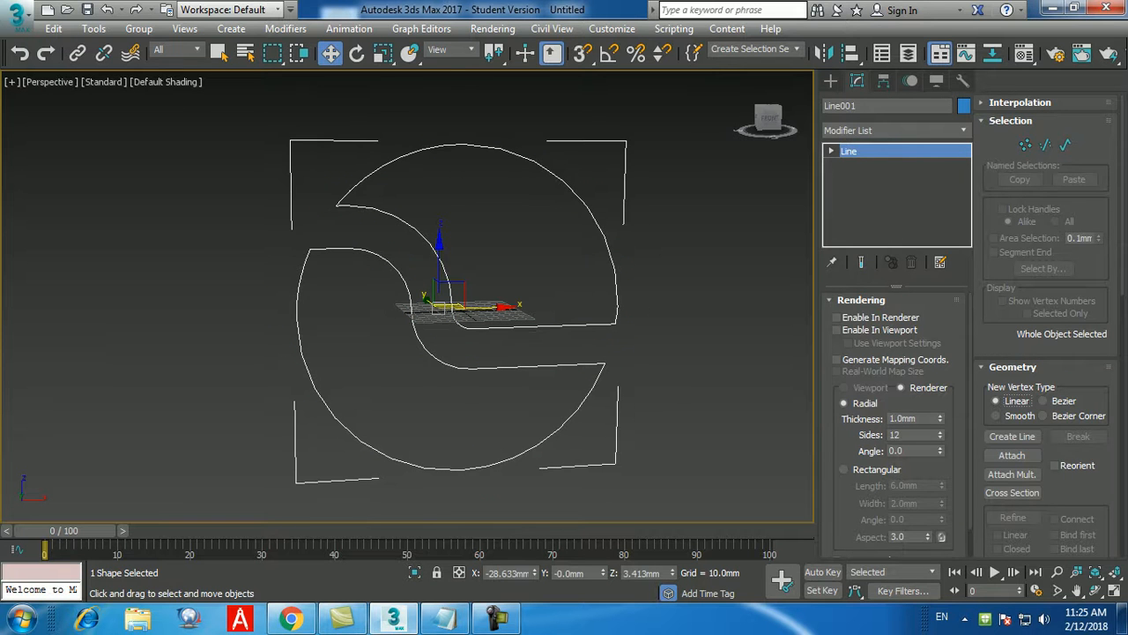
Apply an Extrude modifier to the two plain closed splines with an amount of 15 mm.
left_click(895, 131)
key("e")
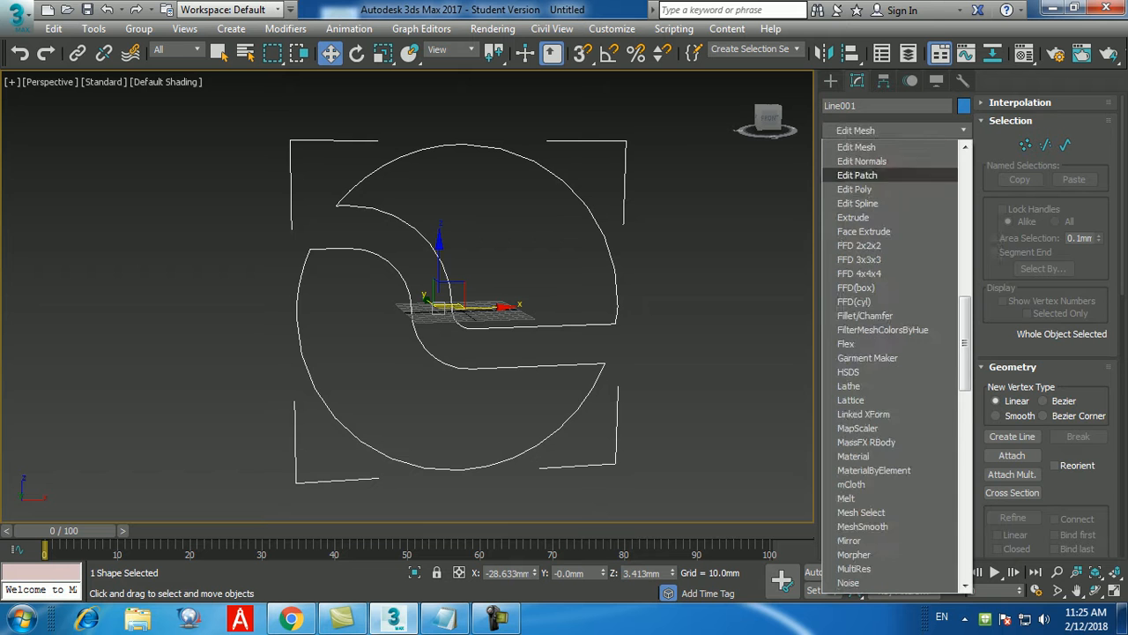
left_click(853, 217)
middle_click_drag(493, 265, 551, 270, "alt")
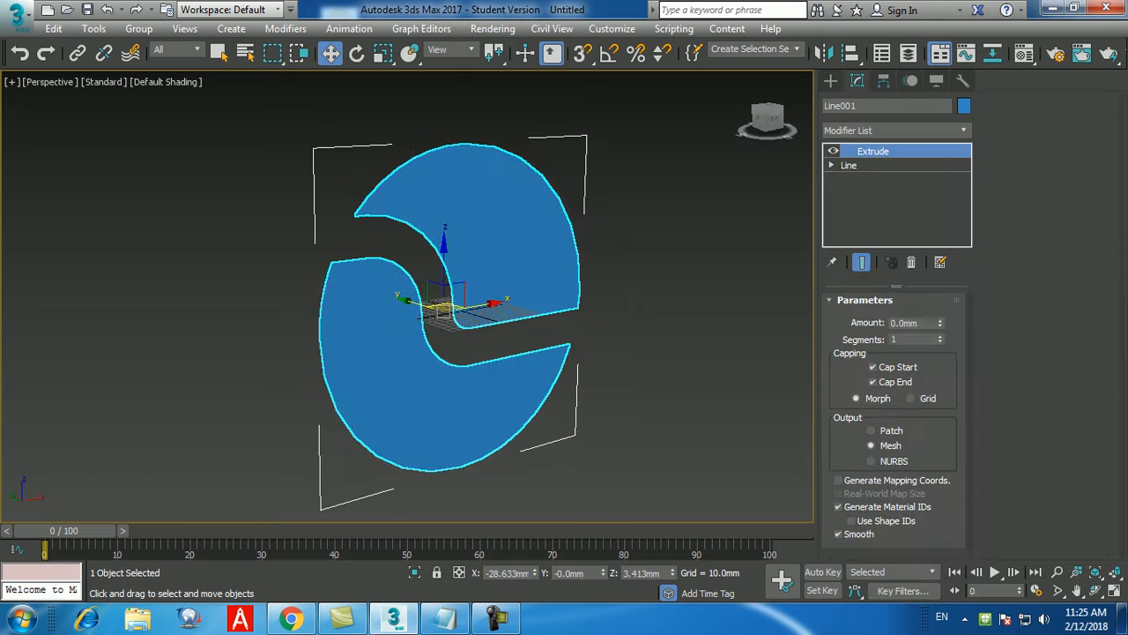
left_click_drag(941, 322, 940, 296)
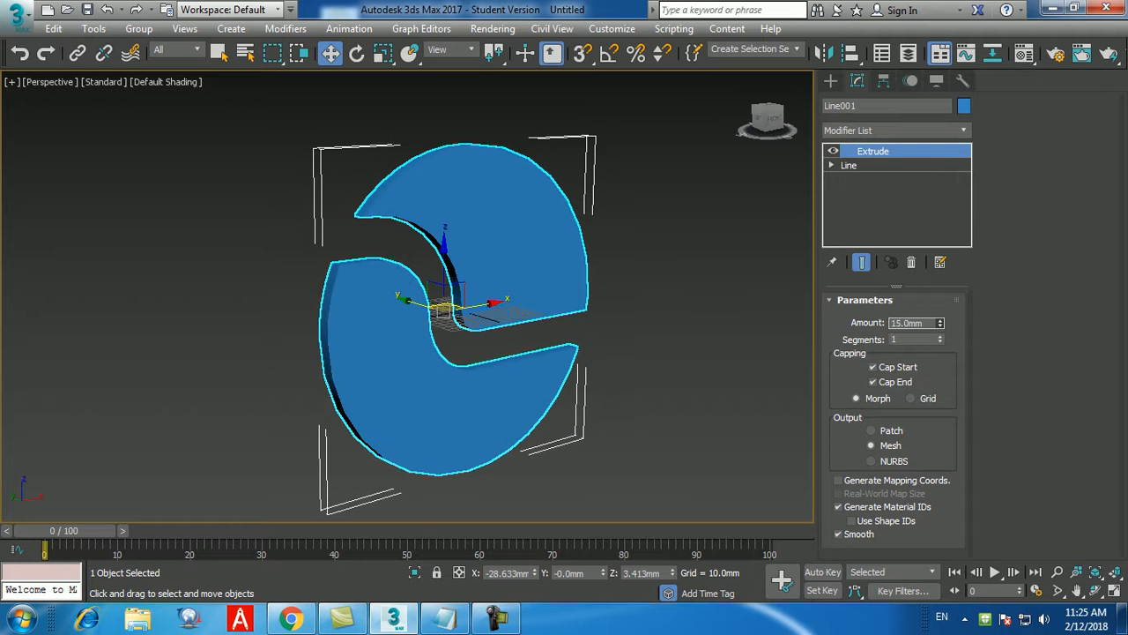
mouse_move(564, 291)
middle_mouse_down("alt")
mouse_move(458, 282)
mouse_move(555, 280)
middle_mouse_up("alt")
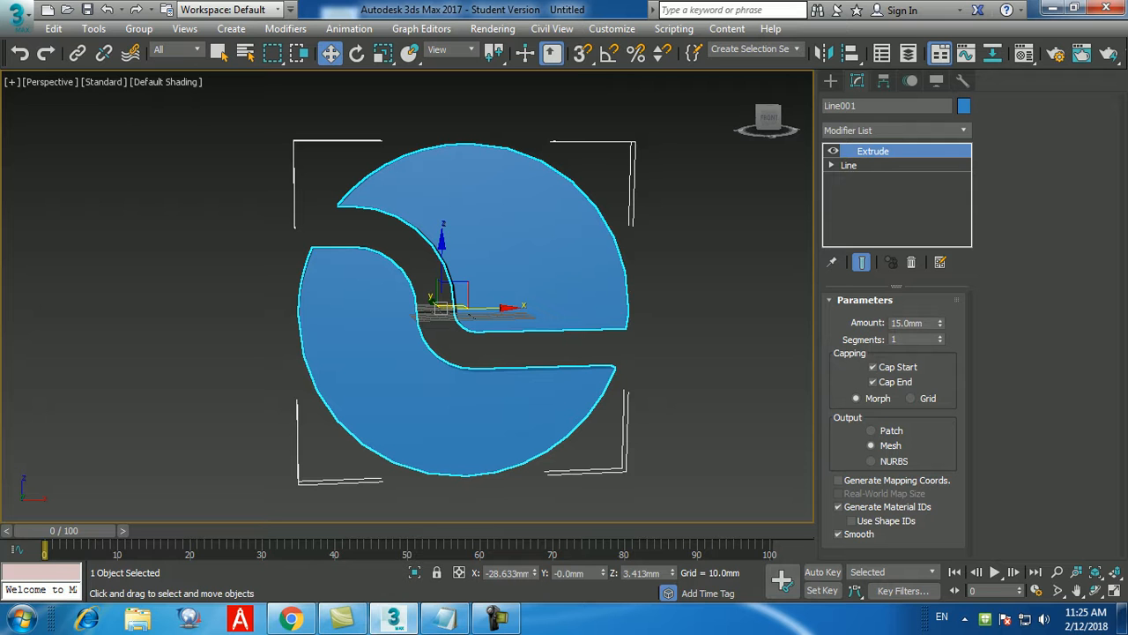
Examine the two extruded solid pieces from several angles and distances.
scroll(728, 380, "up", 2)
middle_click_drag(729, 380, 798, 441)
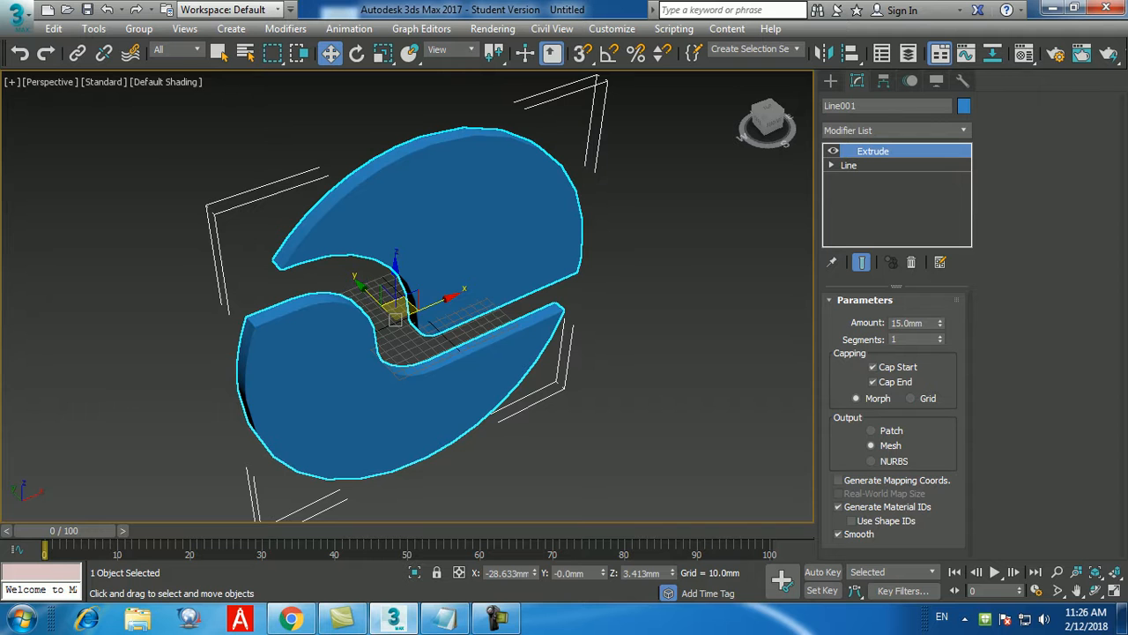
middle_click_drag(698, 339, 698, 275, "alt")
scroll(698, 309, "down", 4)
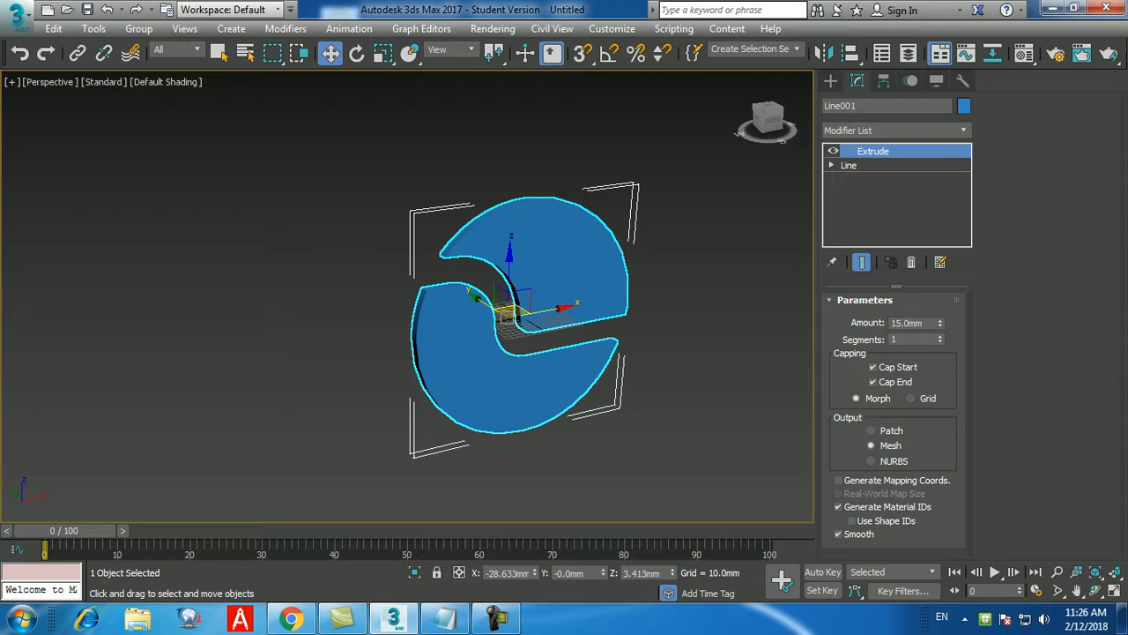
middle_click_drag(508, 314, 474, 307)
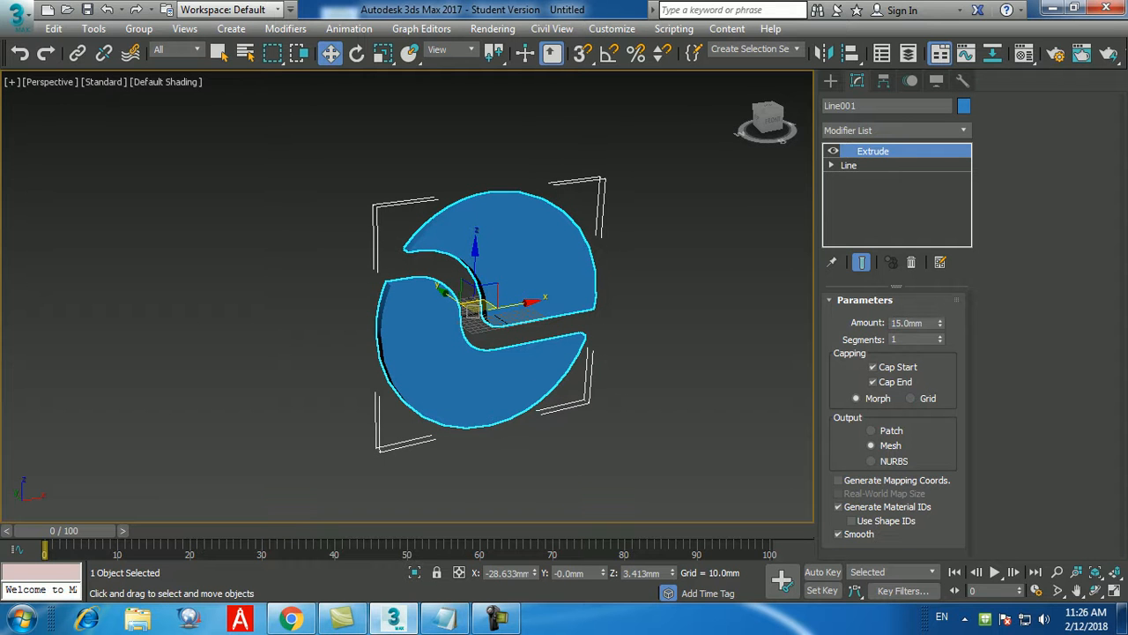
mouse_move(474, 308)
middle_mouse_down("alt")
mouse_move(423, 309)
mouse_move(462, 312)
middle_mouse_up("alt")
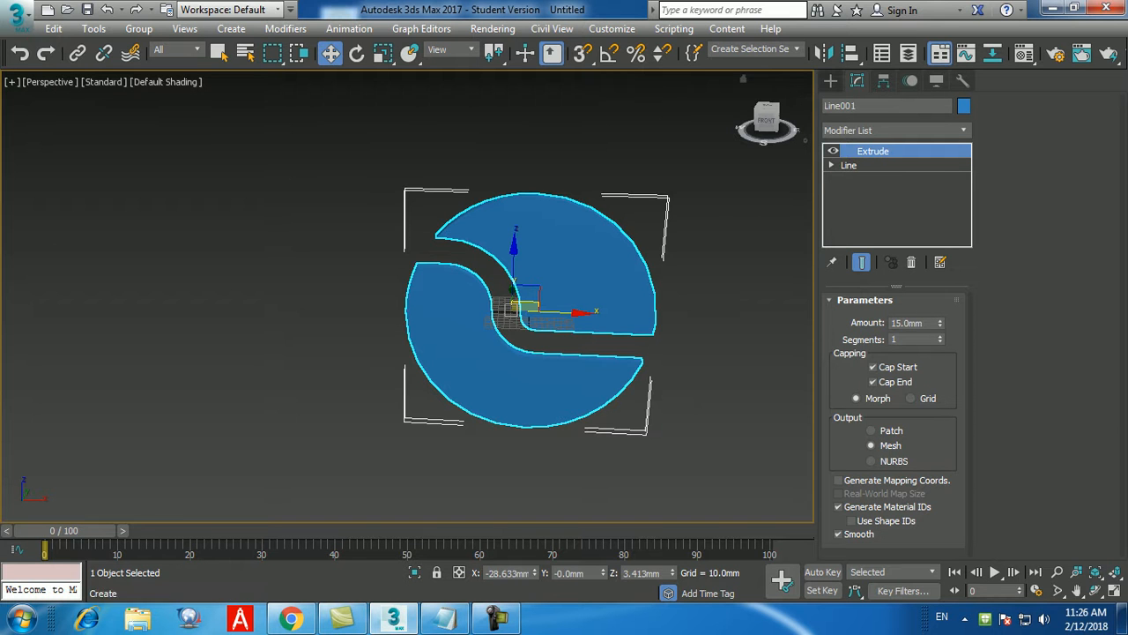
key("z")
middle_click_drag(415, 291, 502, 296, "alt")
scroll(503, 295, "down", 4)
scroll(326, 278, "up", 2)
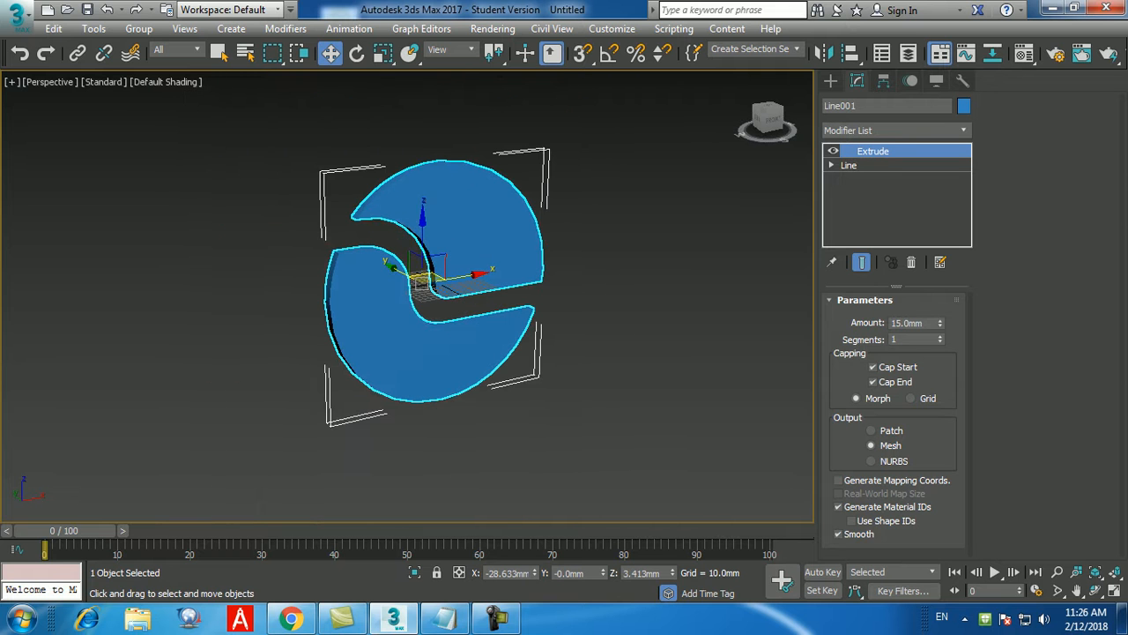
Reset the scene without saving the current model, confirming the reset.
left_click(16, 16)
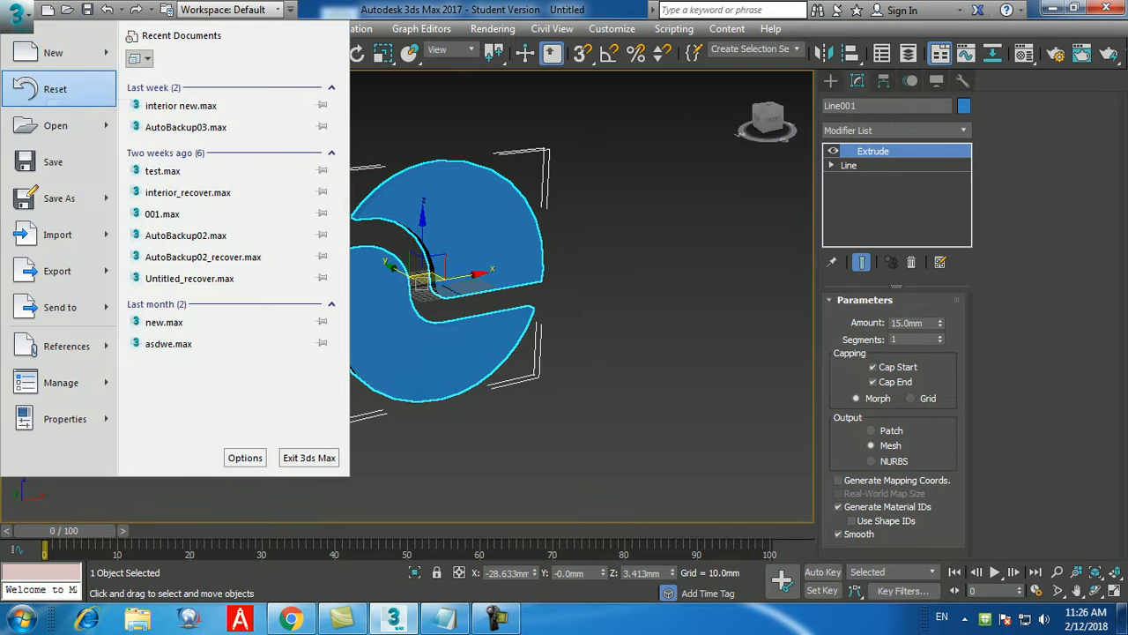
left_click(55, 89)
left_click(567, 335)
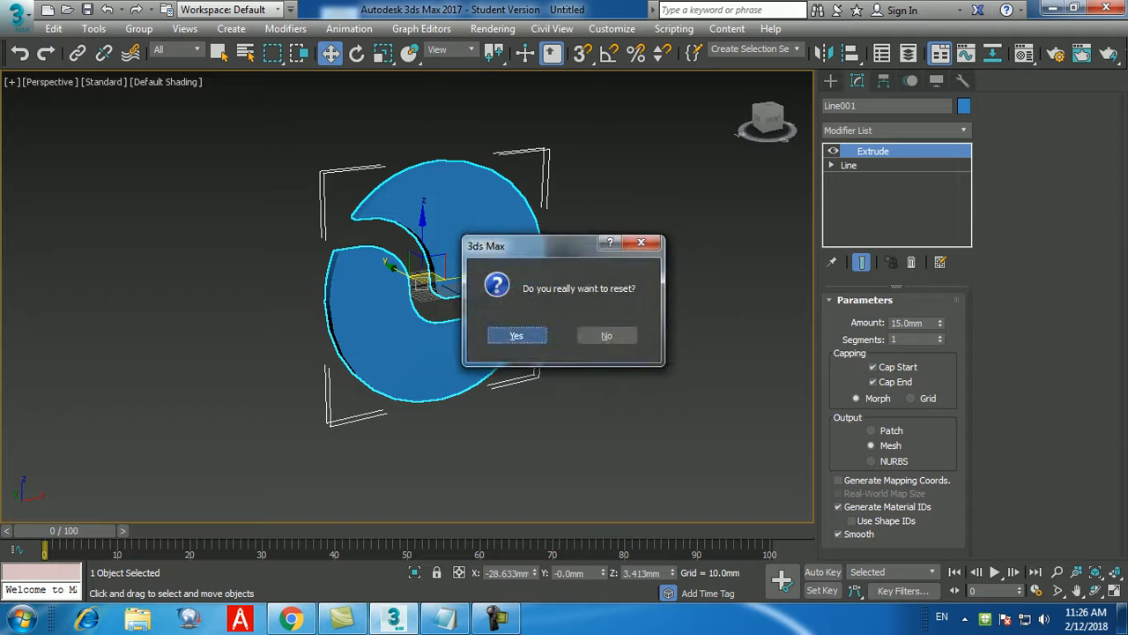
left_click(518, 335)
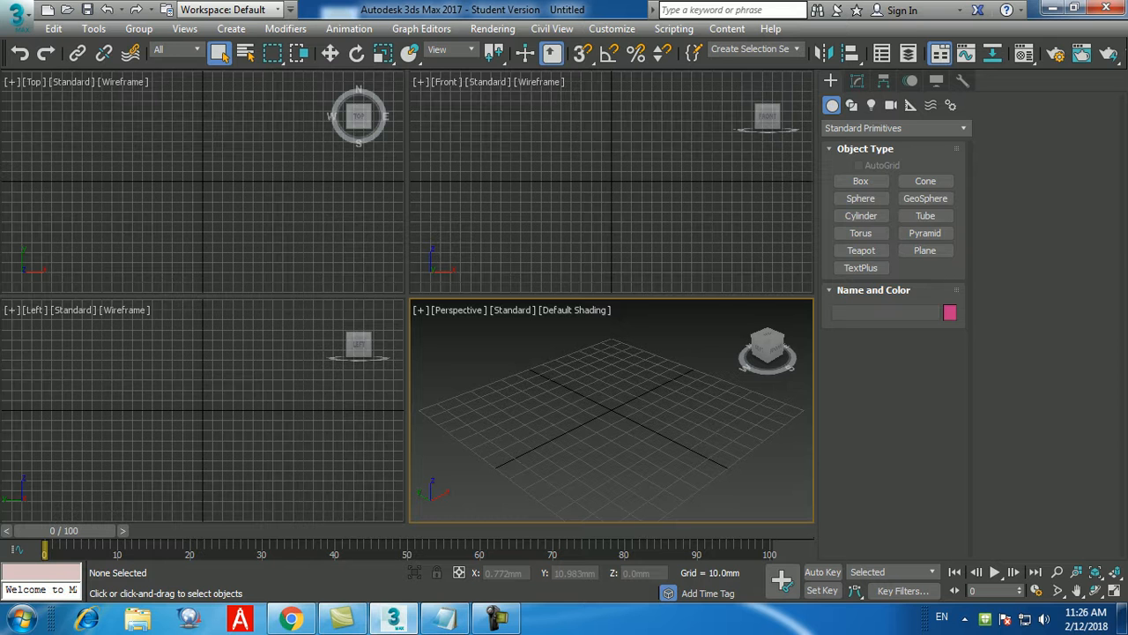
In the Left view, draw an open four-segment line with Corner drag type: down, about 131 mm across, 101 mm down and 131 mm back.
left_click(138, 402)
key("alt+w")
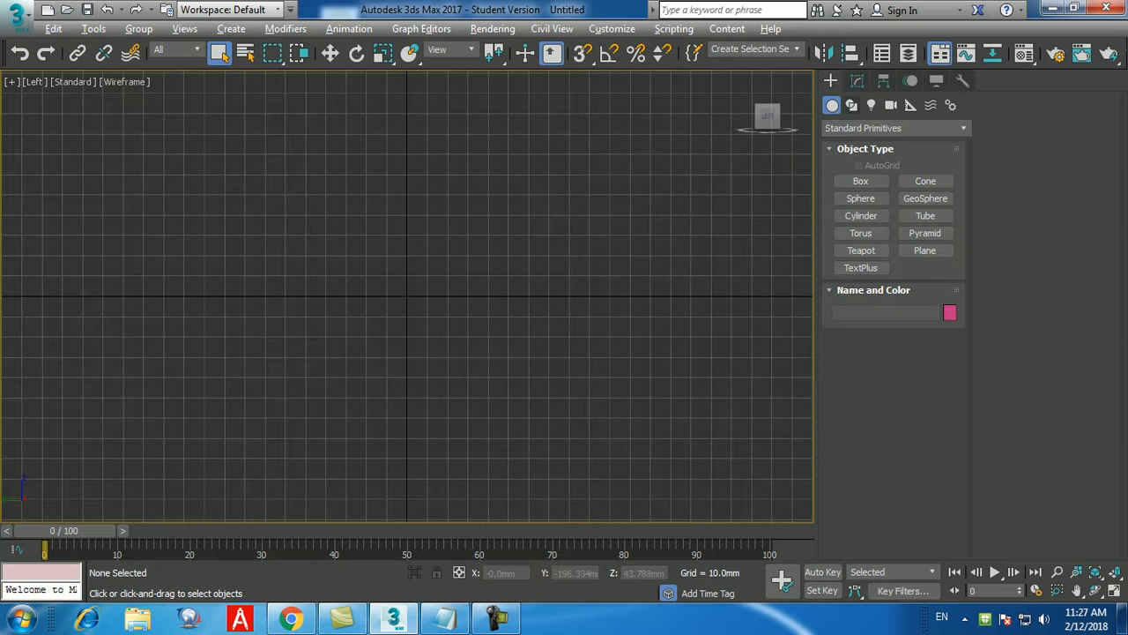
left_click(852, 105)
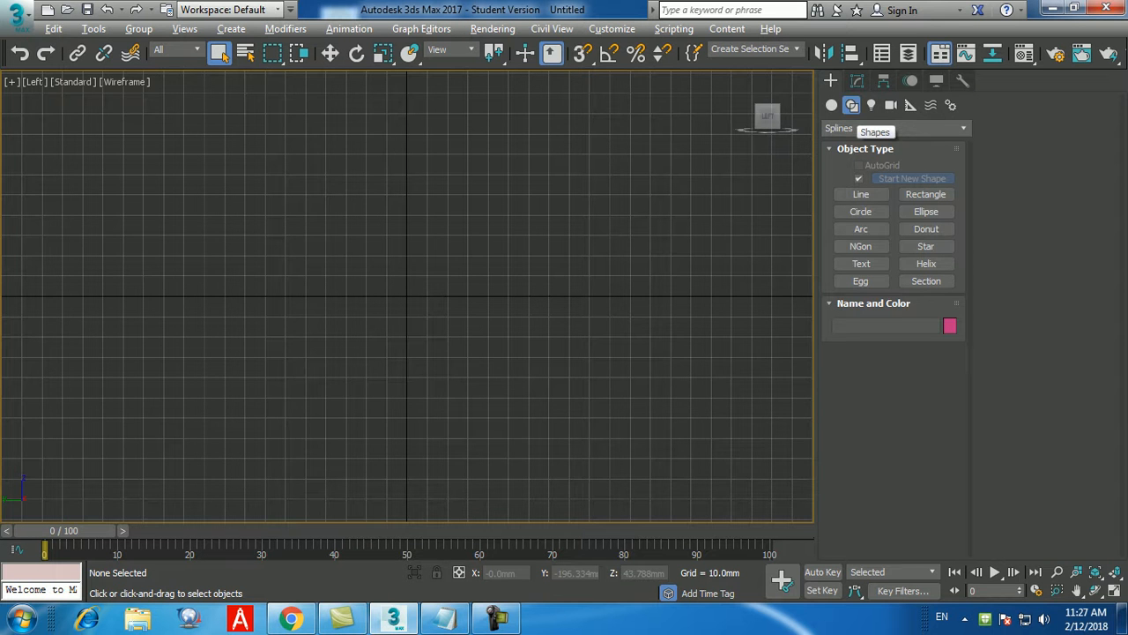
scroll(420, 347, "down", 4)
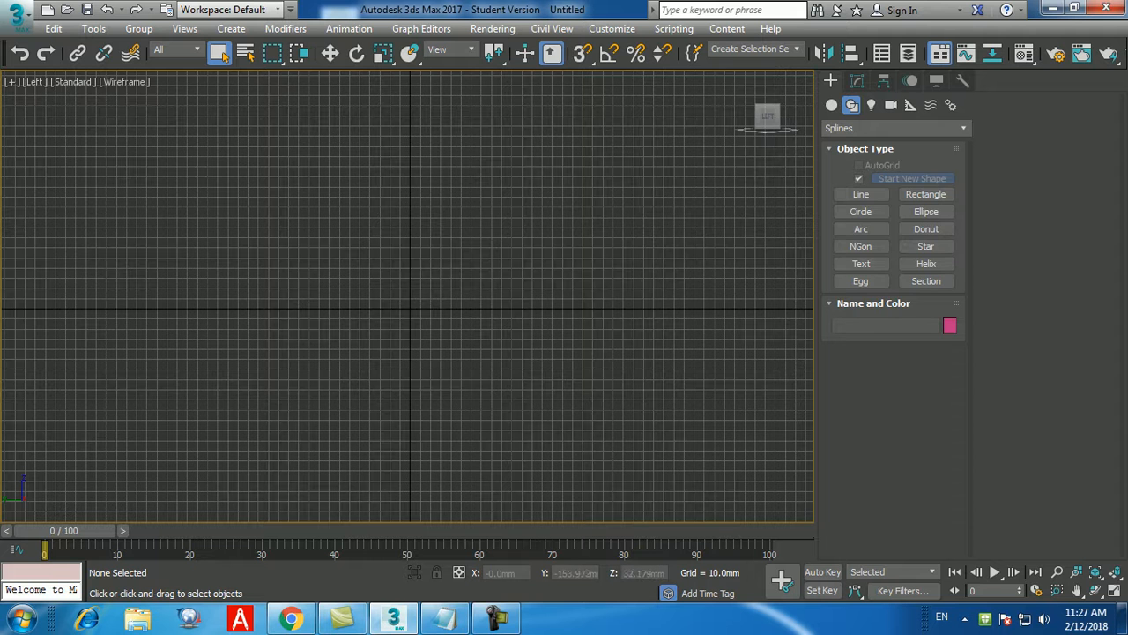
left_click(861, 194)
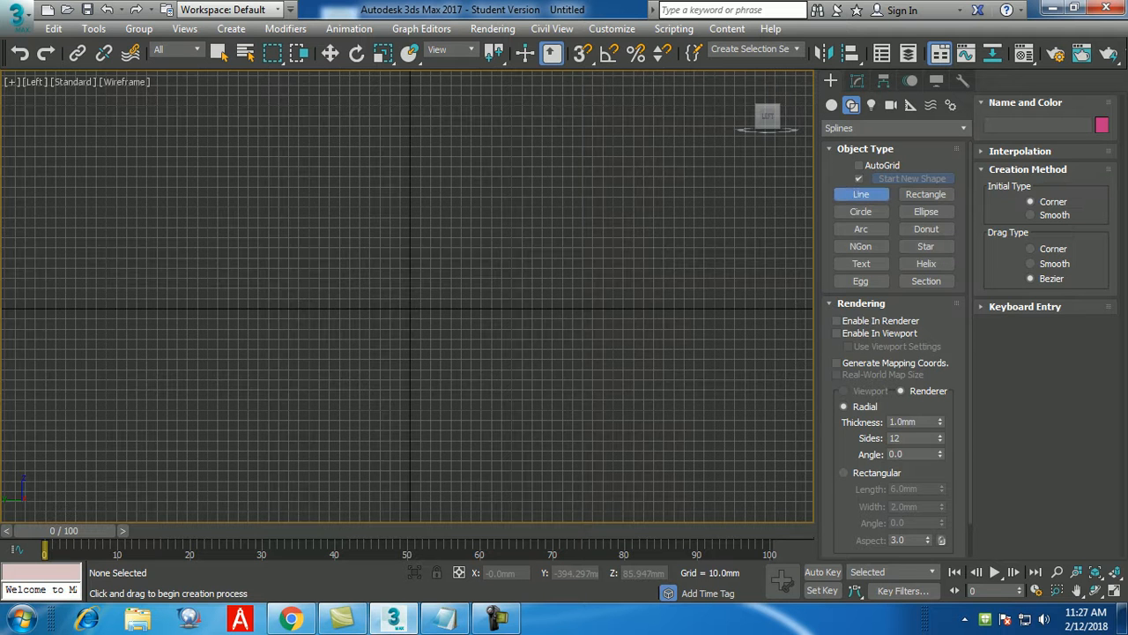
left_click(1031, 248)
left_click(409, 210)
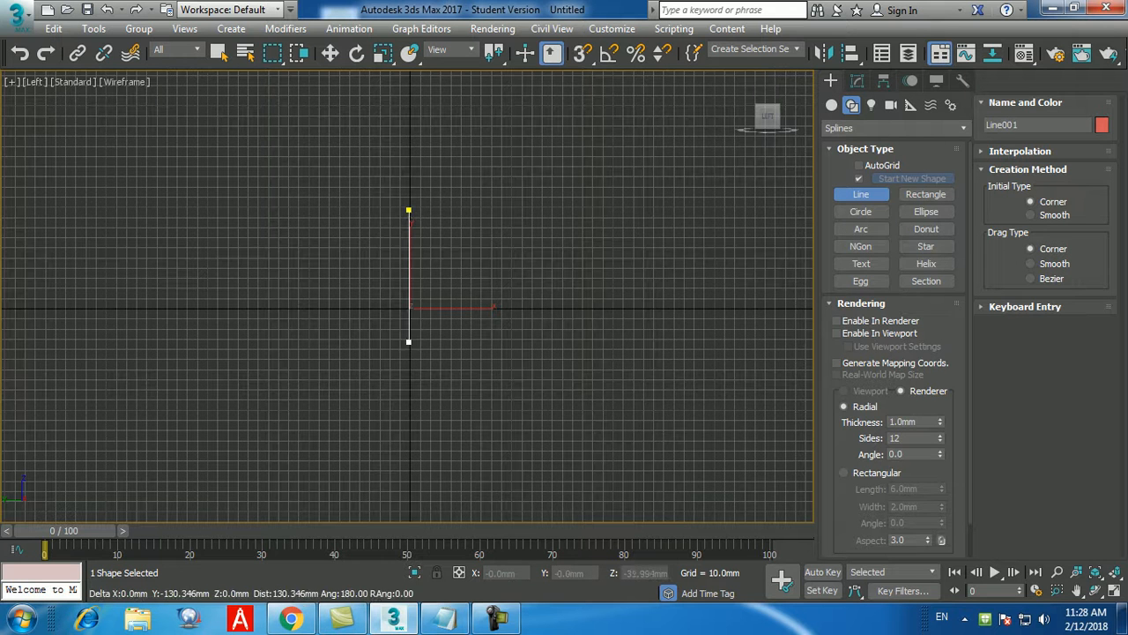
left_click(409, 347)
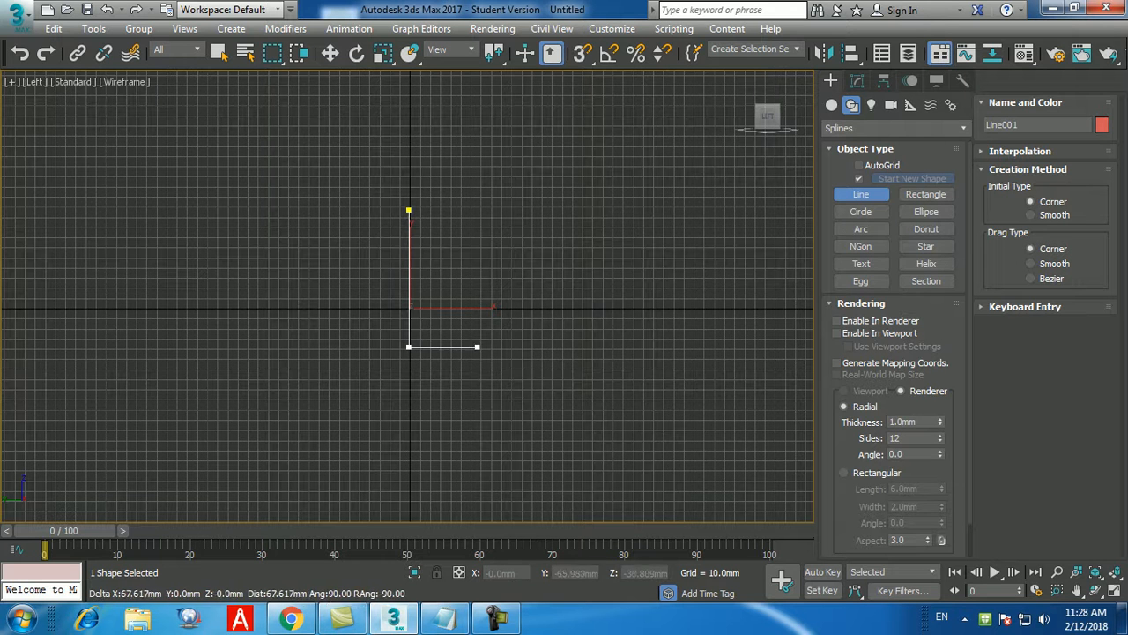
left_click(542, 347)
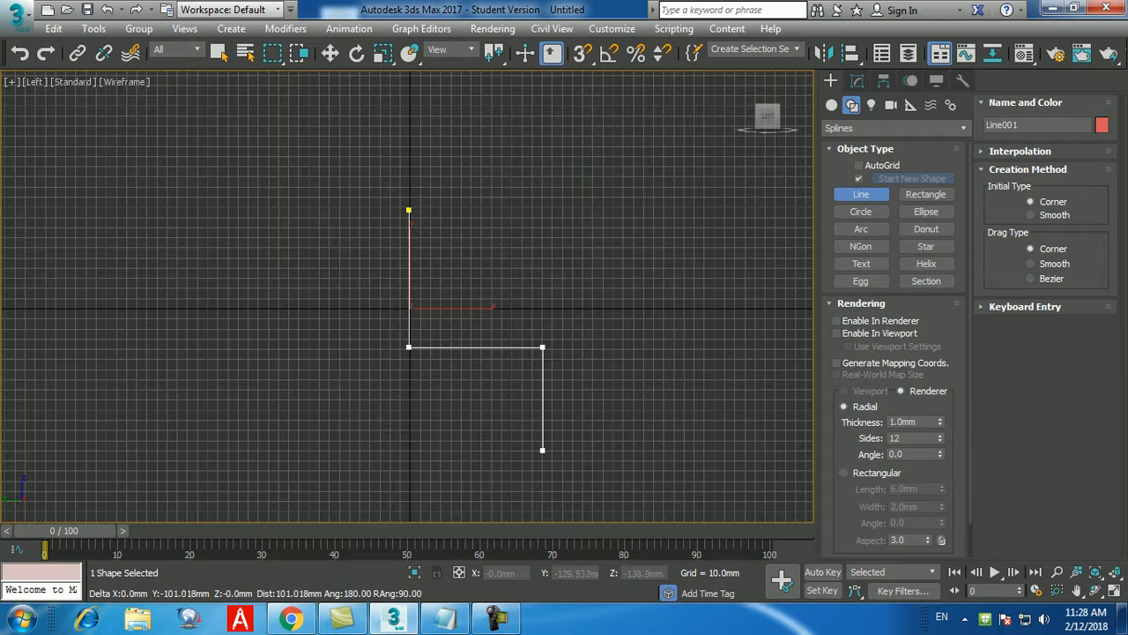
left_click(542, 452)
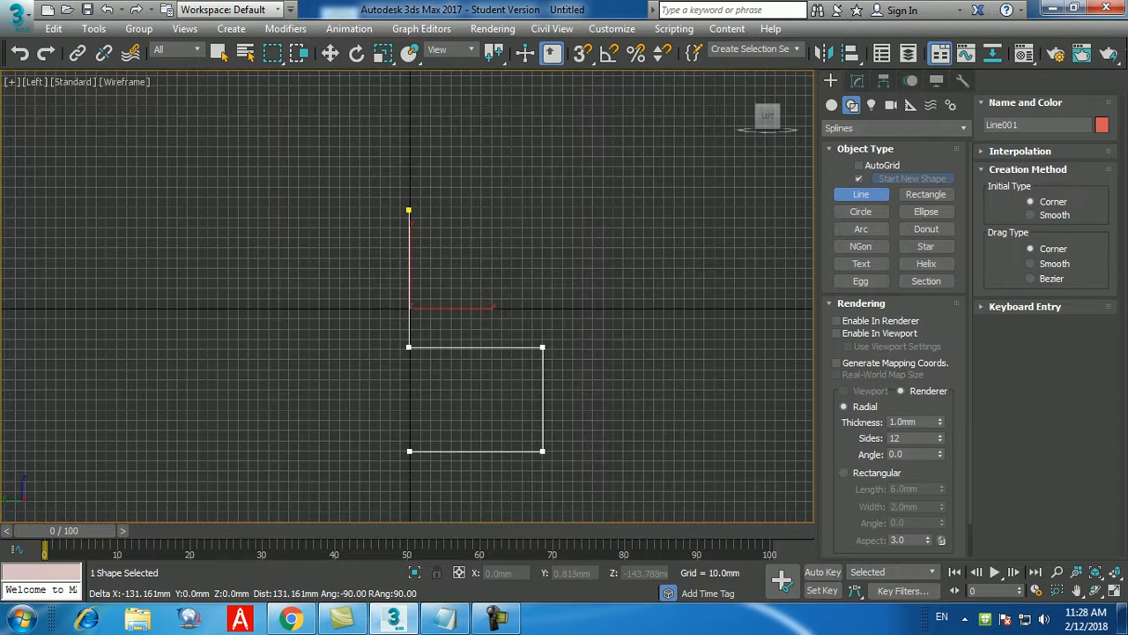
left_click(409, 452)
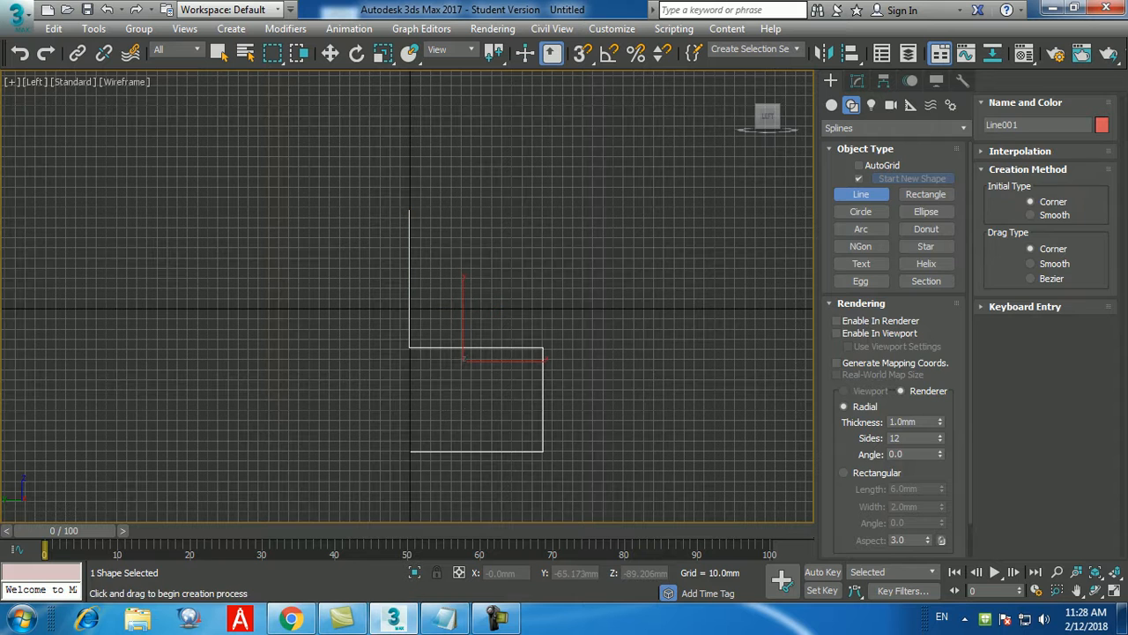
right_click(473, 396)
right_click(473, 396)
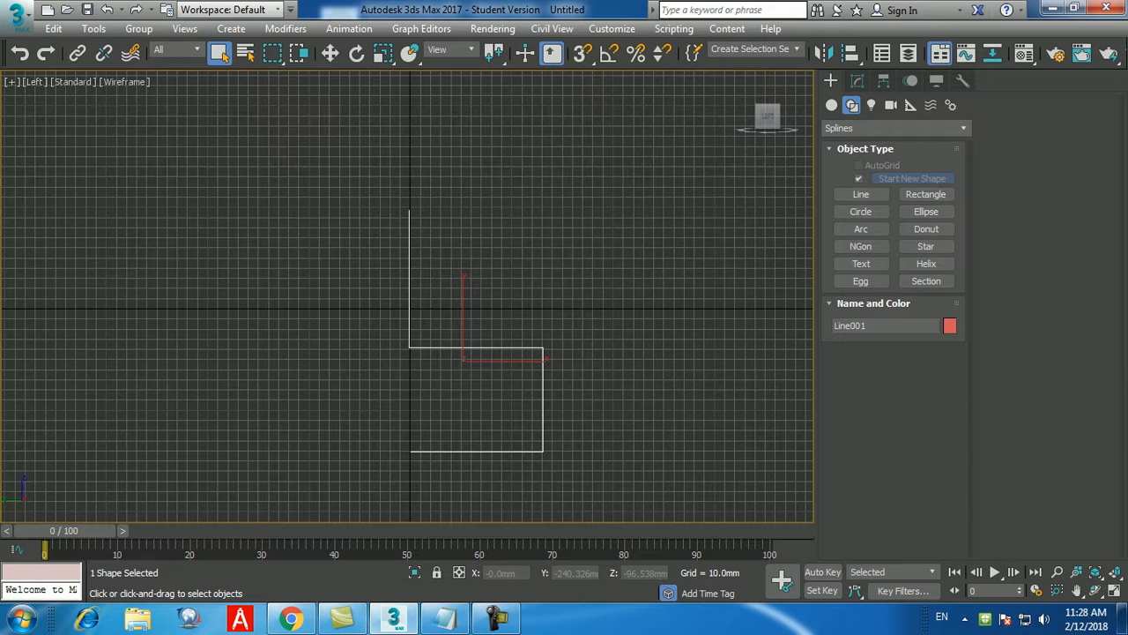
Show the Perspective view full size and examine the stepped line from different angles and distances.
key("alt+w")
right_click(494, 314)
key("alt+w")
scroll(491, 308, "down", 8)
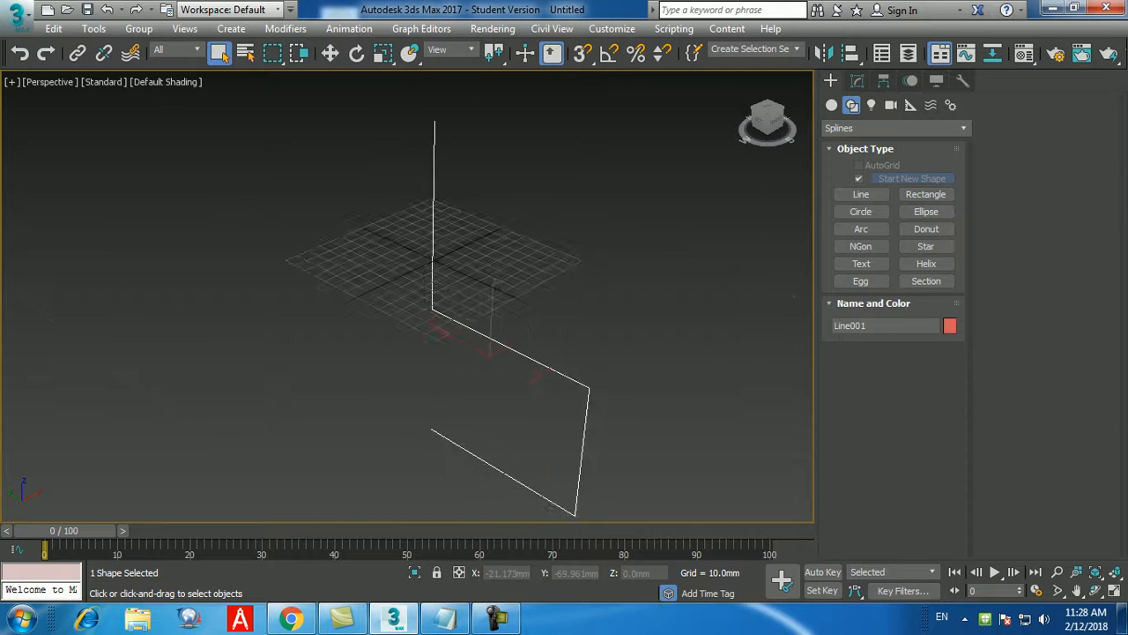
scroll(536, 328, "up", 5)
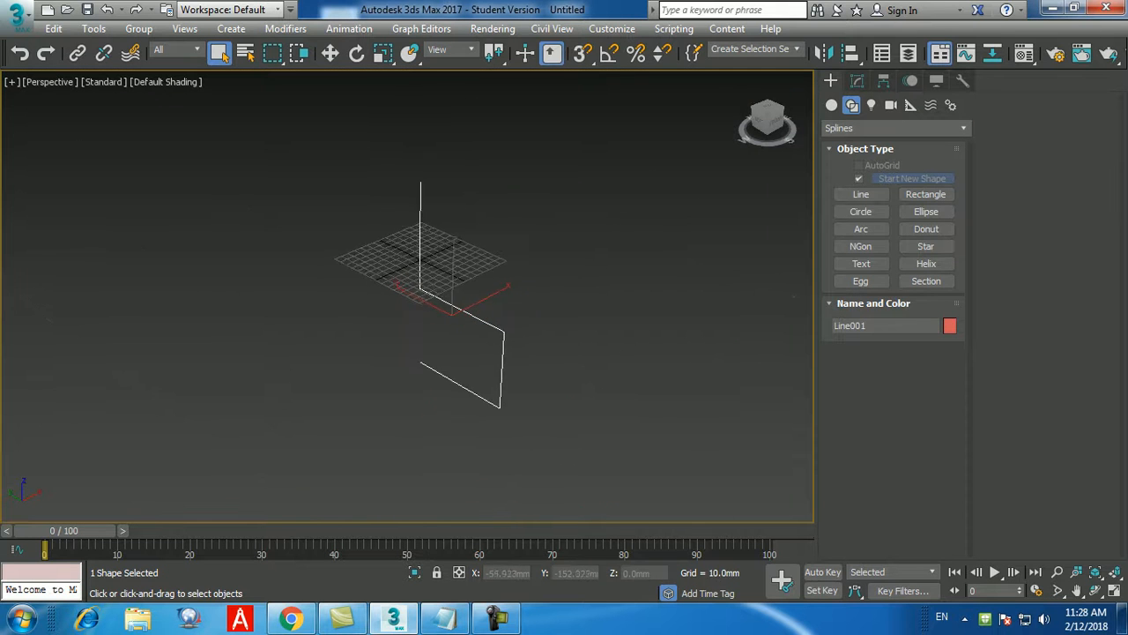
scroll(473, 326, "up", 2)
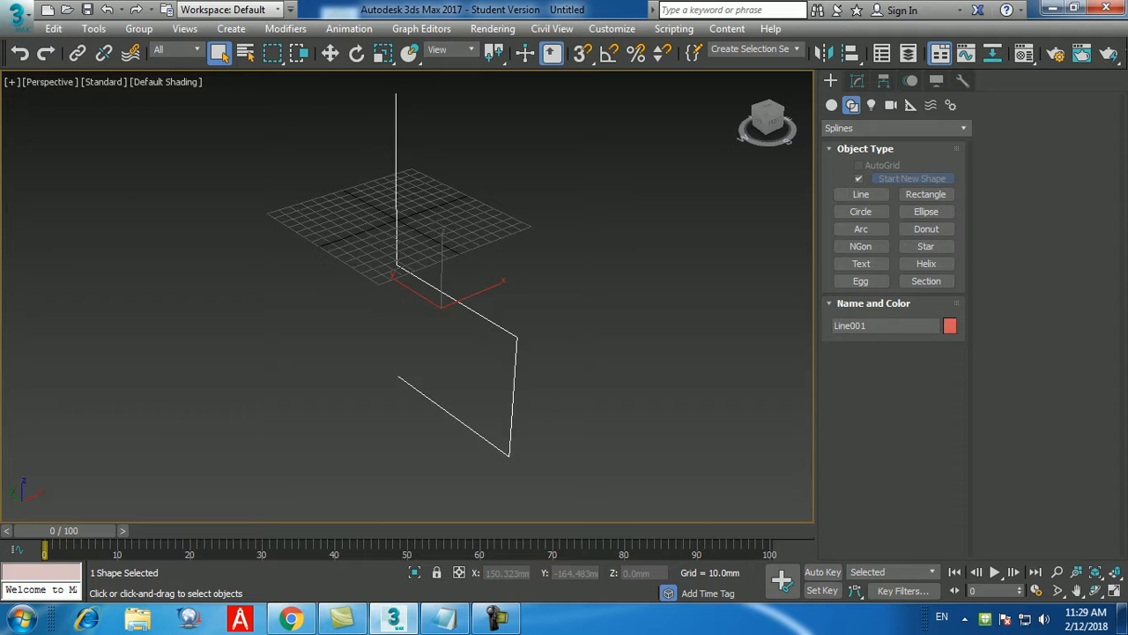
mouse_move(604, 258)
middle_mouse_down("alt")
mouse_move(648, 238)
mouse_move(450, 236)
mouse_move(593, 244)
middle_mouse_up("alt")
mouse_move(538, 291)
middle_mouse_down()
mouse_move(511, 279)
mouse_move(539, 293)
mouse_move(531, 311)
middle_mouse_up()
scroll(508, 291, "down", 3)
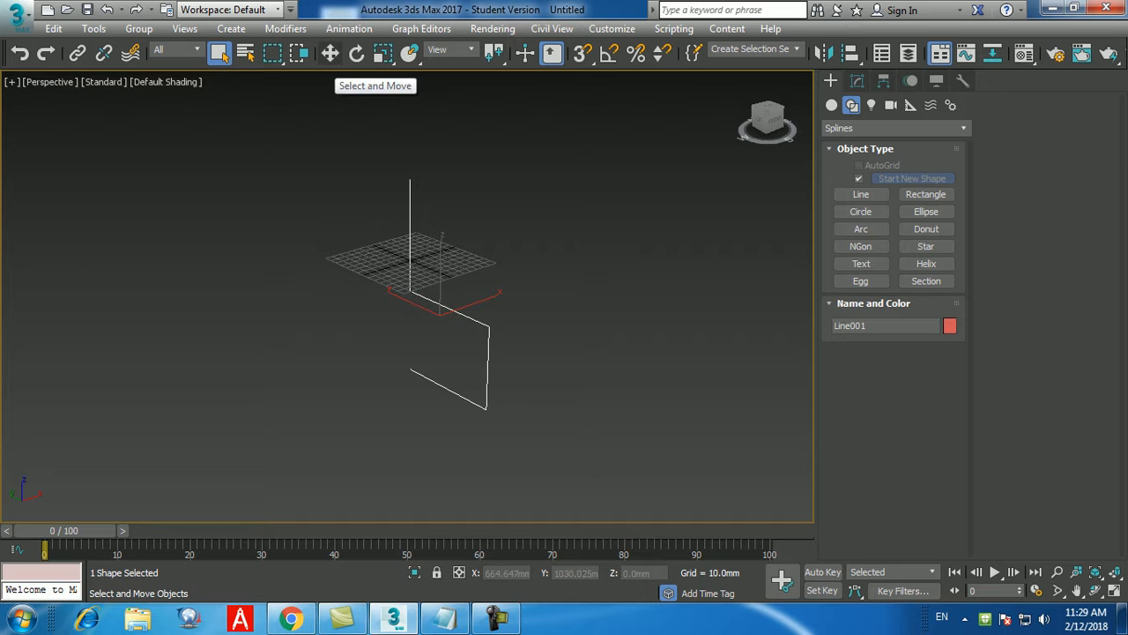
Clone the stepped line about 125 mm along the X axis with Select and Move, and clear the selection.
left_click(330, 53)
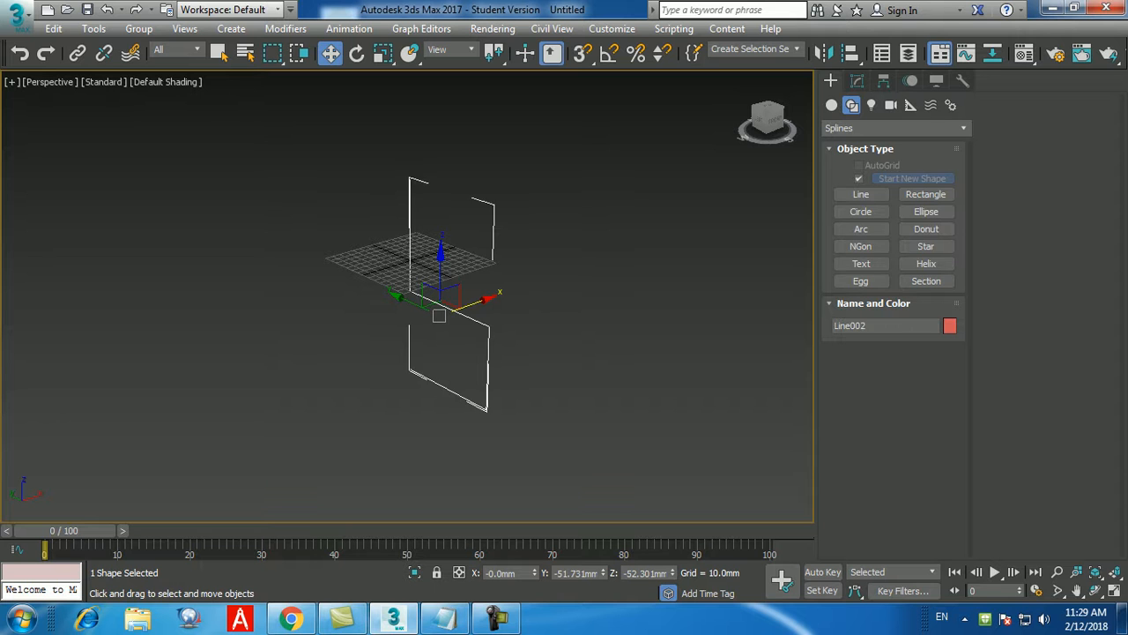
left_click_drag(439, 315, 515, 288, "shift")
key("Return")
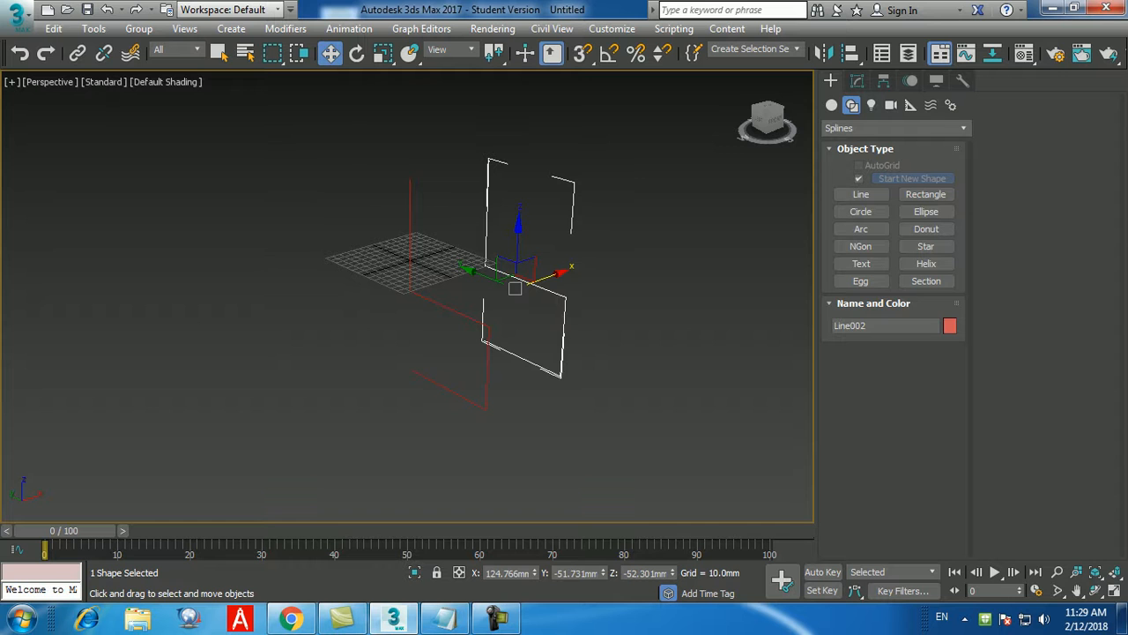
middle_click_drag(515, 289, 524, 313, "alt")
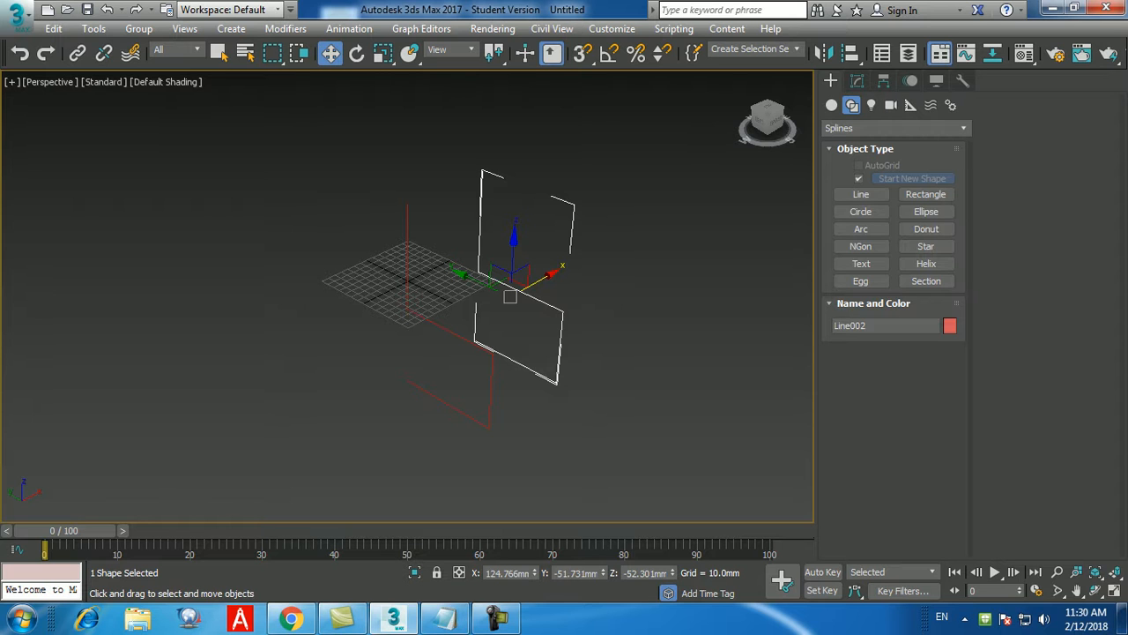
key("ctrl+d")
middle_click_drag(595, 342, 581, 330, "alt")
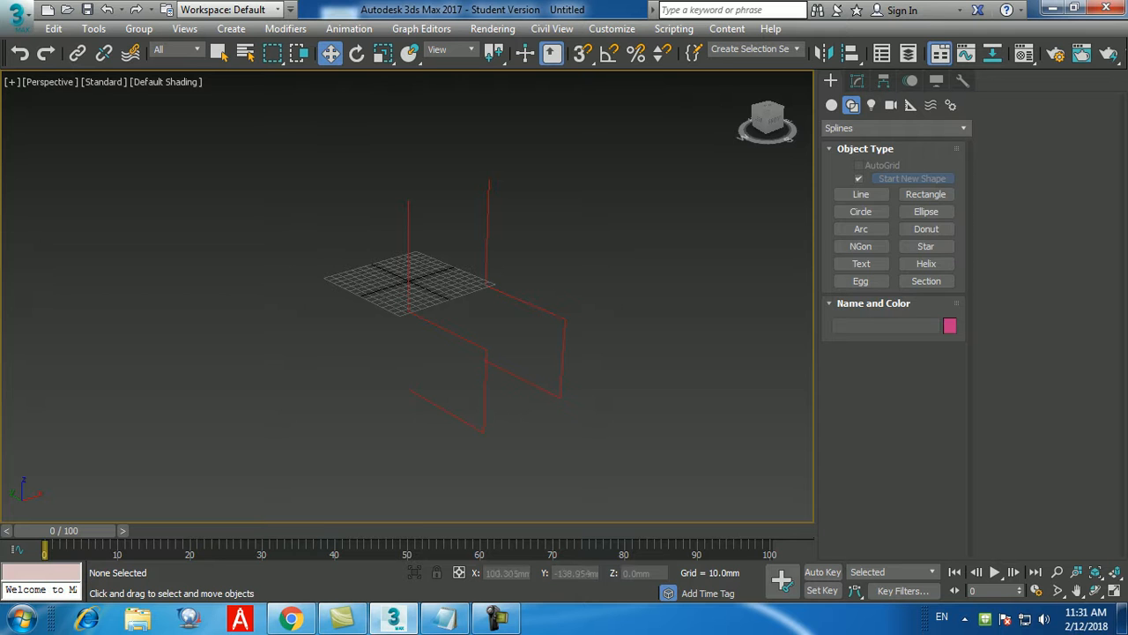
Attach the original stepped line to its clone so both form one spline object.
left_click(572, 308)
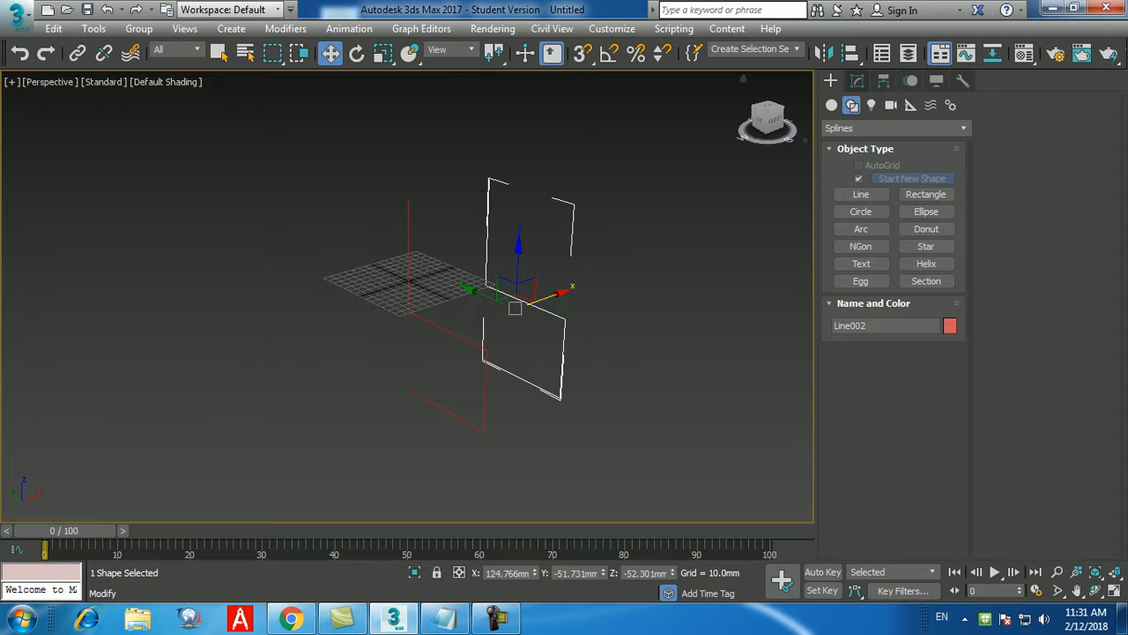
left_click(857, 80)
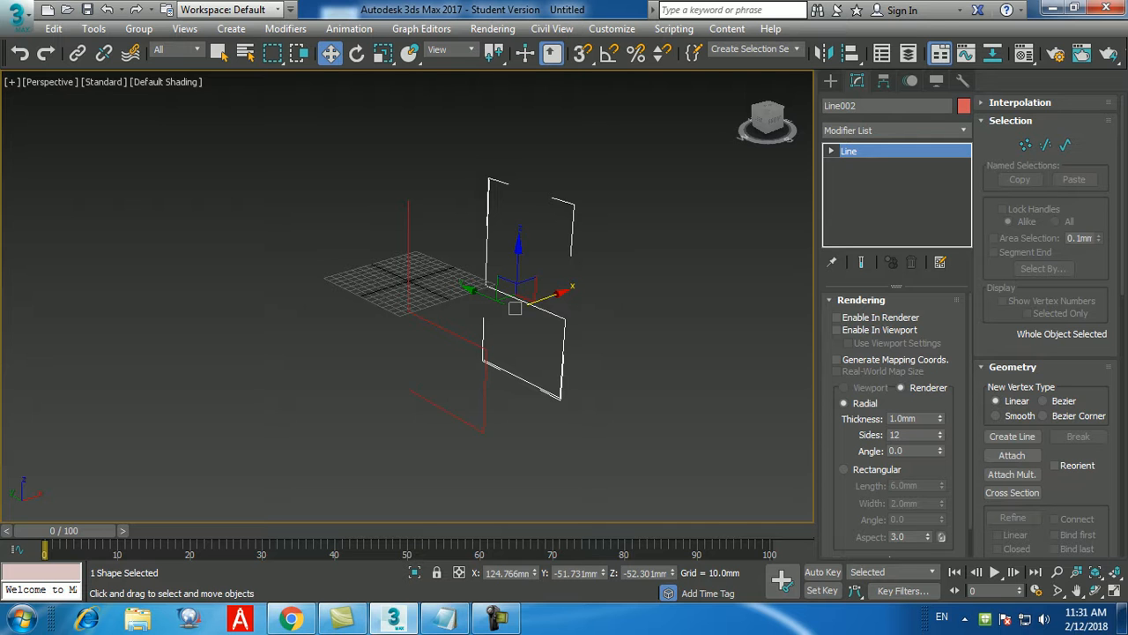
left_click(1012, 455)
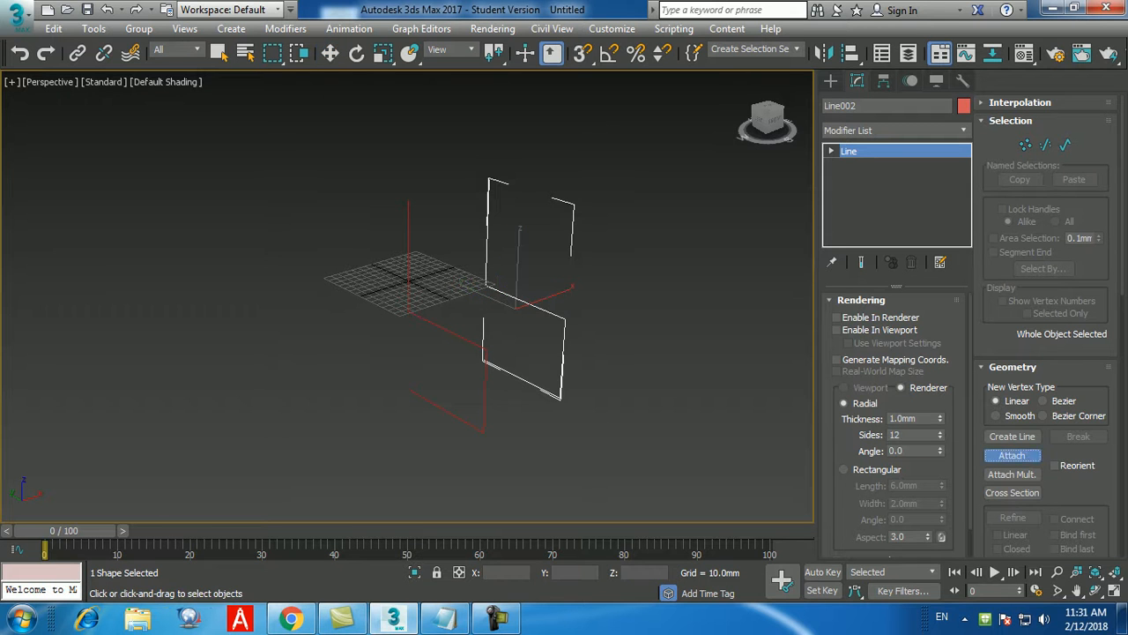
left_click(484, 414)
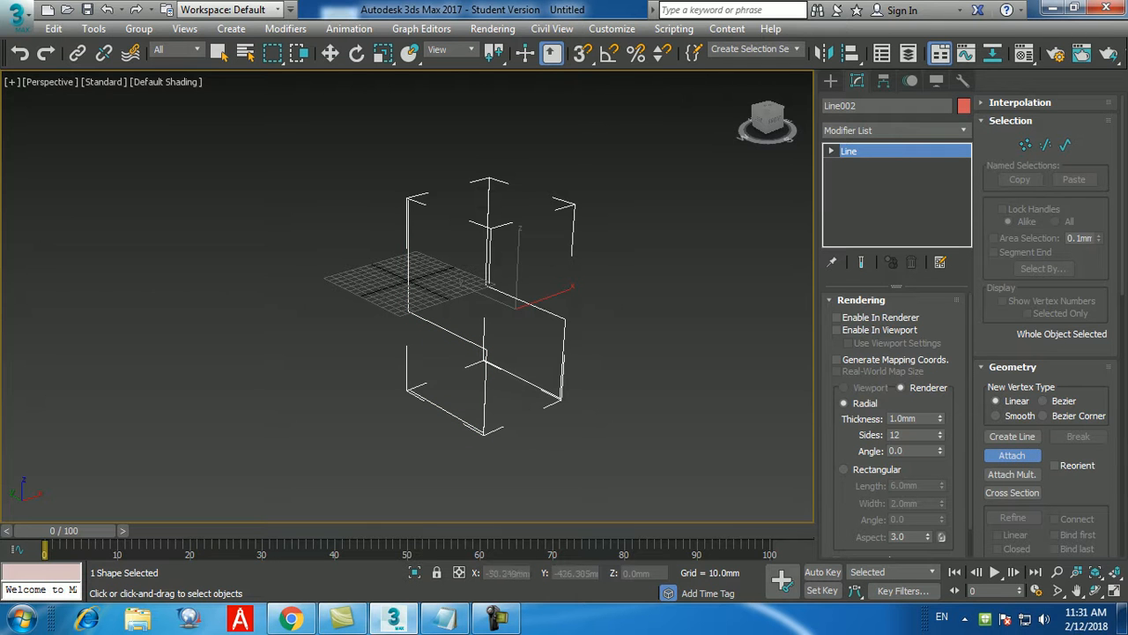
key("w")
Hide the selection brackets around the combined line object.
mouse_move(587, 388)
middle_mouse_down()
mouse_move(578, 377)
mouse_move(581, 406)
mouse_move(581, 391)
middle_mouse_up()
scroll(578, 377, "up", 3)
scroll(583, 397, "down", 2)
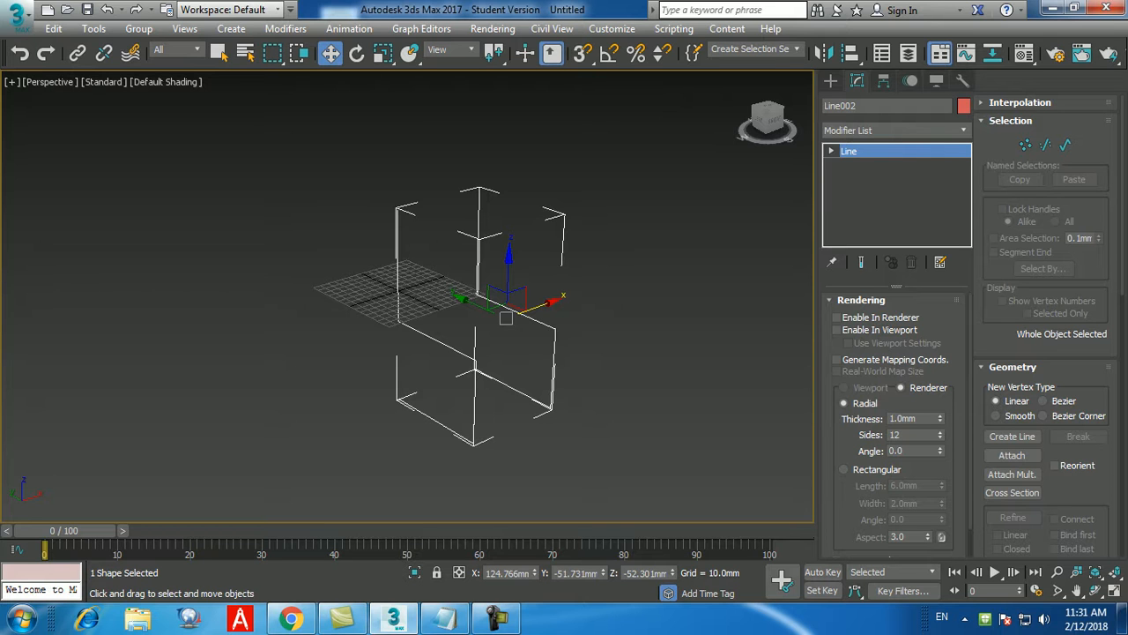
key("j")
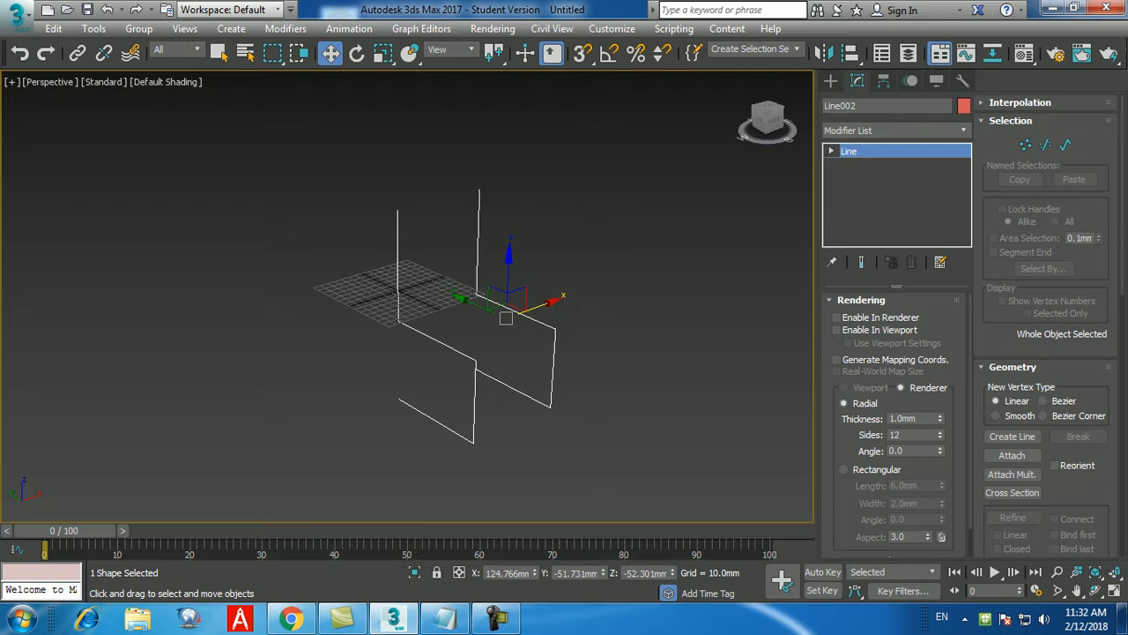
key("j")
key("j")
scroll(478, 288, "up", 3)
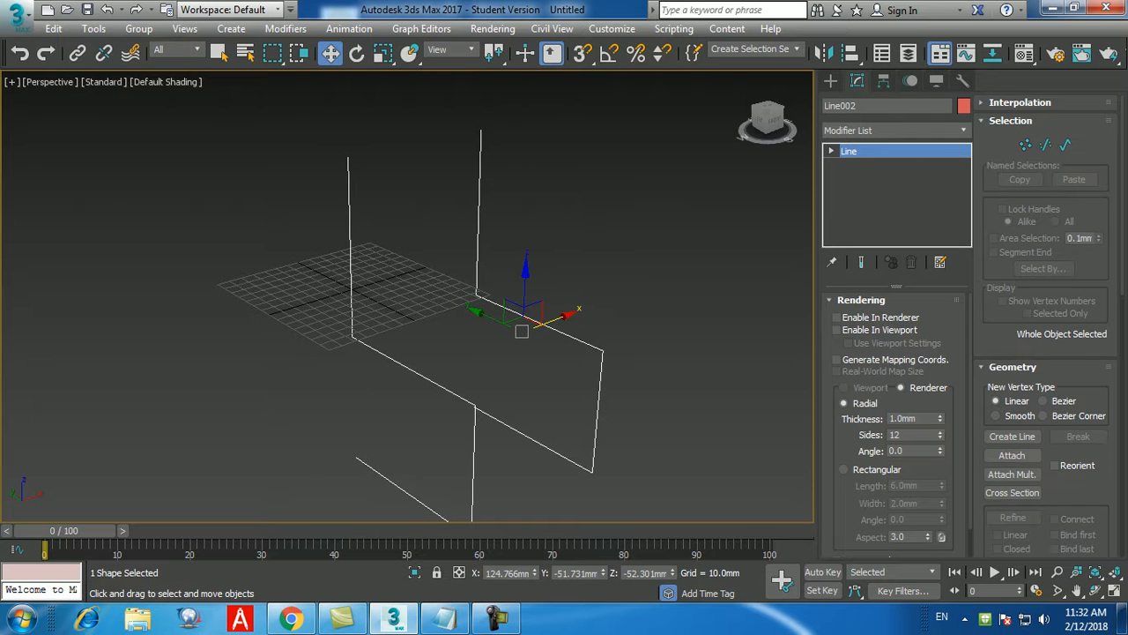
middle_click_drag(522, 331, 536, 322, "alt")
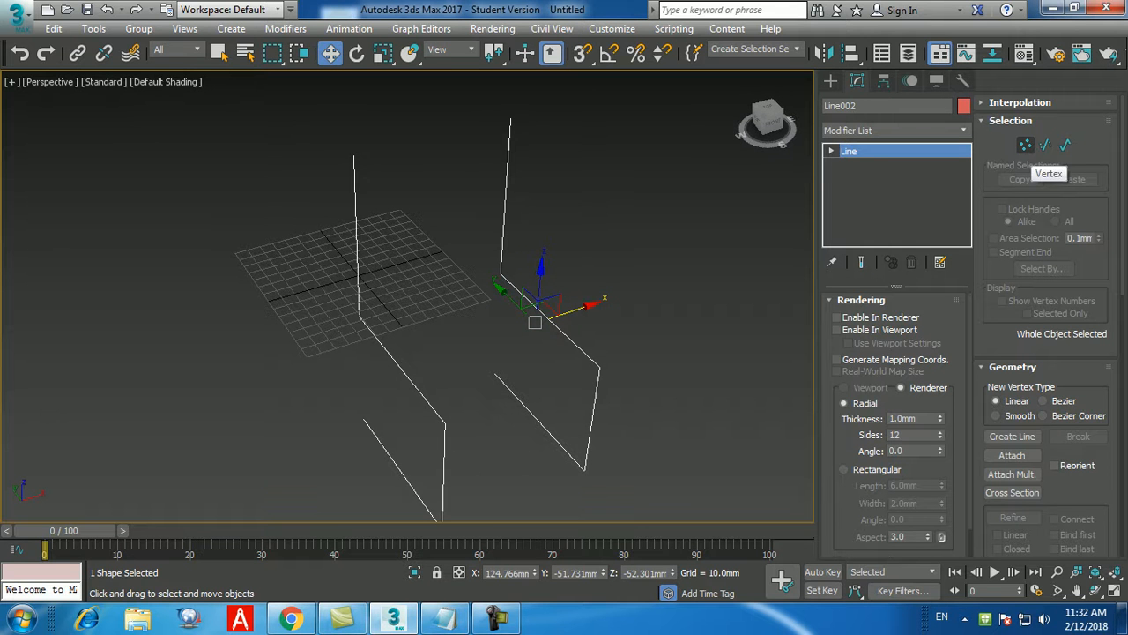
At vertex level, use Connect to join the upper end vertices of the two profiles with a segment.
left_click(1025, 144)
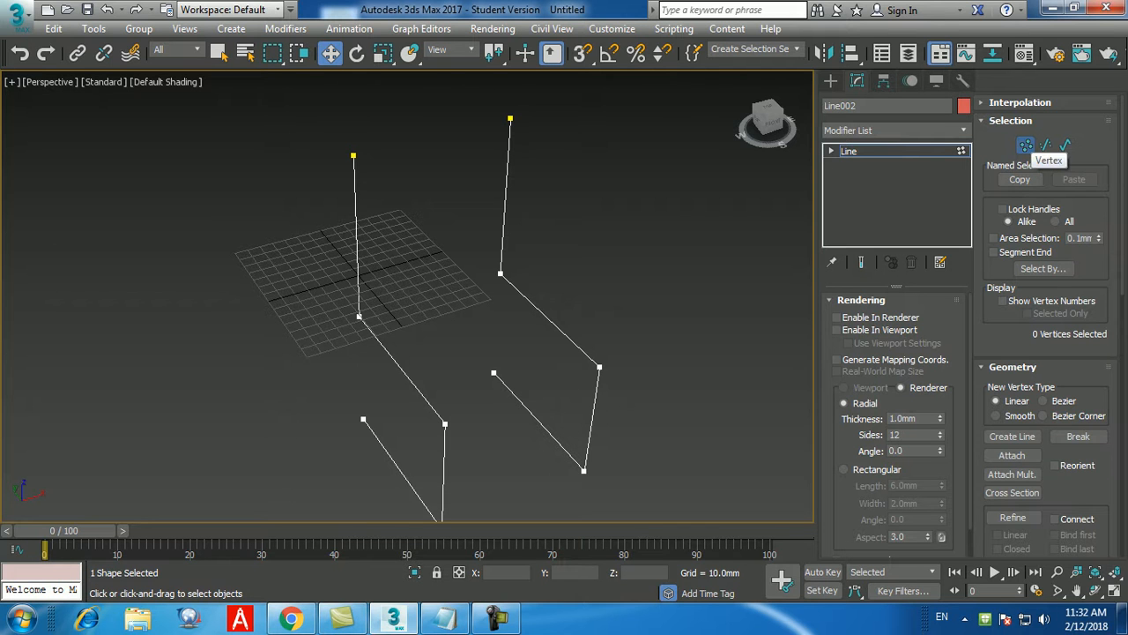
scroll(1049, 264, "down", 1)
scroll(1049, 326, "down", 8)
scroll(1012, 432, "down", 1)
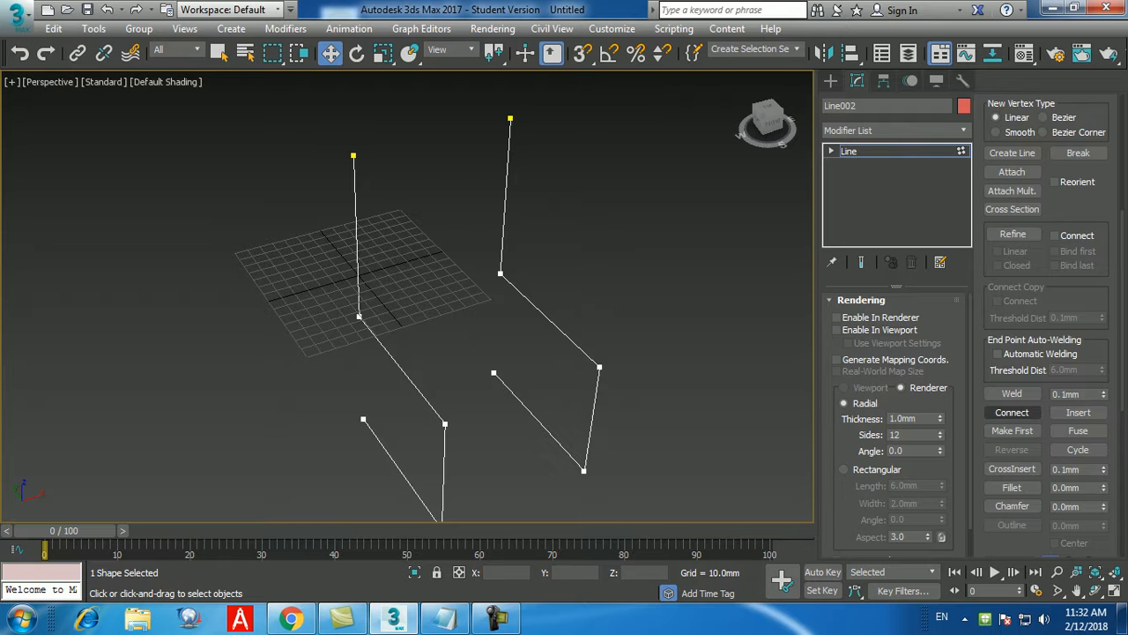
left_click(1012, 412)
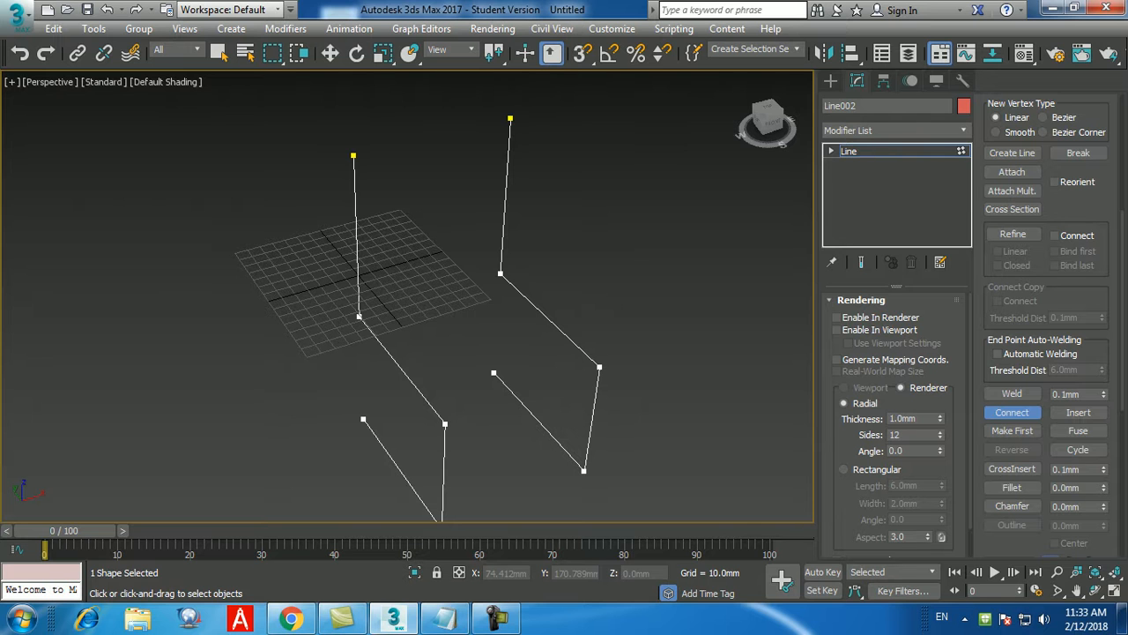
left_click_drag(353, 155, 509, 118)
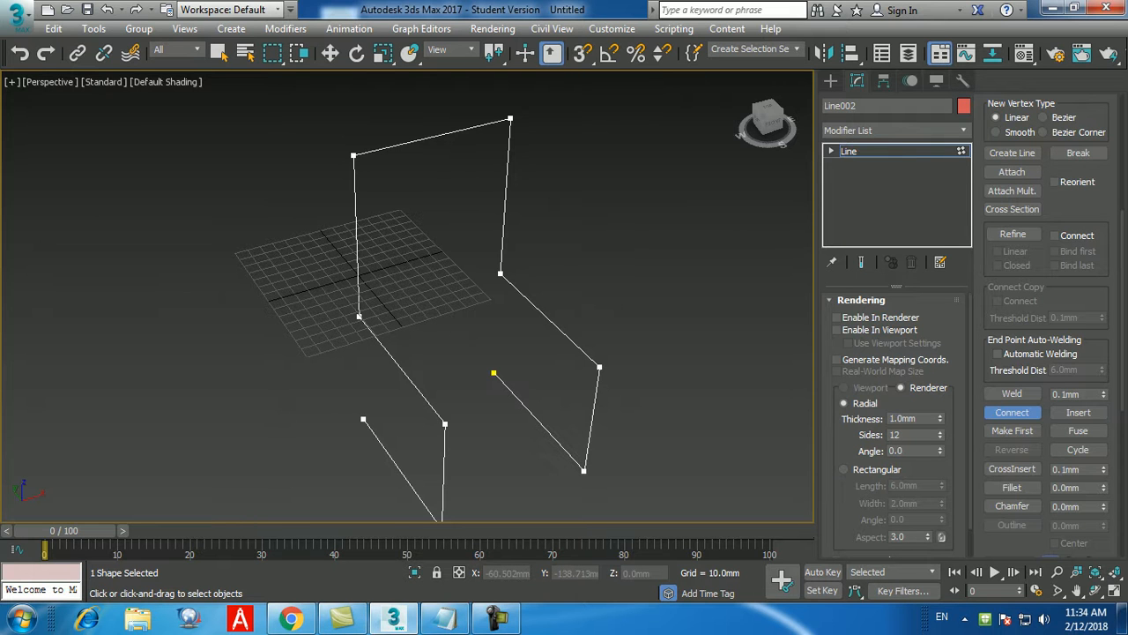
Connect the two lower open end vertices of the profiles to close the loop, and inspect the frame.
middle_click_drag(368, 416, 357, 363)
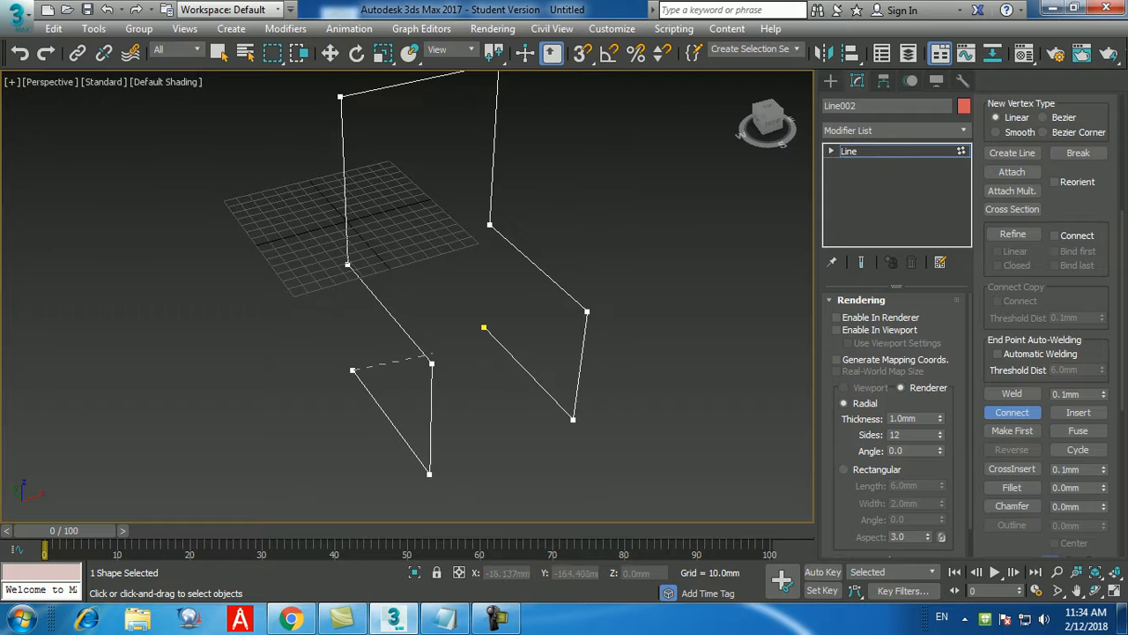
left_click_drag(353, 370, 484, 328)
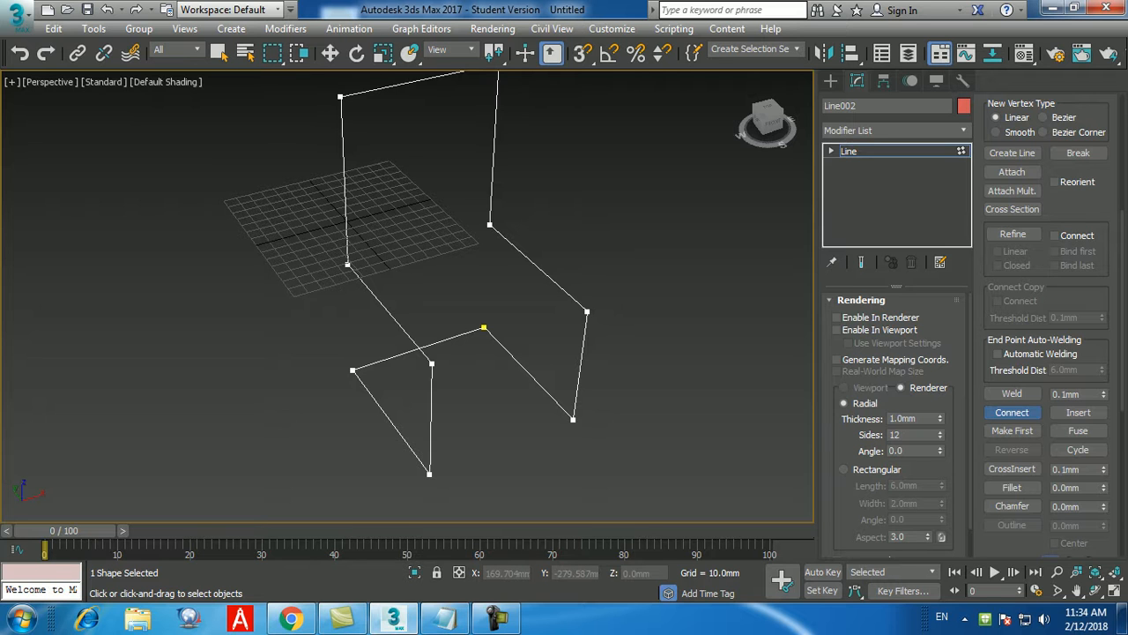
left_click(1012, 412)
mouse_move(608, 355)
middle_mouse_down()
mouse_move(554, 364)
mouse_move(599, 340)
middle_mouse_up()
scroll(553, 364, "down", 3)
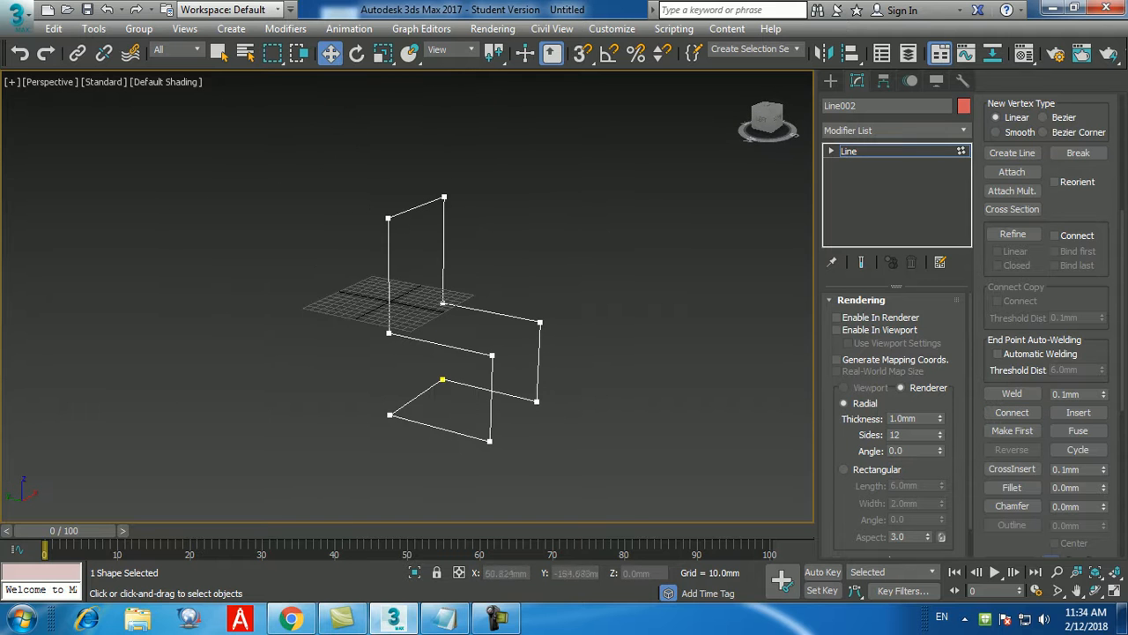
middle_click_drag(648, 409, 562, 405, "alt")
scroll(560, 405, "up", 3)
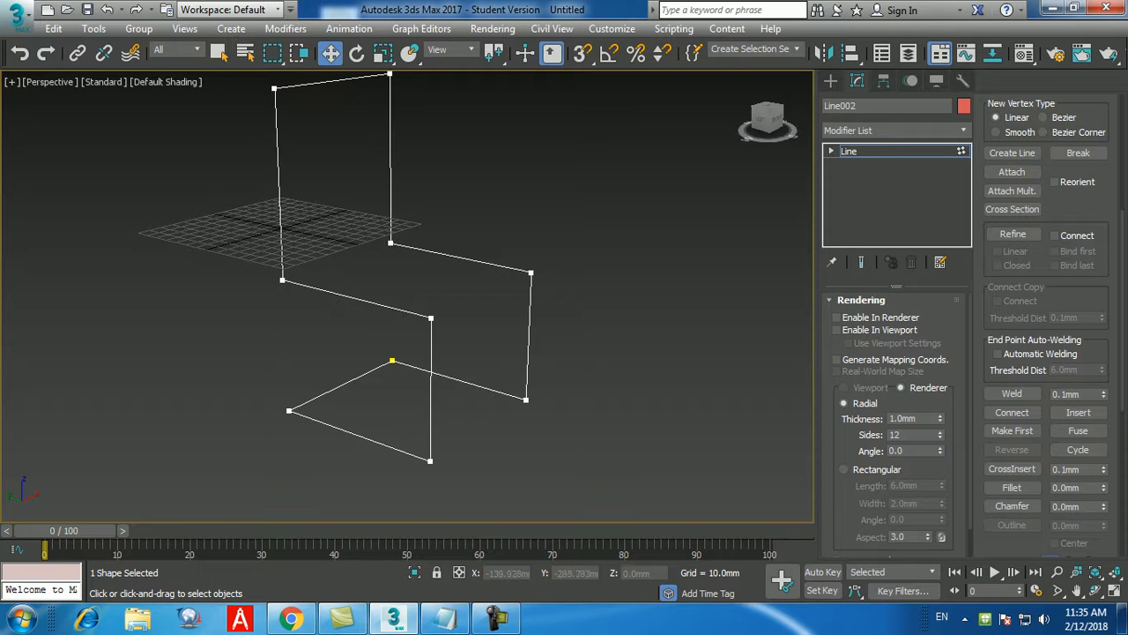
scroll(562, 402, "down", 5)
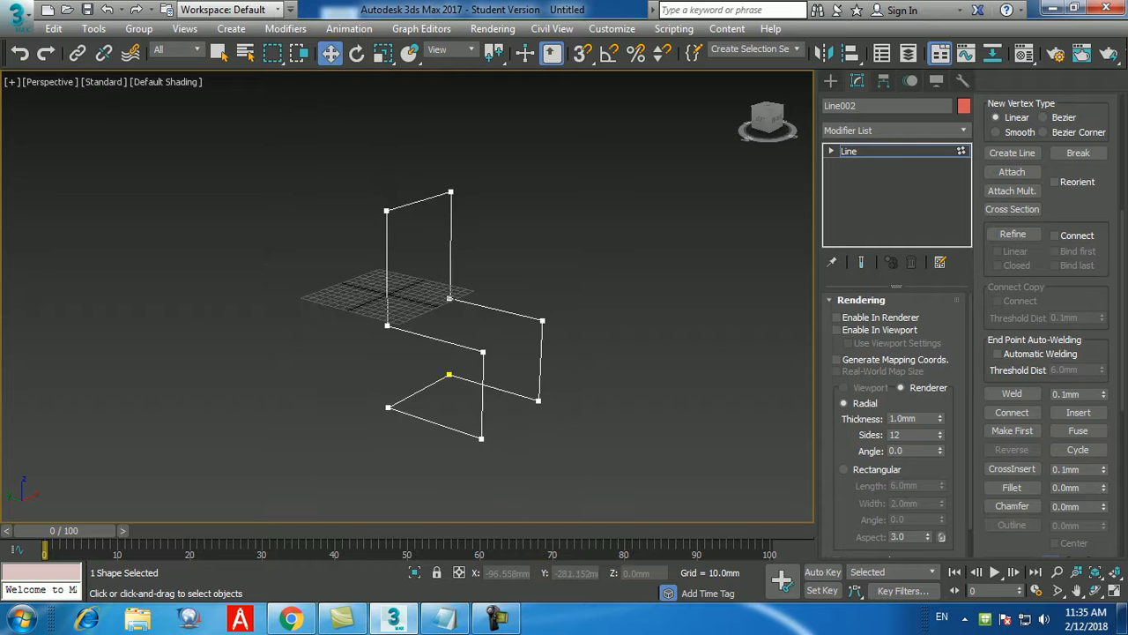
Select all vertices of the closed frame and fillet its corners into smooth rounded bends.
left_click_drag(648, 120, 281, 483)
scroll(415, 405, "up", 4)
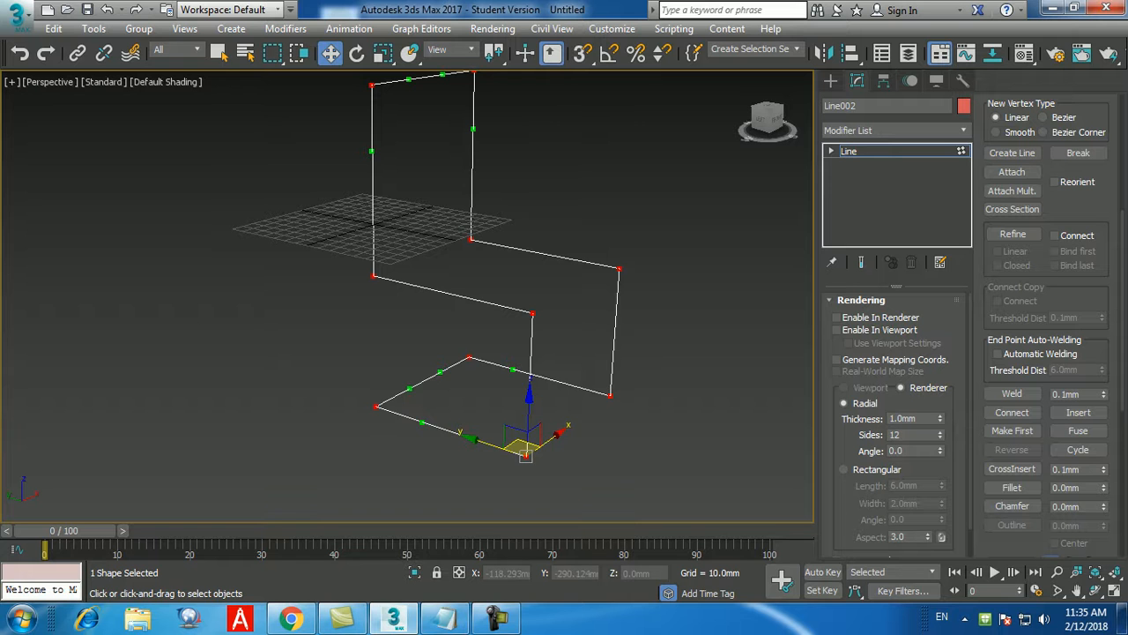
scroll(580, 351, "down", 3)
left_click_drag(675, 105, 377, 498)
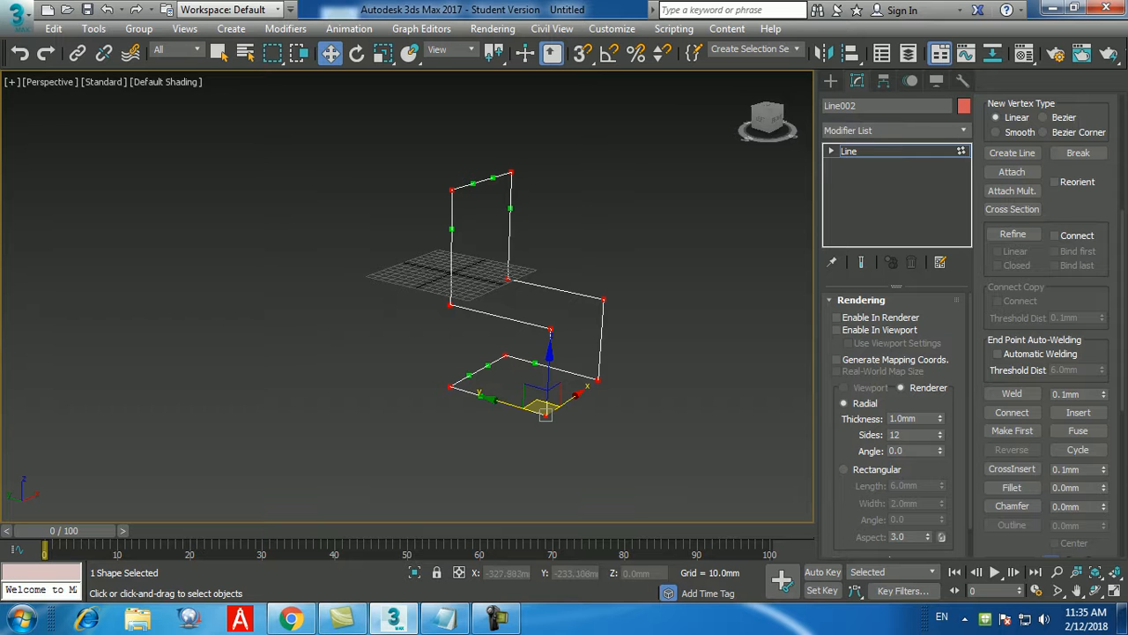
scroll(477, 436, "up", 4)
scroll(445, 441, "down", 4)
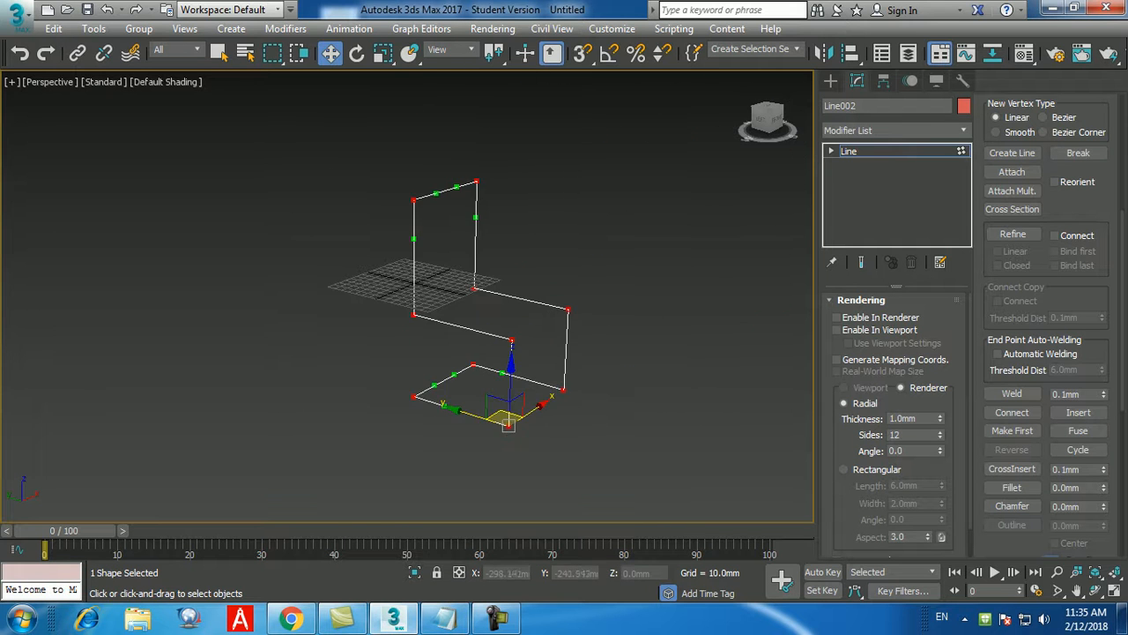
scroll(508, 424, "up", 3)
scroll(508, 424, "down", 3)
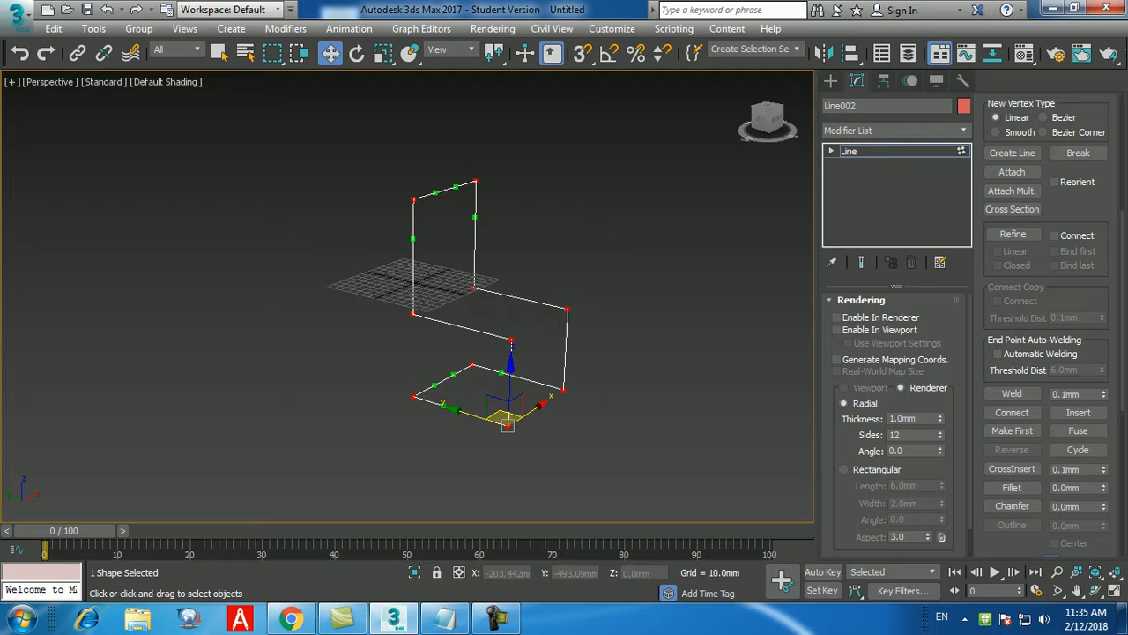
left_click(1012, 488)
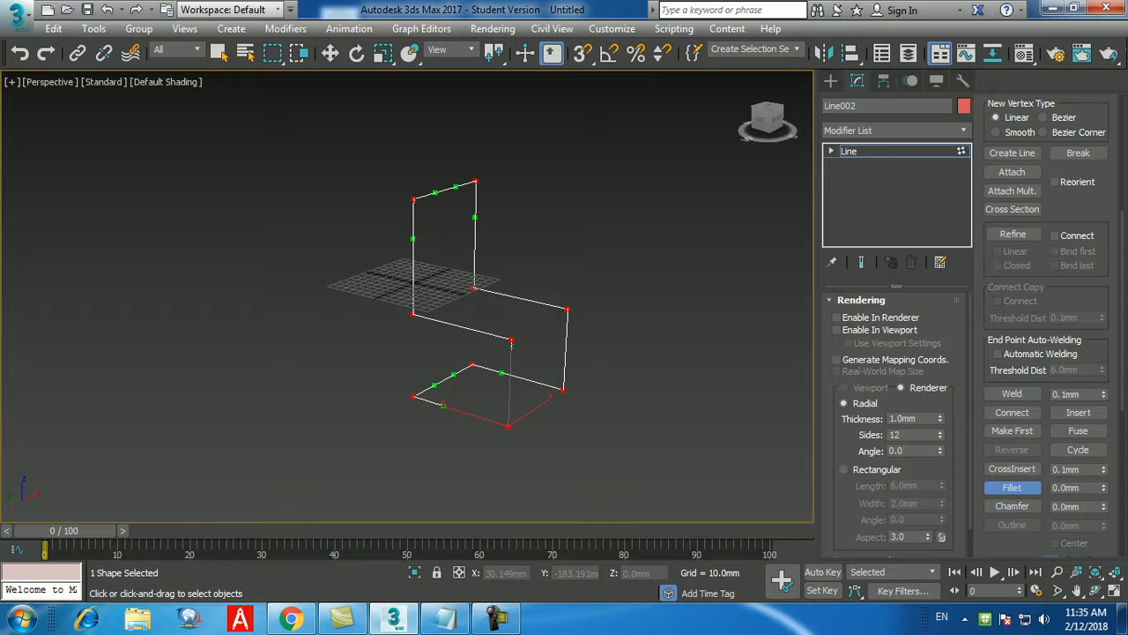
left_click_drag(566, 309, 580, 286)
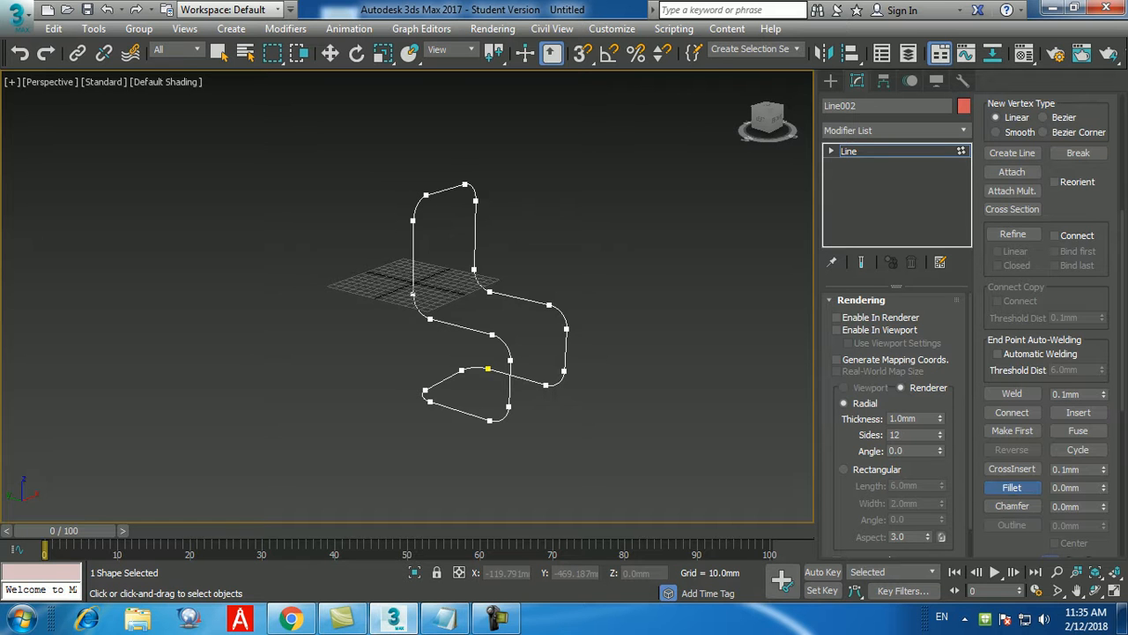
key("w")
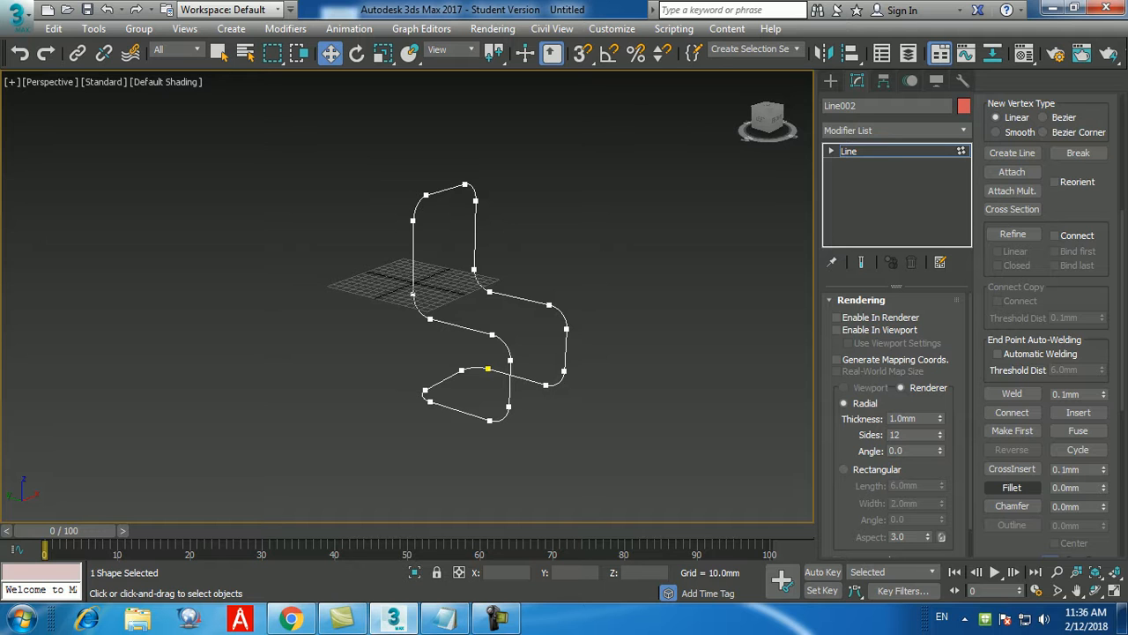
left_click(1012, 487)
left_click(1012, 469)
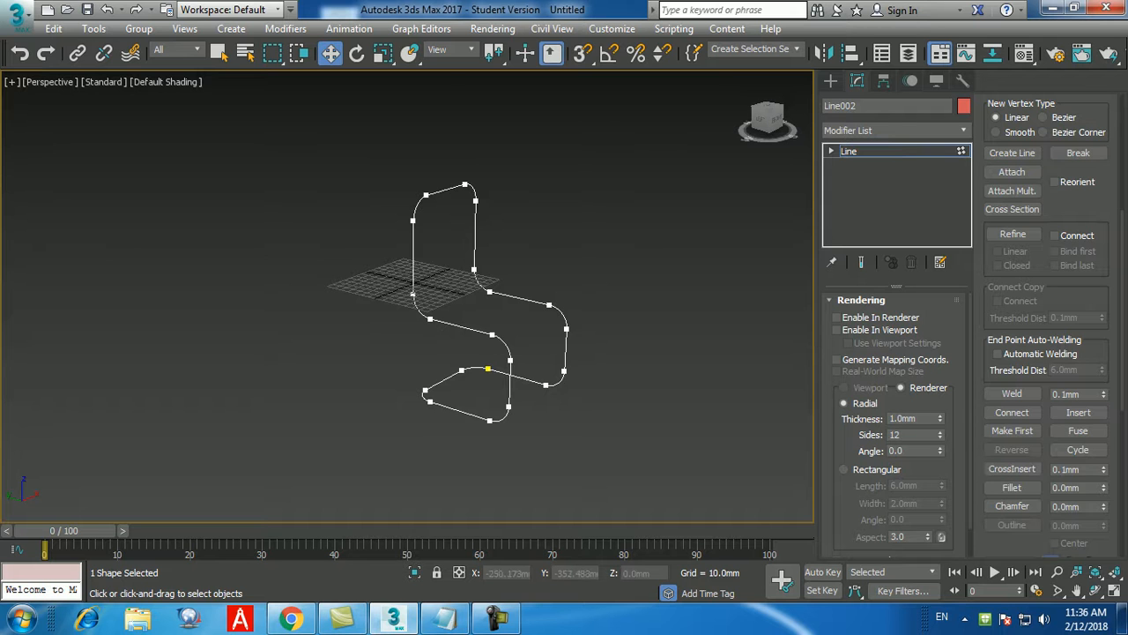
Enable the frame spline's thickness in both the renderer and the viewport.
middle_click_drag(564, 384, 519, 399, "alt")
scroll(518, 398, "up", 3)
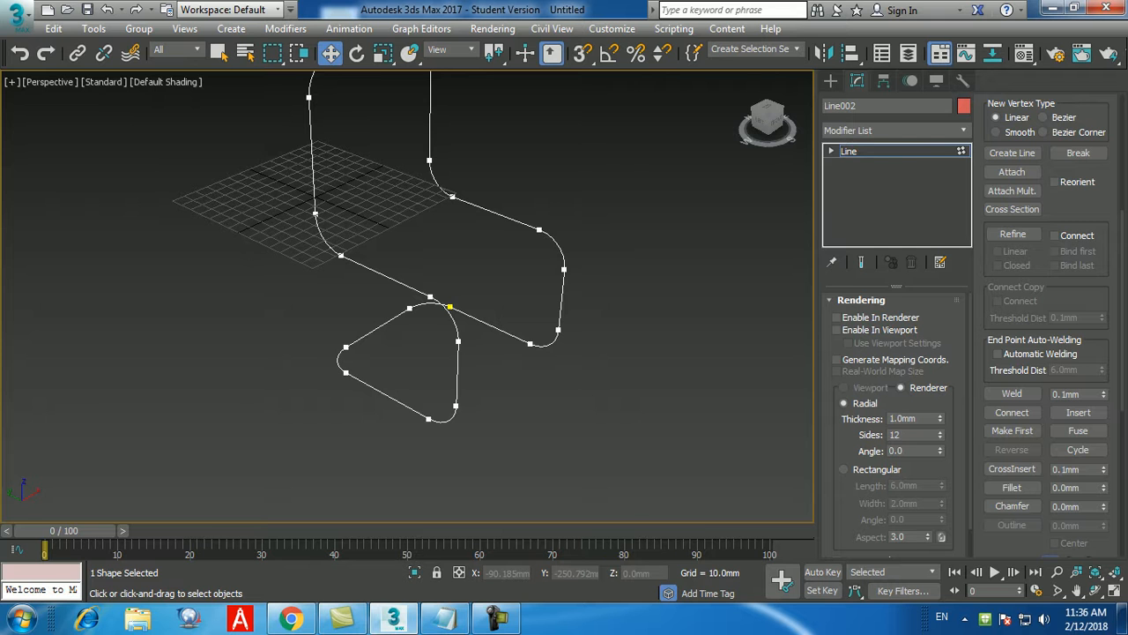
middle_click_drag(566, 348, 552, 382)
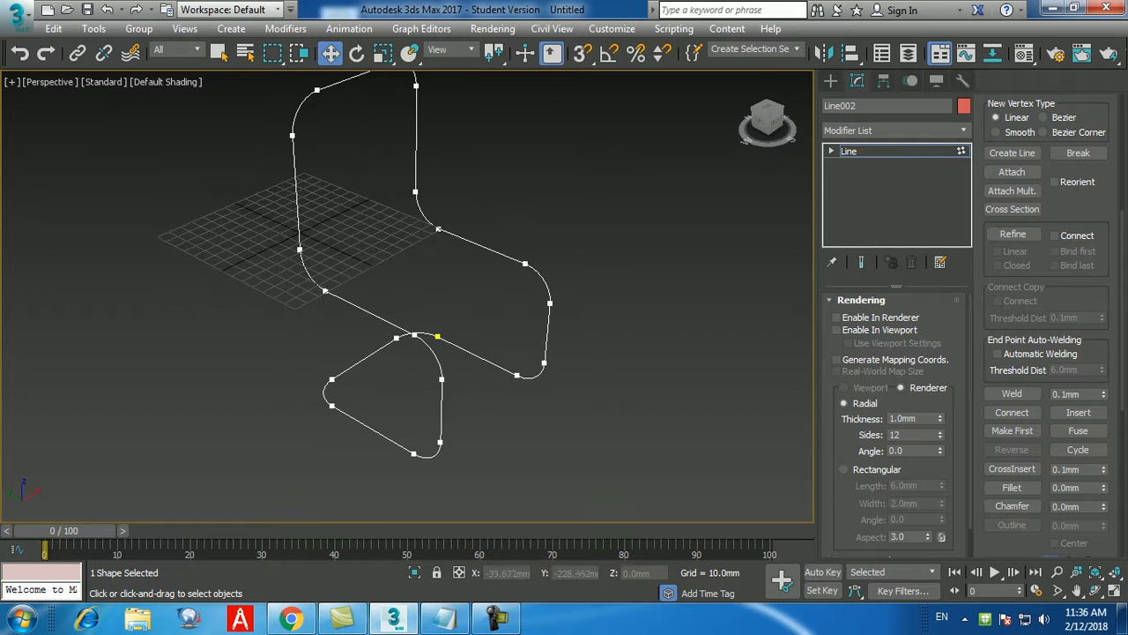
scroll(529, 377, "down", 2)
scroll(536, 384, "up", 2)
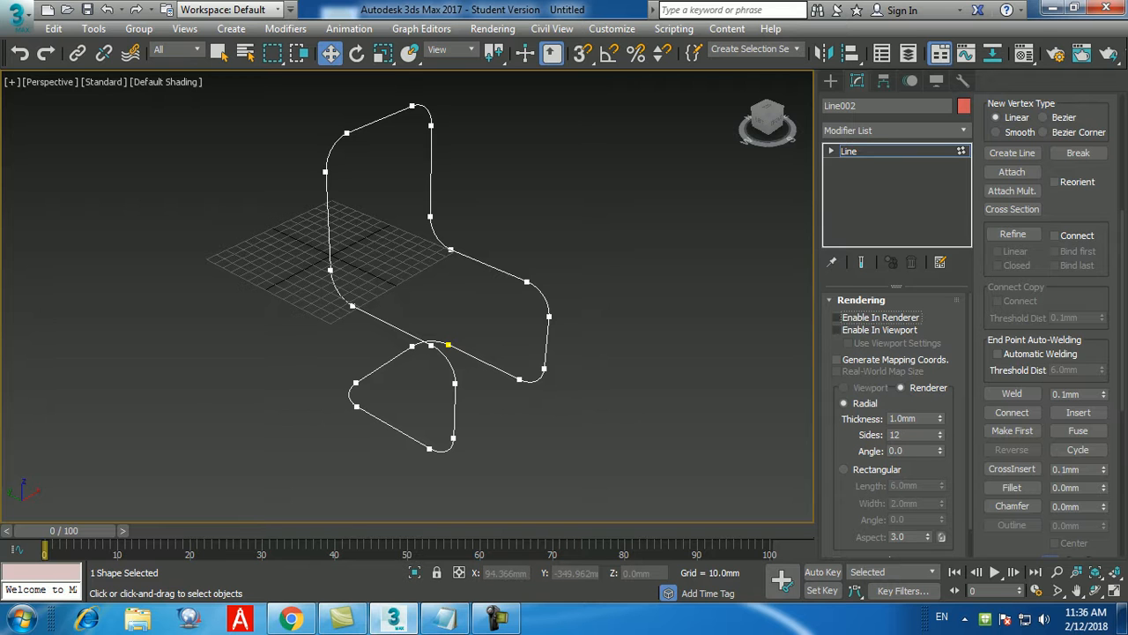
left_click(837, 317)
left_click(837, 330)
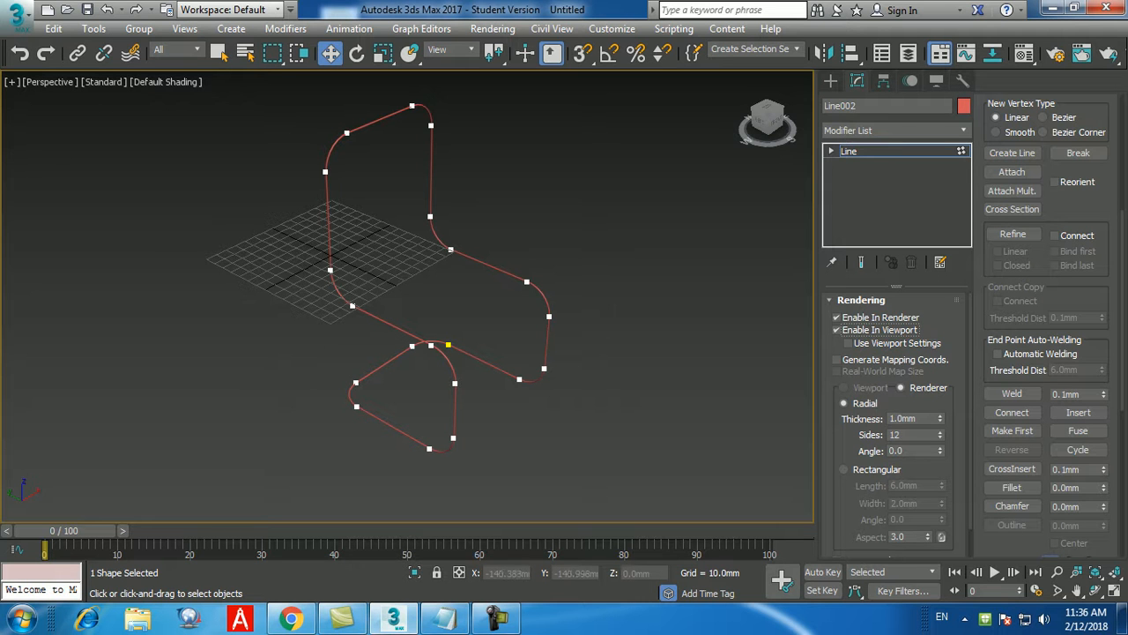
left_click(497, 618)
left_click(1092, 495)
Give the frame a rectangular rendering section about 11 mm long and 5.1 mm wide.
scroll(898, 423, "down", 2)
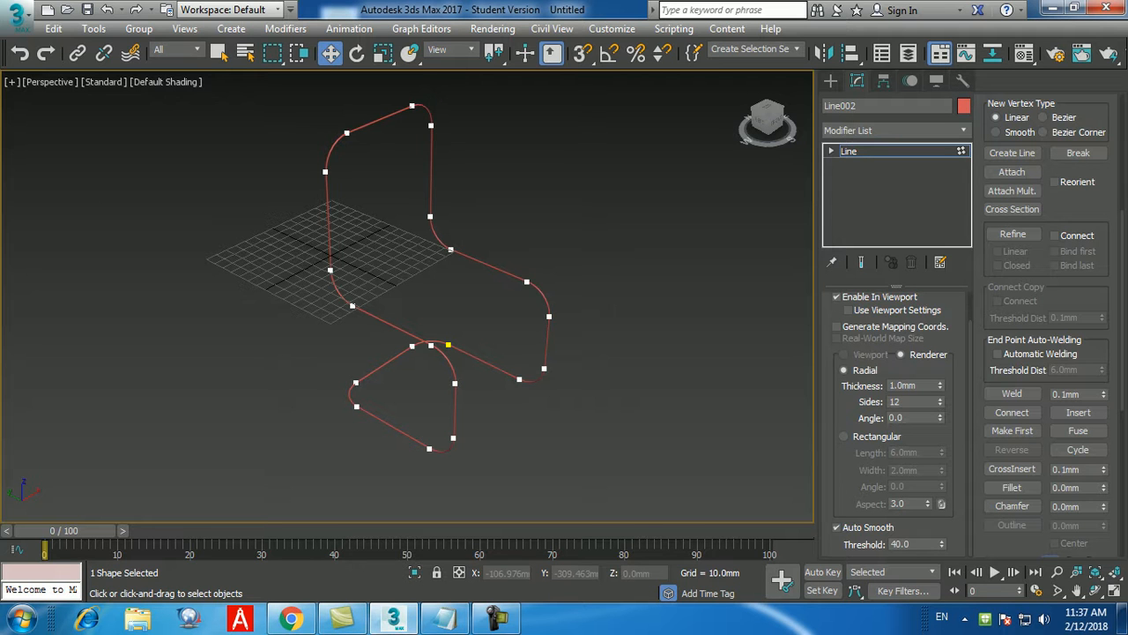
left_click(844, 436)
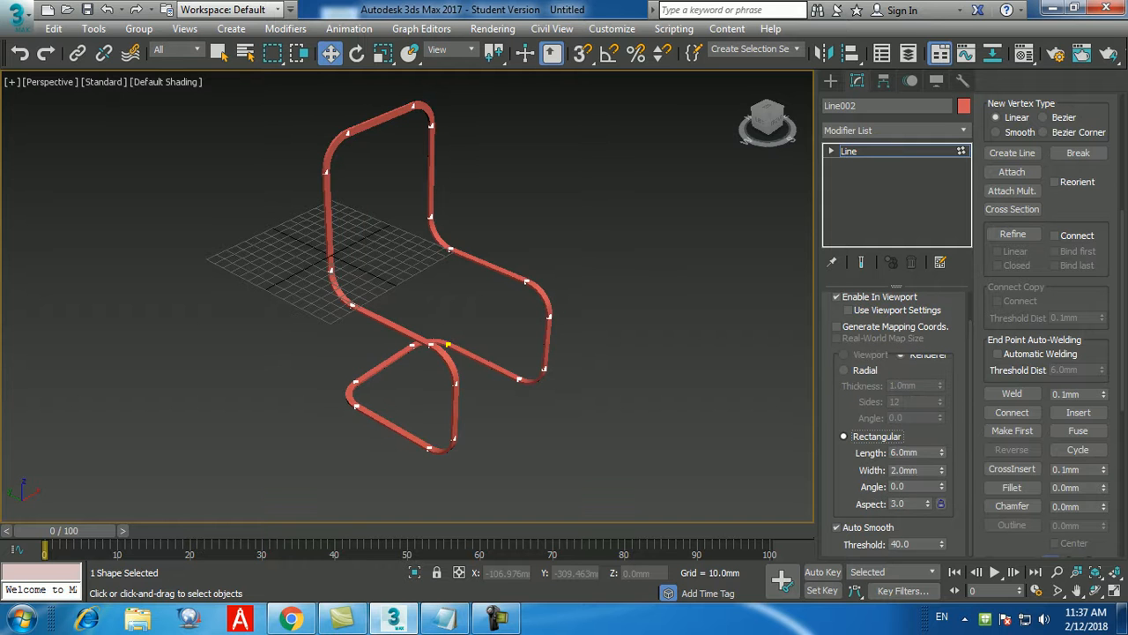
middle_click_drag(564, 380, 604, 401)
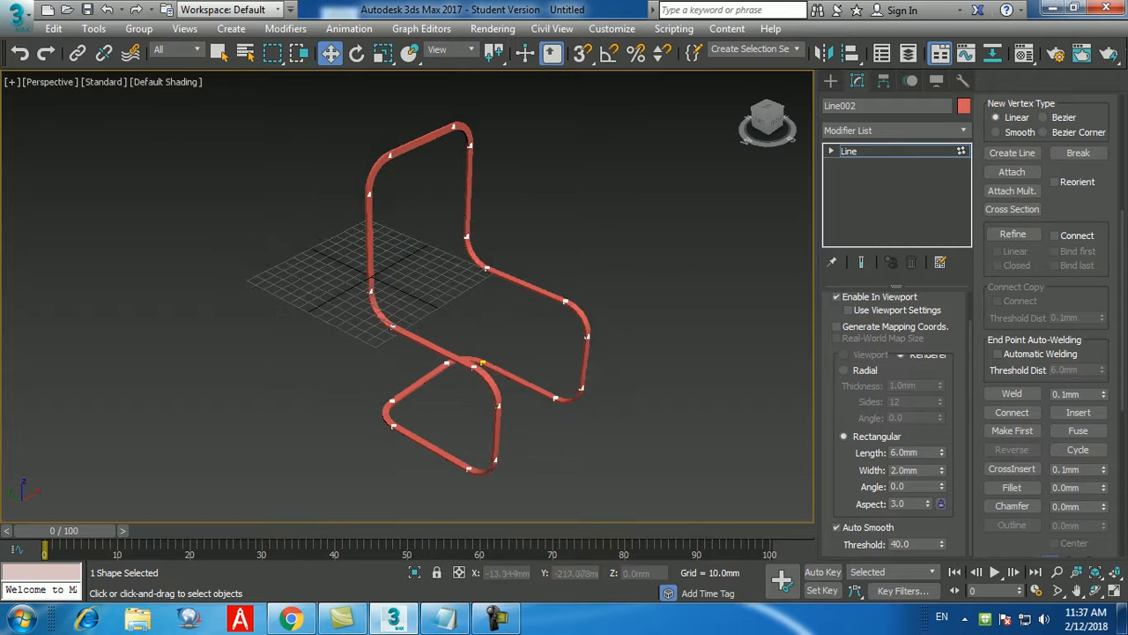
scroll(578, 392, "up", 4)
left_click_drag(942, 452, 941, 428)
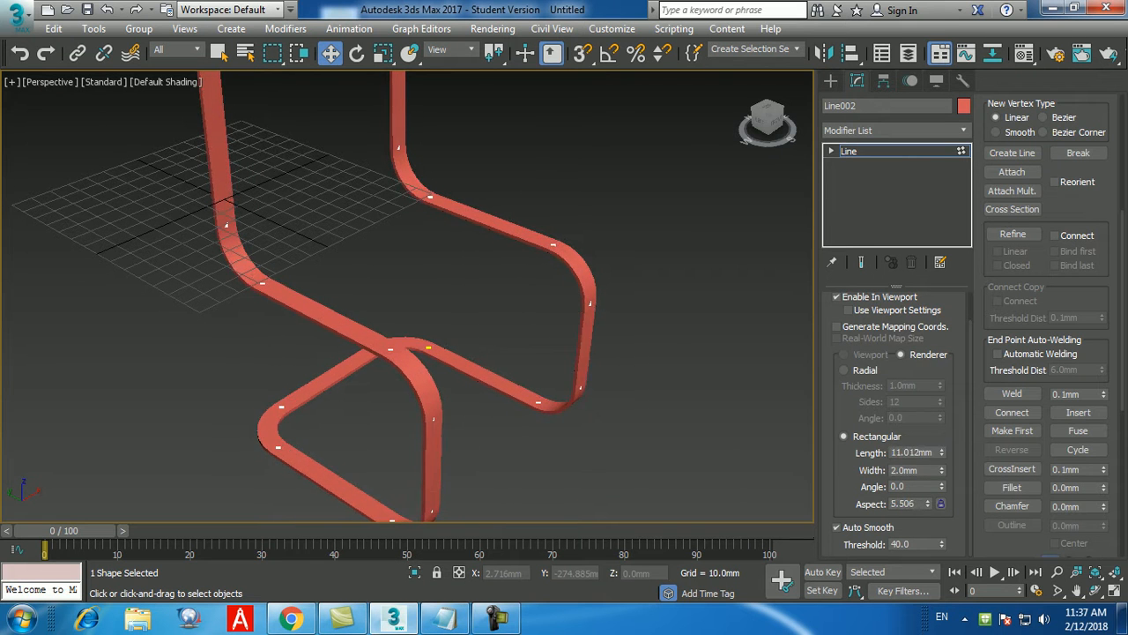
left_click_drag(942, 470, 942, 446)
scroll(494, 410, "down", 3)
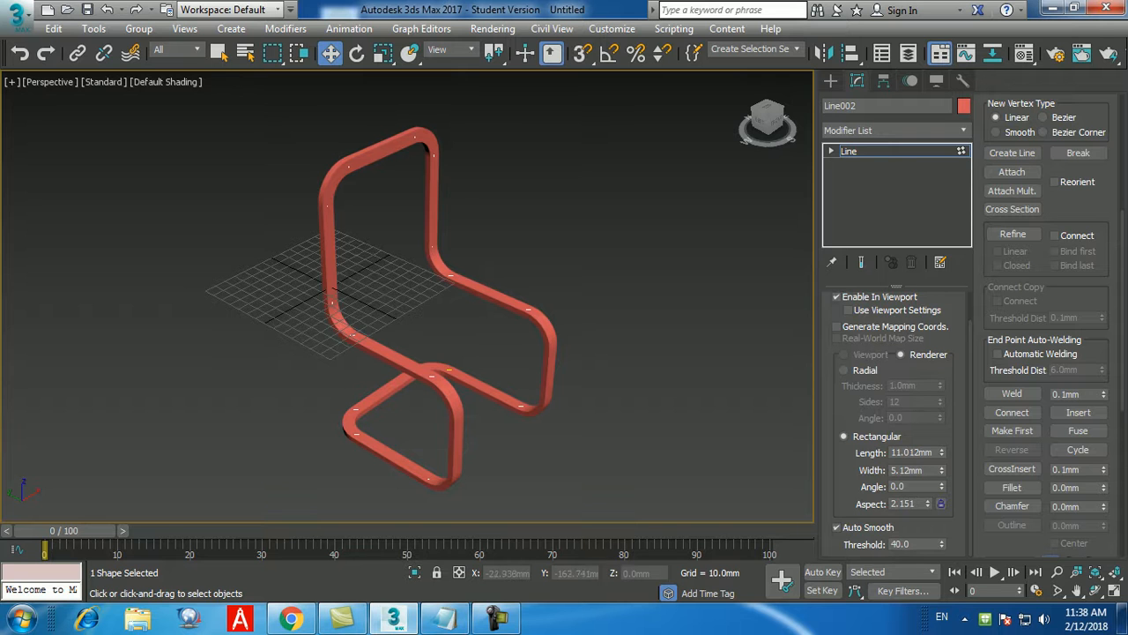
Show edged faces in the viewport and set the rectangular section's length and width to 20 mm.
key("F4")
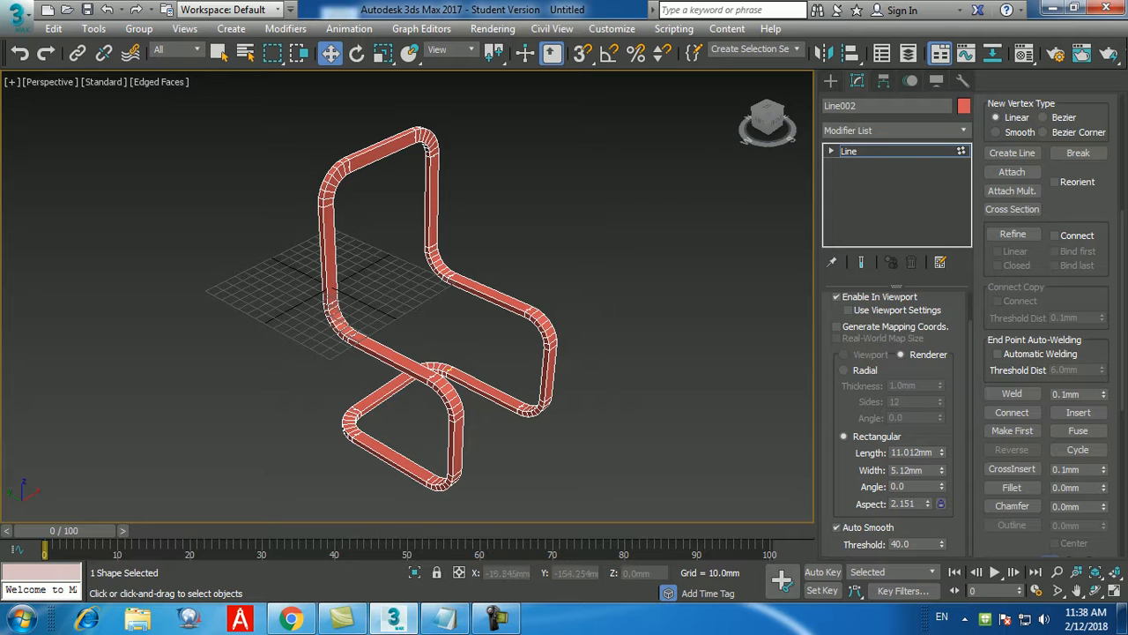
double_click(912, 452)
type("20")
key("Return")
key("Tab")
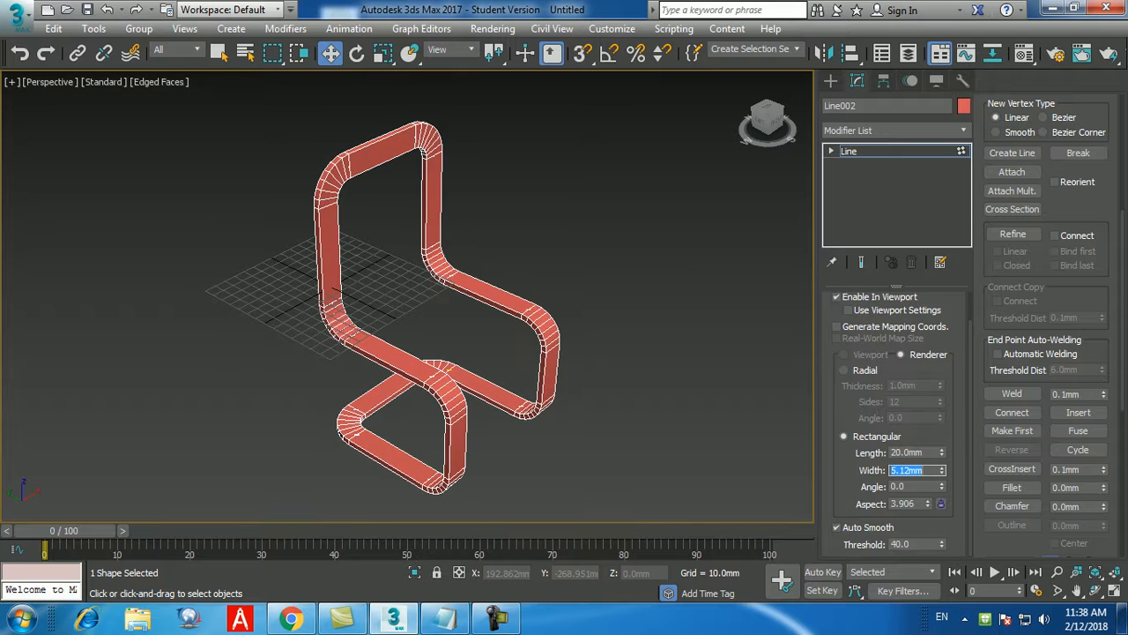
type("20")
key("Return")
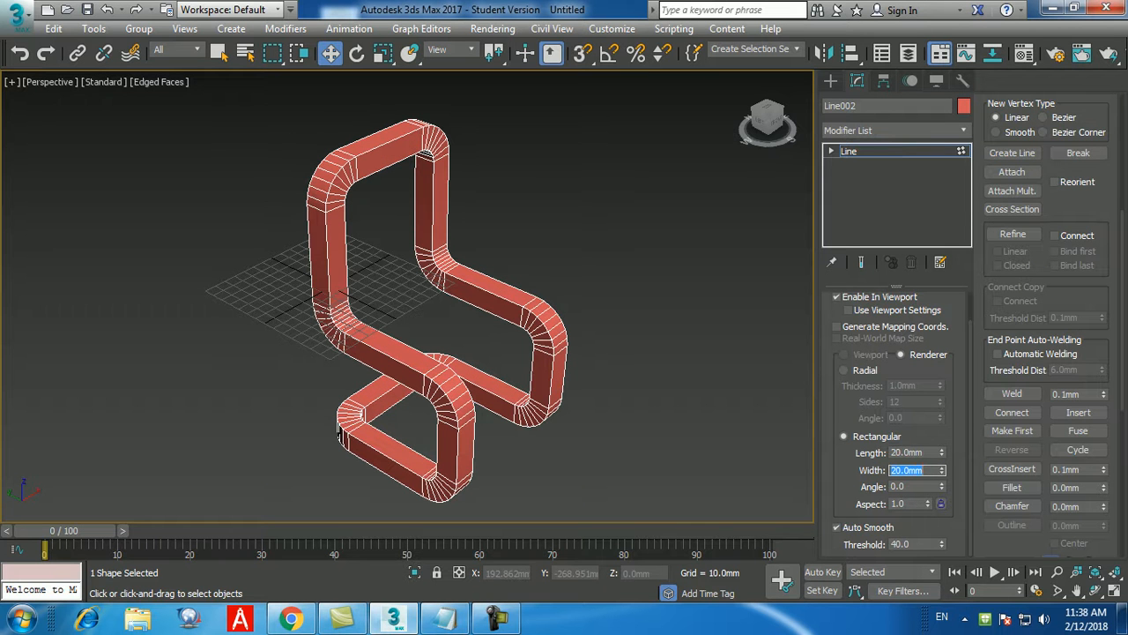
Set the rectangular section's length and width to 10 mm.
key("shift+Tab")
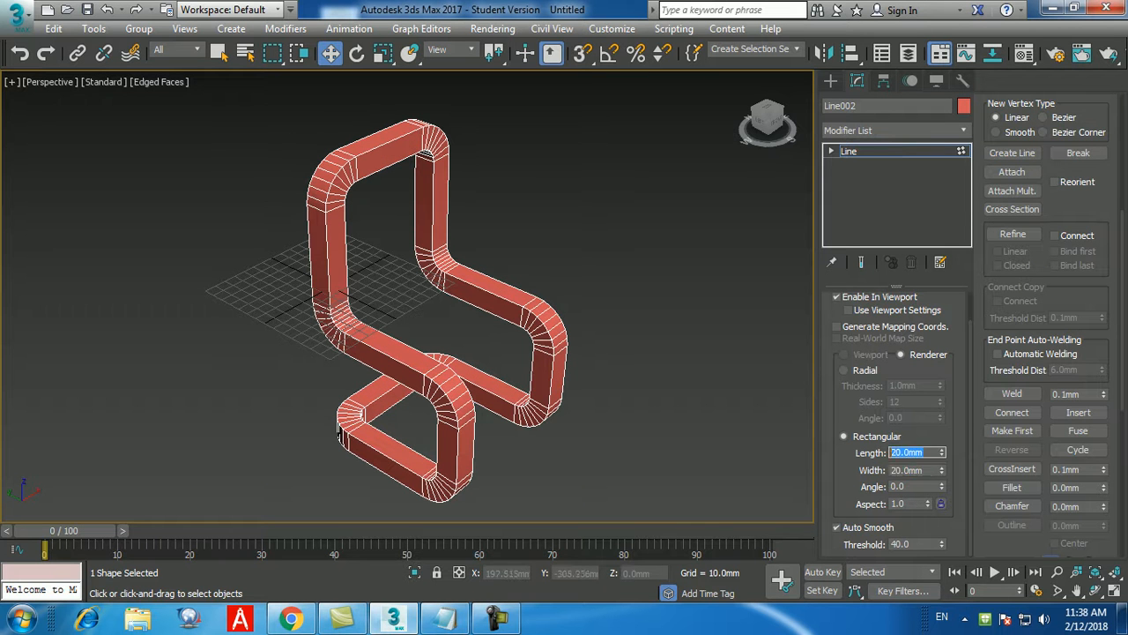
type("10")
key("Tab")
type("10")
key("Return")
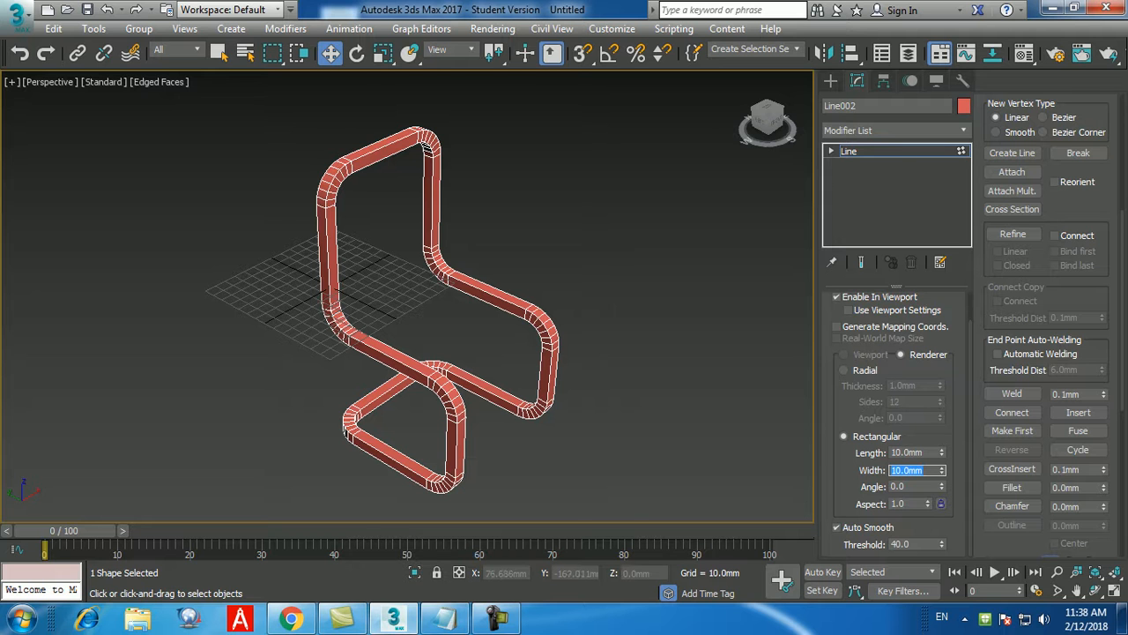
Apply an Edit Poly modifier to the frame and enter its polygon level.
left_click(895, 130)
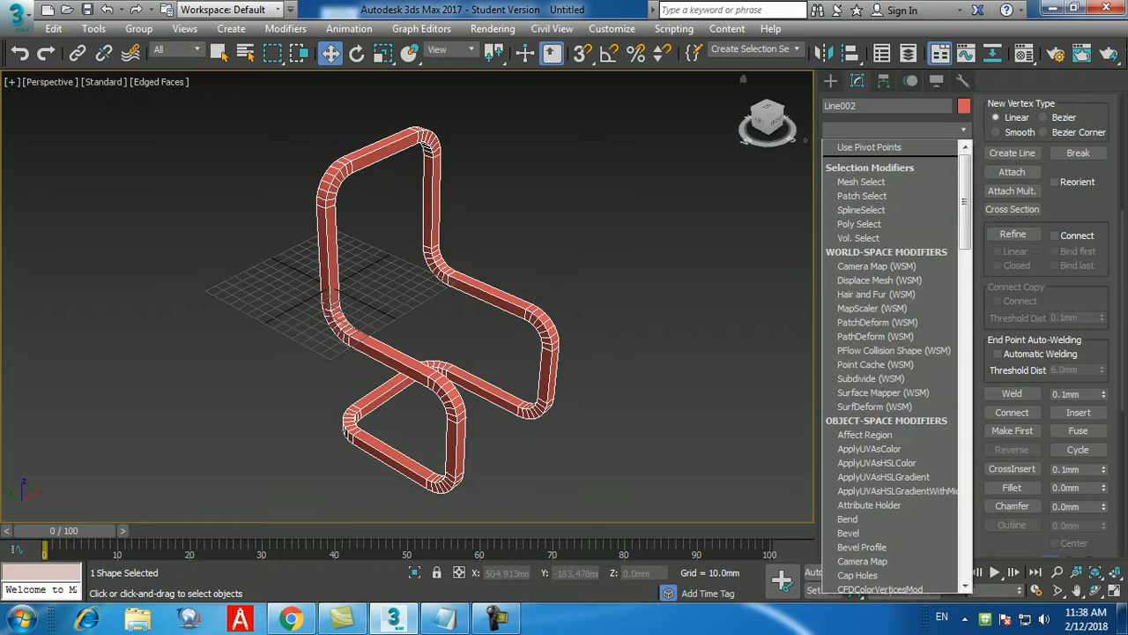
key("e")
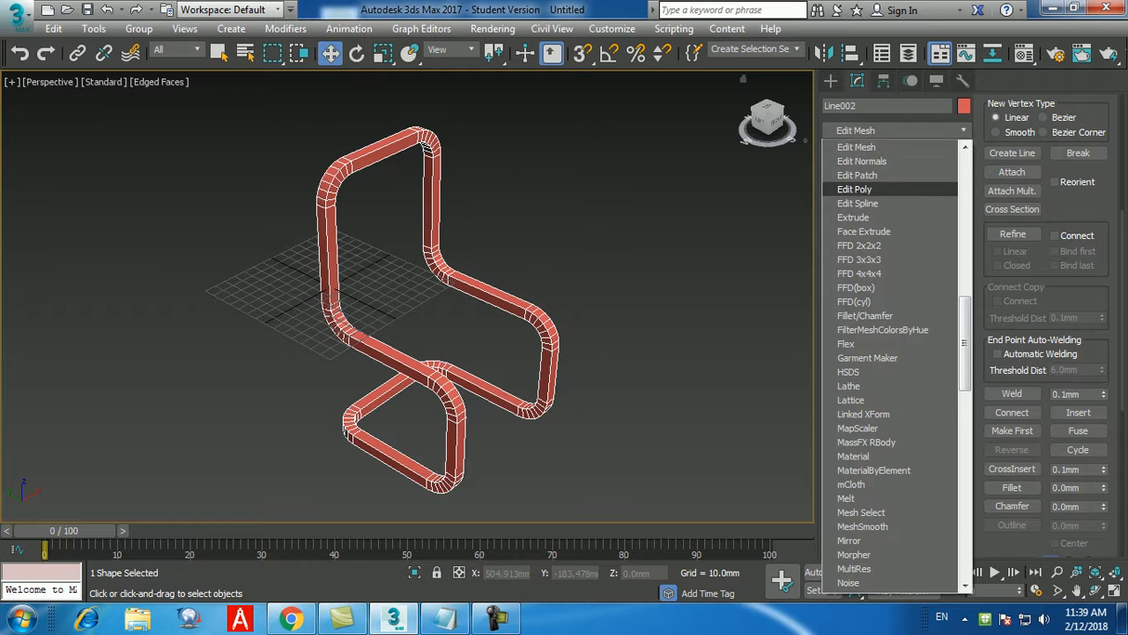
left_click(869, 189)
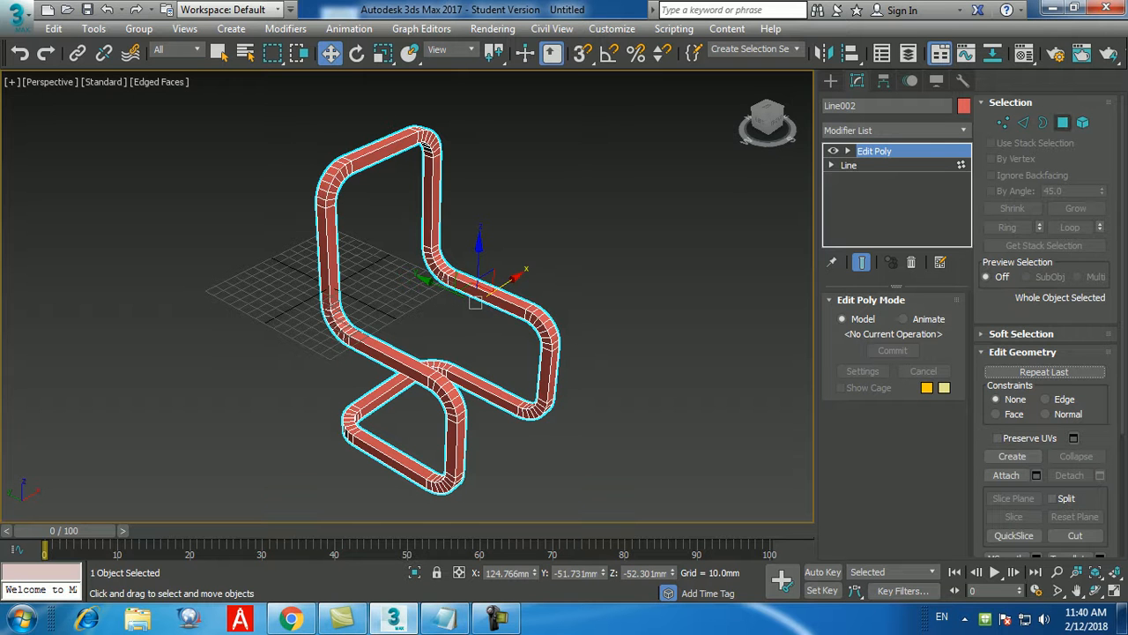
left_click(1063, 122)
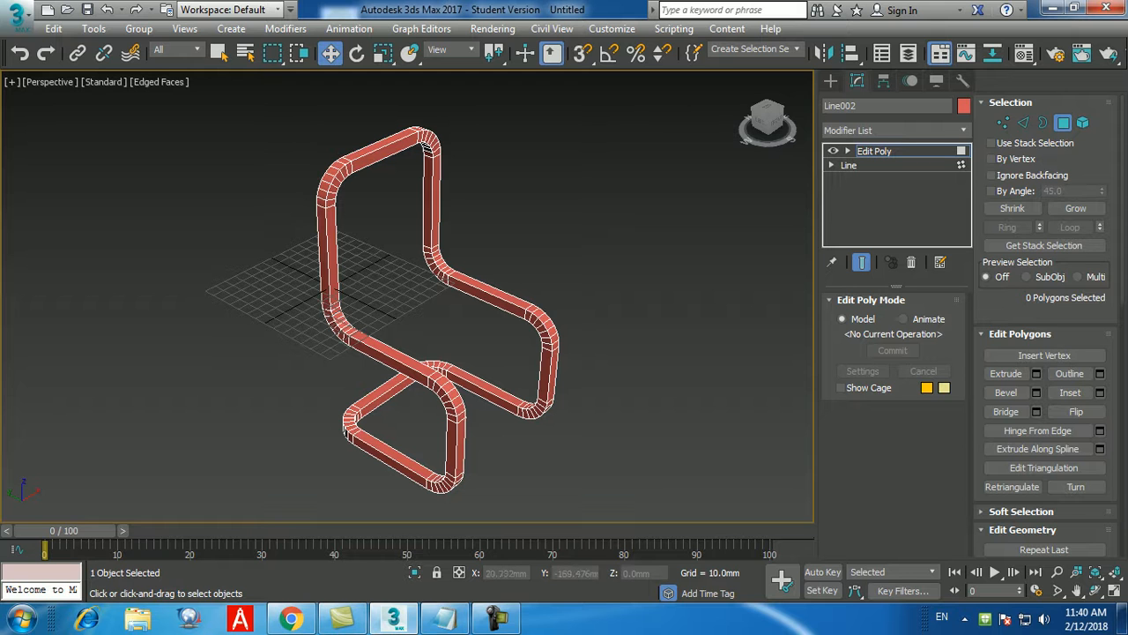
Select three matching inner polygons on each seat rail, from the straight part into the front bend, and bridge them to form the seat.
left_click(484, 296)
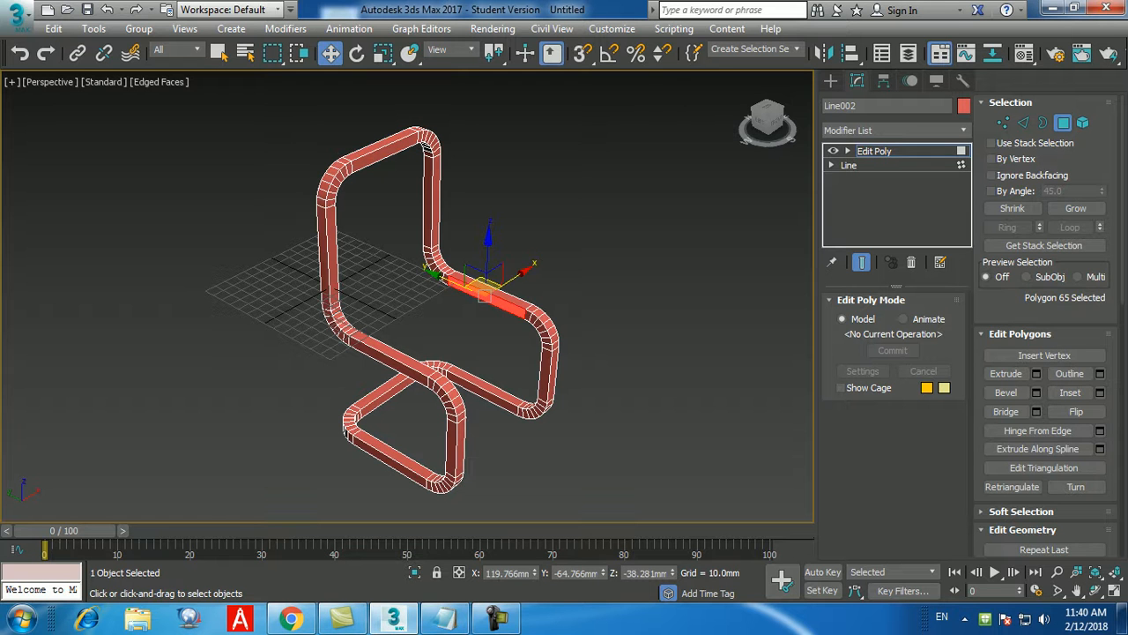
scroll(527, 321, "up", 4)
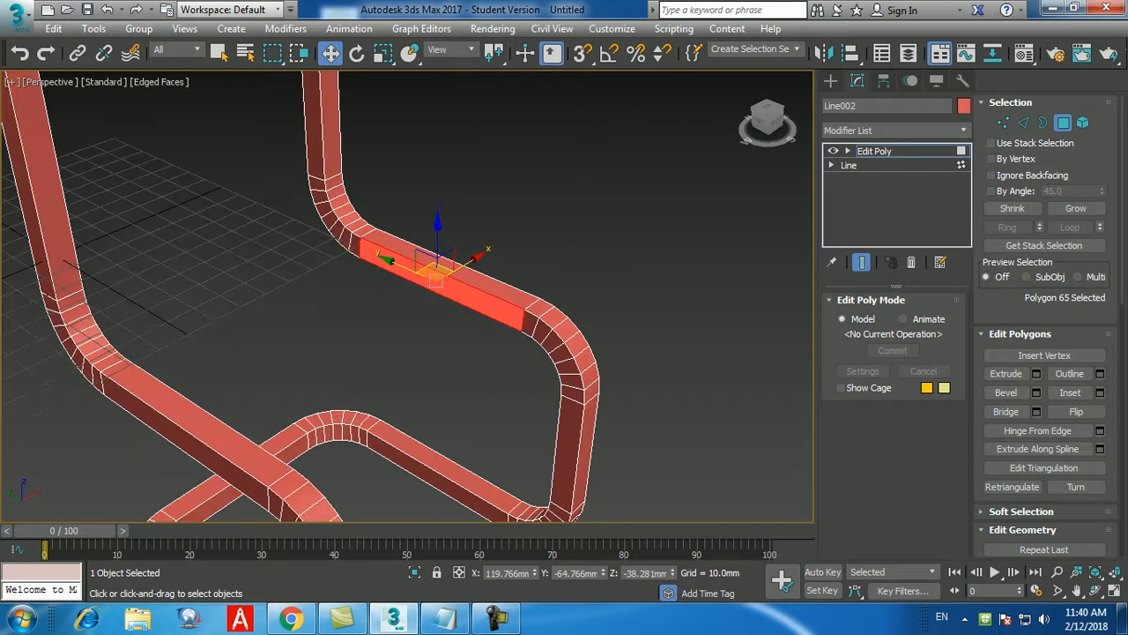
left_click(530, 324, "ctrl")
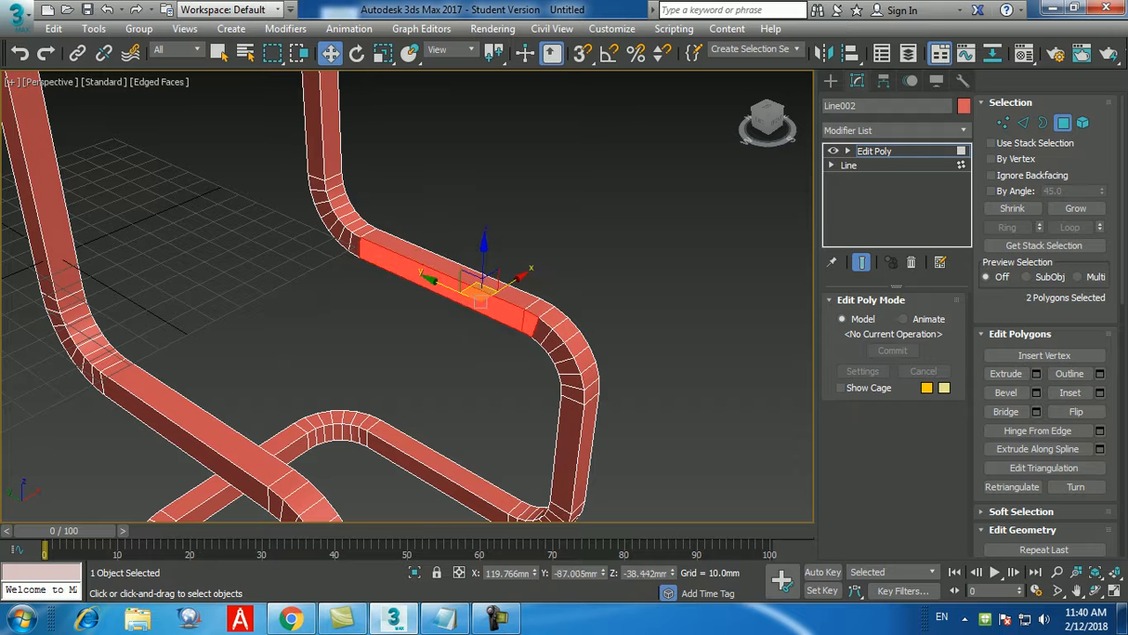
left_click(543, 333, "ctrl")
scroll(529, 326, "down", 4)
middle_click_drag(529, 326, 374, 315, "alt")
left_click(355, 252, "ctrl")
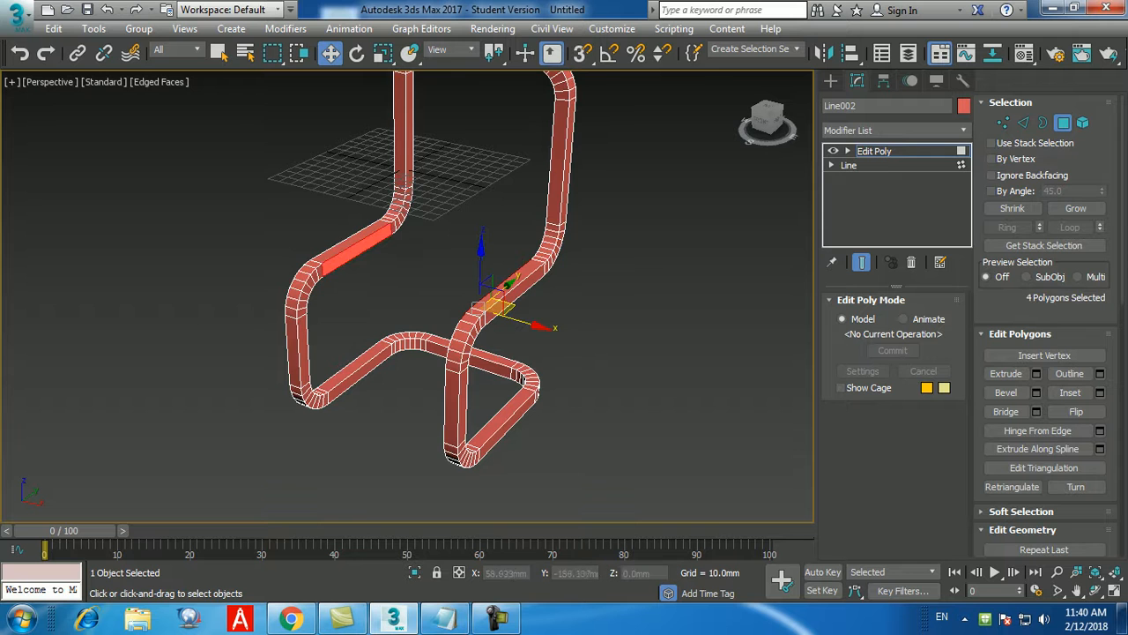
scroll(310, 277, "up", 4)
left_click(332, 260, "ctrl")
left_click(322, 268, "ctrl")
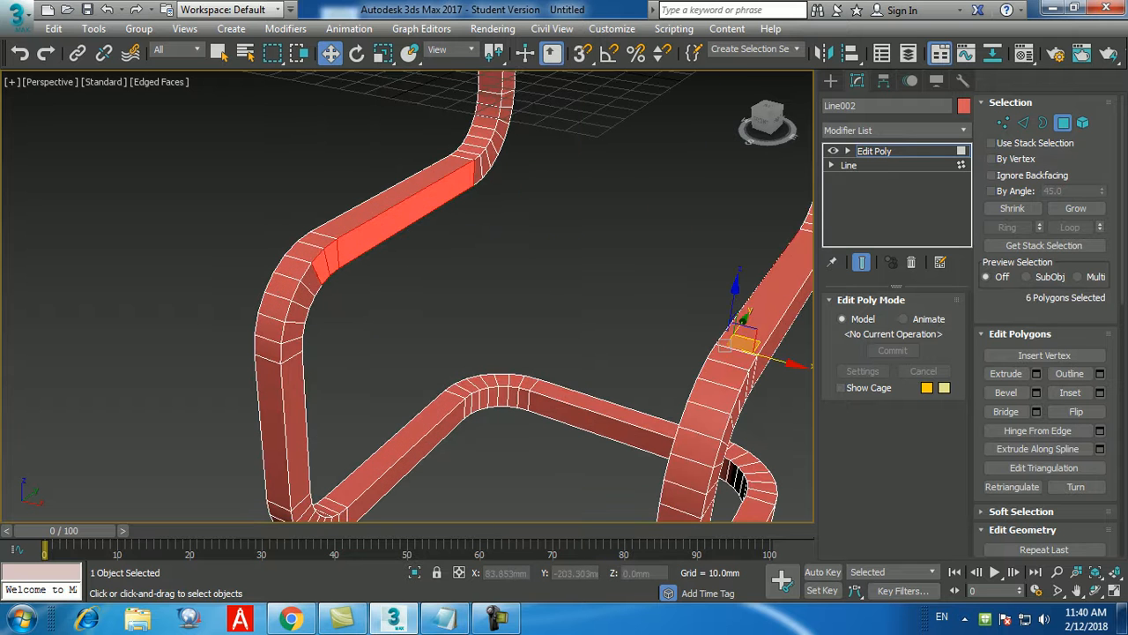
left_click(1006, 412)
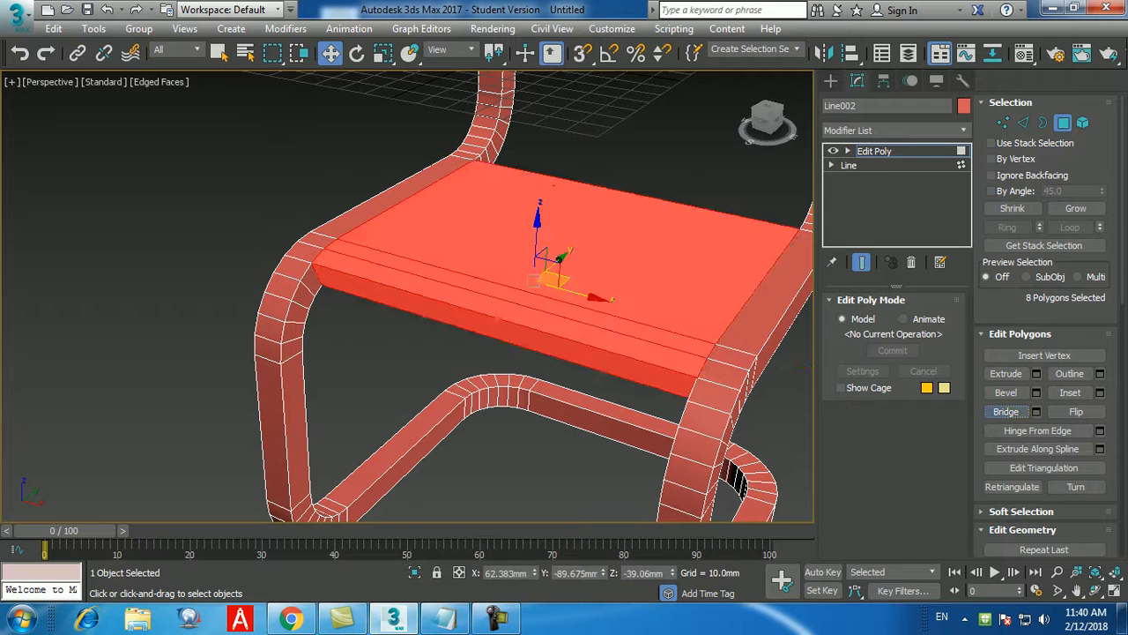
scroll(547, 309, "down", 4)
middle_click_drag(494, 326, 646, 331, "alt")
left_click(670, 353)
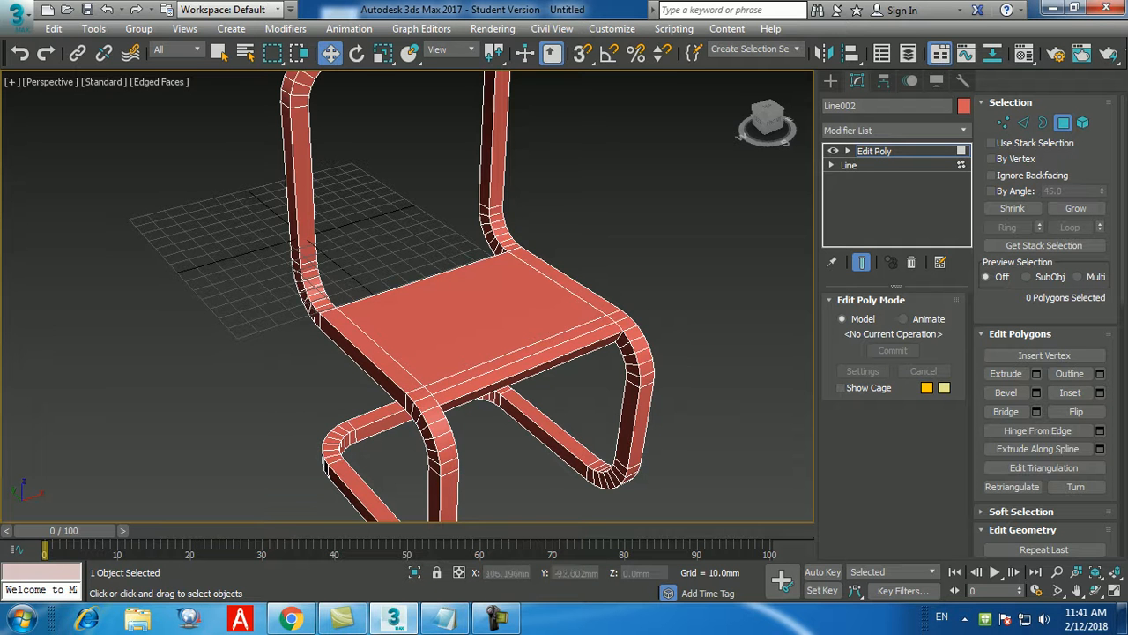
Select the long inner polygon on each backrest upright and bridge the two to form the back panel.
middle_click_drag(573, 260, 561, 309)
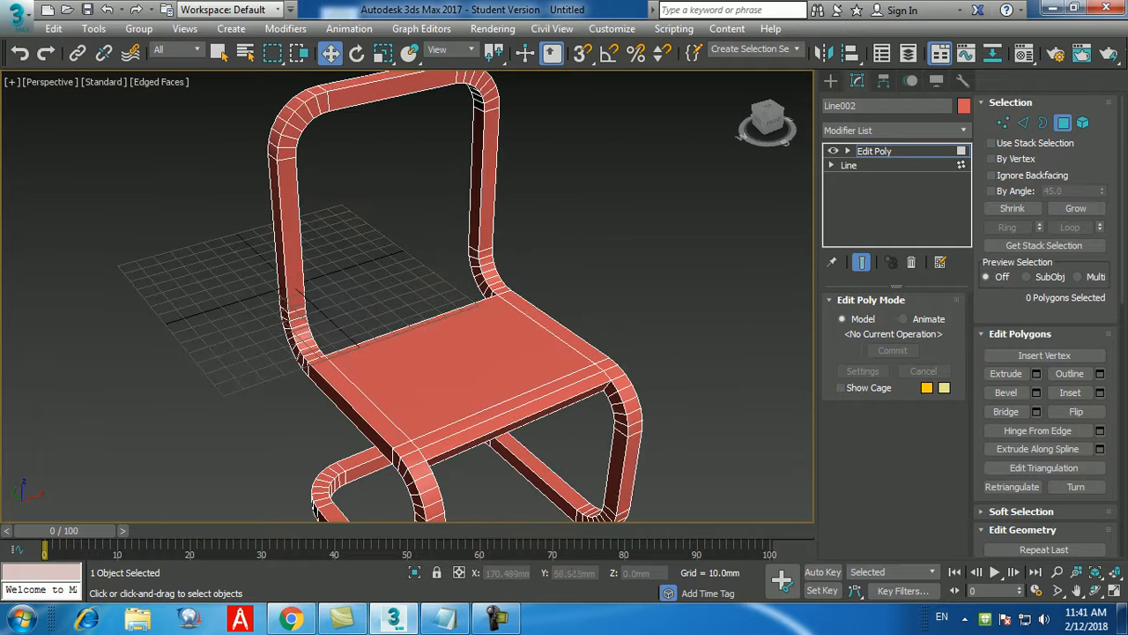
left_click(478, 183)
middle_click_drag(479, 184, 375, 184, "alt")
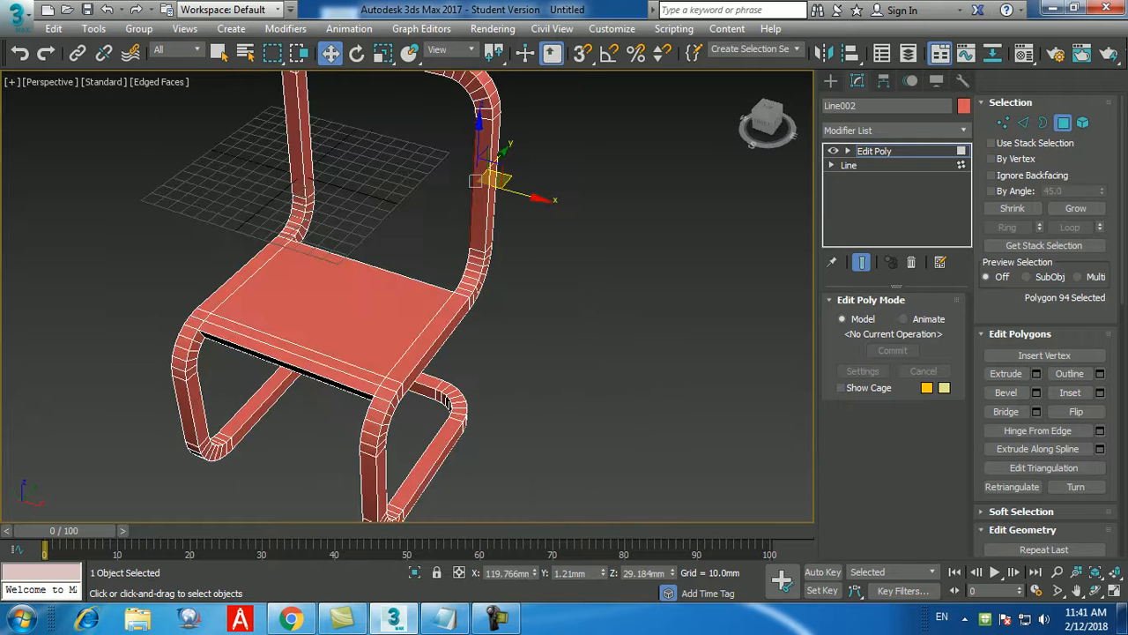
left_click(304, 132, "ctrl")
left_click(1005, 412)
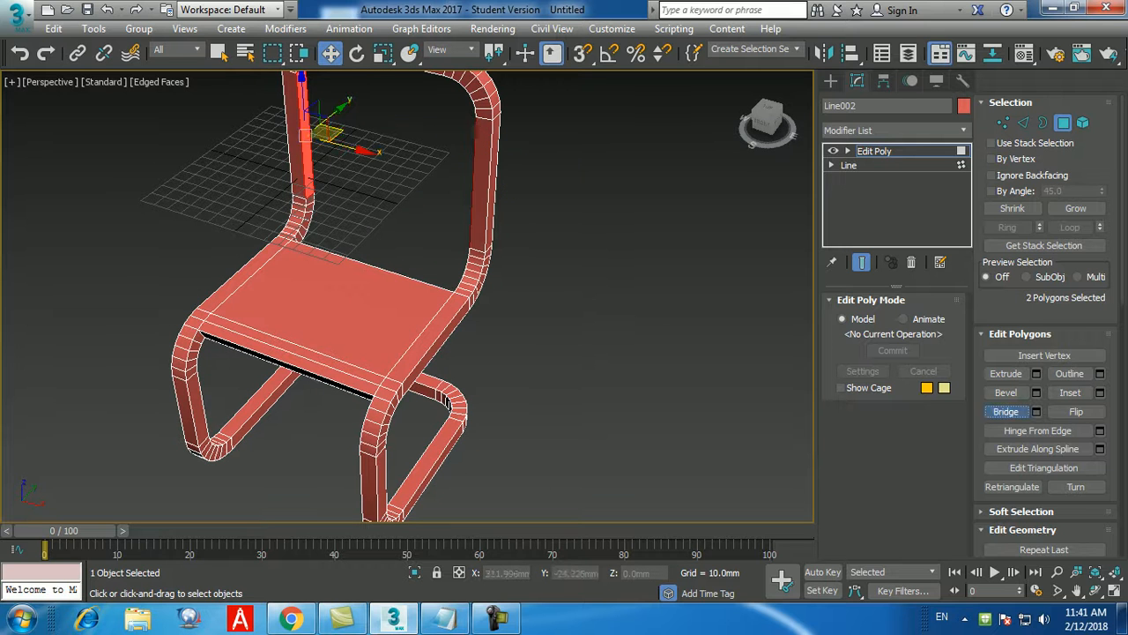
left_click(547, 318)
middle_click_drag(441, 357, 528, 315, "alt")
scroll(519, 328, "down", 3)
middle_click_drag(333, 421, 332, 446)
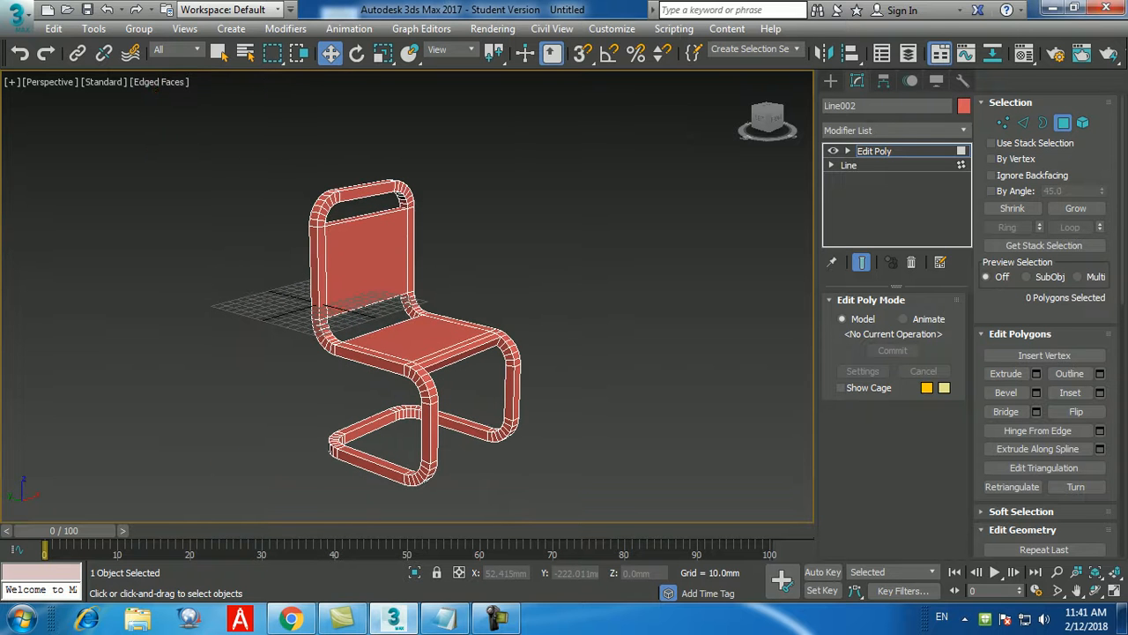